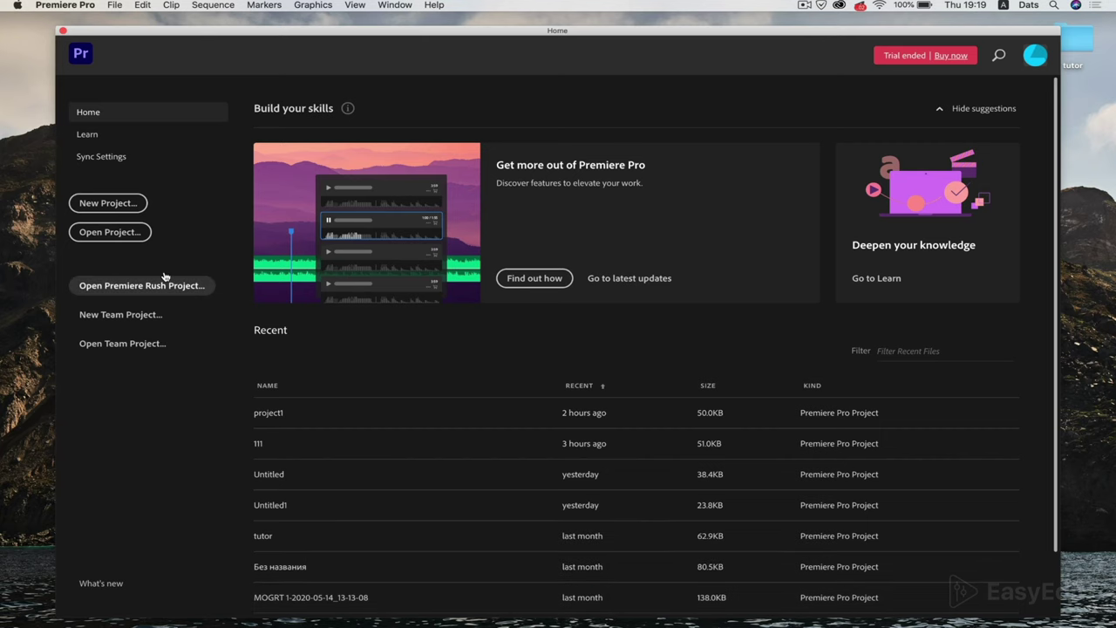
- Create a project named MyProject in the default location with the Mercury Playback Engine GPU Acceleration (Metal) renderer
{"action": "left_click", "coordinate": [103, 205]}
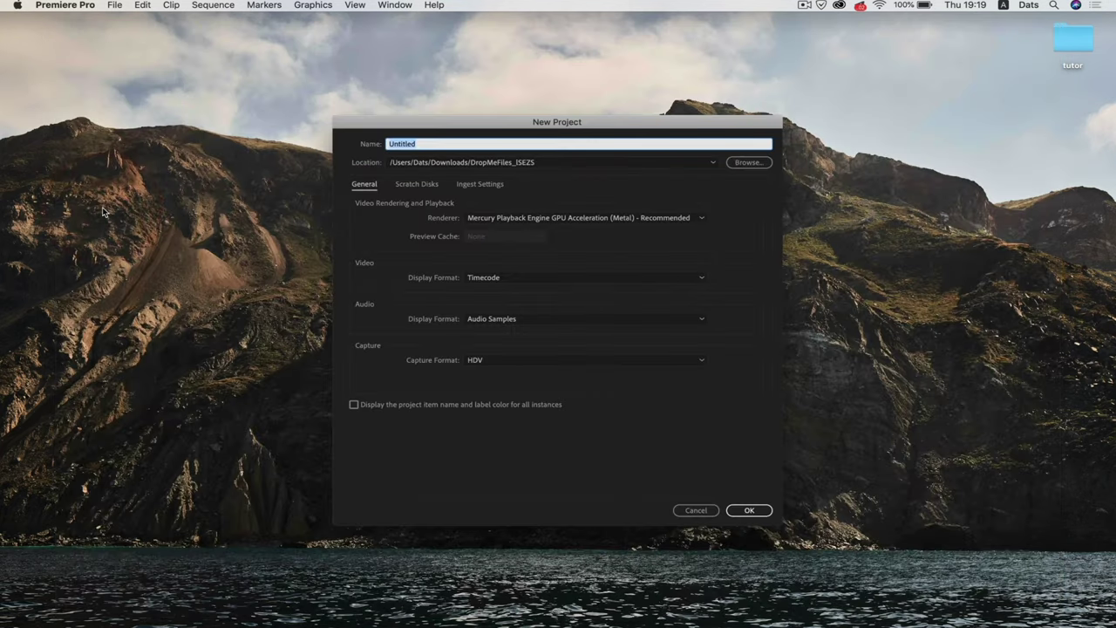
{"action": "key", "text": "BackSpace"}
{"action": "type", "text": "My"}
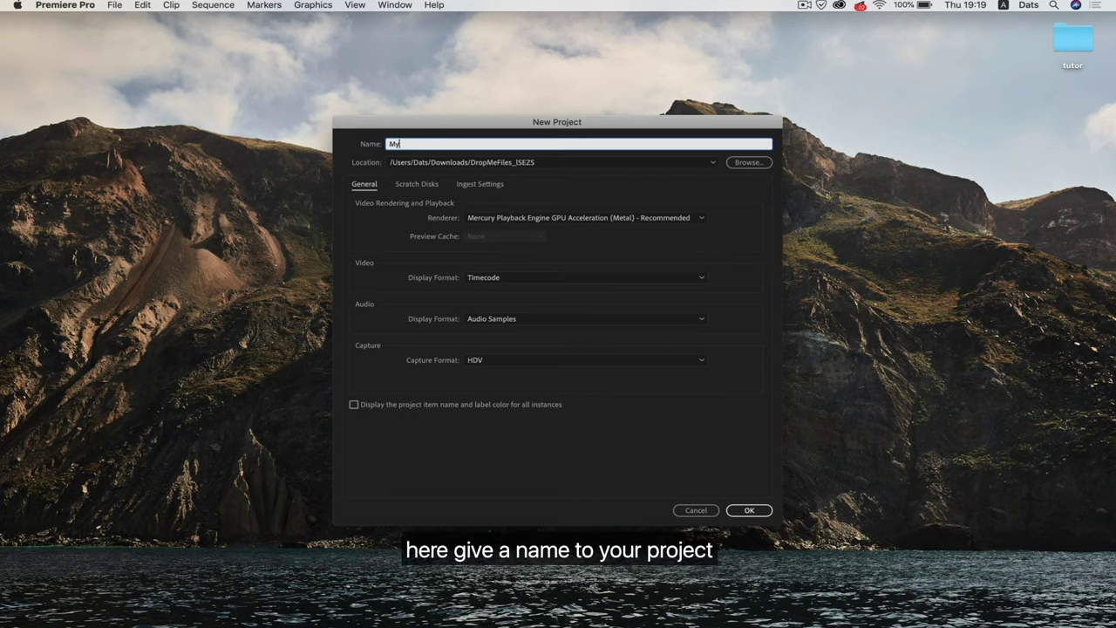
{"action": "type", "text": "Project"}
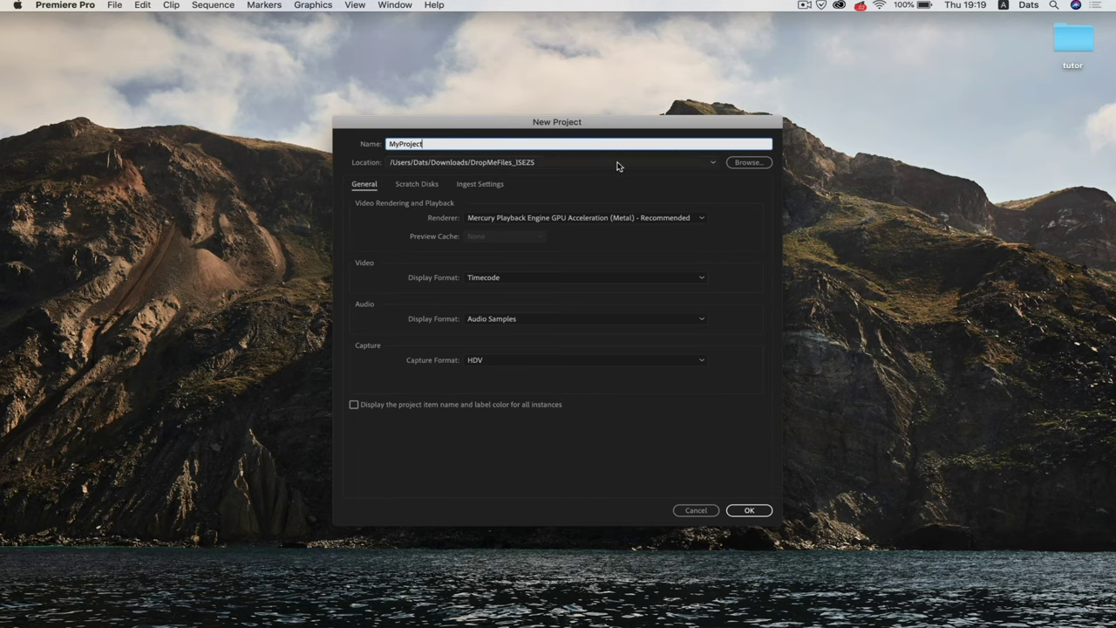
{"action": "left_click", "coordinate": [713, 166]}
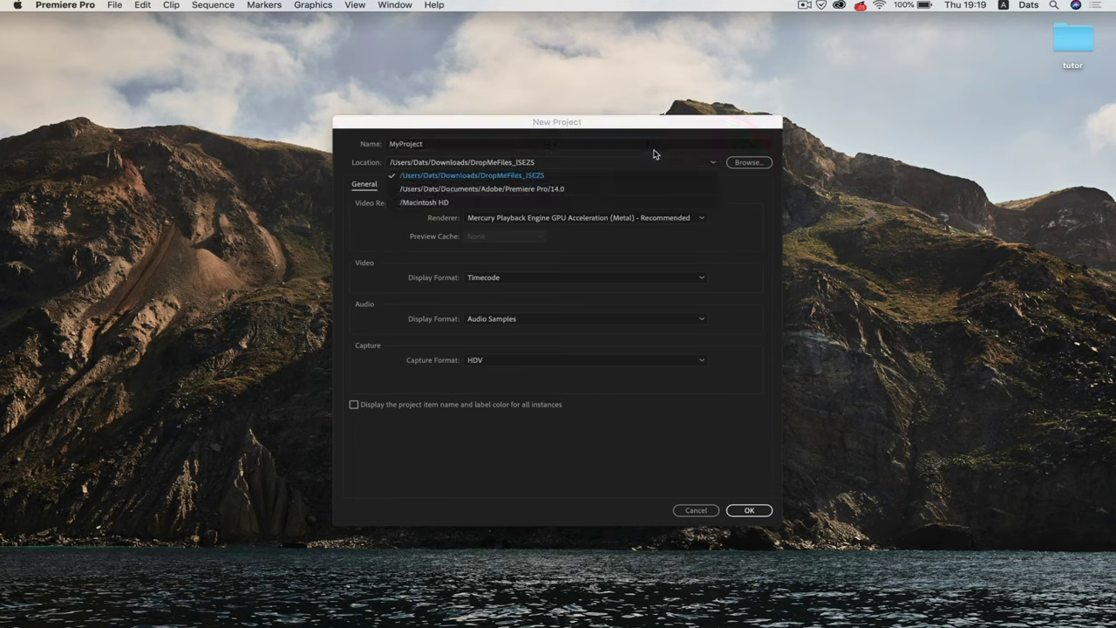
{"action": "left_click", "coordinate": [708, 165]}
{"action": "left_click", "coordinate": [670, 218]}
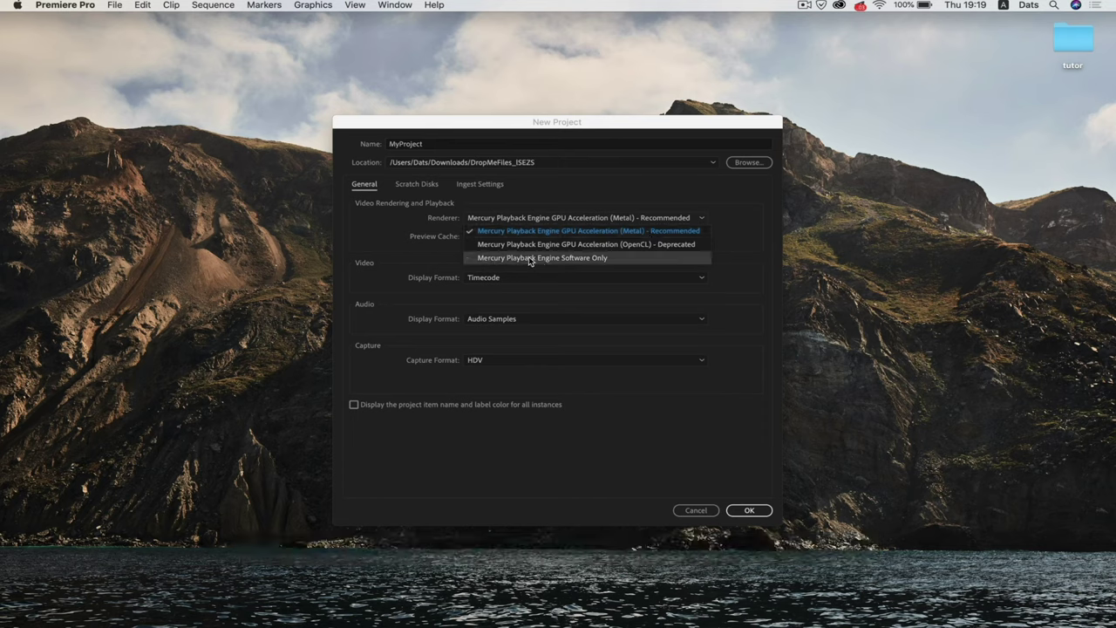
{"action": "left_click", "coordinate": [663, 231]}
{"action": "left_click", "coordinate": [751, 510]}
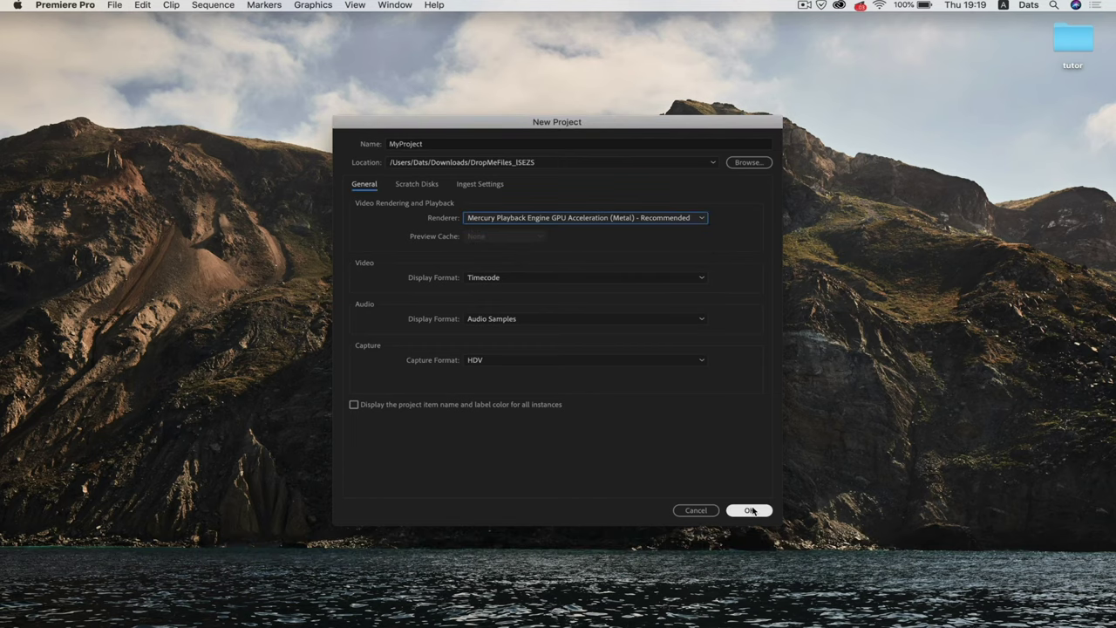
{"action": "left_click", "coordinate": [751, 510]}
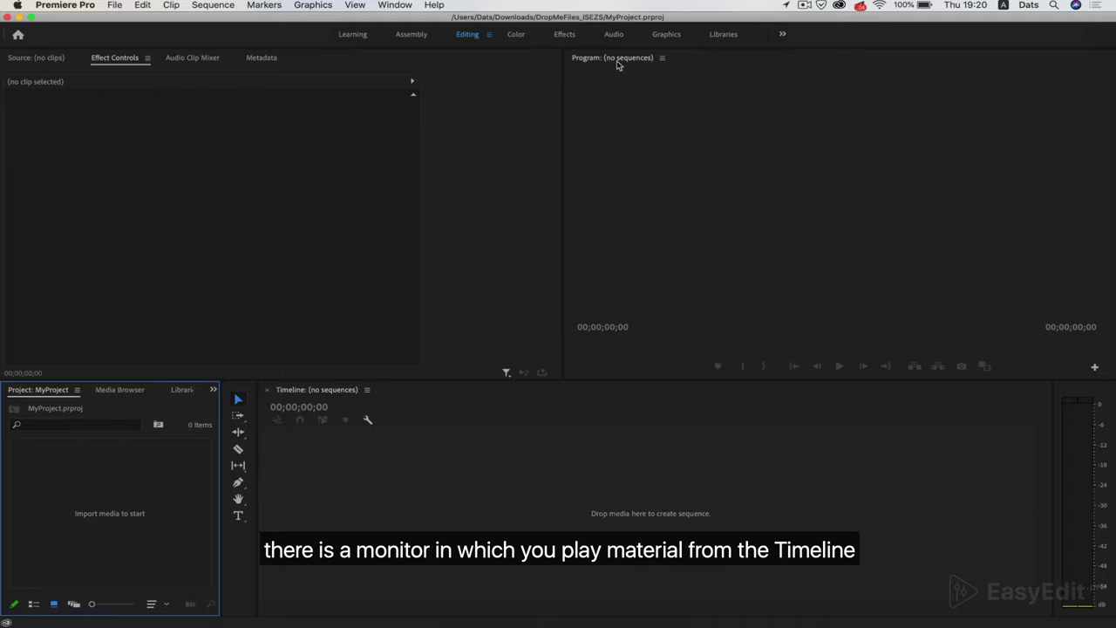
{"action": "left_click", "coordinate": [711, 171]}
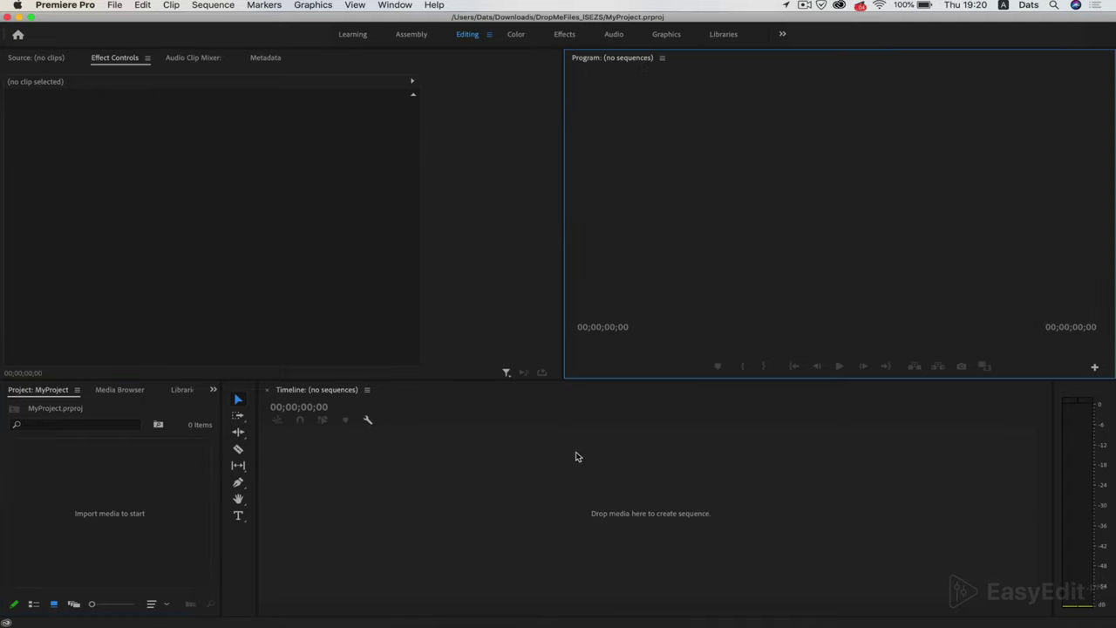
{"action": "left_click", "coordinate": [292, 253]}
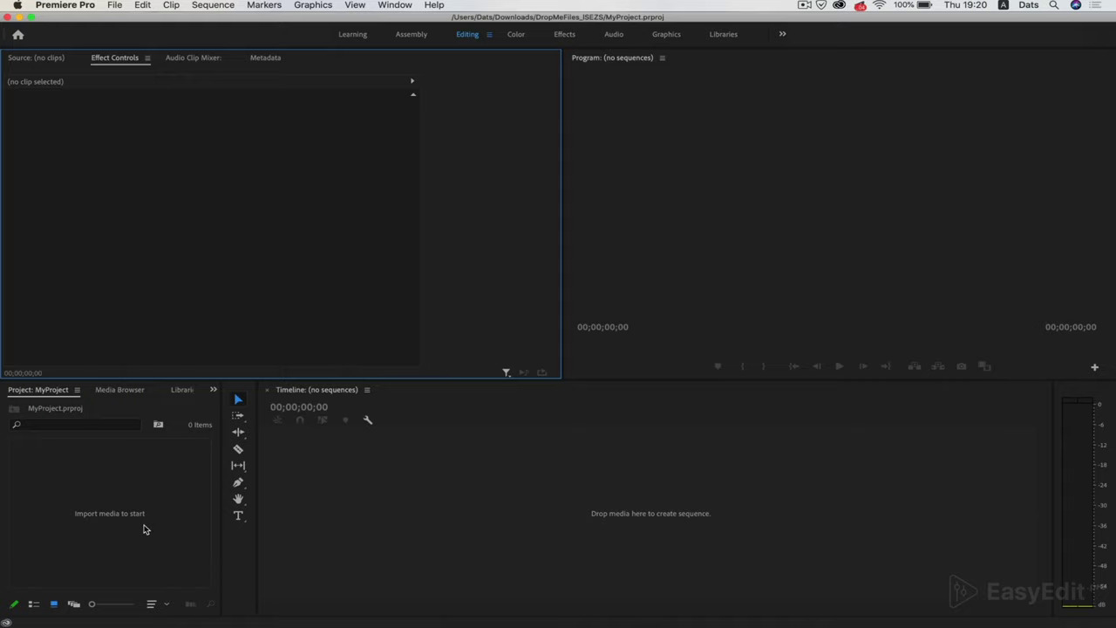
- Import all 17 mixkit fitness clips from the footage folder into the Project panel
{"action": "double_click", "coordinate": [77, 483]}
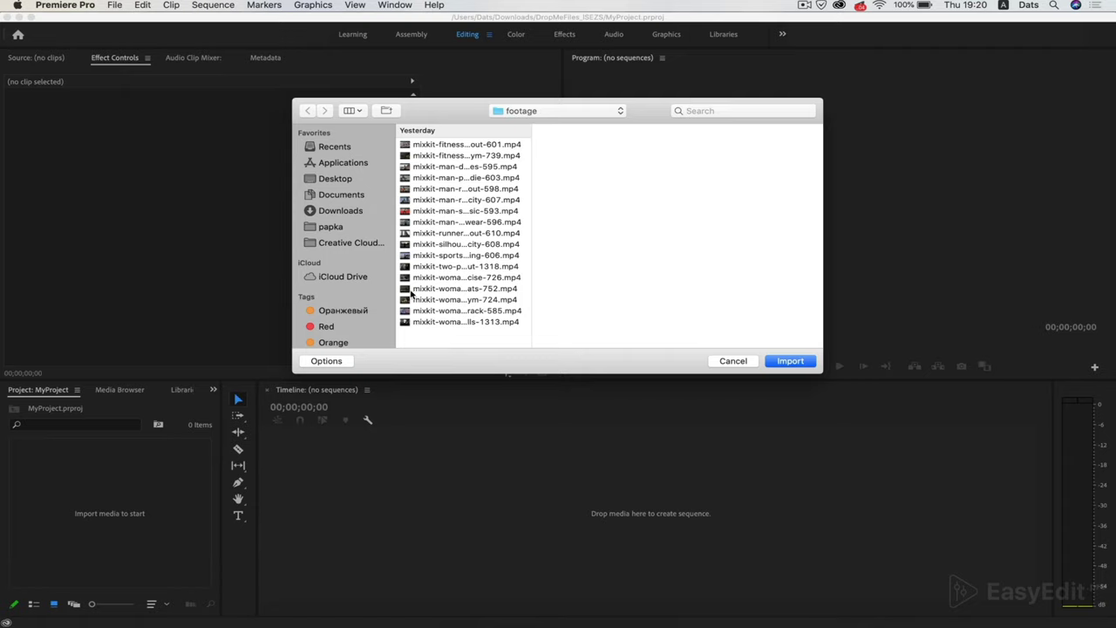
{"action": "left_click_drag", "start_coordinate": [438, 342], "coordinate": [419, 139]}
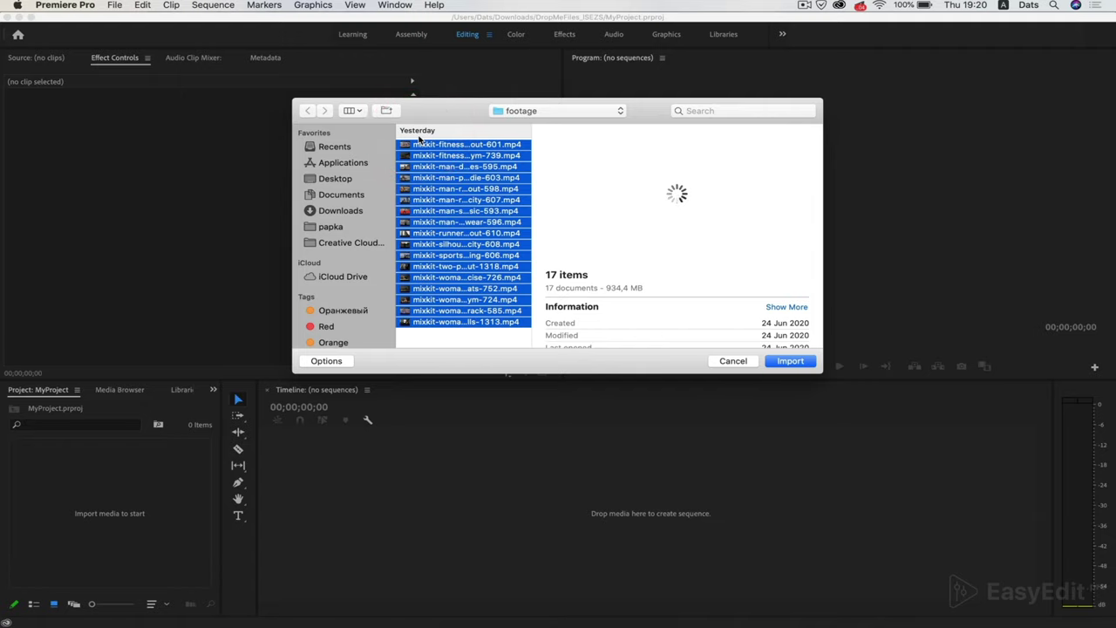
{"action": "left_click", "coordinate": [790, 362]}
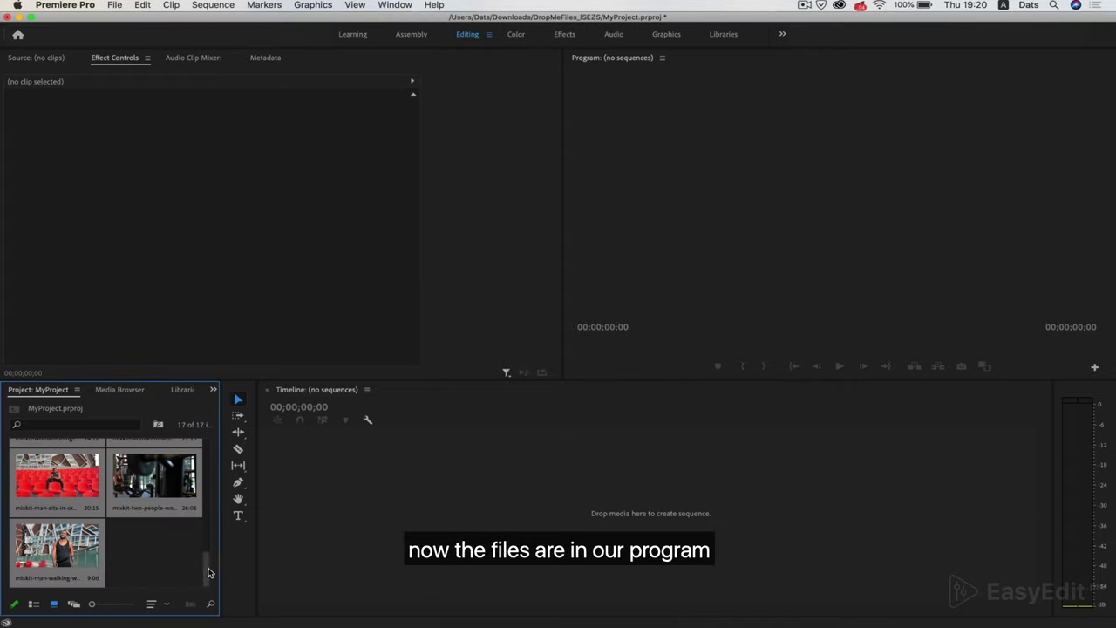
- Scroll through the imported clips, switching to List View and back to Icon View
{"action": "left_click_drag", "start_coordinate": [209, 572], "coordinate": [214, 460]}
{"action": "left_click", "coordinate": [209, 447]}
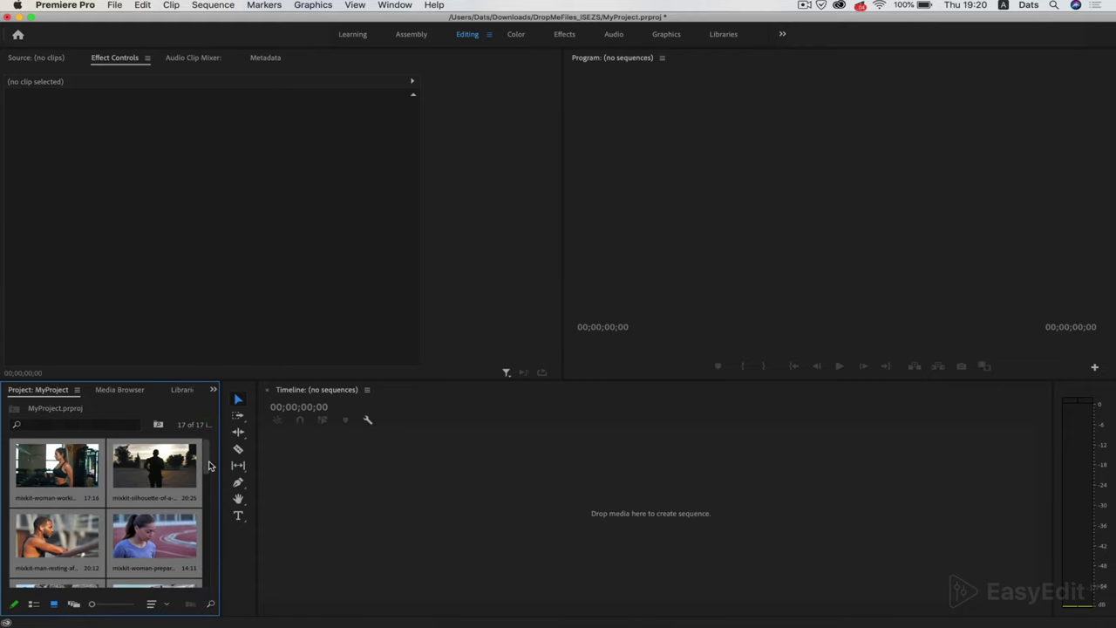
{"action": "left_click_drag", "start_coordinate": [209, 466], "coordinate": [206, 587]}
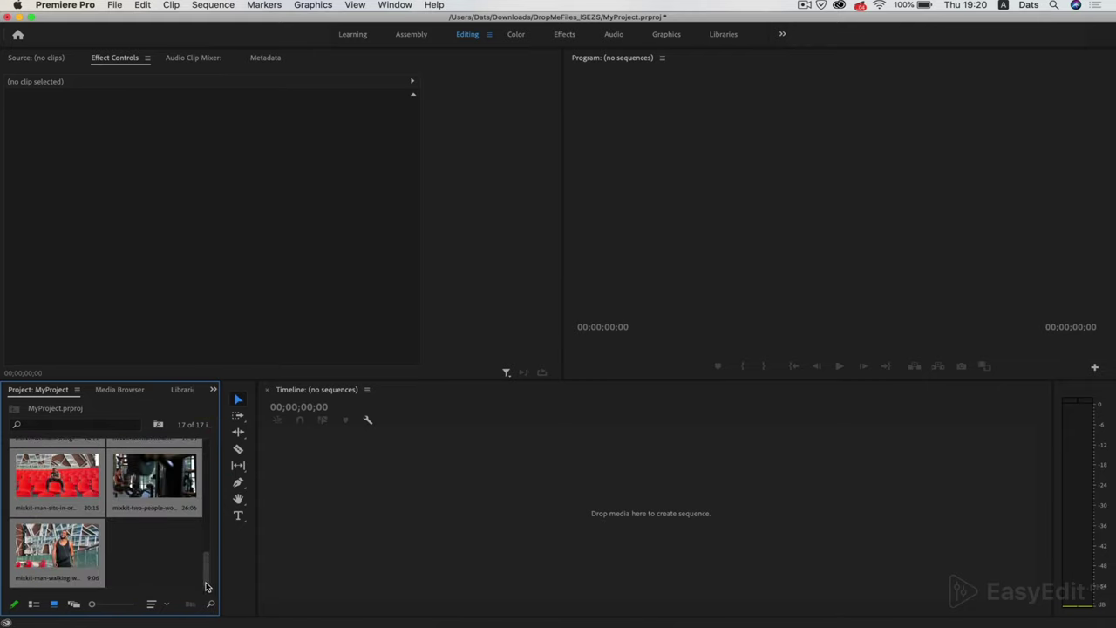
{"action": "left_click", "coordinate": [34, 605]}
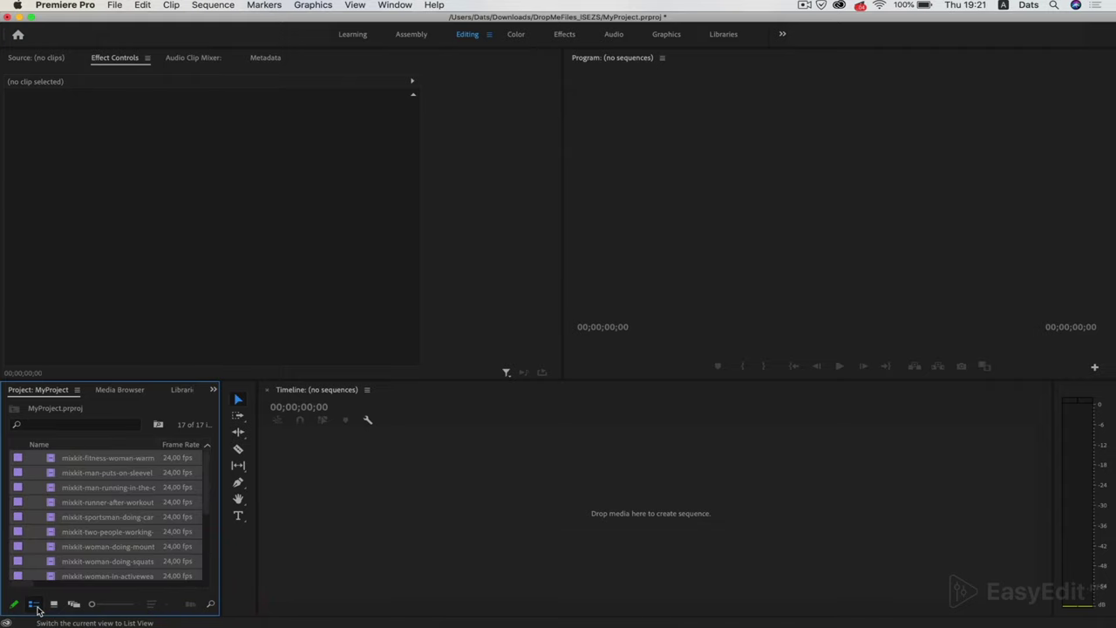
{"action": "left_click", "coordinate": [53, 604]}
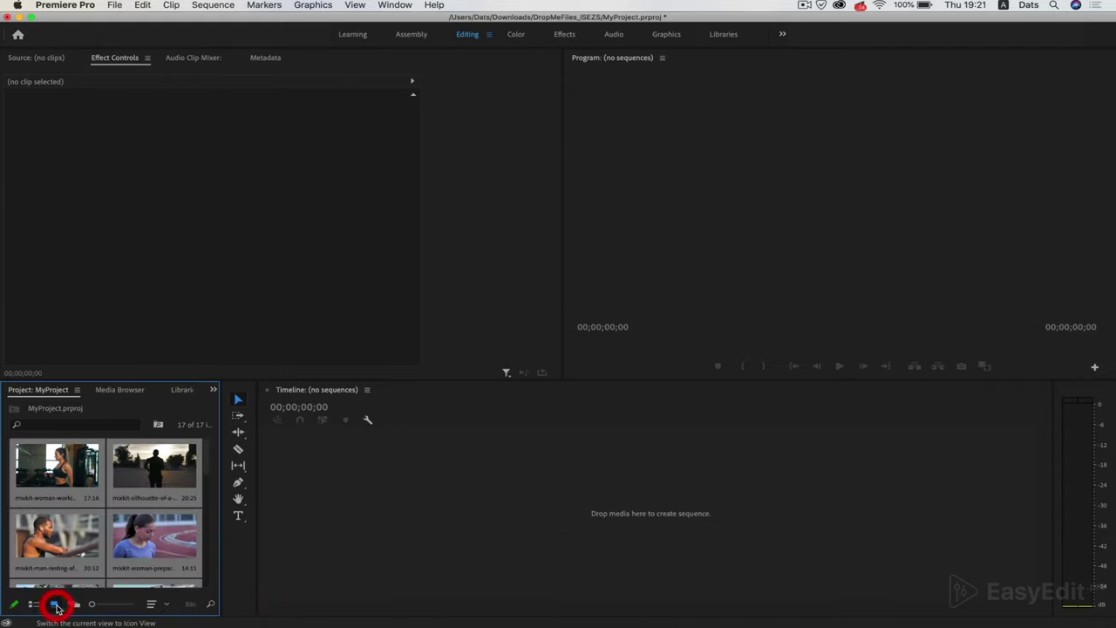
{"action": "left_click_drag", "start_coordinate": [208, 457], "coordinate": [220, 582]}
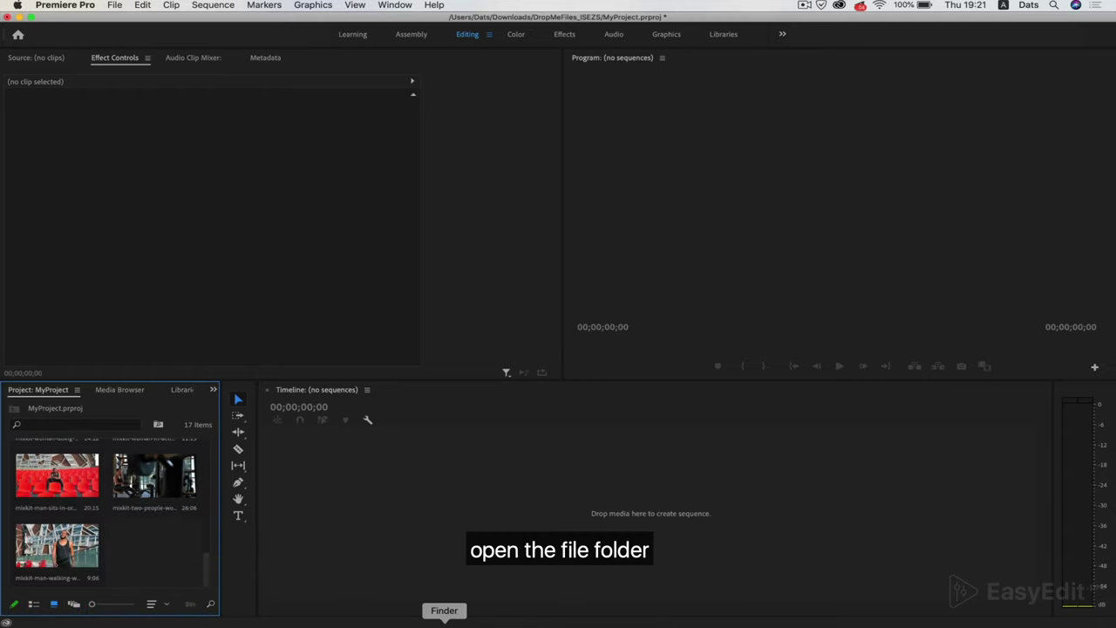
- Drag 8_Year_Anniversary.mp3 from the tutor folder into the Project panel, then close the Finder window
{"action": "left_click", "coordinate": [443, 617]}
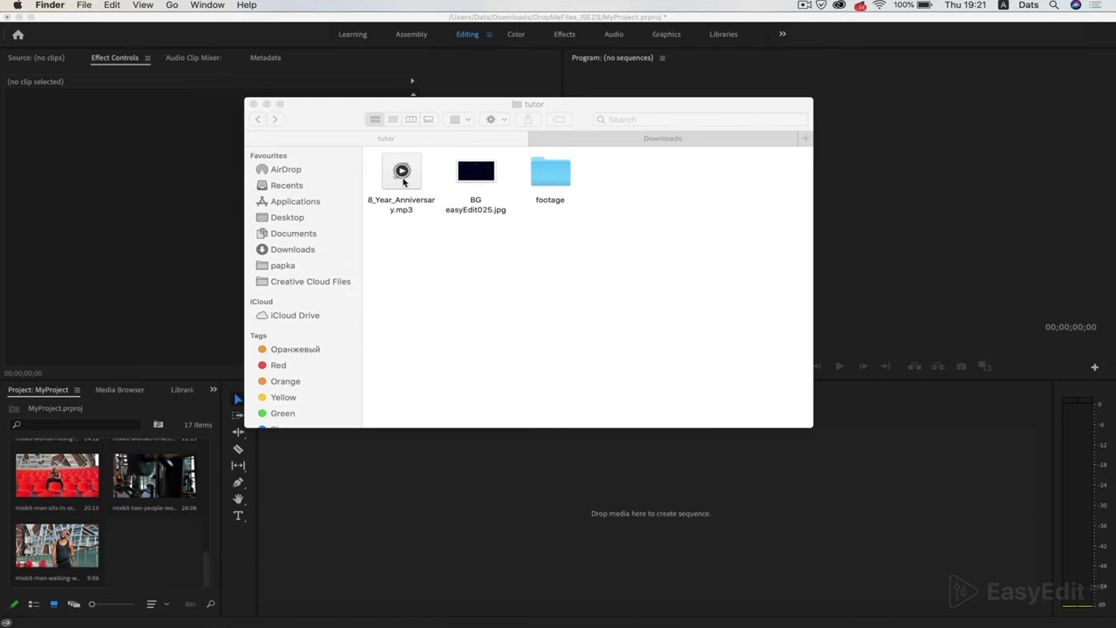
{"action": "left_click", "coordinate": [411, 185]}
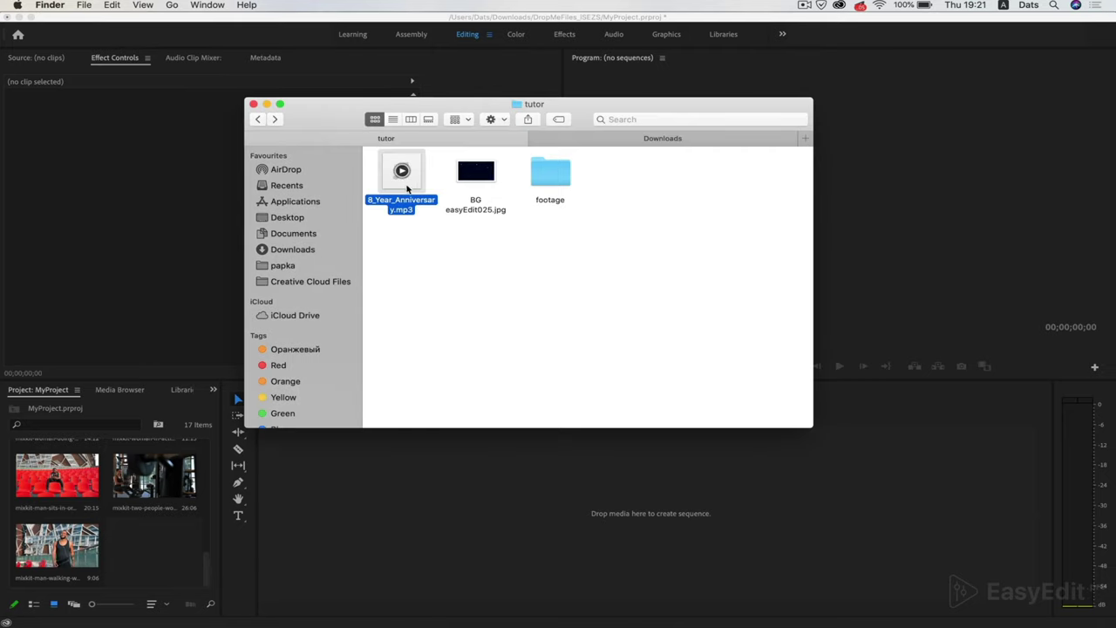
{"action": "left_click_drag", "start_coordinate": [406, 188], "coordinate": [148, 556]}
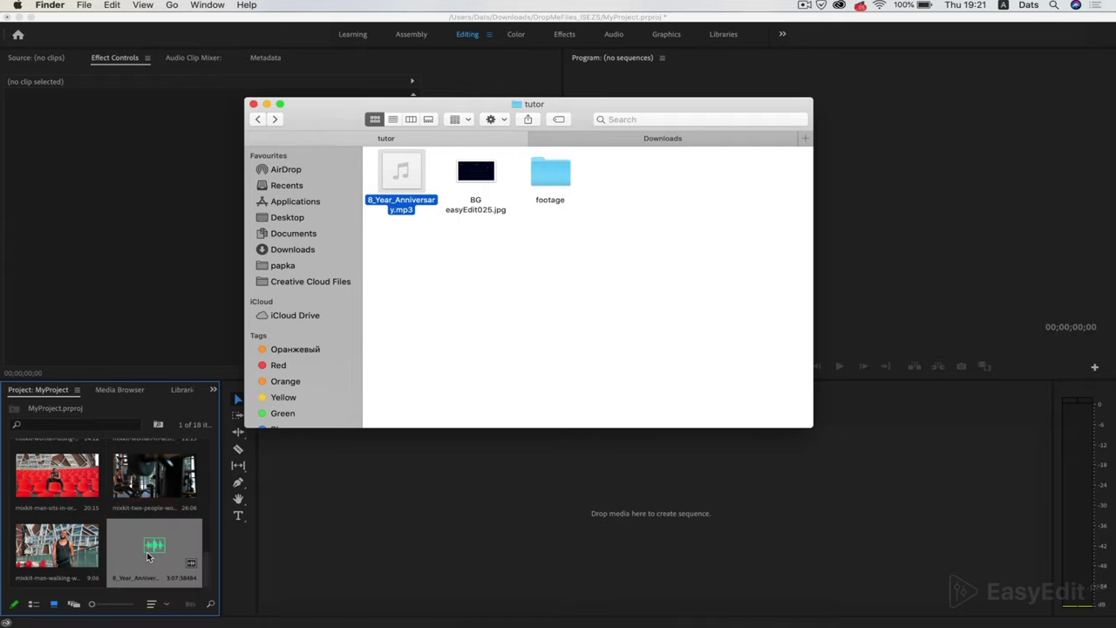
{"action": "left_click", "coordinate": [253, 105]}
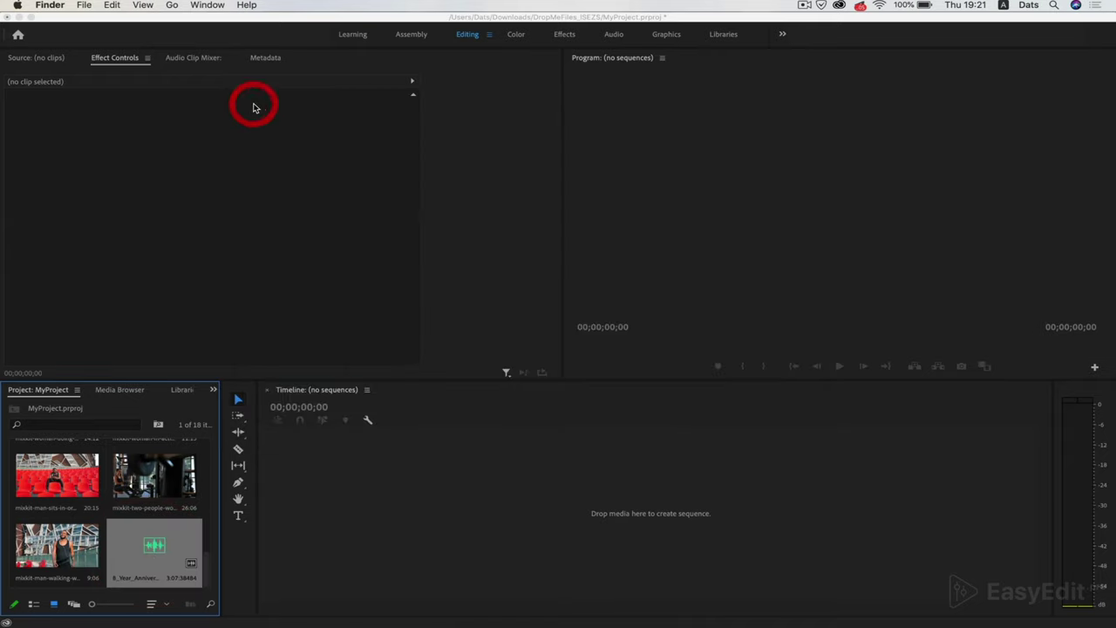
- Switch the Project panel to List View and widen it to reveal frame rate, duration and in/out columns
{"action": "left_click", "coordinate": [211, 546]}
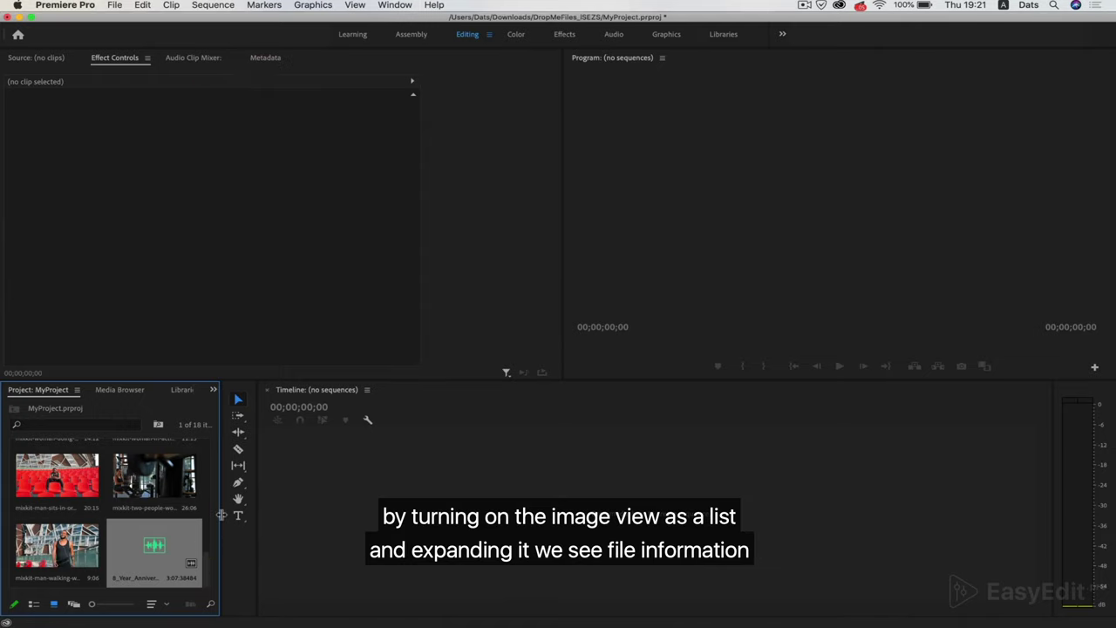
{"action": "left_click", "coordinate": [34, 604]}
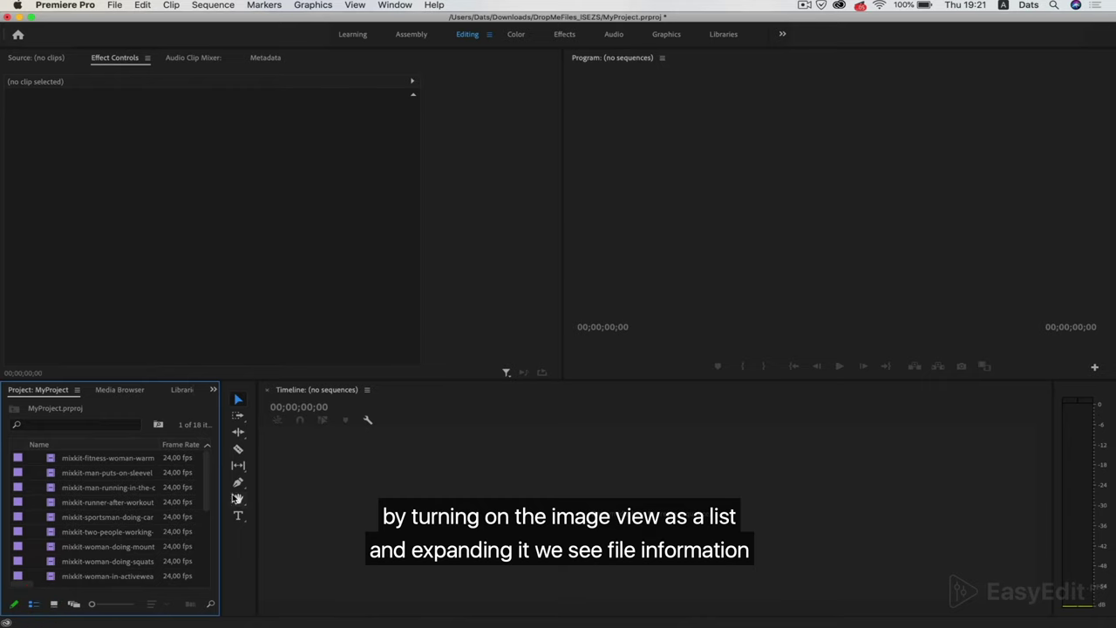
{"action": "left_click_drag", "start_coordinate": [220, 506], "coordinate": [672, 456]}
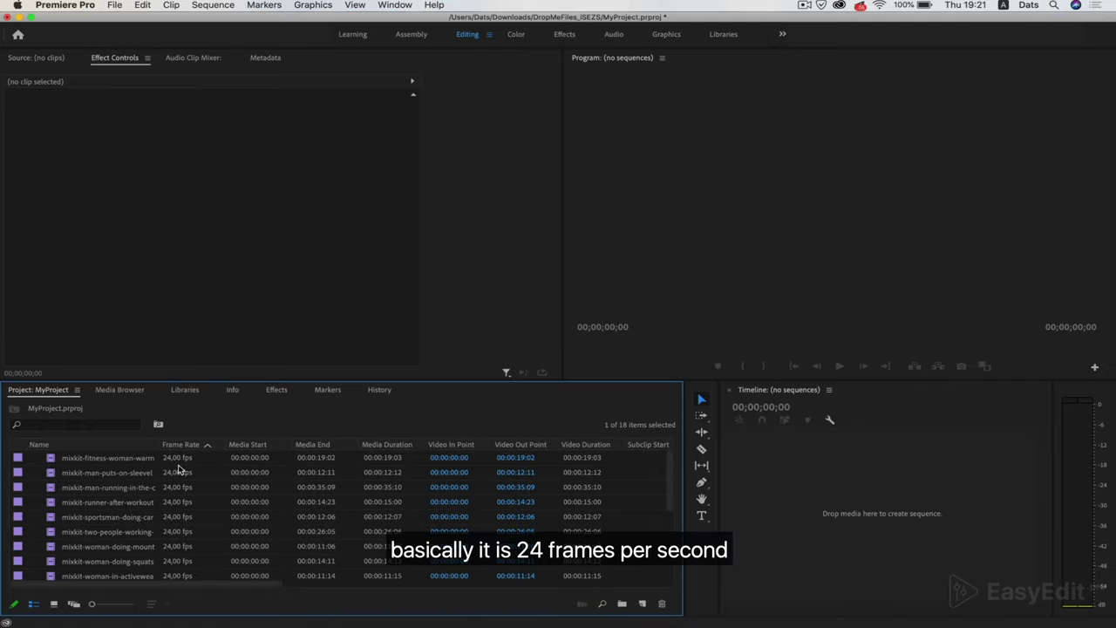
{"action": "right_click", "coordinate": [630, 547]}
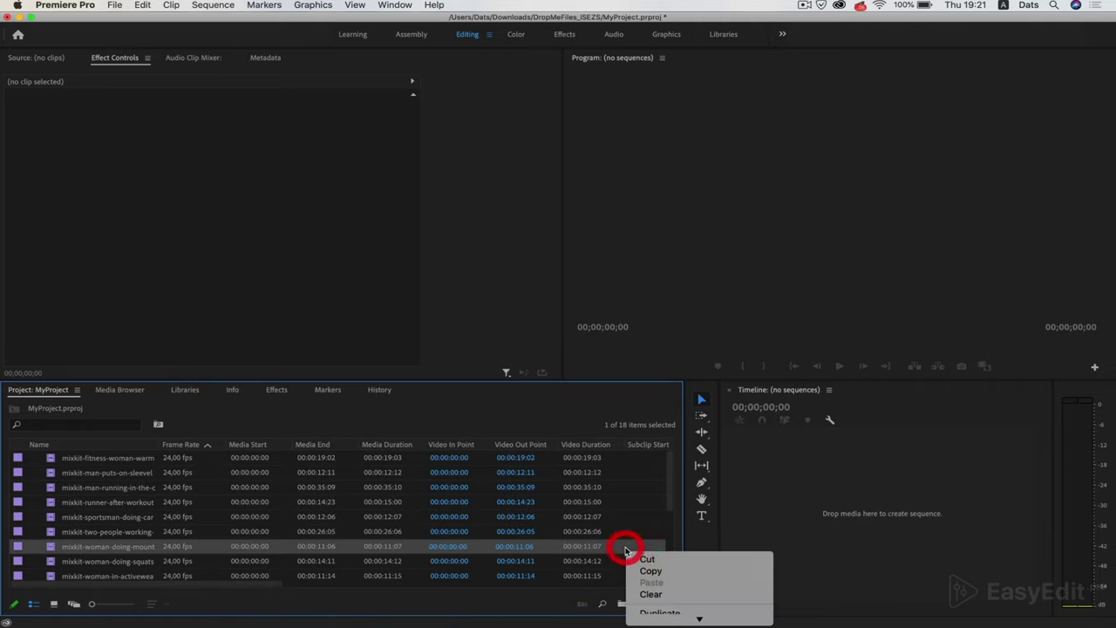
{"action": "left_click", "coordinate": [671, 503]}
{"action": "scroll", "coordinate": [611, 515], "scroll_direction": "down", "scroll_amount": 5}
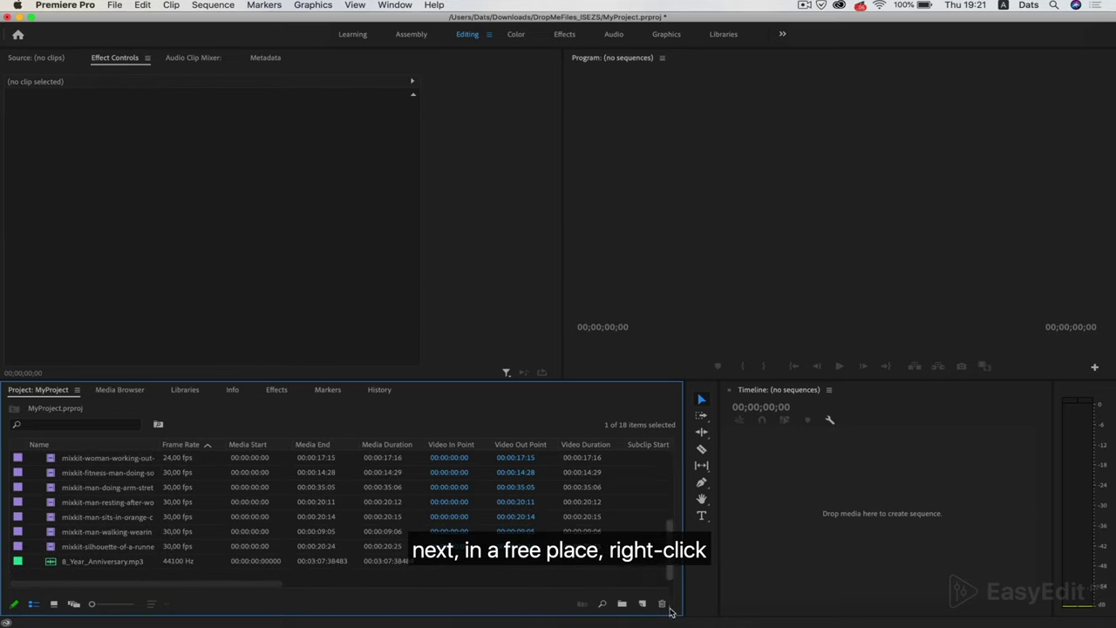
{"action": "right_click", "coordinate": [194, 578]}
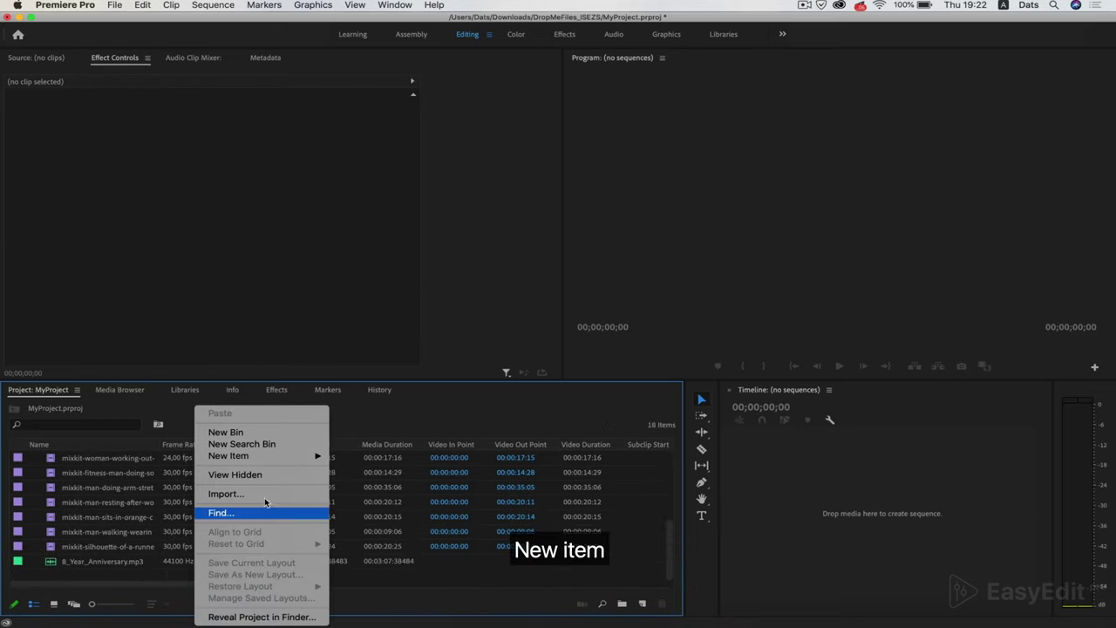
- Create a RED R3D 1080p 16x9 24 fps sequence named Sequence 011
{"action": "mouse_move", "coordinate": [301, 455]}
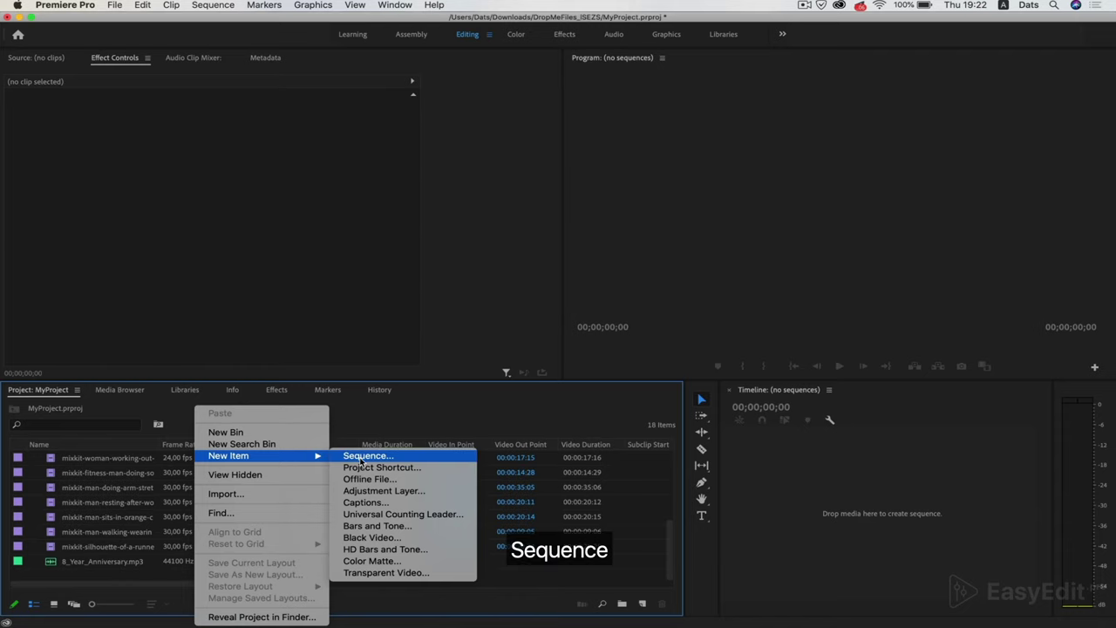
{"action": "left_click", "coordinate": [361, 457]}
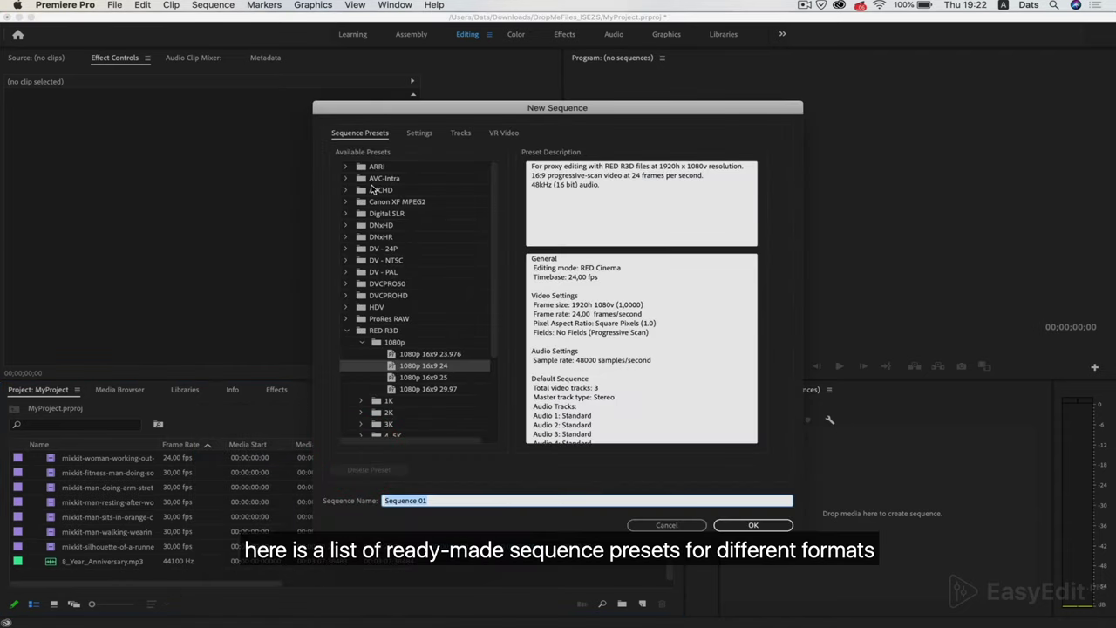
{"action": "mouse_move", "coordinate": [492, 190]}
{"action": "left_mouse_down"}
{"action": "mouse_move", "coordinate": [491, 298]}
{"action": "mouse_move", "coordinate": [495, 184]}
{"action": "left_mouse_up"}
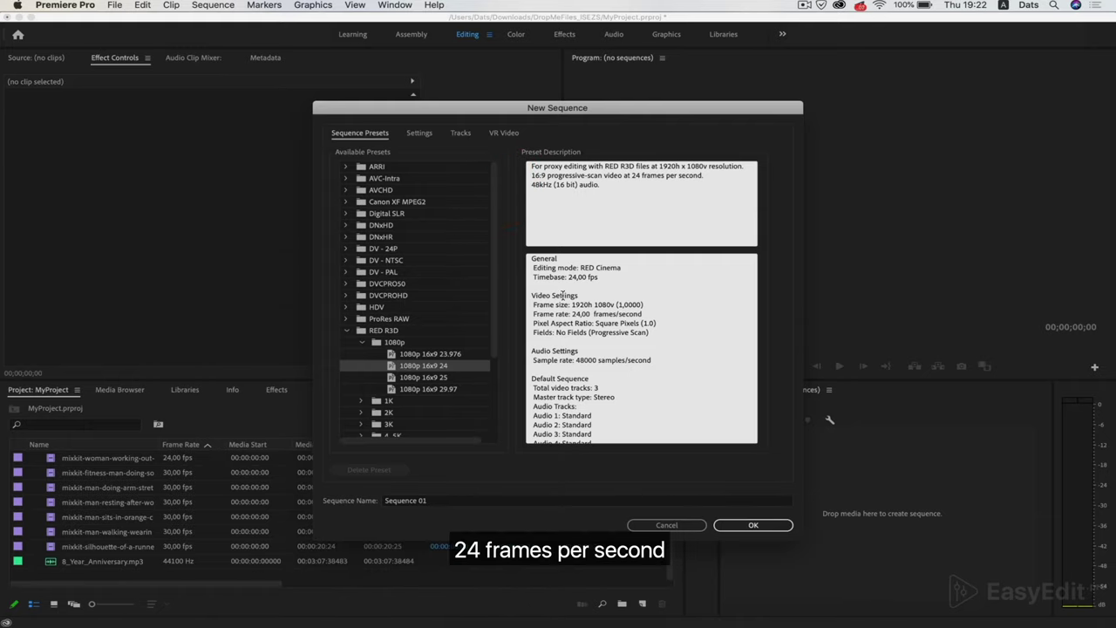
{"action": "left_click", "coordinate": [417, 132]}
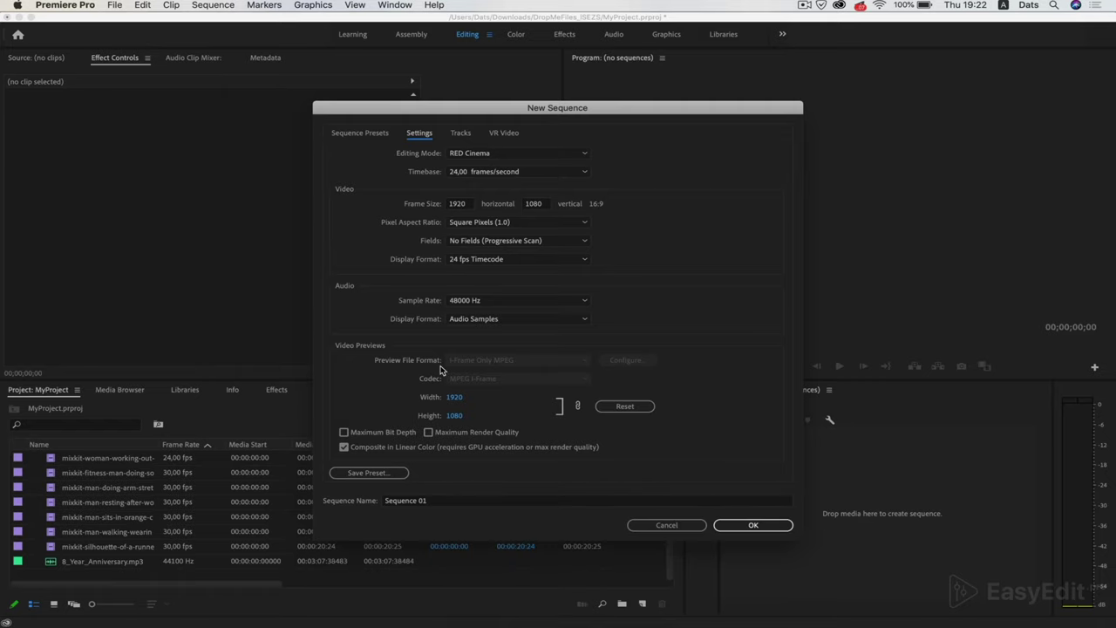
{"action": "left_click", "coordinate": [371, 133]}
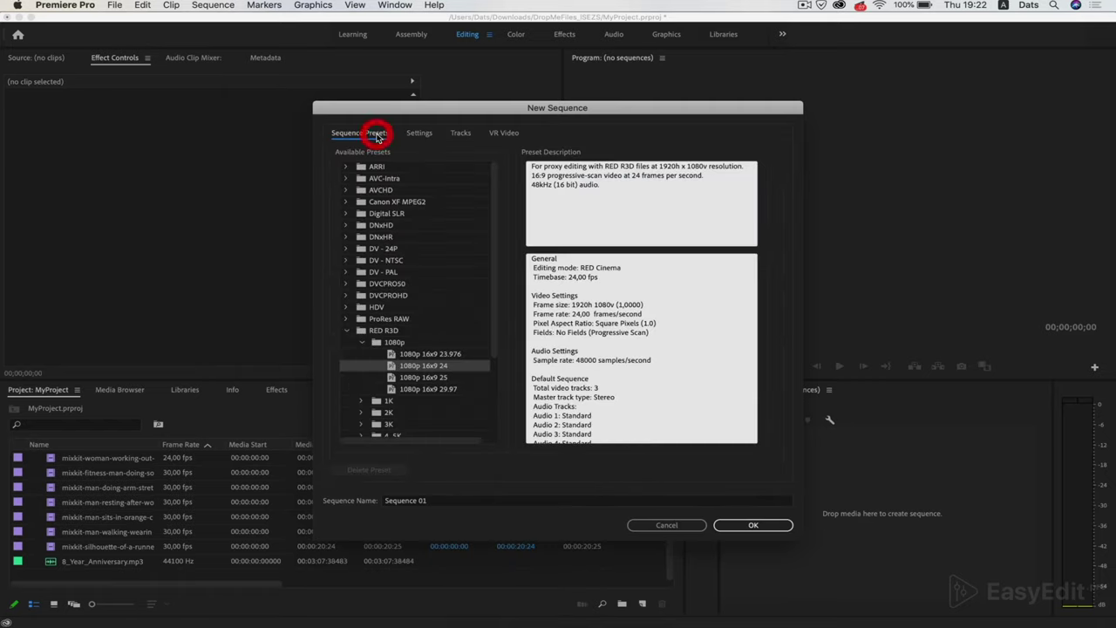
{"action": "left_click", "coordinate": [438, 503]}
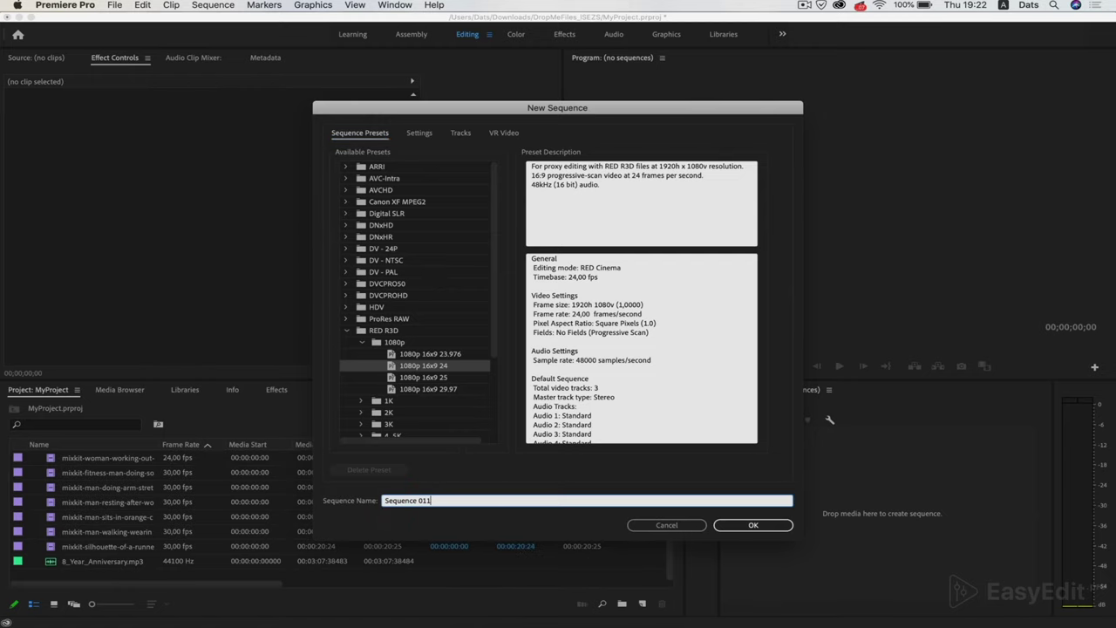
{"action": "type", "text": "1"}
{"action": "left_click", "coordinate": [754, 525]}
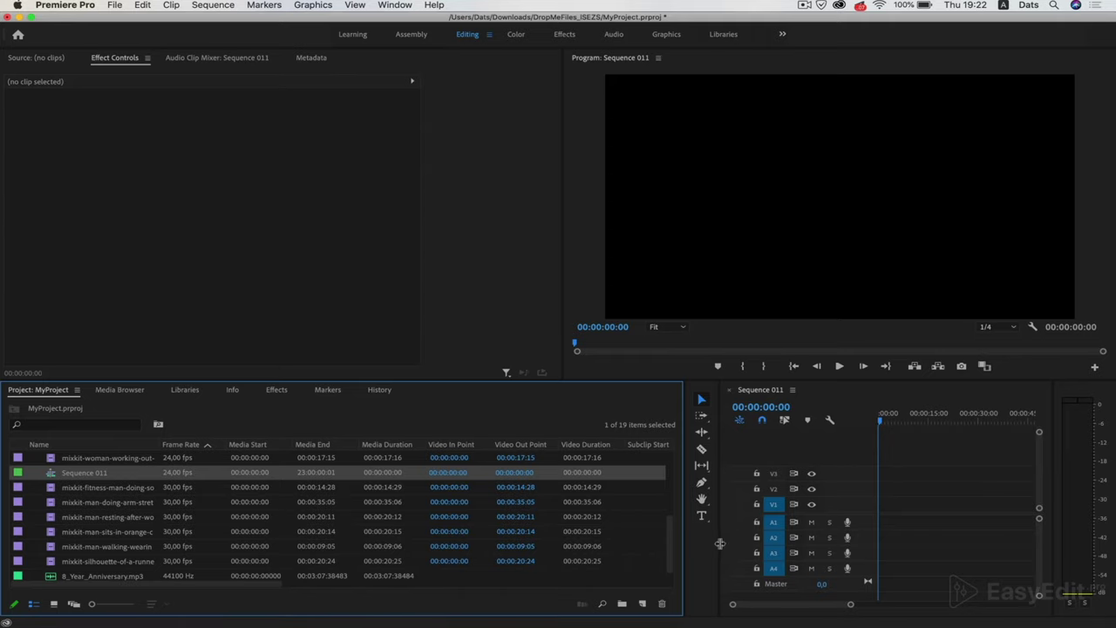
- Widen the timeline, show project clips as thumbnails, and switch to the Assembly workspace
{"action": "left_click", "coordinate": [451, 472]}
{"action": "left_click_drag", "start_coordinate": [720, 538], "coordinate": [212, 553]}
{"action": "left_click", "coordinate": [54, 604]}
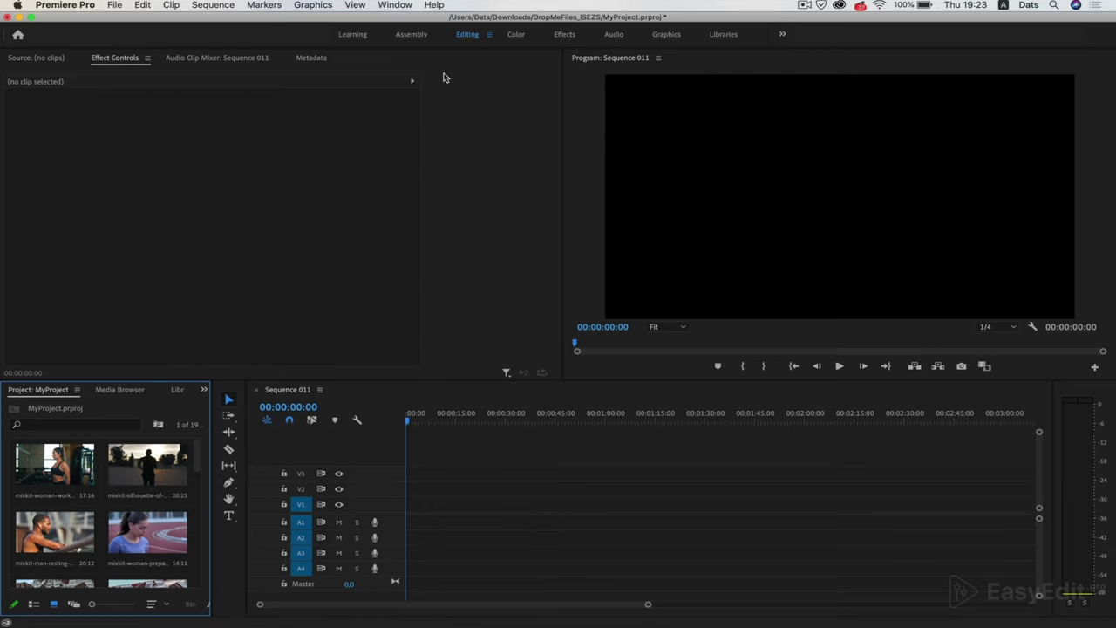
{"action": "left_click", "coordinate": [410, 34]}
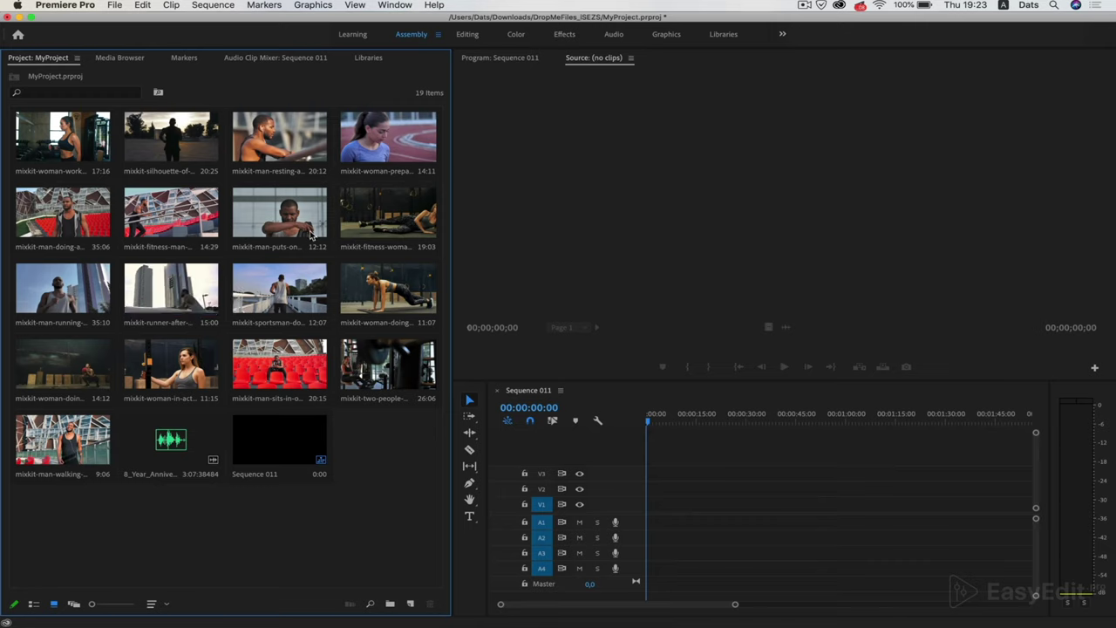
- Drag the fitness-woman and both woman-doing clips into the top row, pushing the silhouette clip down
{"action": "left_click", "coordinate": [357, 225]}
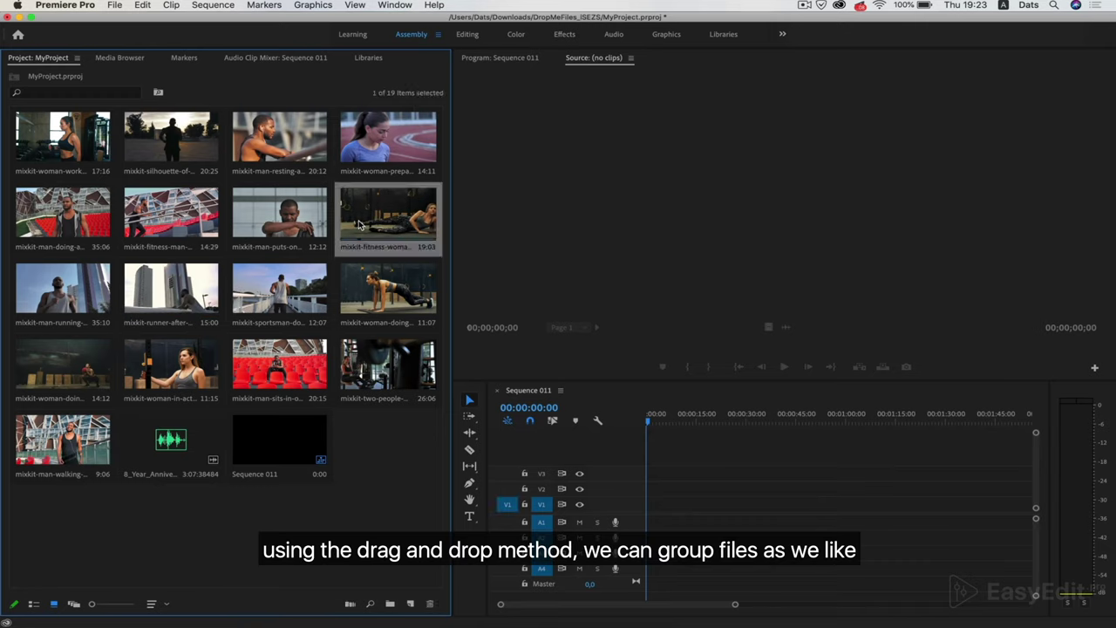
{"action": "left_click_drag", "start_coordinate": [357, 225], "coordinate": [121, 140]}
{"action": "left_click", "coordinate": [429, 315]}
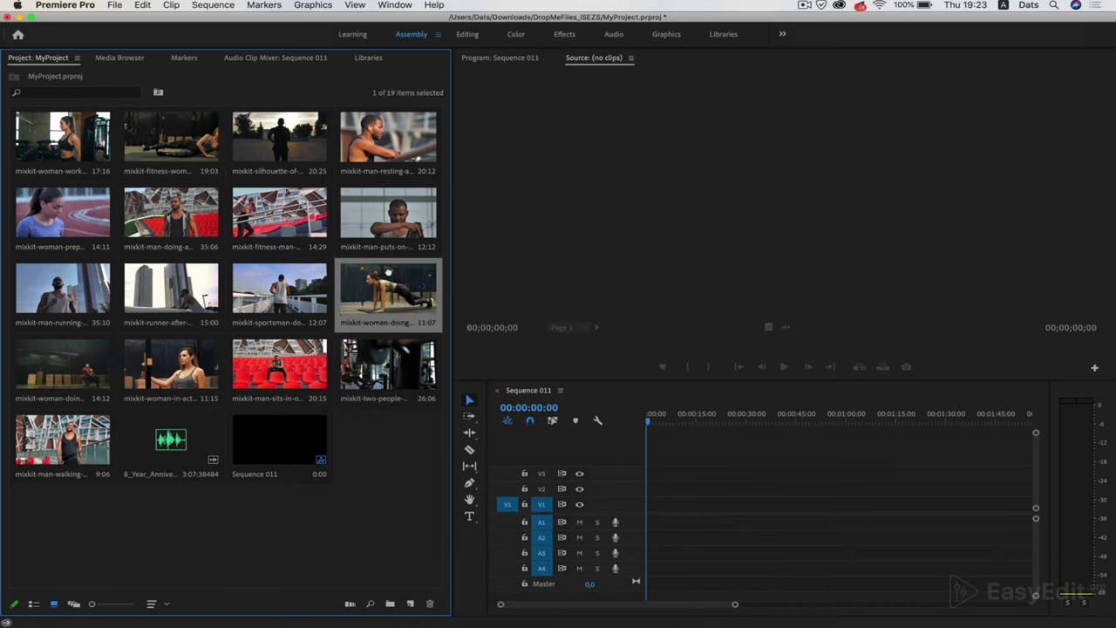
{"action": "left_click_drag", "start_coordinate": [428, 316], "coordinate": [336, 222]}
{"action": "left_click", "coordinate": [413, 148]}
{"action": "left_click", "coordinate": [98, 389]}
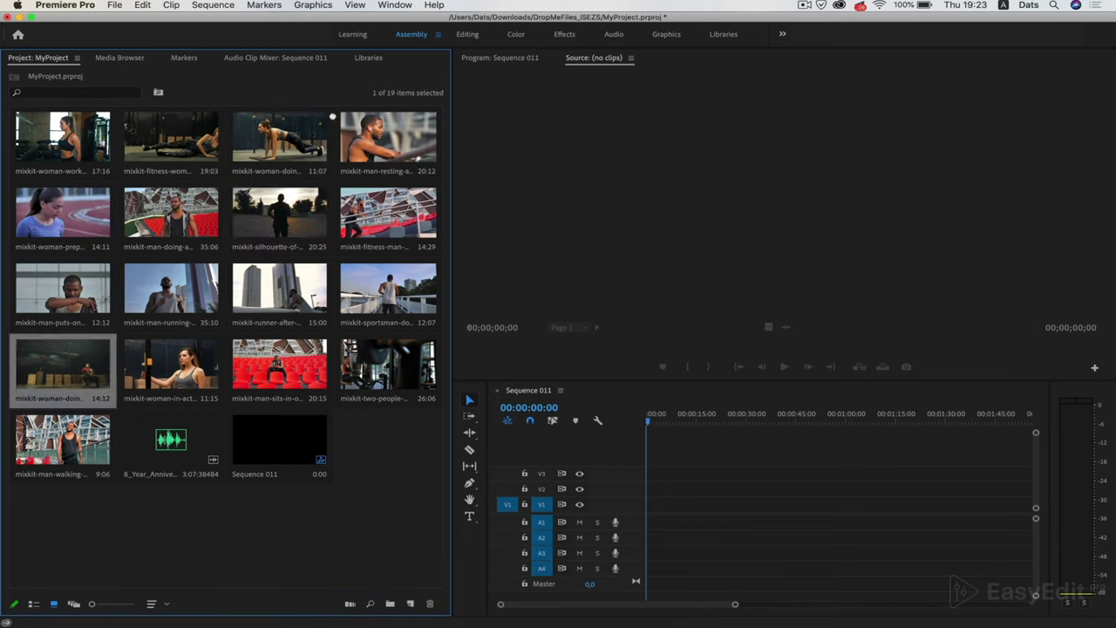
{"action": "left_click_drag", "start_coordinate": [97, 388], "coordinate": [243, 166]}
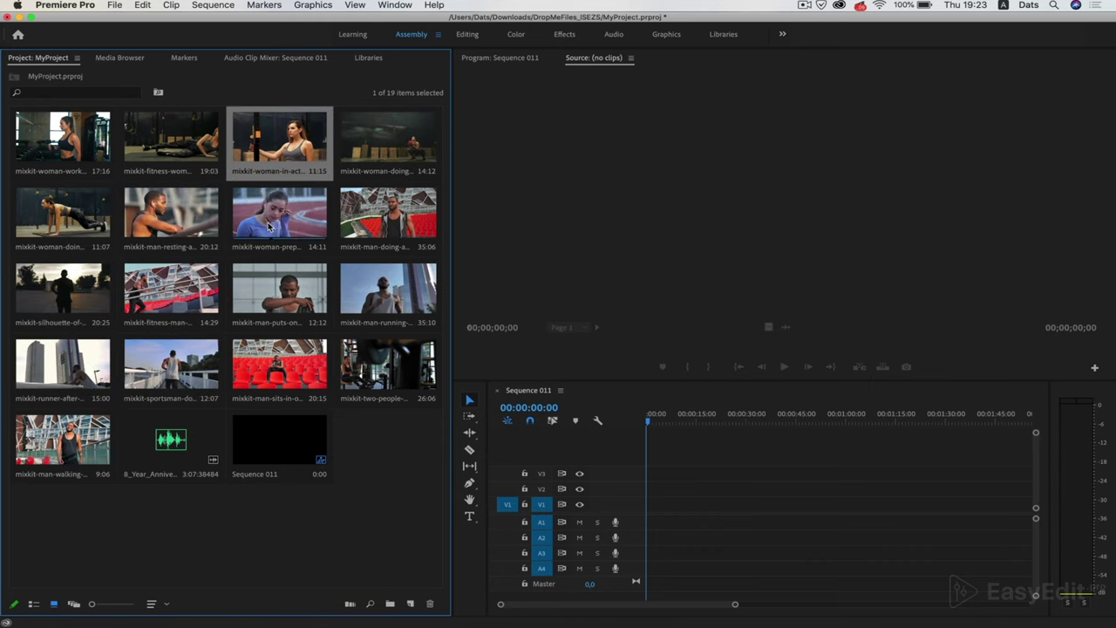
{"action": "left_click", "coordinate": [238, 230]}
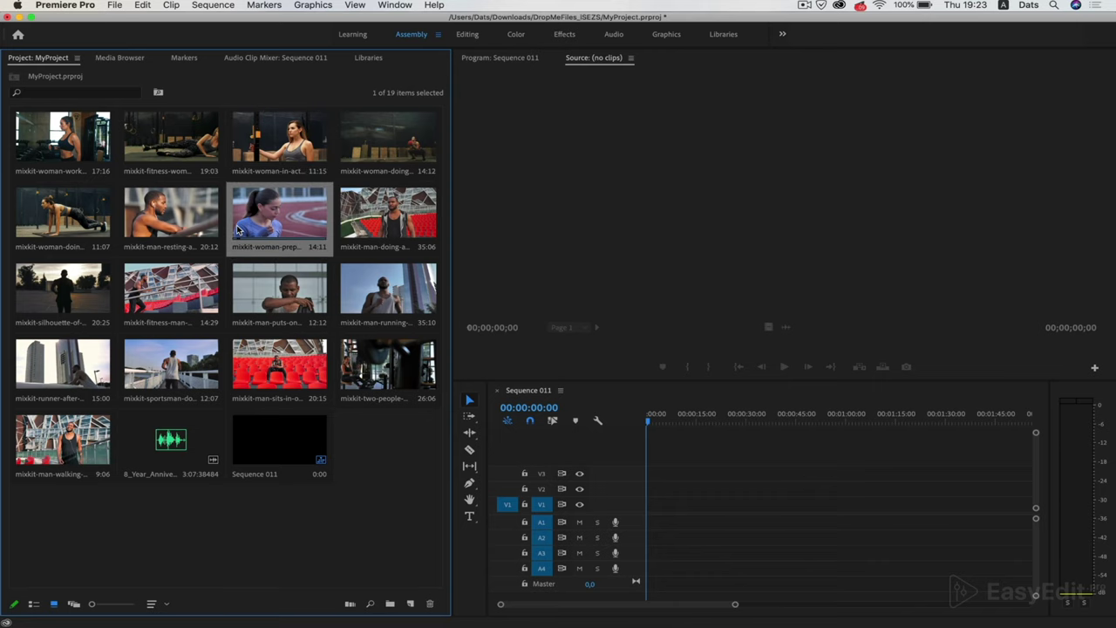
- Load the woman-preparing-to-run clip in the Source monitor, scrub forward, and play then stop it
{"action": "double_click", "coordinate": [237, 229]}
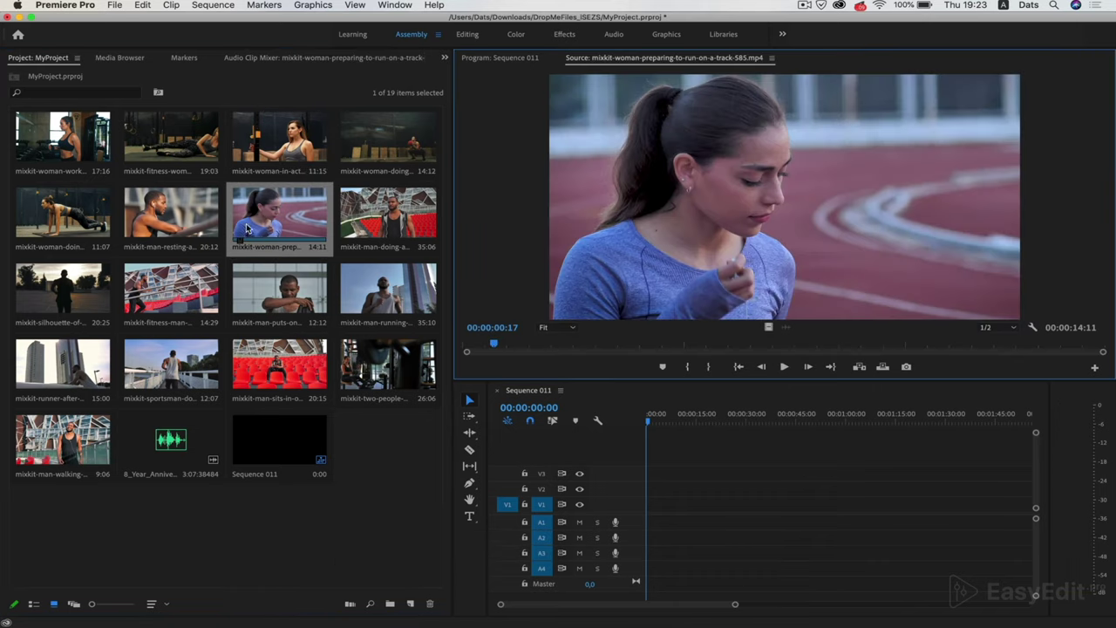
{"action": "left_click_drag", "start_coordinate": [495, 347], "coordinate": [570, 344]}
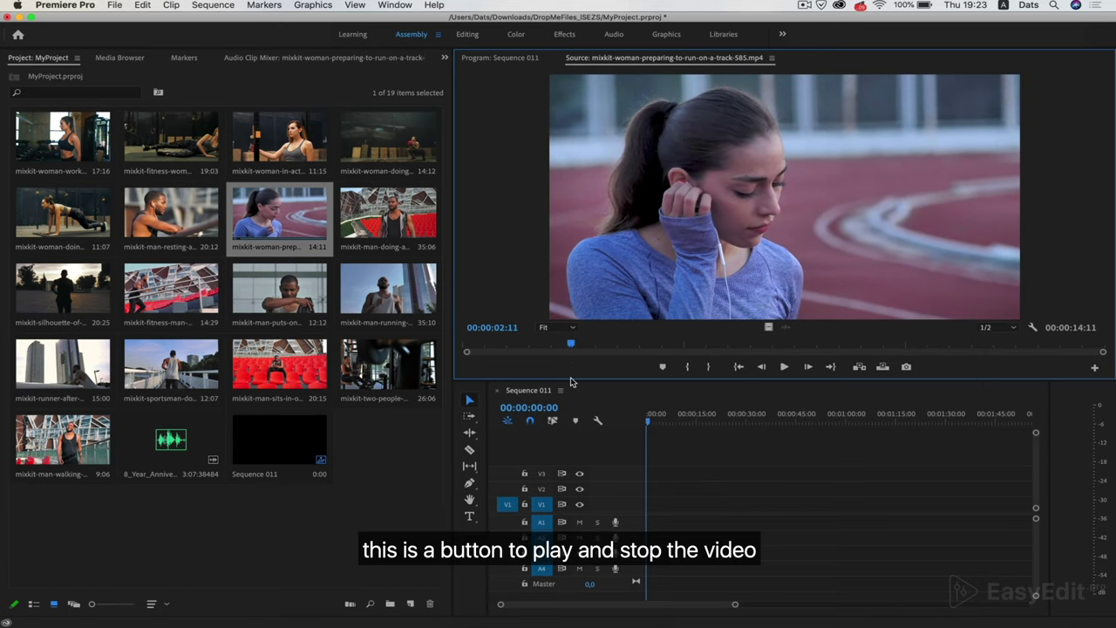
{"action": "left_click", "coordinate": [571, 381]}
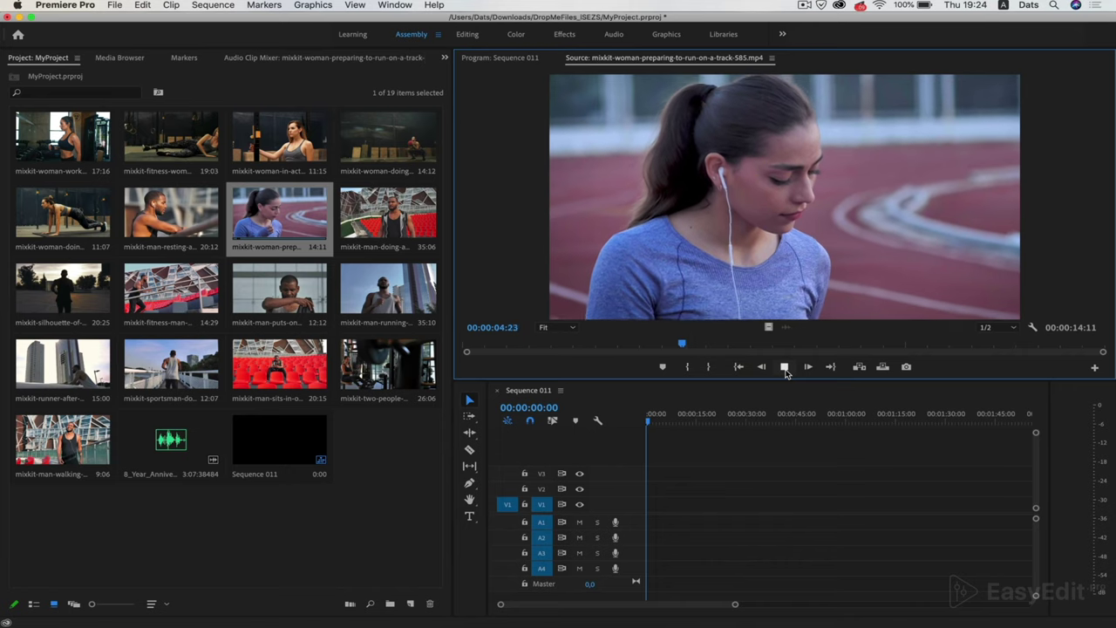
{"action": "left_click", "coordinate": [785, 367]}
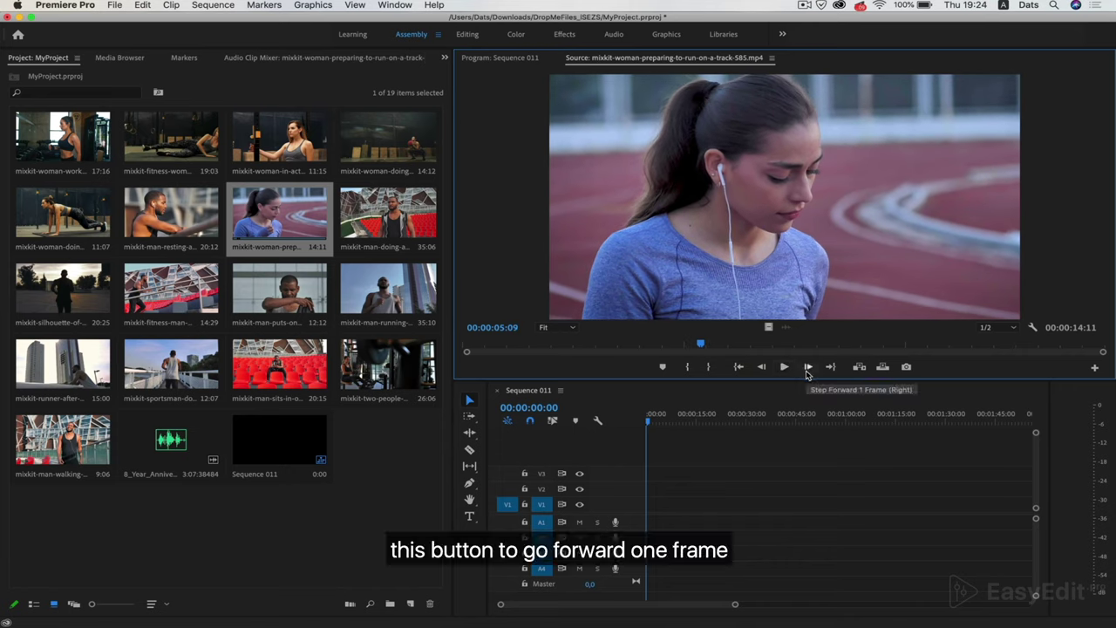
- Step the clip forward five frames, then back three frames
{"action": "left_click", "coordinate": [808, 369]}
{"action": "left_click", "coordinate": [808, 370]}
{"action": "left_click", "coordinate": [807, 370]}
{"action": "left_click", "coordinate": [807, 369]}
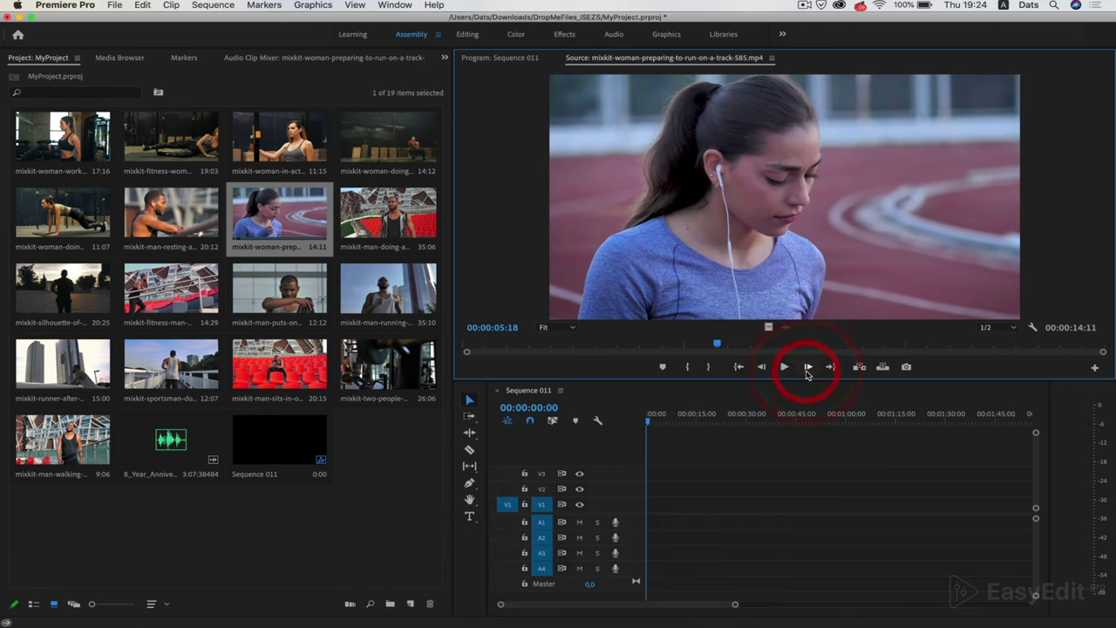
{"action": "left_click", "coordinate": [807, 370]}
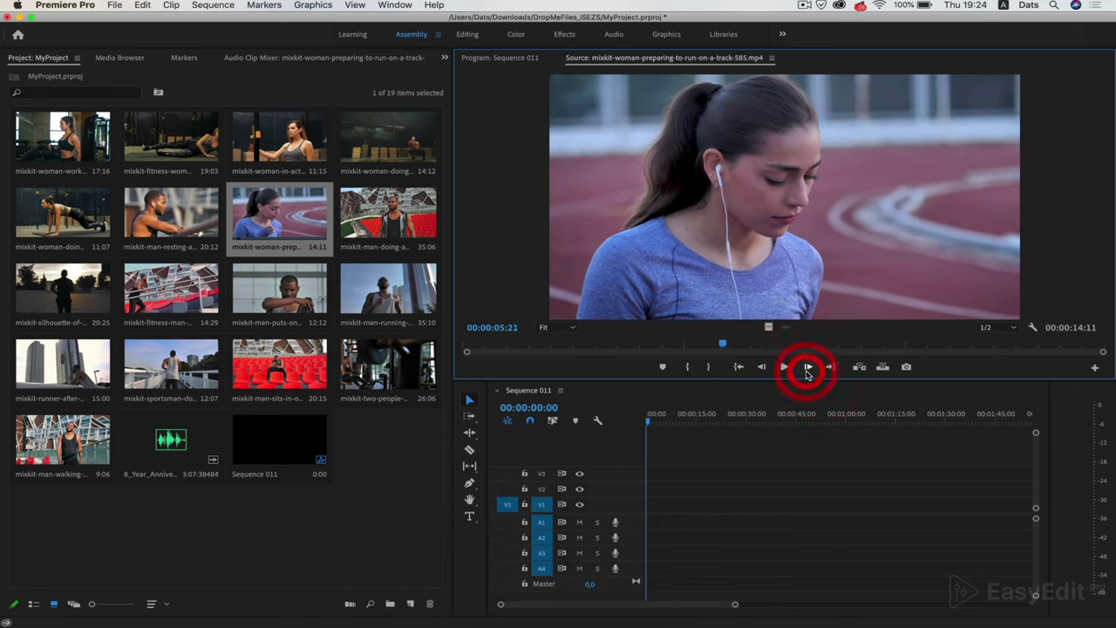
{"action": "left_click", "coordinate": [762, 367]}
{"action": "left_click", "coordinate": [762, 367]}
{"action": "left_click", "coordinate": [762, 367]}
{"action": "left_click", "coordinate": [762, 367]}
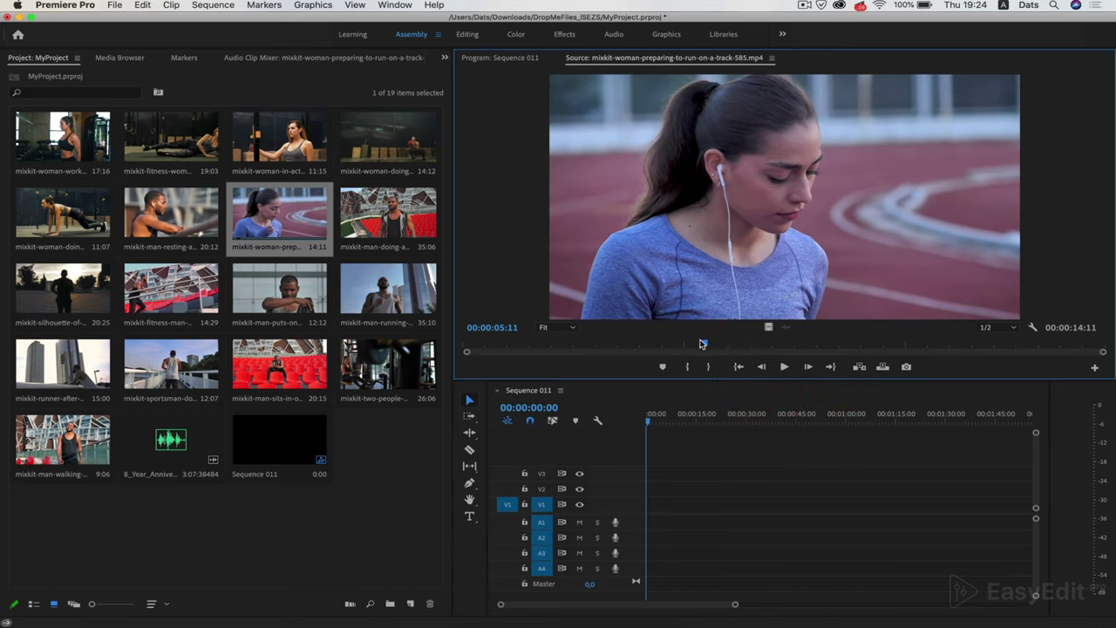
- Mark the woman-preparing-to-run clip from 1:22 to its out point, place it at the sequence start, and play it back
{"action": "left_click_drag", "start_coordinate": [707, 346], "coordinate": [548, 351]}
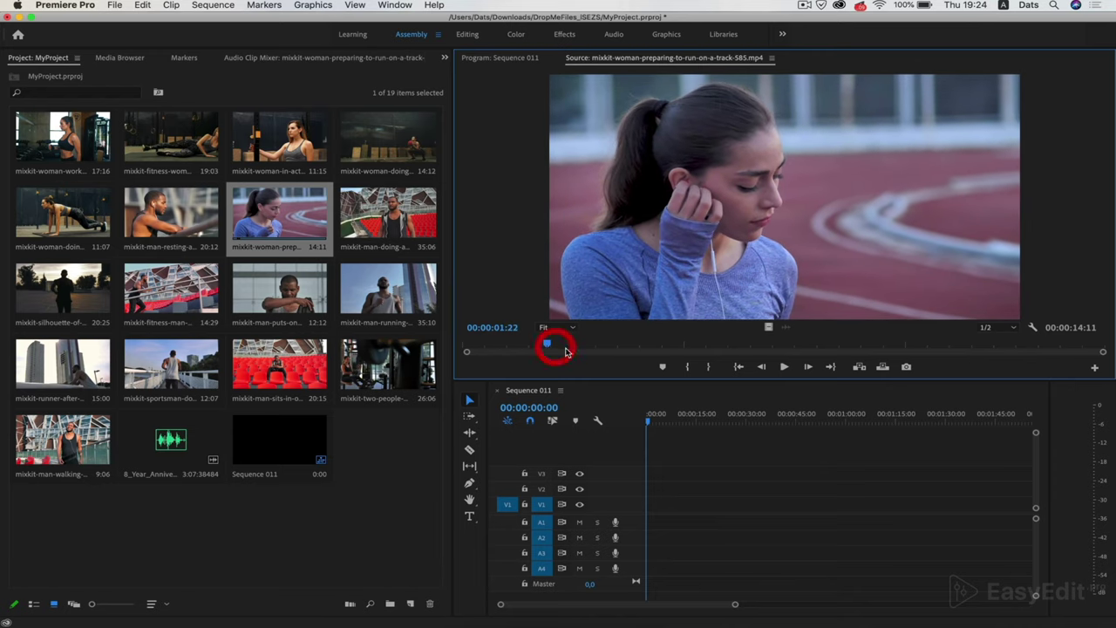
{"action": "left_click", "coordinate": [689, 371]}
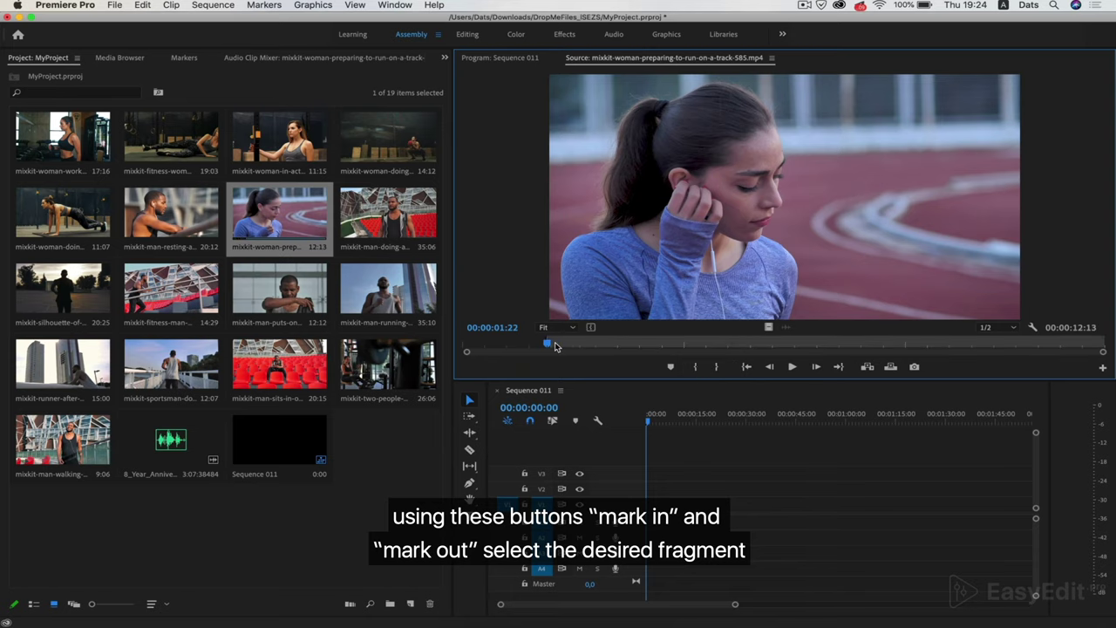
{"action": "left_click_drag", "start_coordinate": [556, 347], "coordinate": [986, 349]}
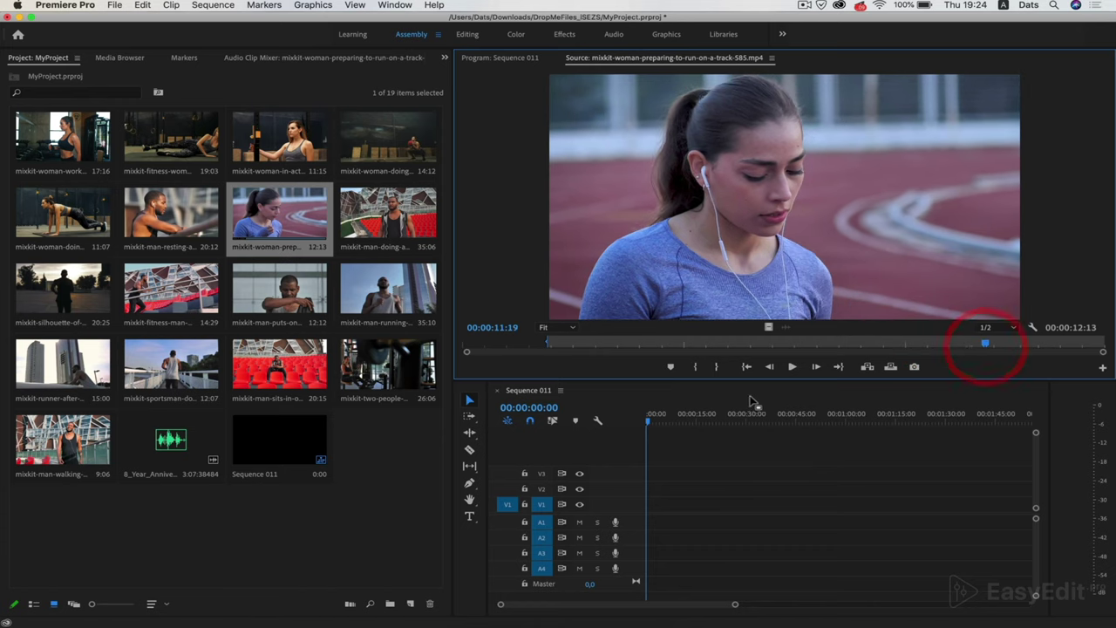
{"action": "left_click", "coordinate": [717, 367]}
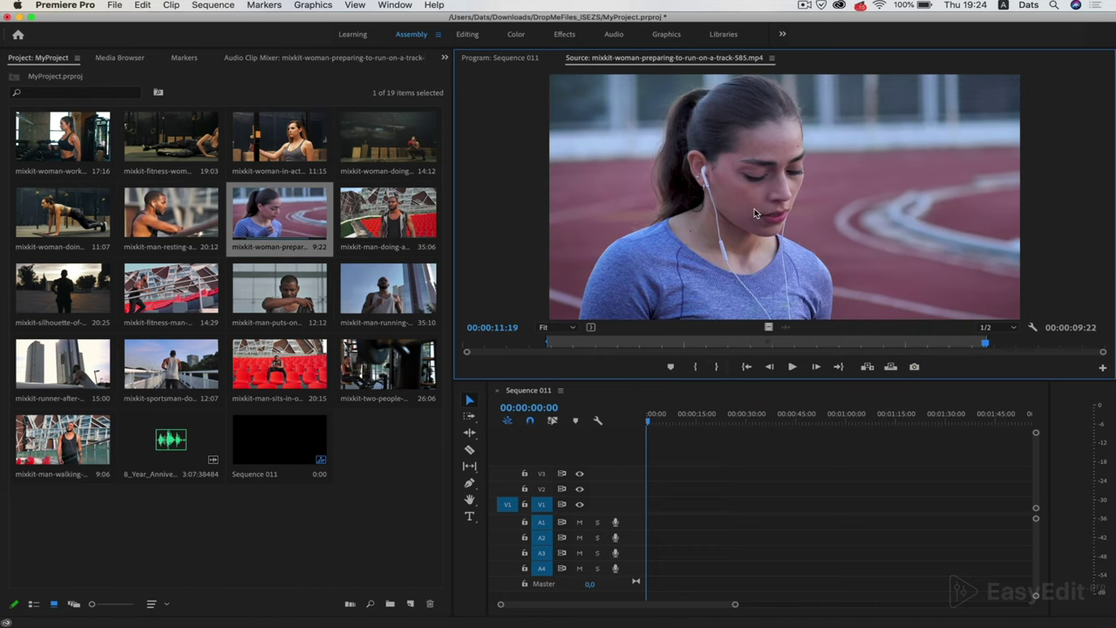
{"action": "left_click_drag", "start_coordinate": [755, 215], "coordinate": [651, 504]}
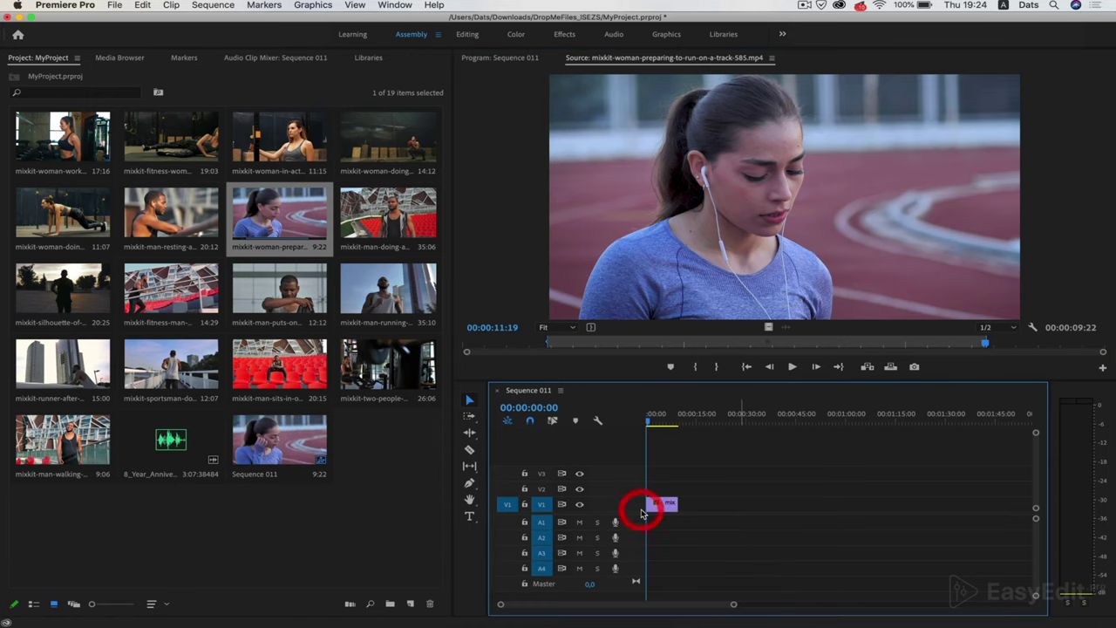
{"action": "left_click", "coordinate": [647, 425]}
{"action": "key", "text": "space"}
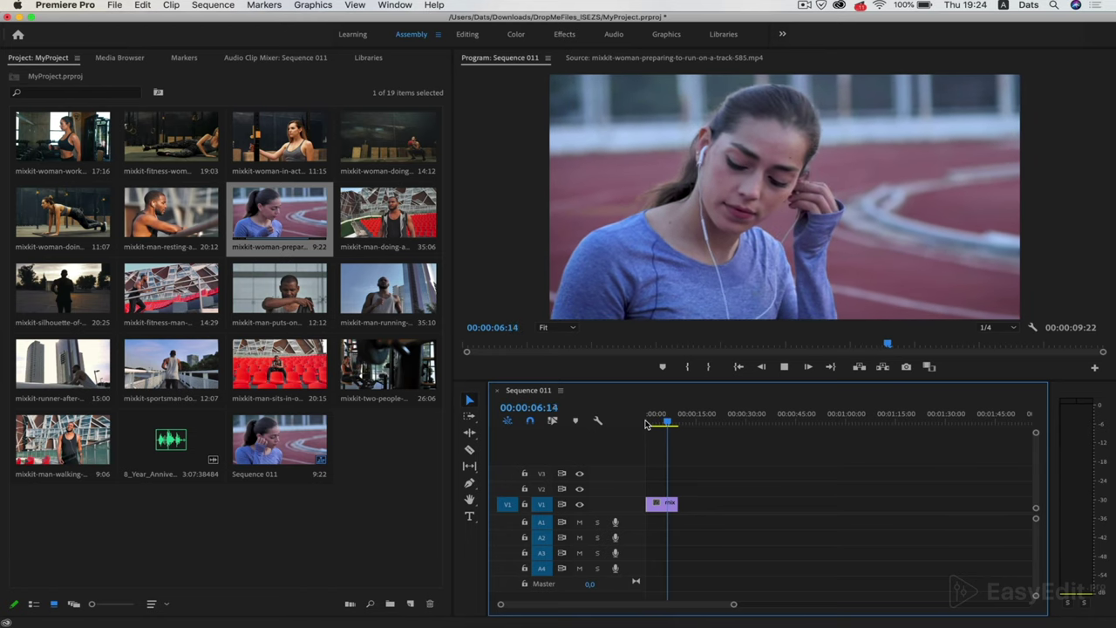
{"action": "key", "text": "space"}
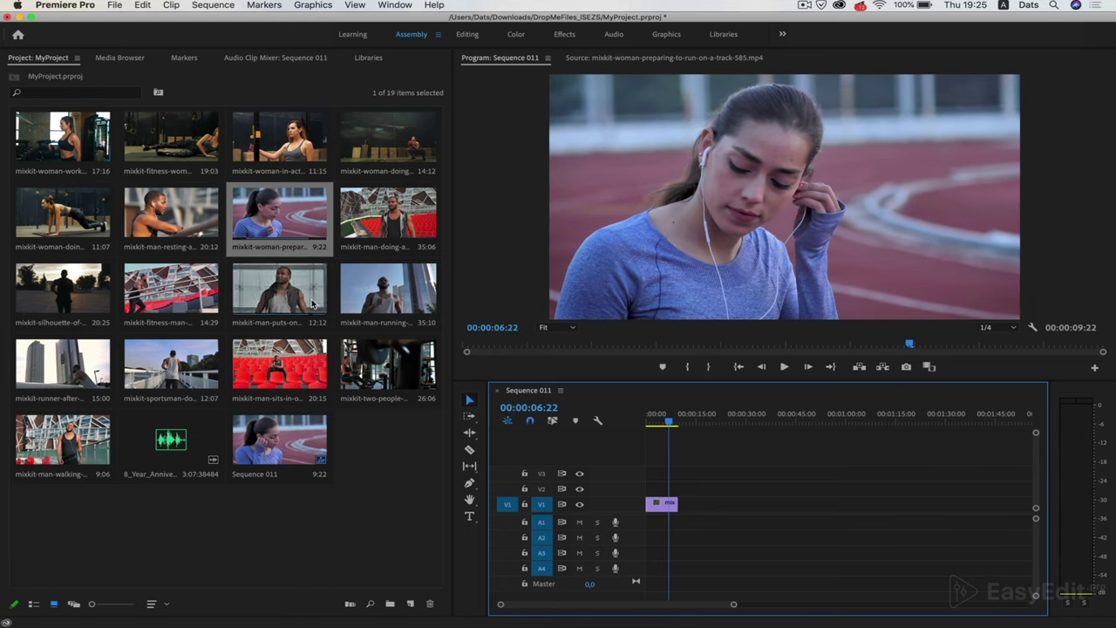
- Trim the man-puts-on-sleeveless-hoodie clip with in and out points and add it after the first clip
{"action": "double_click", "coordinate": [262, 288]}
{"action": "left_click_drag", "start_coordinate": [547, 347], "coordinate": [941, 344]}
{"action": "left_click", "coordinate": [687, 366]}
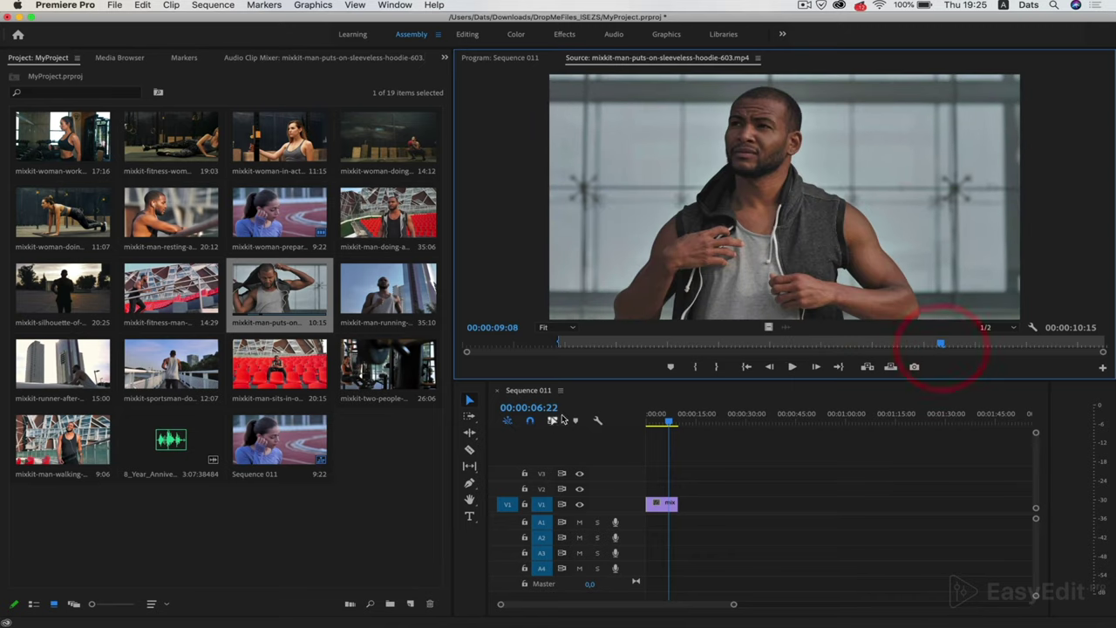
{"action": "left_click", "coordinate": [716, 366]}
{"action": "left_click_drag", "start_coordinate": [762, 248], "coordinate": [686, 505]}
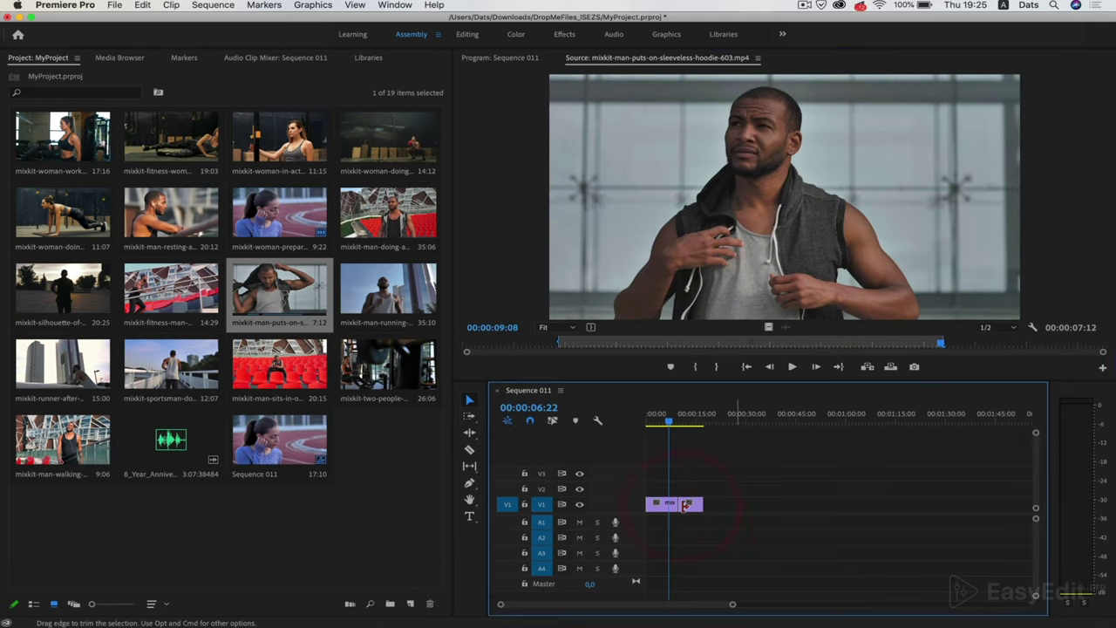
{"action": "left_click", "coordinate": [149, 213]}
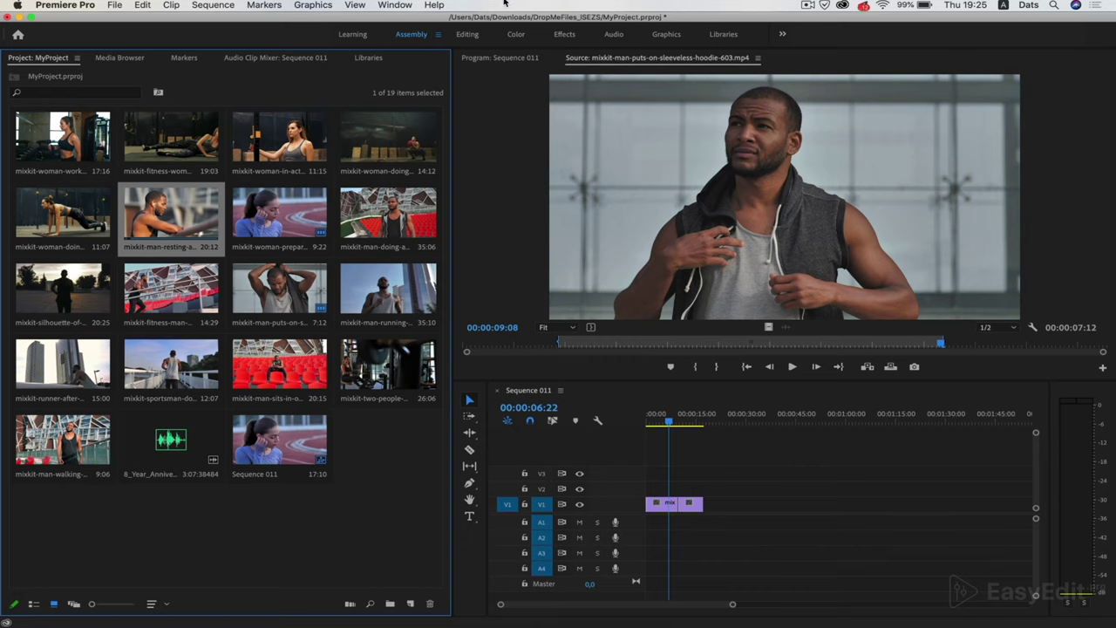
- Return to the Editing workspace, dock the Project panel upper-left, and show Effect Controls for the first clip
{"action": "left_click", "coordinate": [468, 35]}
{"action": "left_click_drag", "start_coordinate": [137, 397], "coordinate": [213, 56]}
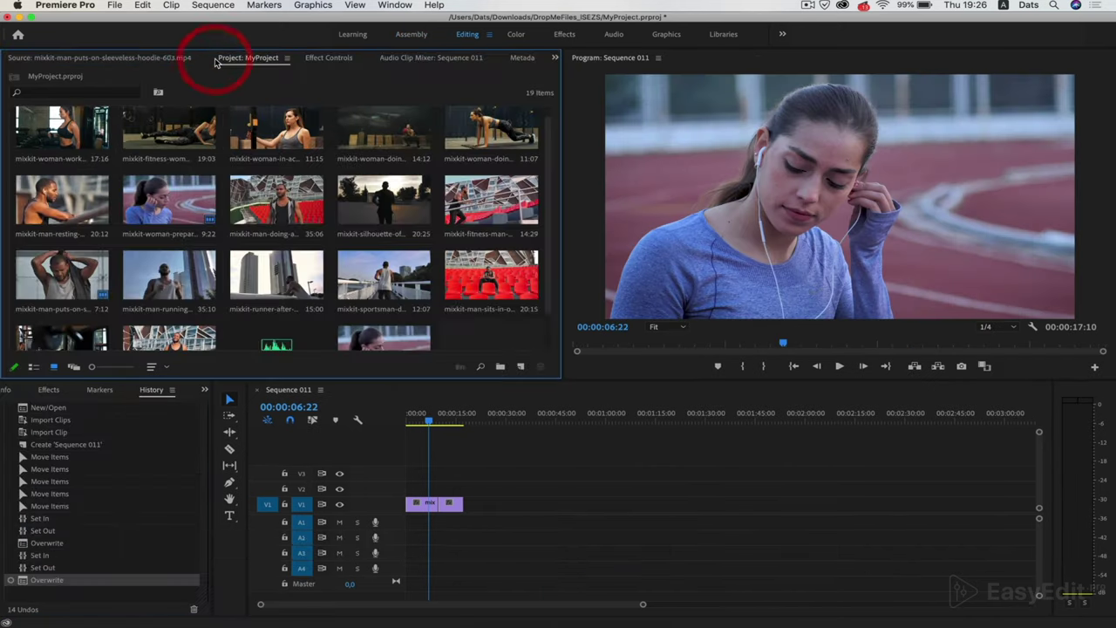
{"action": "left_click_drag", "start_coordinate": [562, 225], "coordinate": [261, 235]}
{"action": "left_click", "coordinate": [253, 59]}
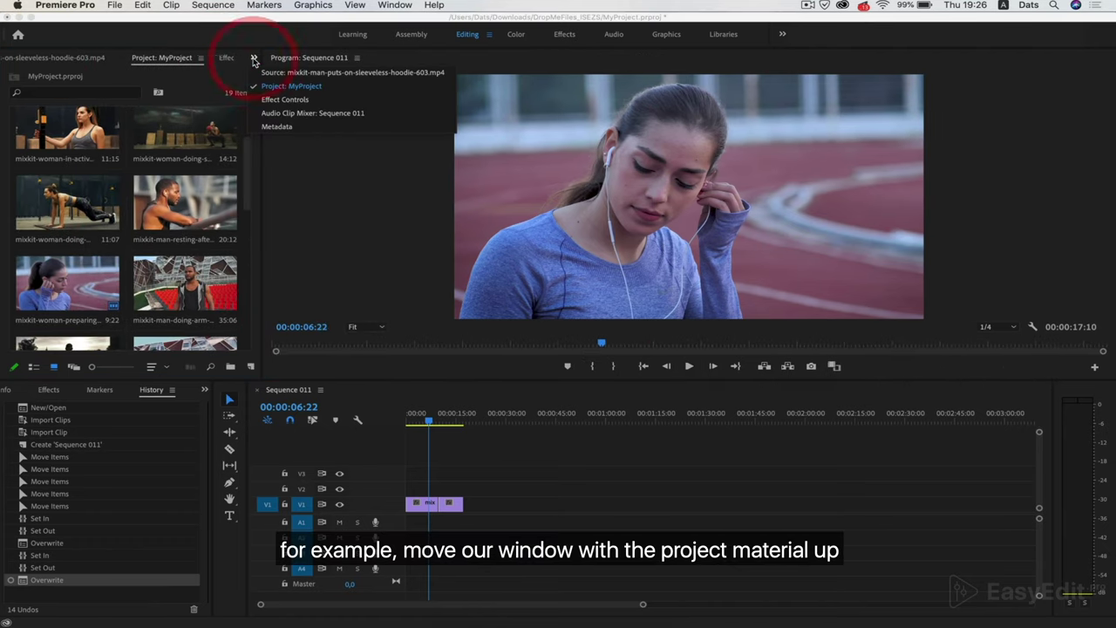
{"action": "left_click", "coordinate": [307, 102]}
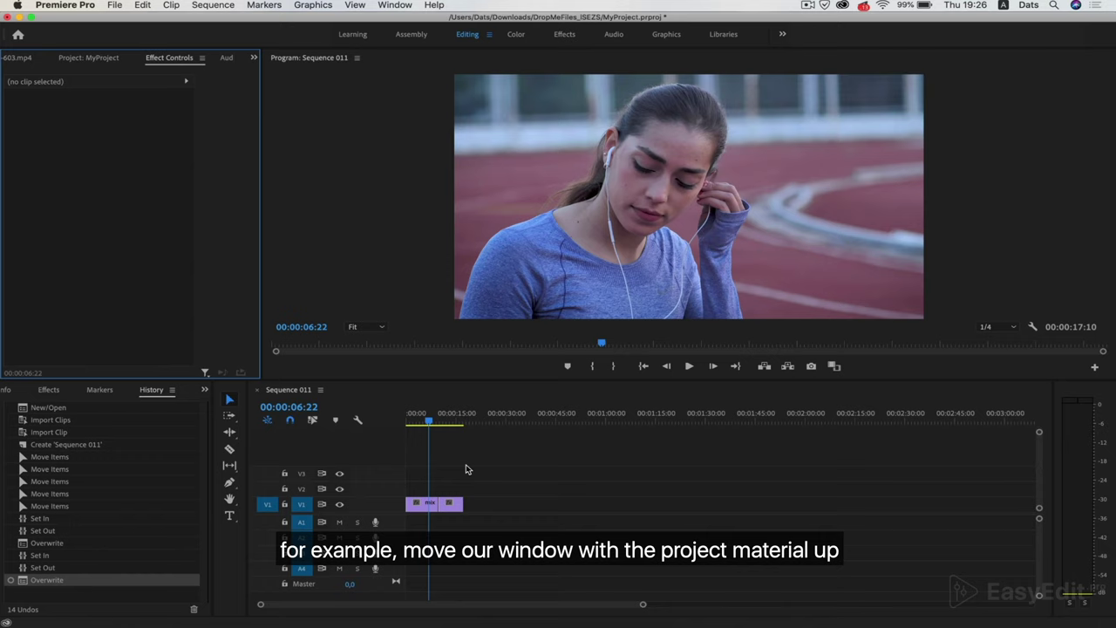
{"action": "left_click", "coordinate": [426, 506]}
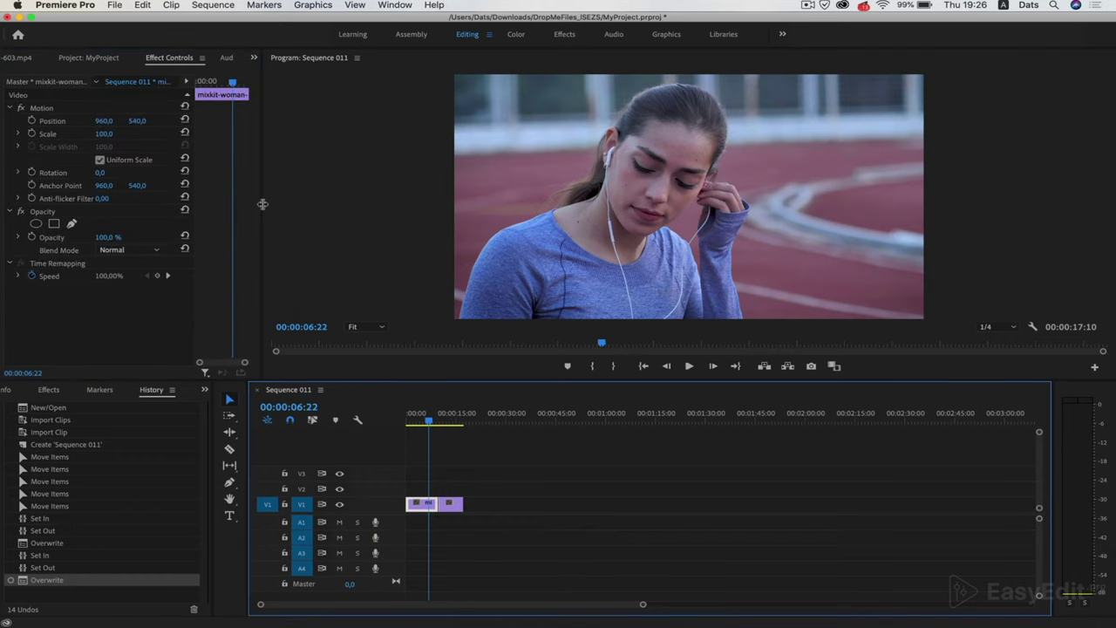
{"action": "left_click_drag", "start_coordinate": [262, 204], "coordinate": [263, 204]}
- Browse the panels in the lower-left group, including Media Browser and Libraries
{"action": "left_click", "coordinate": [99, 390]}
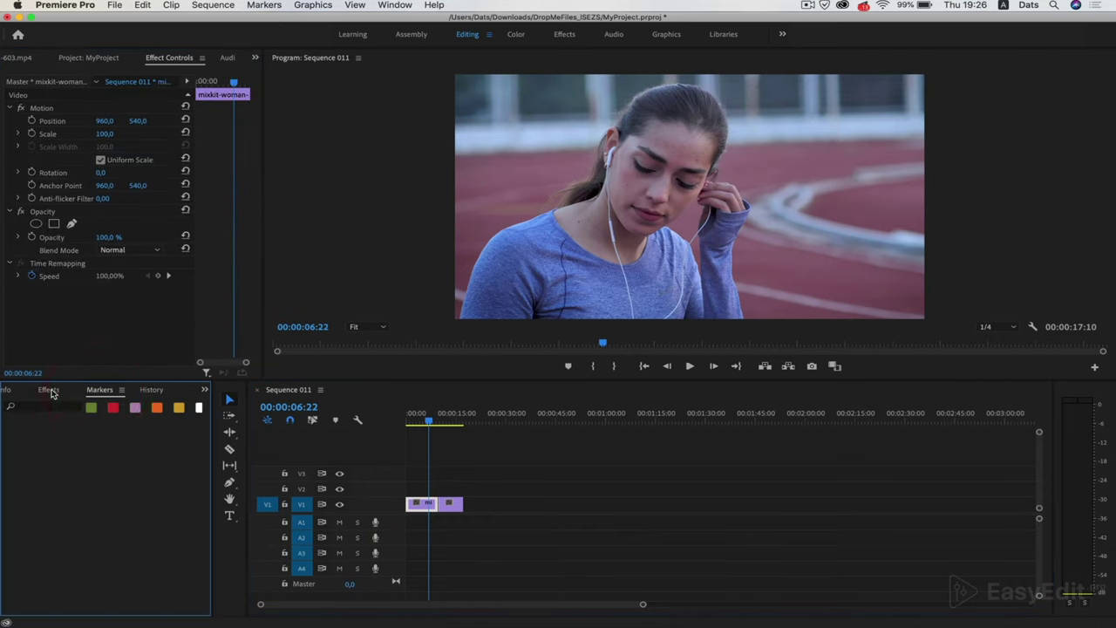
{"action": "left_click", "coordinate": [48, 391]}
{"action": "left_click", "coordinate": [7, 391]}
{"action": "left_click", "coordinate": [6, 392]}
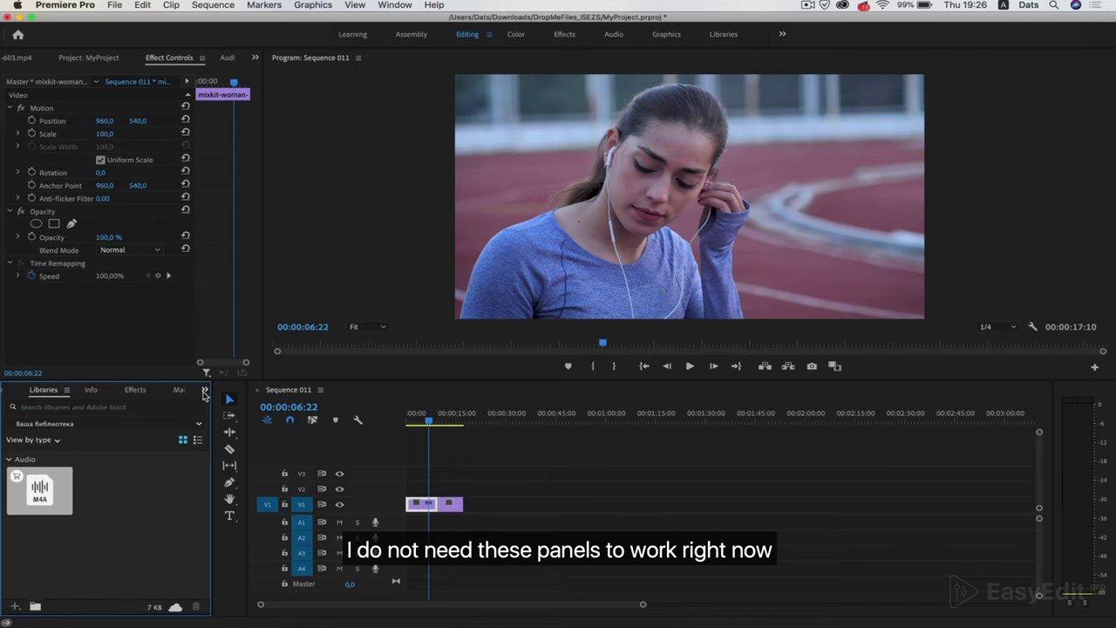
{"action": "left_click", "coordinate": [12, 392]}
{"action": "left_click", "coordinate": [204, 390]}
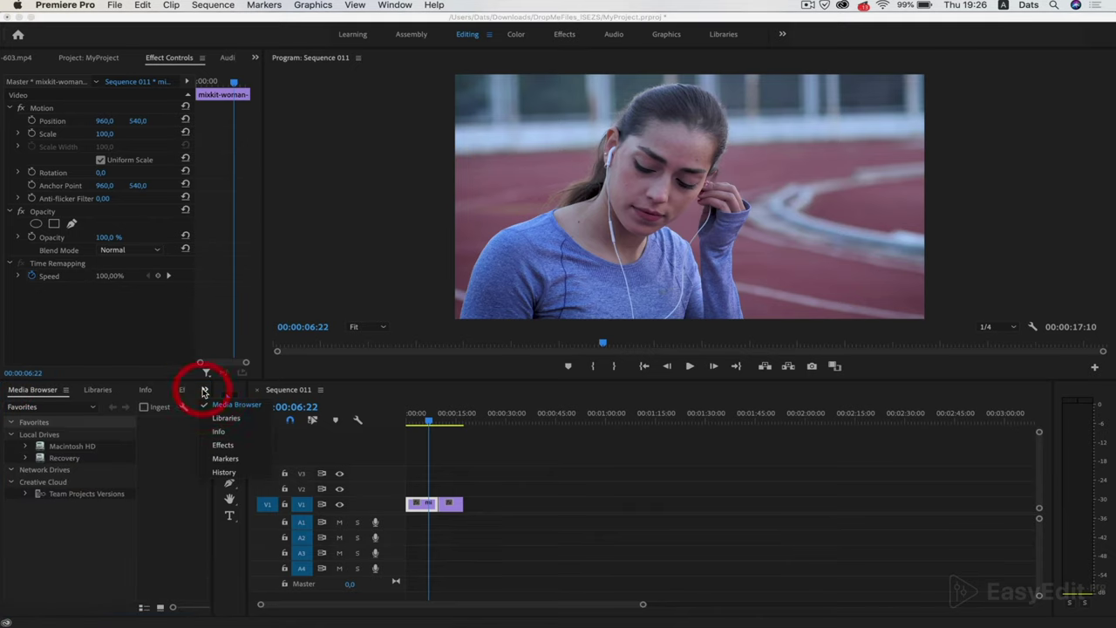
{"action": "left_click", "coordinate": [204, 389]}
{"action": "left_click", "coordinate": [204, 390]}
{"action": "left_click", "coordinate": [218, 418]}
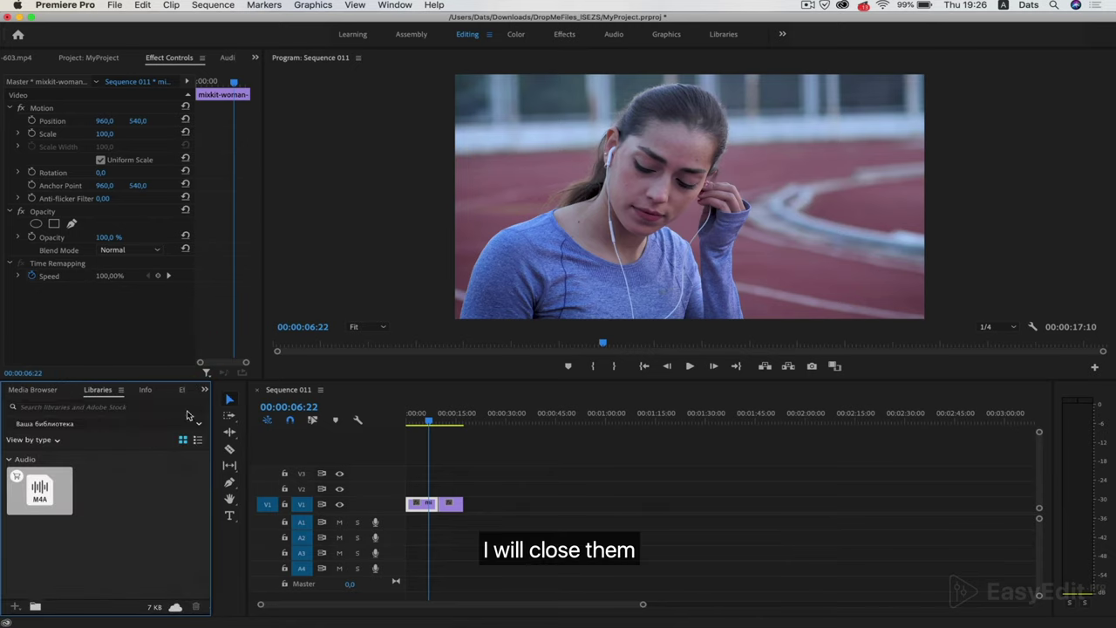
- Close the Libraries, Info, Effects, Markers, History and Media Browser panels, then widen the timeline and enlarge the Program monitor
{"action": "left_click", "coordinate": [120, 390]}
{"action": "left_click", "coordinate": [149, 378]}
{"action": "left_click", "coordinate": [105, 394]}
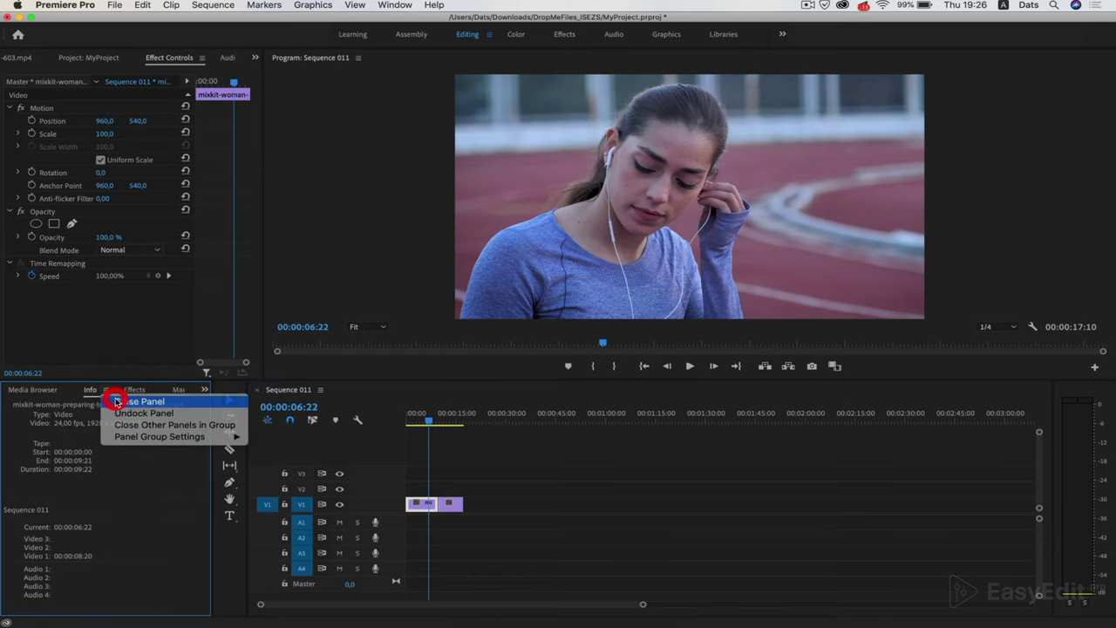
{"action": "left_click", "coordinate": [131, 401]}
{"action": "left_click", "coordinate": [118, 390]}
{"action": "left_click", "coordinate": [126, 400]}
{"action": "left_click", "coordinate": [118, 390]}
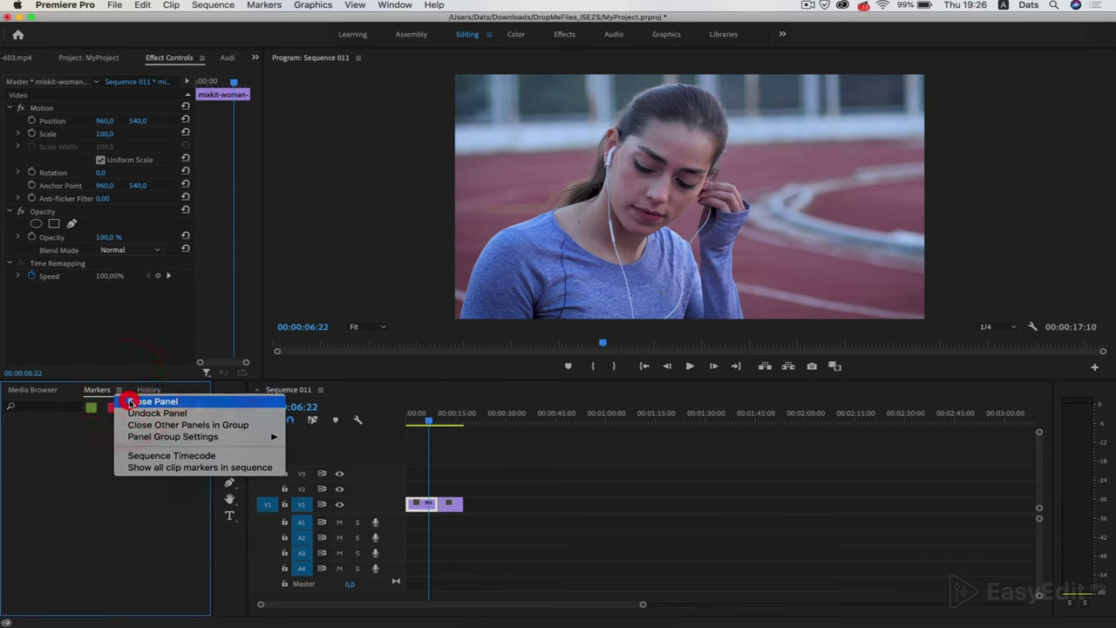
{"action": "left_click", "coordinate": [130, 402]}
{"action": "left_click", "coordinate": [119, 390]}
{"action": "left_click", "coordinate": [131, 401]}
{"action": "left_click", "coordinate": [66, 389]}
{"action": "left_click", "coordinate": [87, 401]}
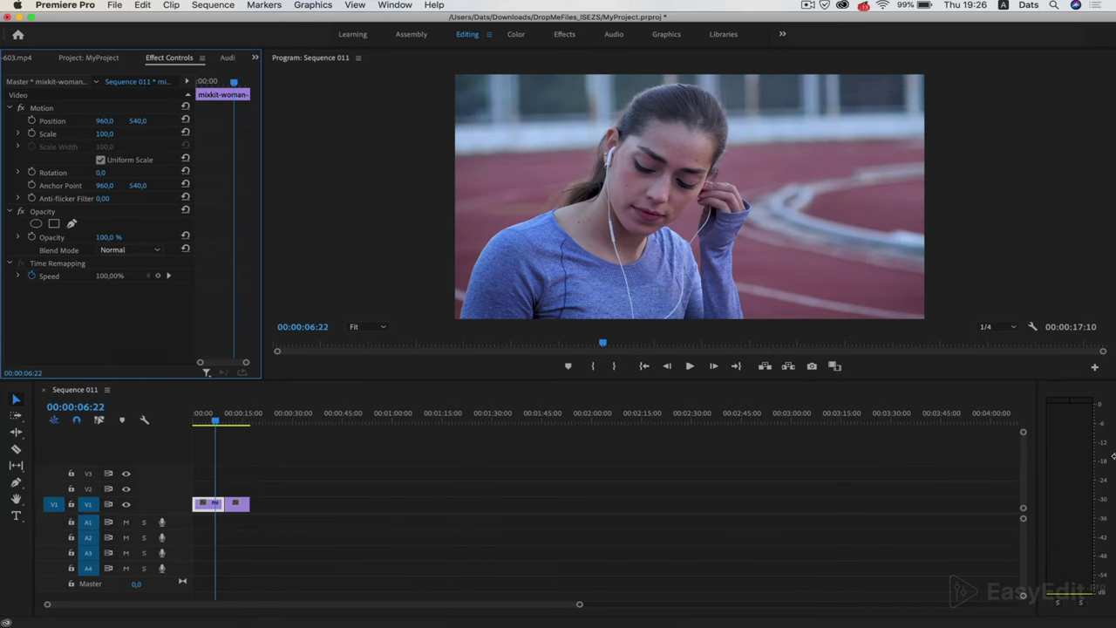
{"action": "left_click_drag", "start_coordinate": [1038, 488], "coordinate": [1063, 487]}
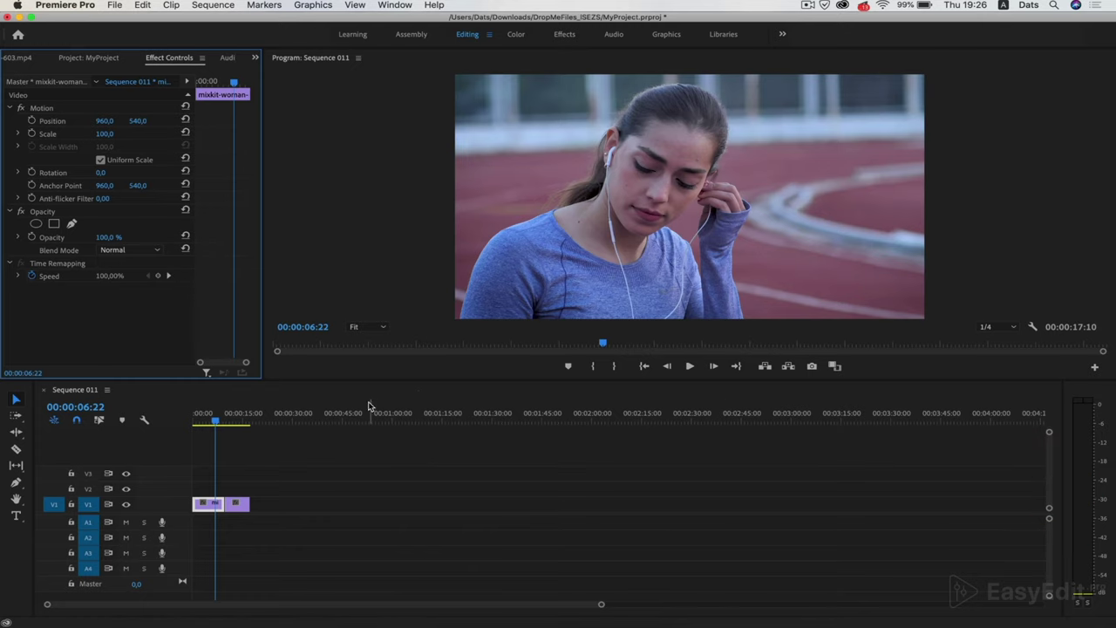
{"action": "left_click_drag", "start_coordinate": [423, 379], "coordinate": [424, 424]}
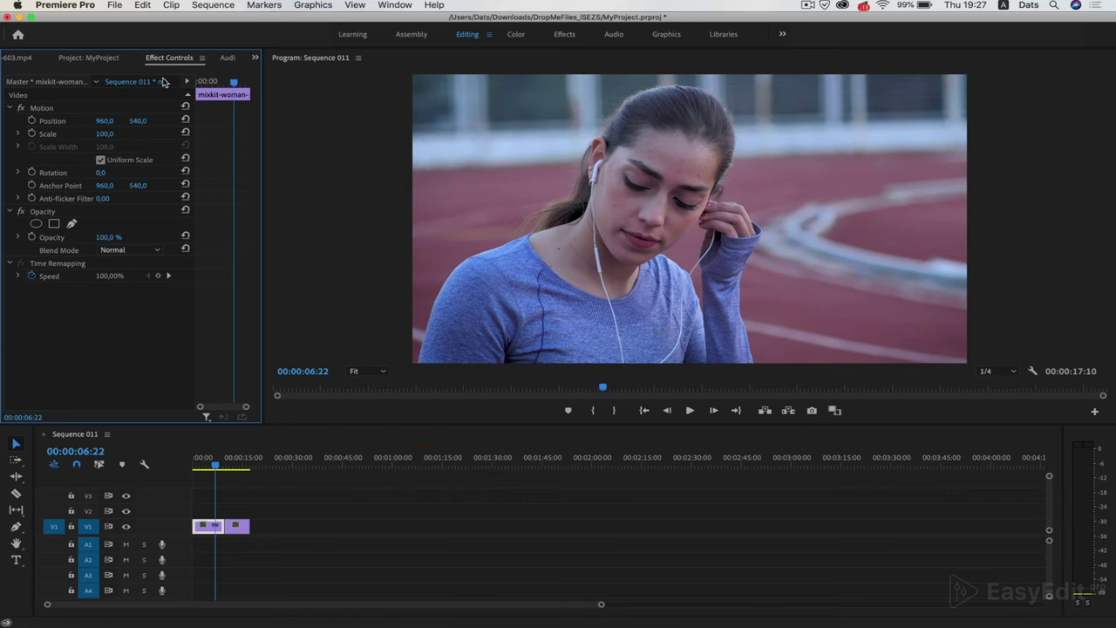
- Add the fitness-woman clip from the Project panel to track V1
{"action": "left_click", "coordinate": [88, 57]}
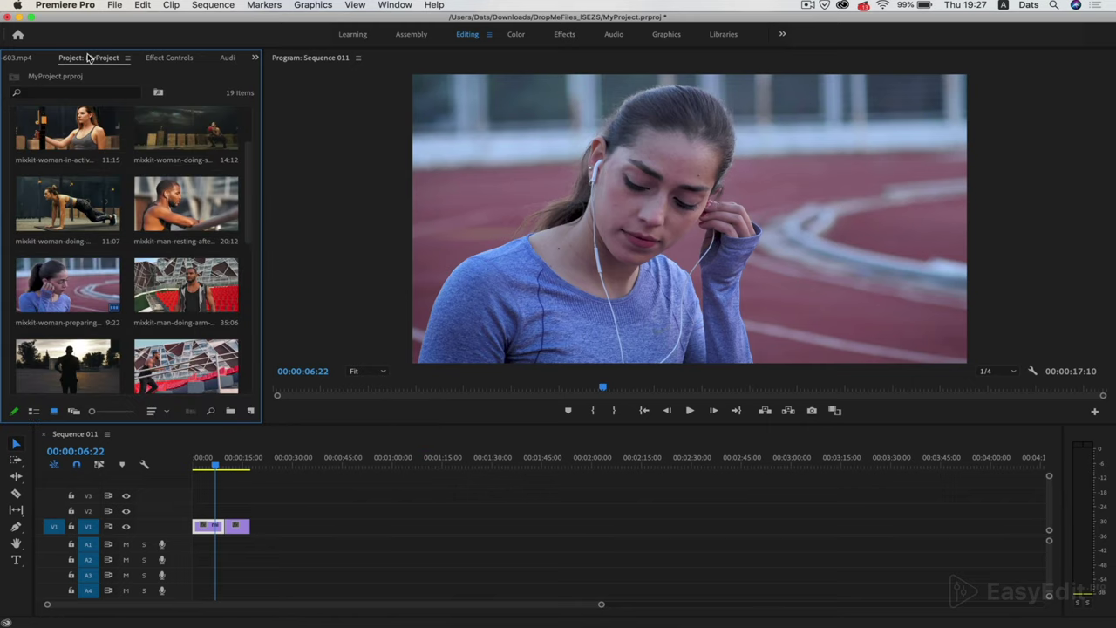
{"action": "scroll", "coordinate": [251, 148], "scroll_direction": "up", "scroll_amount": 3}
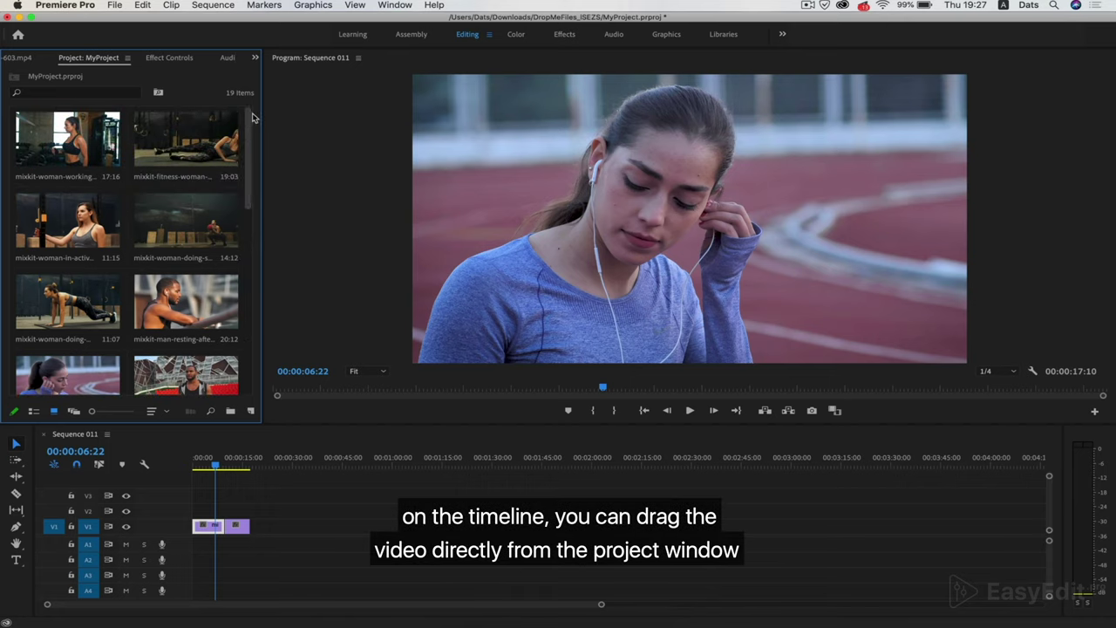
{"action": "left_click_drag", "start_coordinate": [212, 139], "coordinate": [272, 536]}
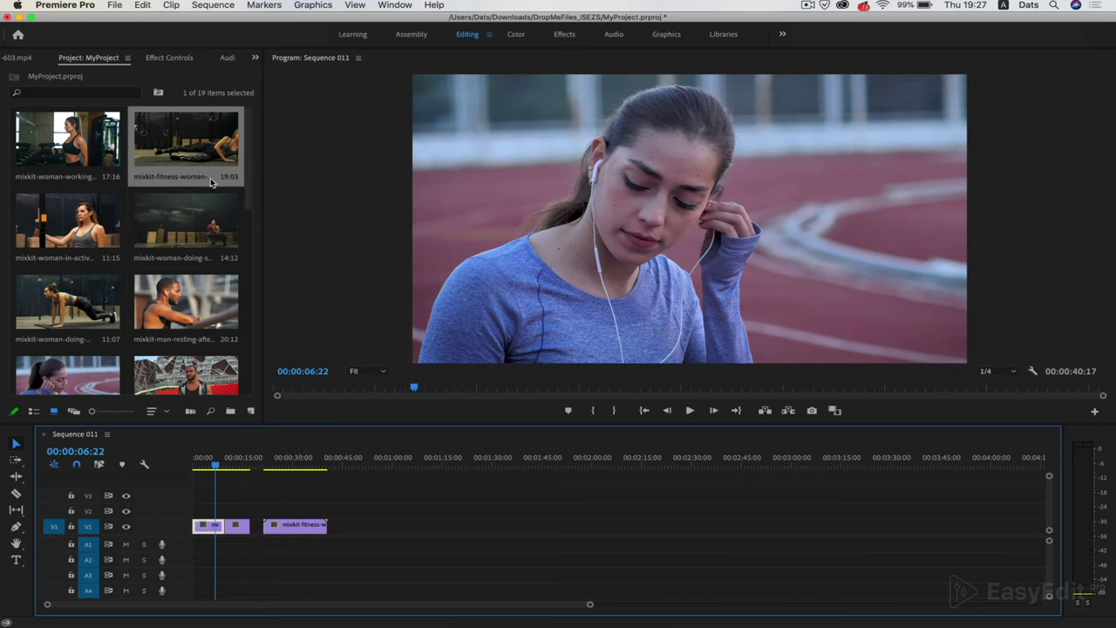
- Load the squats clip in the Source monitor and dock it beside the Program monitor
{"action": "double_click", "coordinate": [178, 223]}
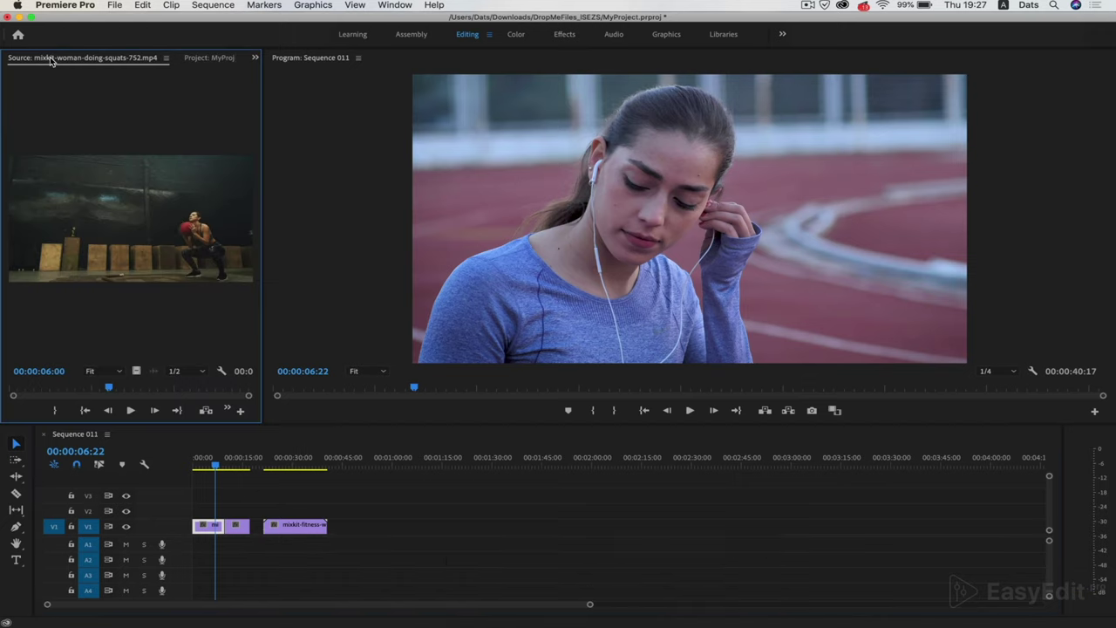
{"action": "left_click_drag", "start_coordinate": [50, 61], "coordinate": [391, 66]}
{"action": "left_click", "coordinate": [498, 58]}
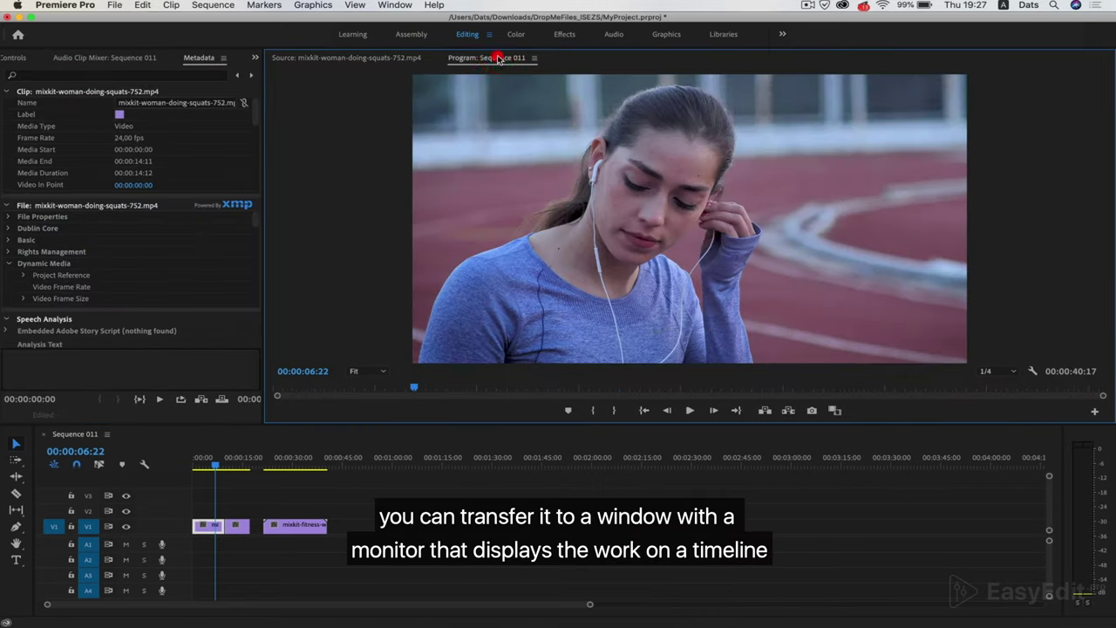
{"action": "left_click", "coordinate": [382, 59]}
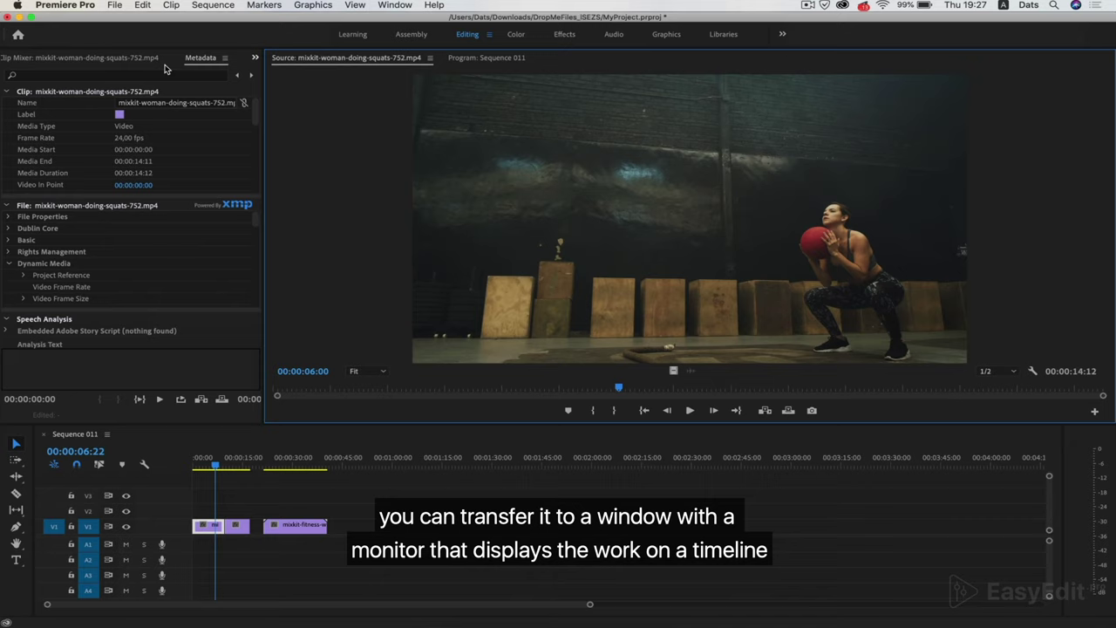
- Check the Audio Clip Mixer and Effect Controls panels, then return to the Project panel
{"action": "left_click", "coordinate": [76, 58]}
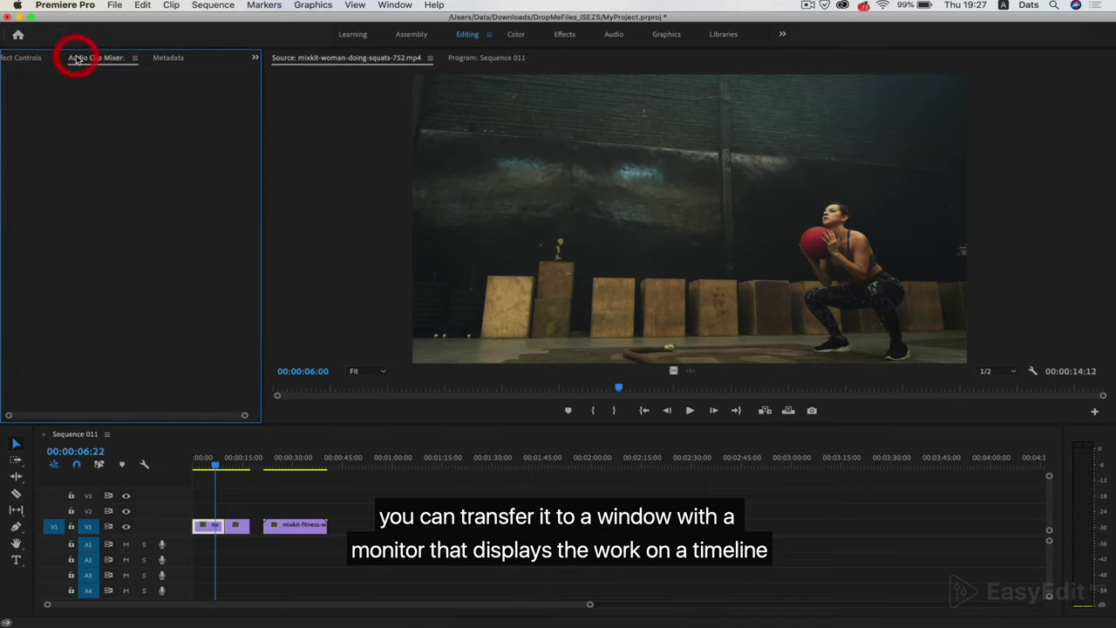
{"action": "left_click", "coordinate": [253, 59]}
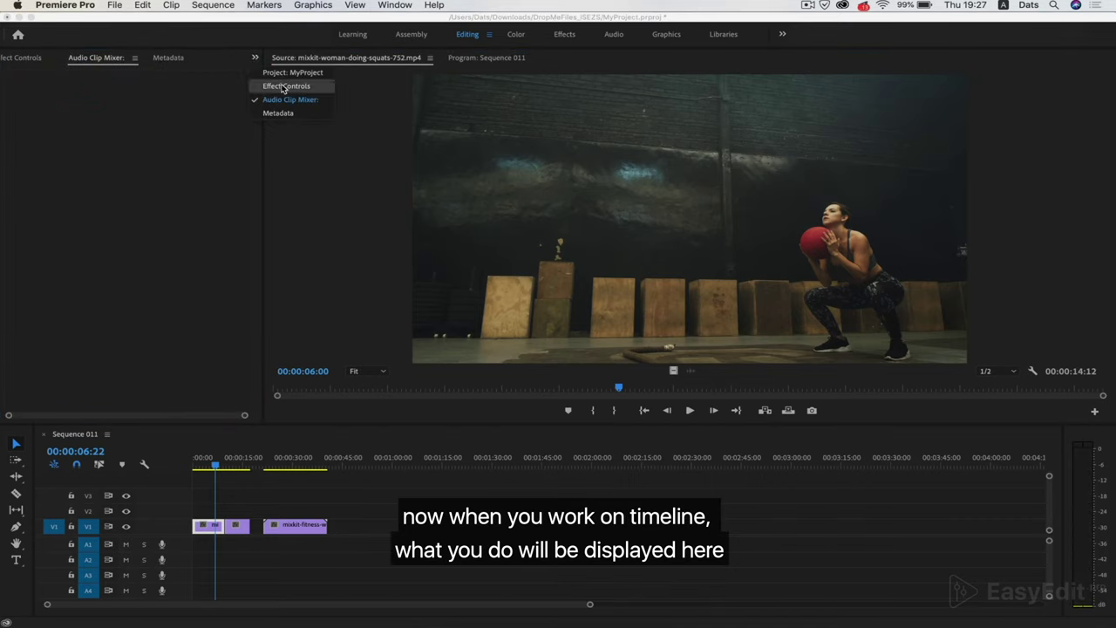
{"action": "left_click", "coordinate": [283, 86]}
{"action": "left_click", "coordinate": [252, 58]}
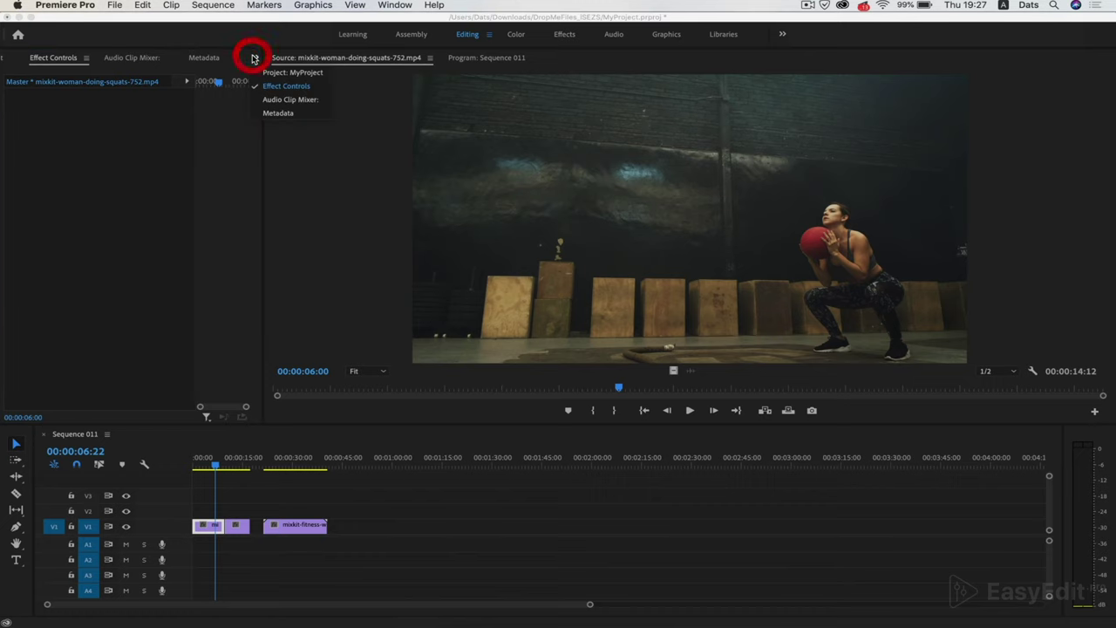
{"action": "left_click", "coordinate": [310, 81]}
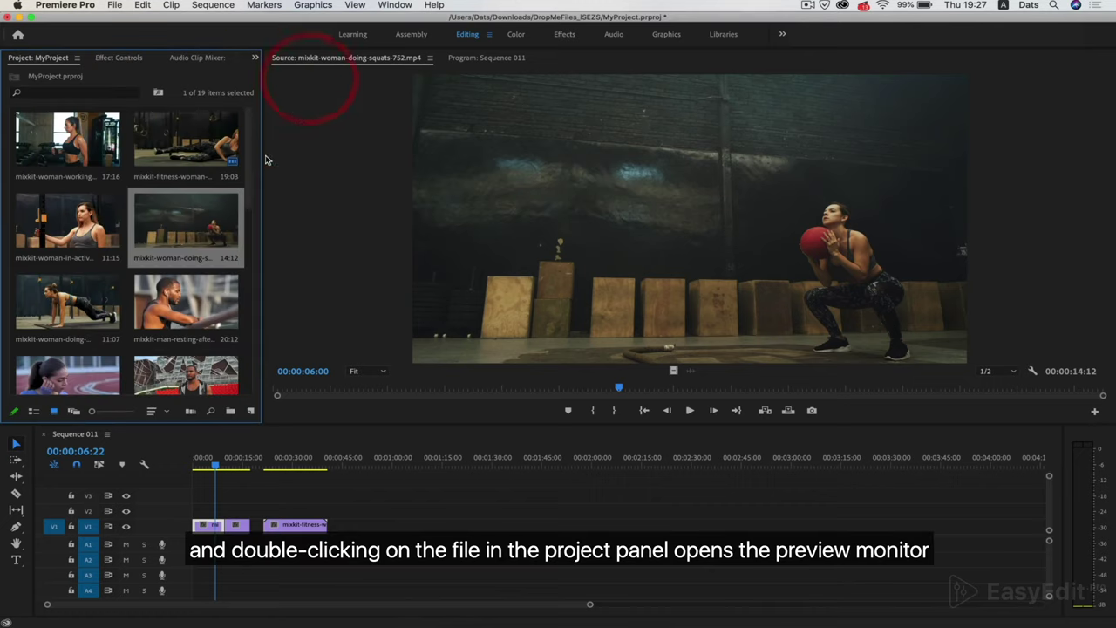
- Trim the gym warm-up clip with In at 00:00:03:21 and Out at 00:00:11:04
{"action": "double_click", "coordinate": [198, 159]}
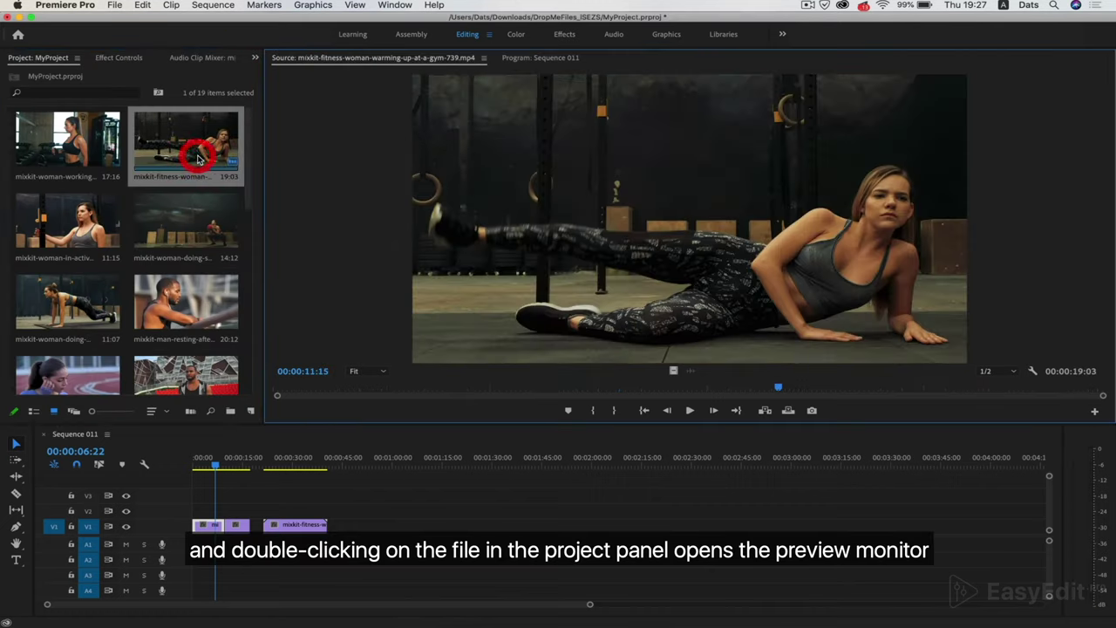
{"action": "left_click", "coordinate": [482, 462]}
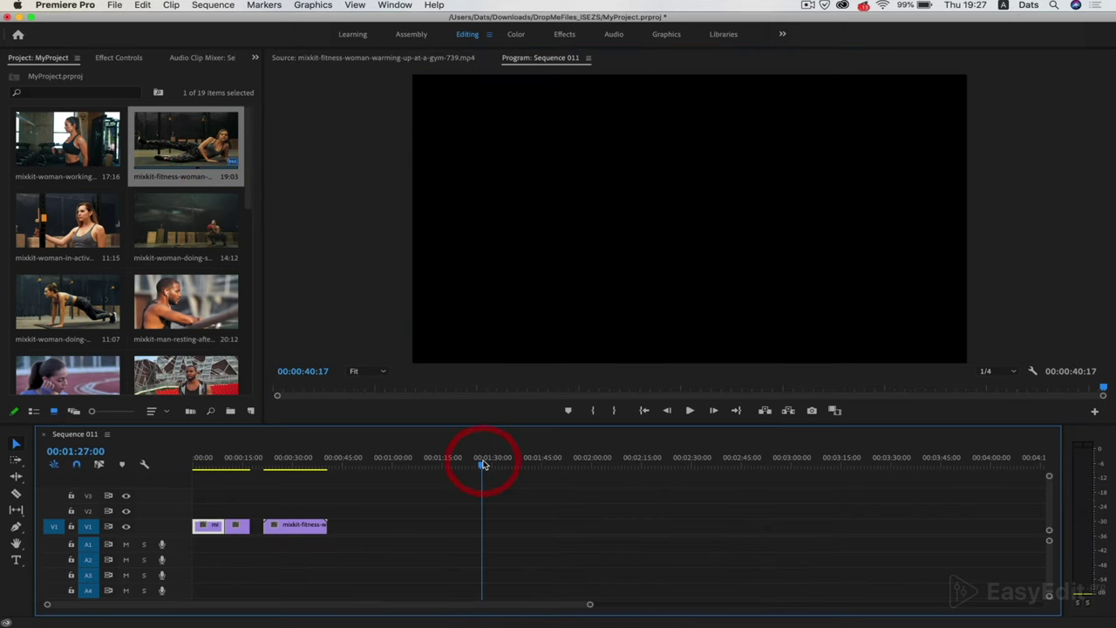
{"action": "double_click", "coordinate": [199, 146]}
{"action": "left_click", "coordinate": [690, 410]}
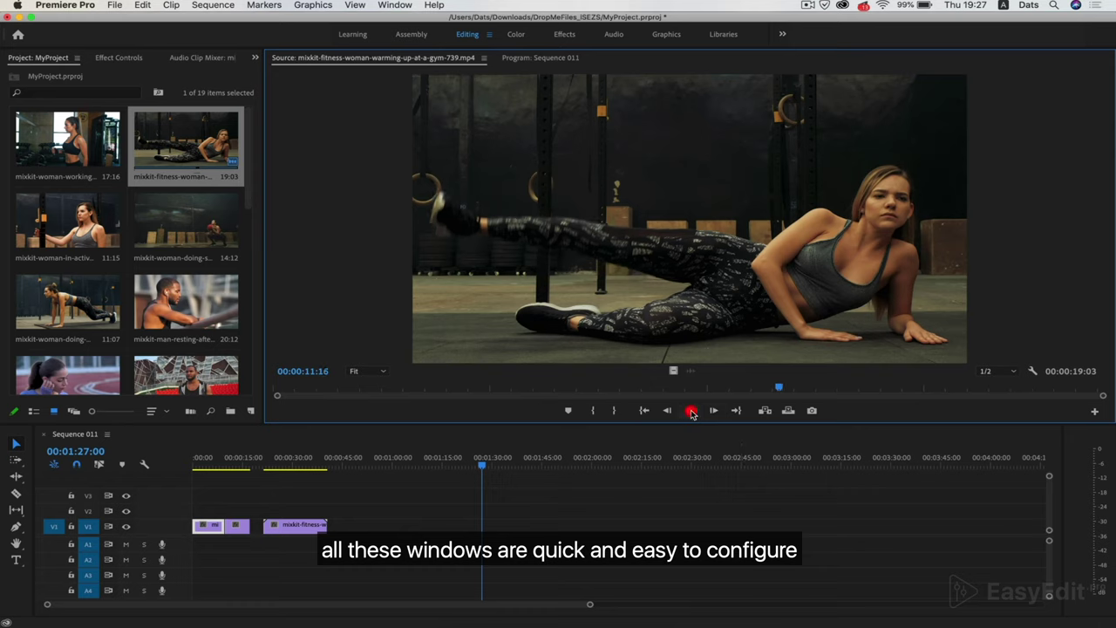
{"action": "left_click", "coordinate": [691, 411]}
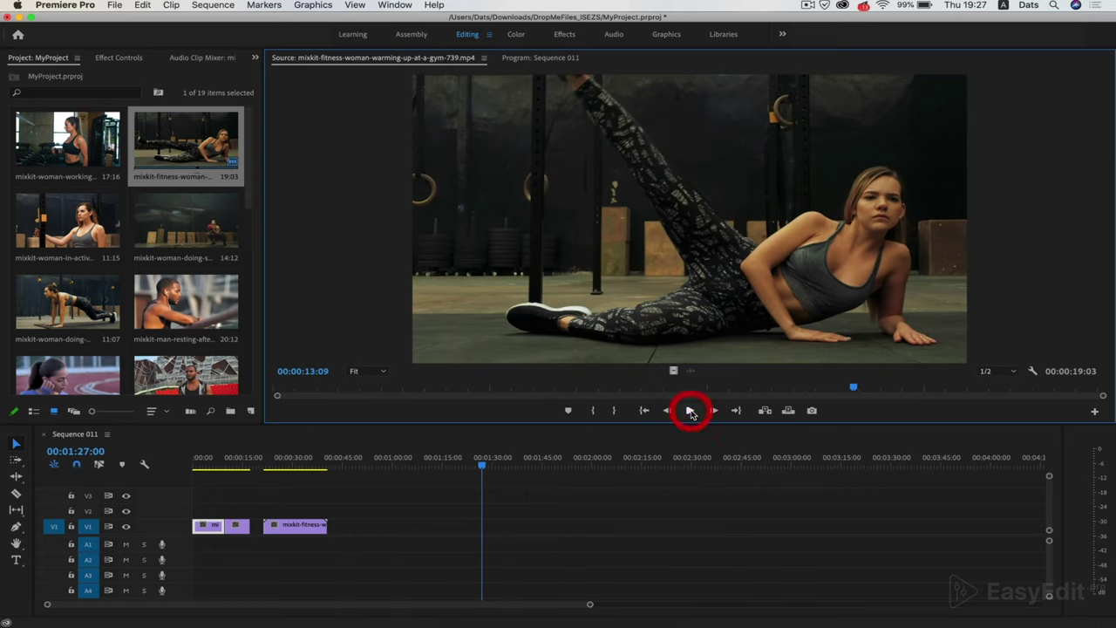
{"action": "left_click_drag", "start_coordinate": [859, 388], "coordinate": [443, 390]}
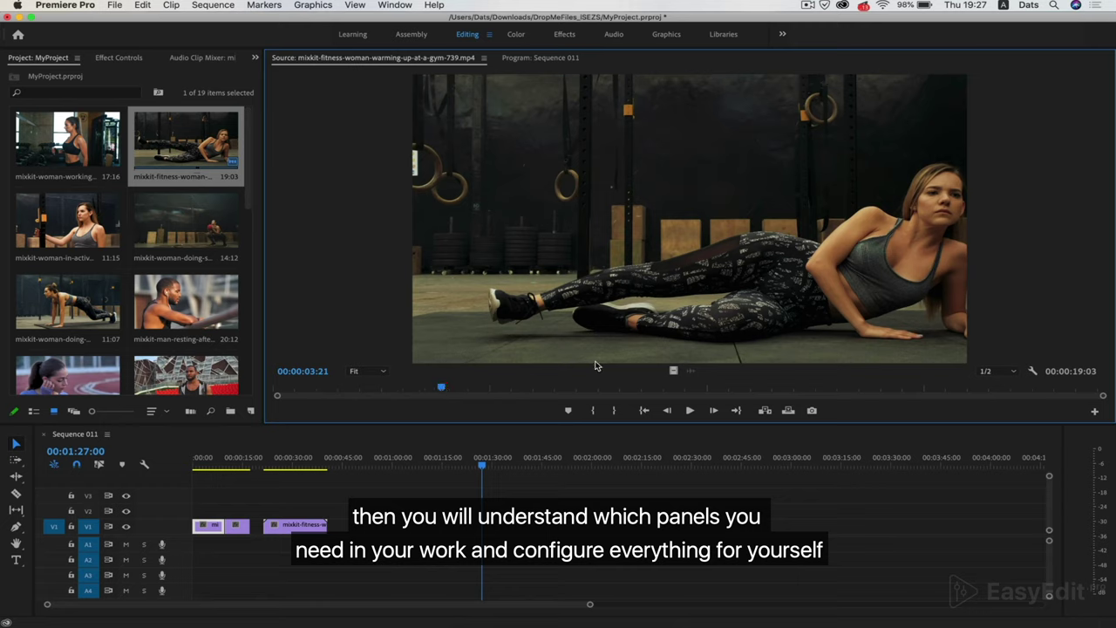
{"action": "left_click", "coordinate": [595, 411]}
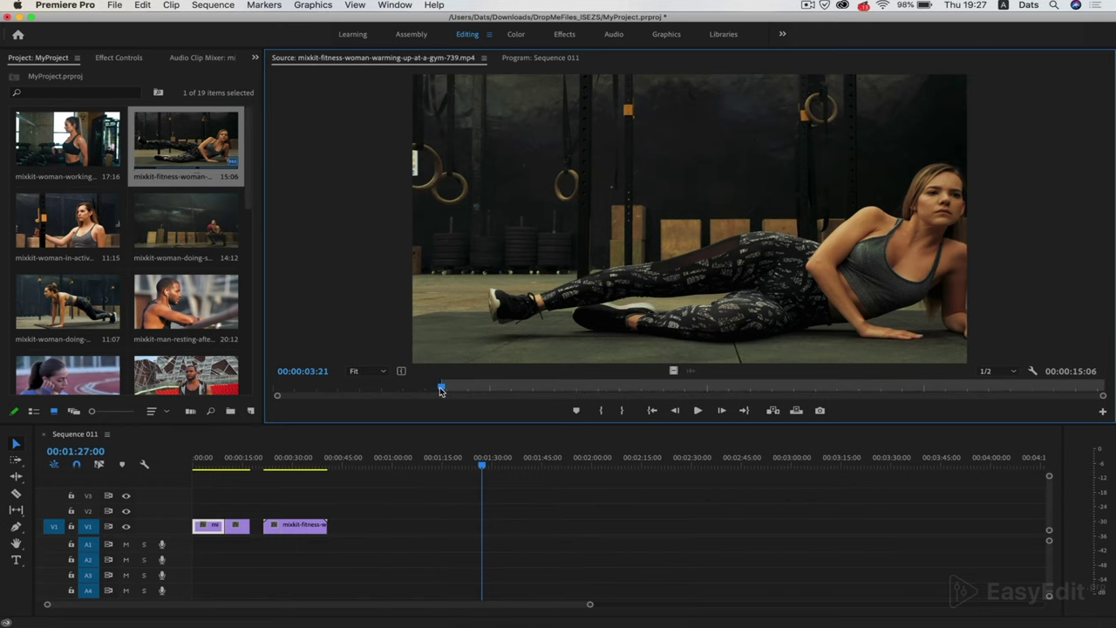
{"action": "left_click_drag", "start_coordinate": [441, 390], "coordinate": [756, 381]}
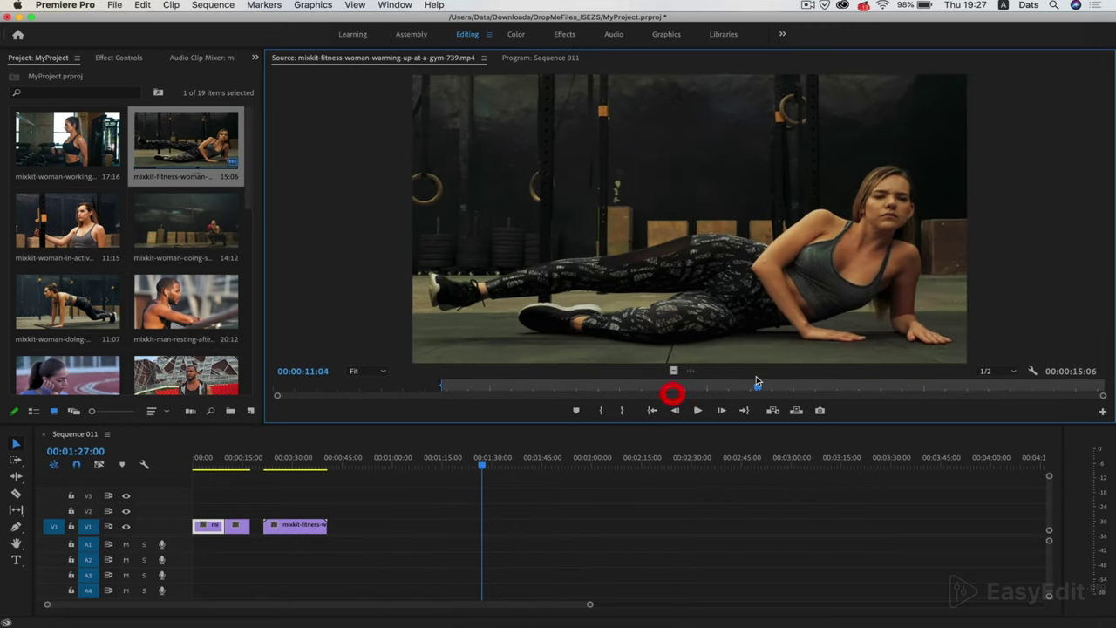
{"action": "left_click", "coordinate": [622, 411]}
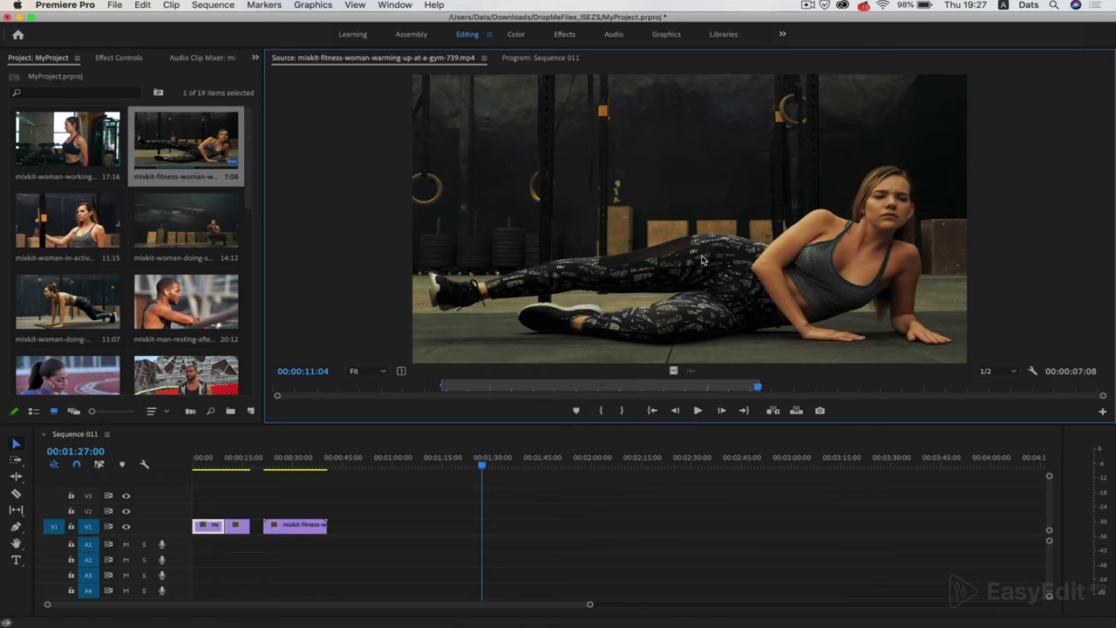
- Place the trimmed gym warm-up clip on V1 near 00:00:50 and review playback
{"action": "left_click_drag", "start_coordinate": [702, 259], "coordinate": [361, 526]}
{"action": "left_click", "coordinate": [359, 464]}
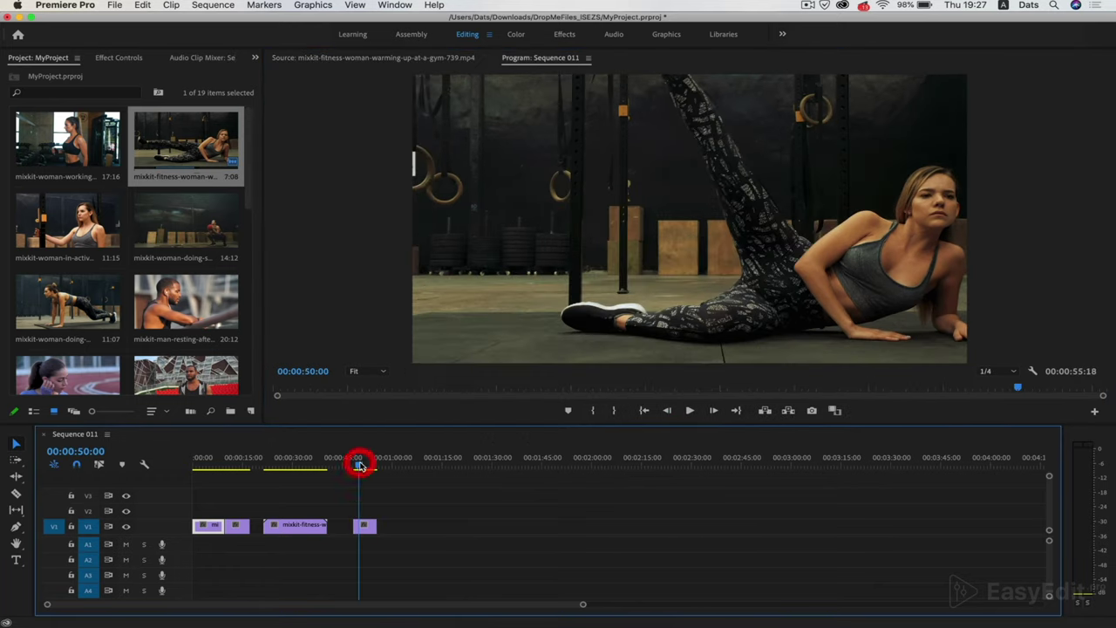
{"action": "left_click_drag", "start_coordinate": [359, 466], "coordinate": [362, 466]}
{"action": "key", "text": "space"}
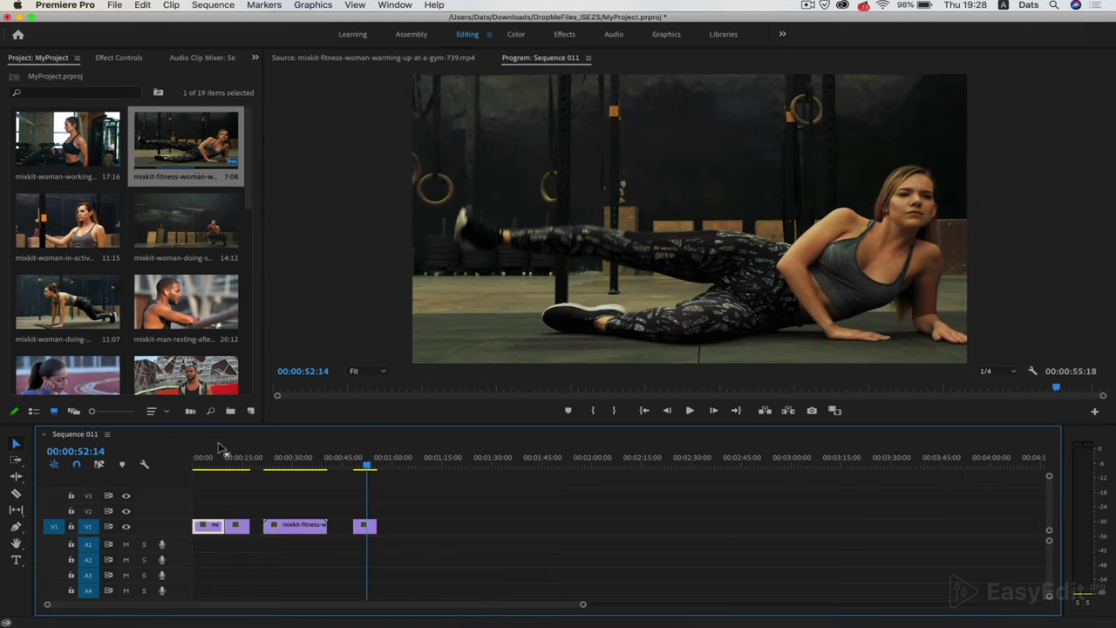
{"action": "left_click", "coordinate": [279, 464]}
{"action": "key", "text": "space"}
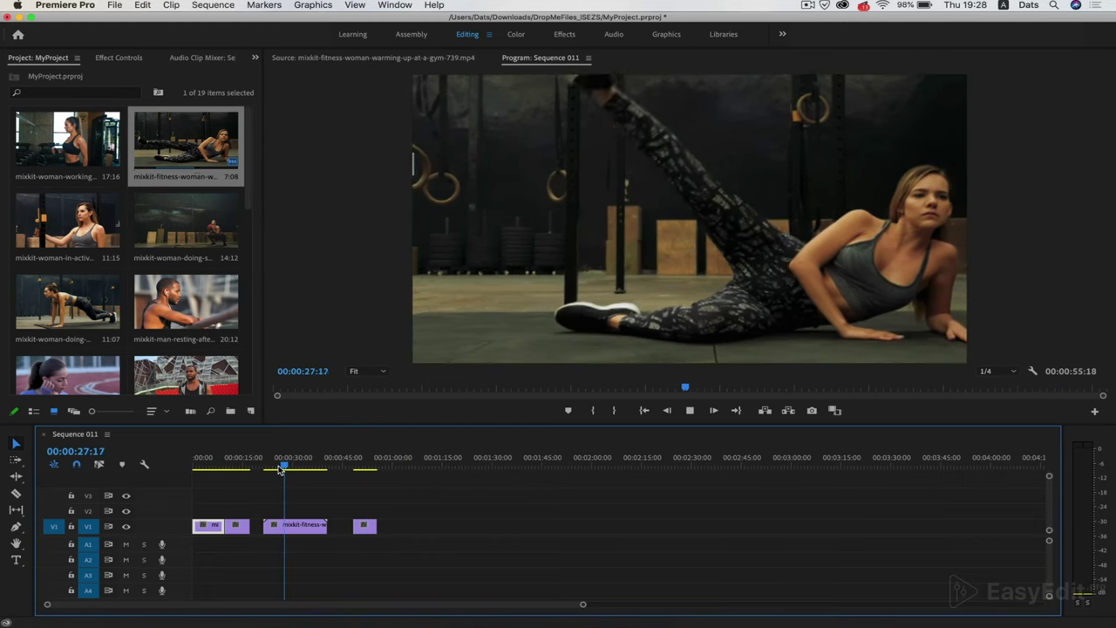
{"action": "key", "text": "space"}
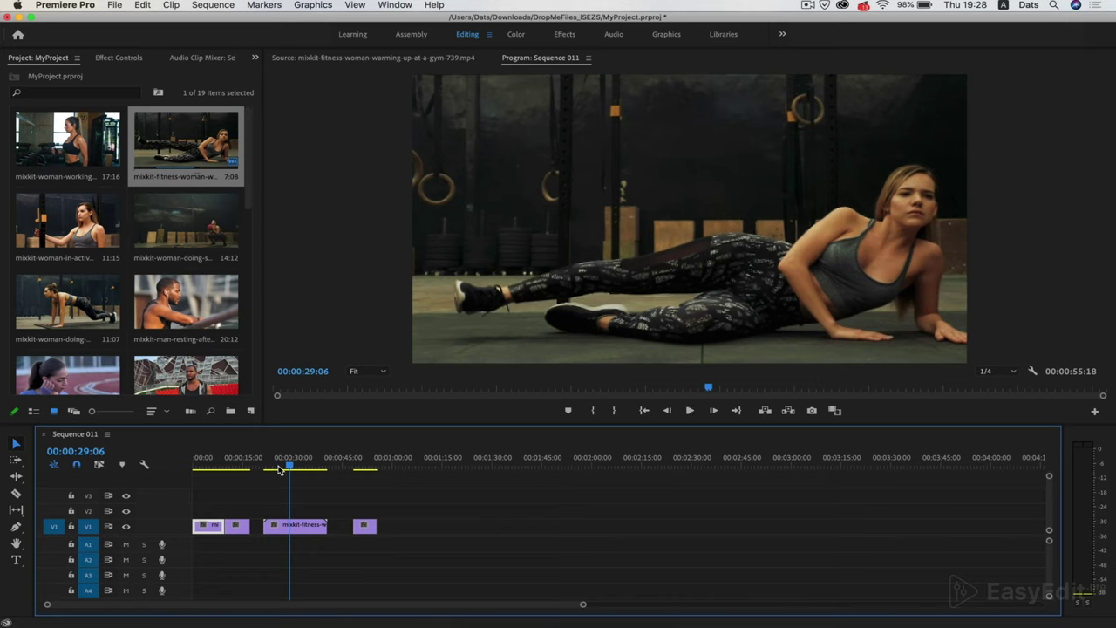
- Mark the resting-man clip's Out at 00:00:11:01 and add it to V1
{"action": "double_click", "coordinate": [191, 281]}
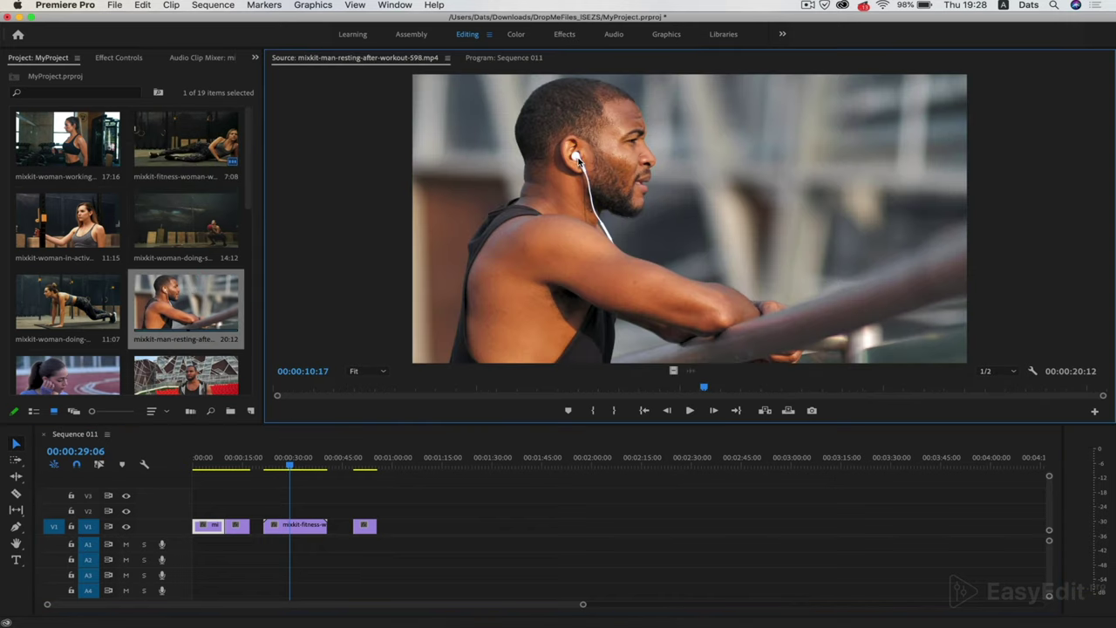
{"action": "mouse_move", "coordinate": [706, 388]}
{"action": "left_mouse_down"}
{"action": "mouse_move", "coordinate": [297, 399]}
{"action": "mouse_move", "coordinate": [720, 402]}
{"action": "left_mouse_up"}
{"action": "key", "text": "o"}
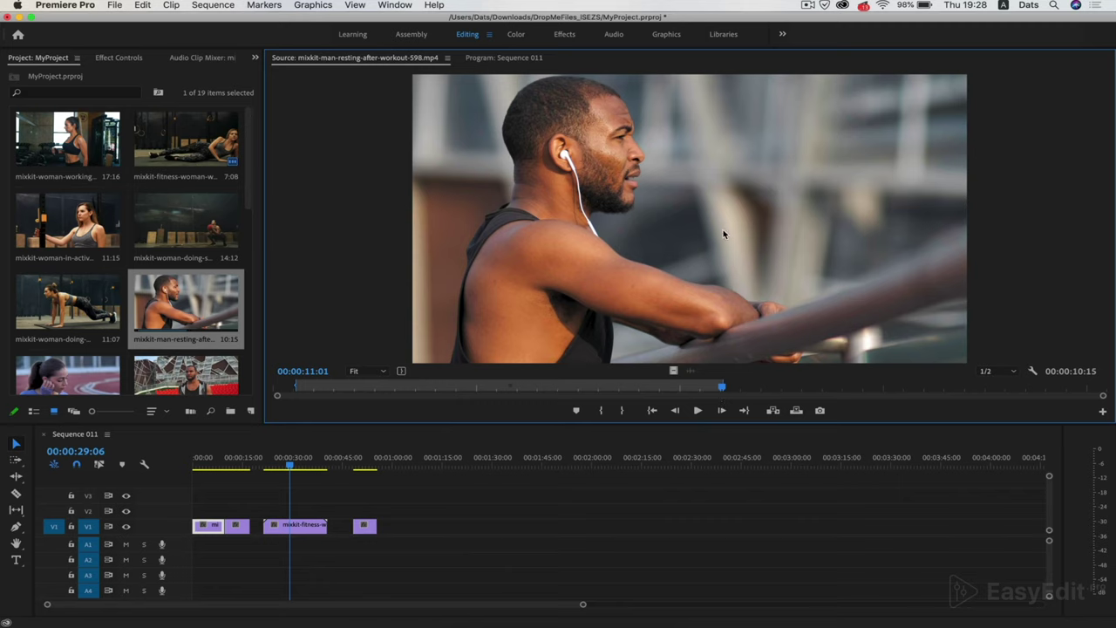
{"action": "left_click_drag", "start_coordinate": [723, 233], "coordinate": [391, 531]}
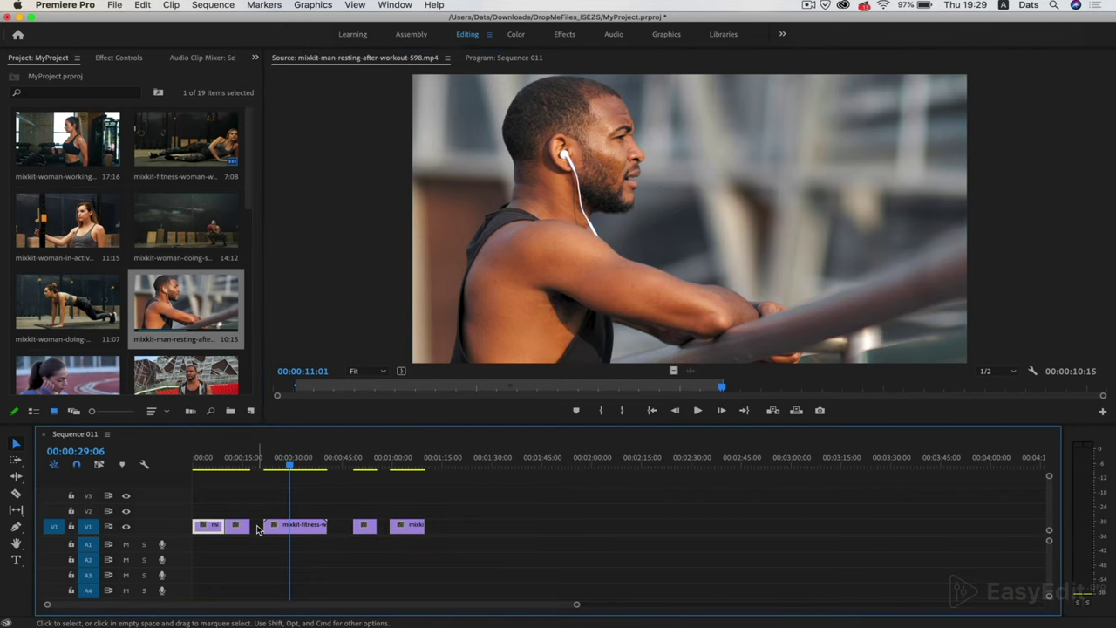
- Ripple-delete the three gaps on V1, then play the sequence from near the start
{"action": "left_click", "coordinate": [257, 527]}
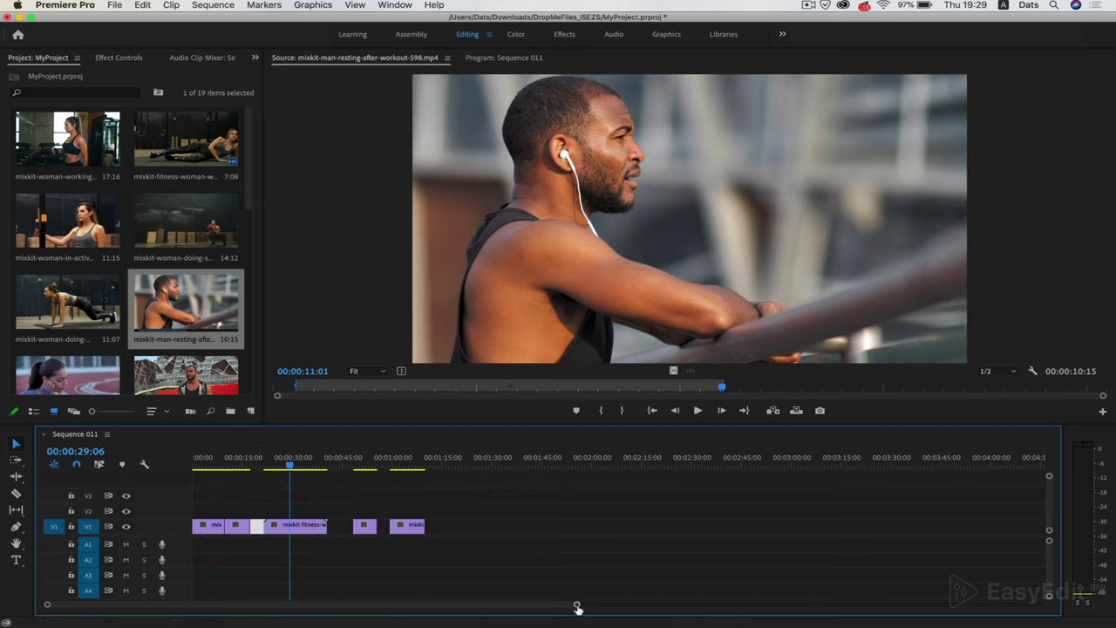
{"action": "left_click_drag", "start_coordinate": [568, 607], "coordinate": [461, 605]}
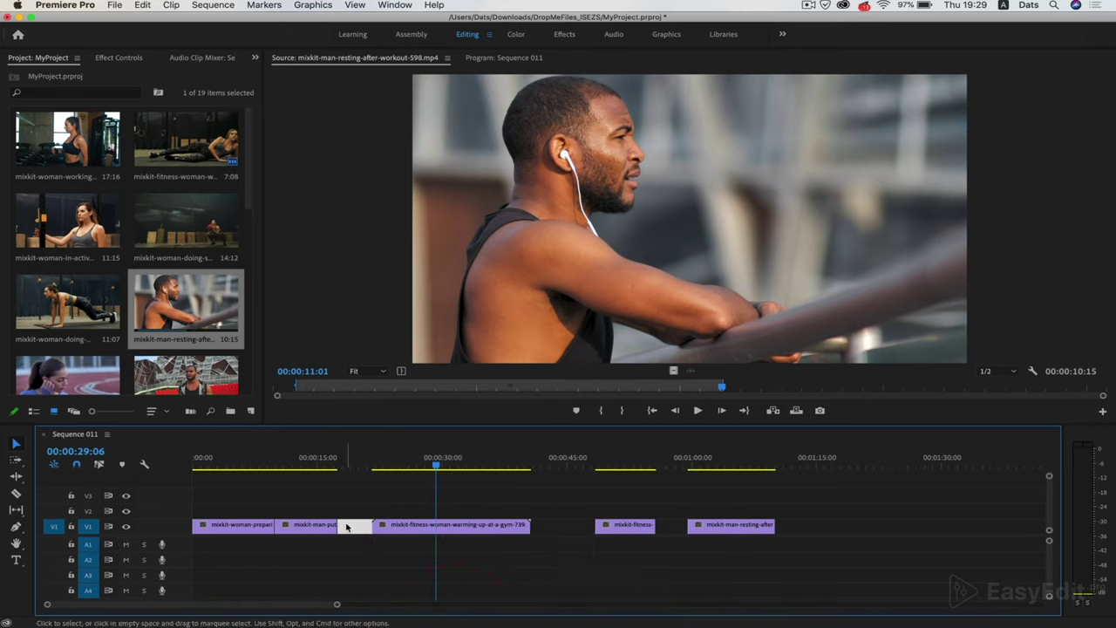
{"action": "key", "text": "Delete"}
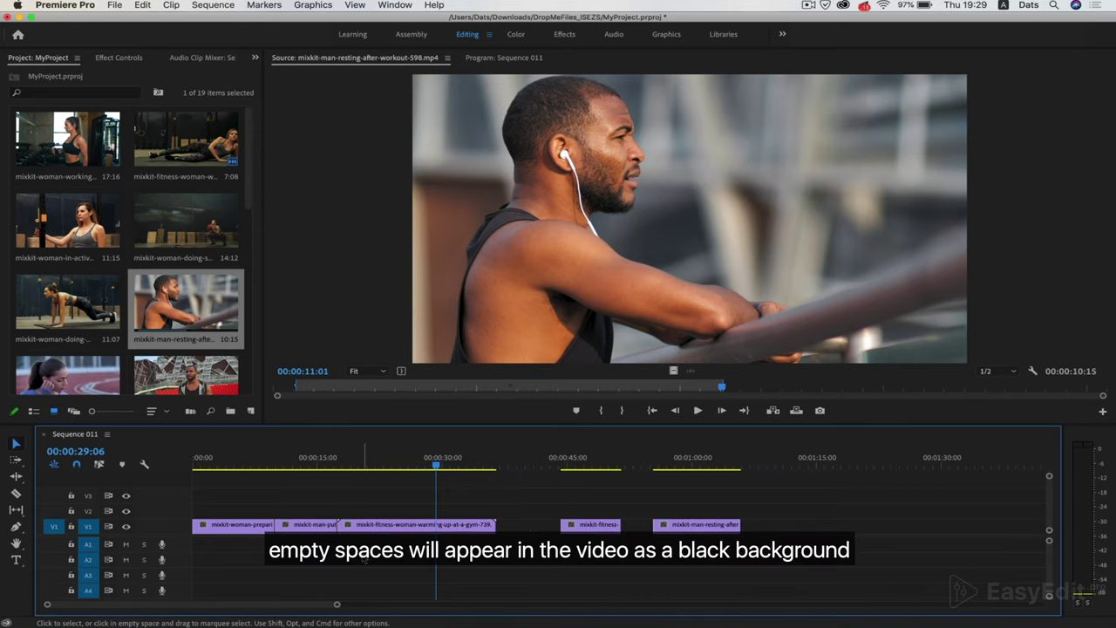
{"action": "left_click", "coordinate": [521, 527]}
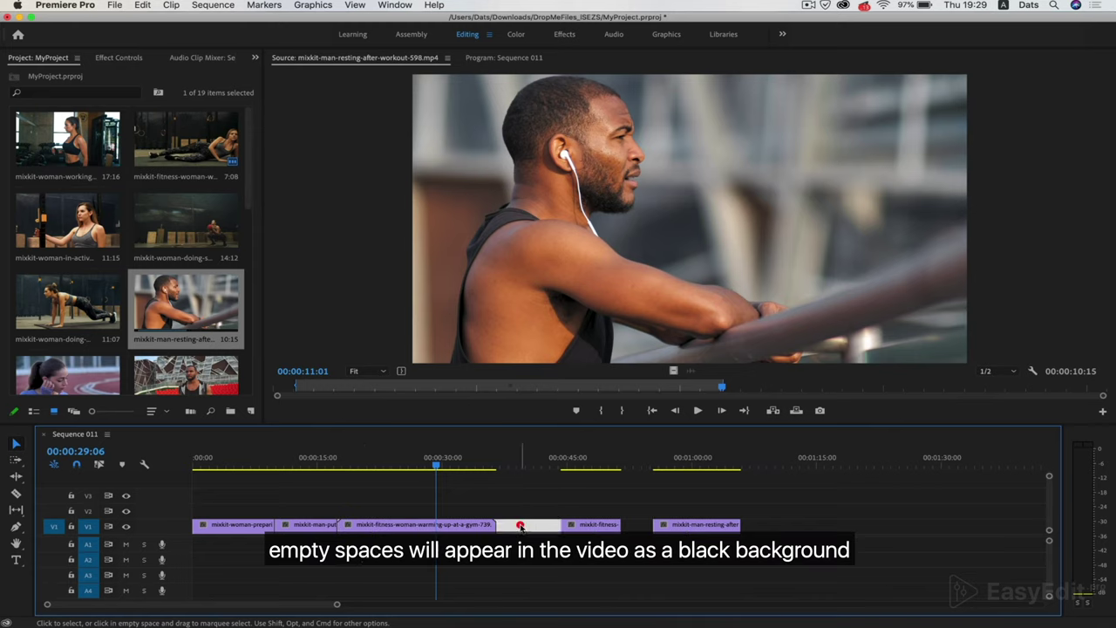
{"action": "key", "text": "Delete"}
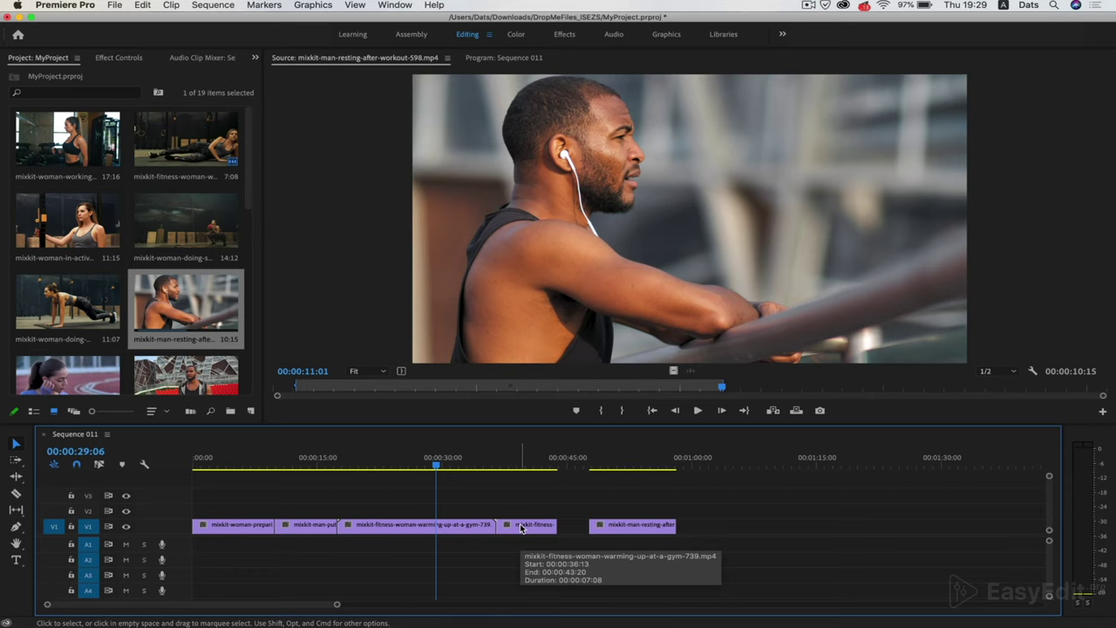
{"action": "left_click", "coordinate": [573, 526]}
{"action": "key", "text": "Delete"}
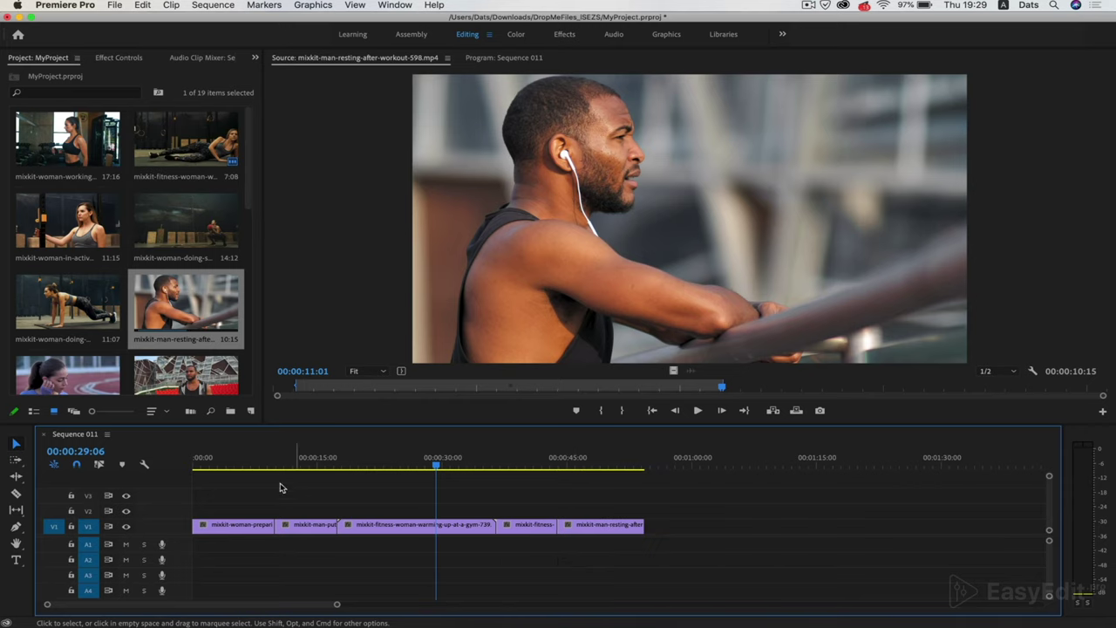
{"action": "left_click", "coordinate": [217, 464]}
{"action": "key", "text": "space"}
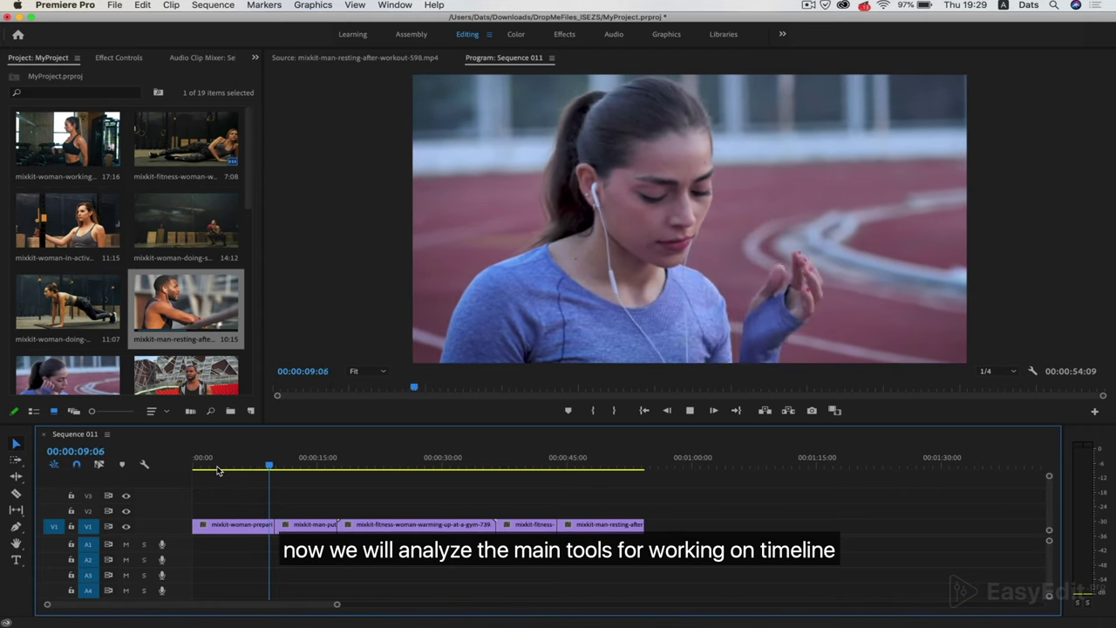
- Rate-stretch the first clip to a 00:00:07:07 duration
{"action": "key", "text": "space"}
{"action": "left_click", "coordinate": [14, 475]}
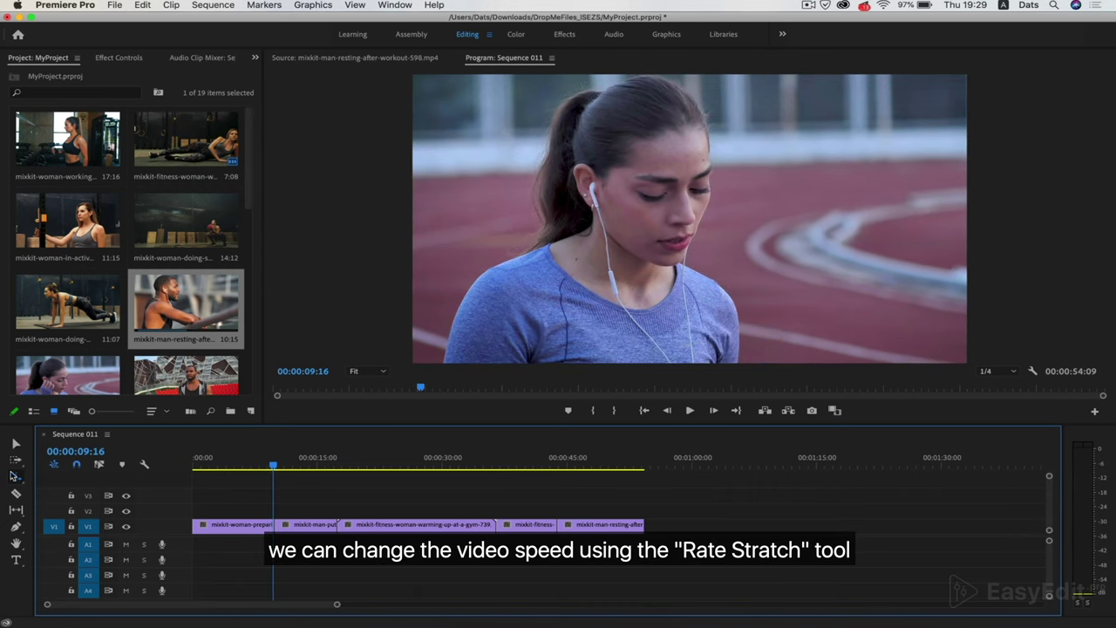
{"action": "left_click", "coordinate": [21, 481]}
{"action": "left_click", "coordinate": [42, 497]}
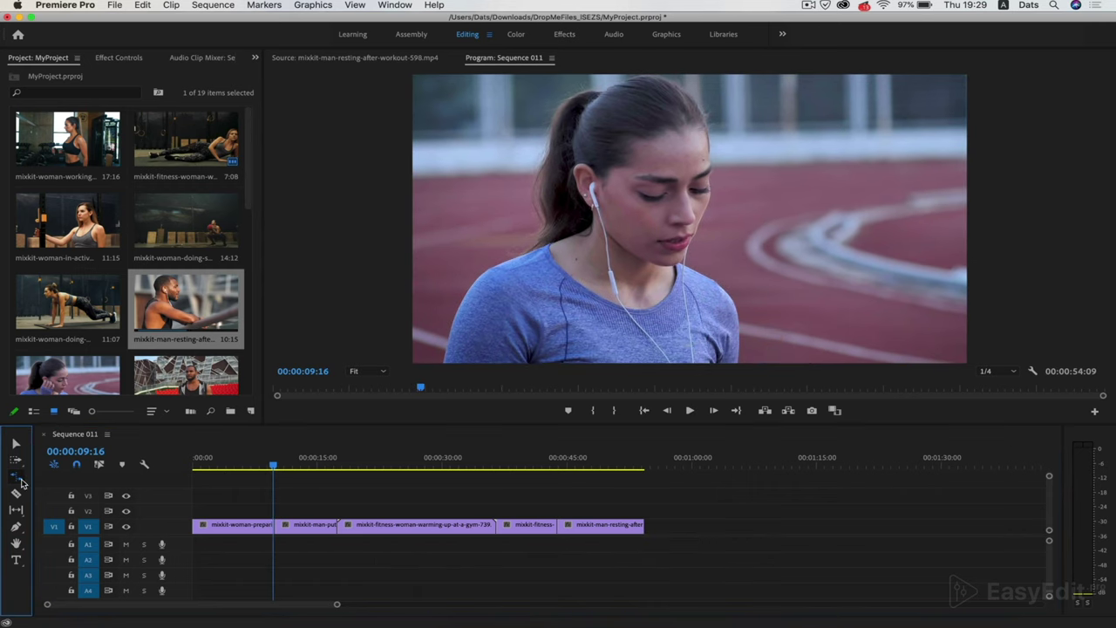
{"action": "left_click_drag", "start_coordinate": [272, 526], "coordinate": [250, 529]}
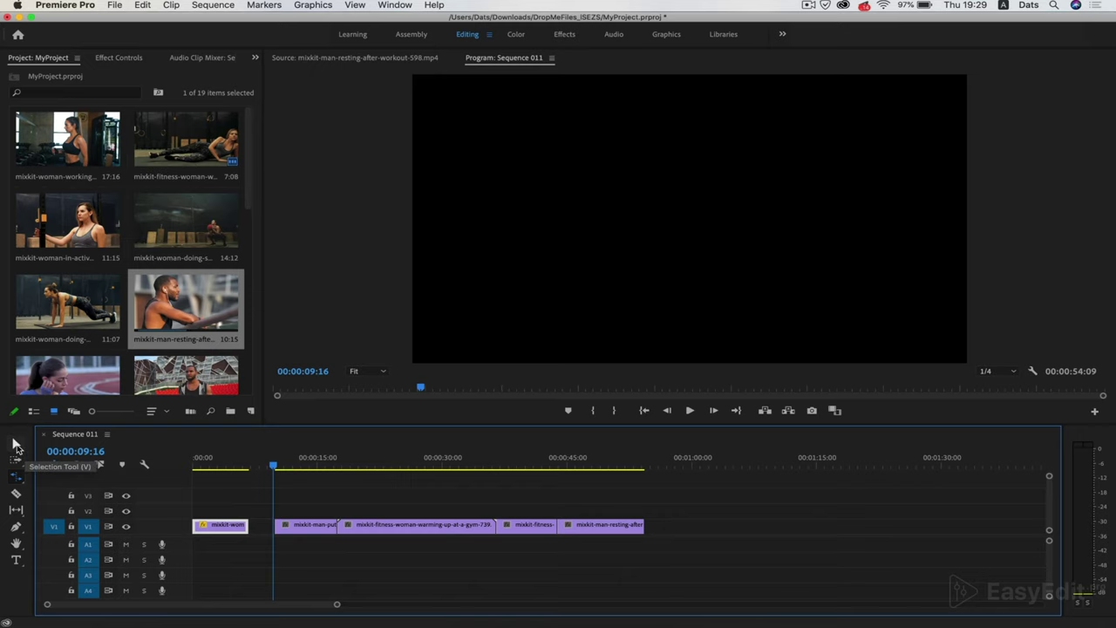
- Play the sequence from the start with the Selection tool and select the four following clips
{"action": "left_click", "coordinate": [15, 445]}
{"action": "left_click", "coordinate": [196, 468]}
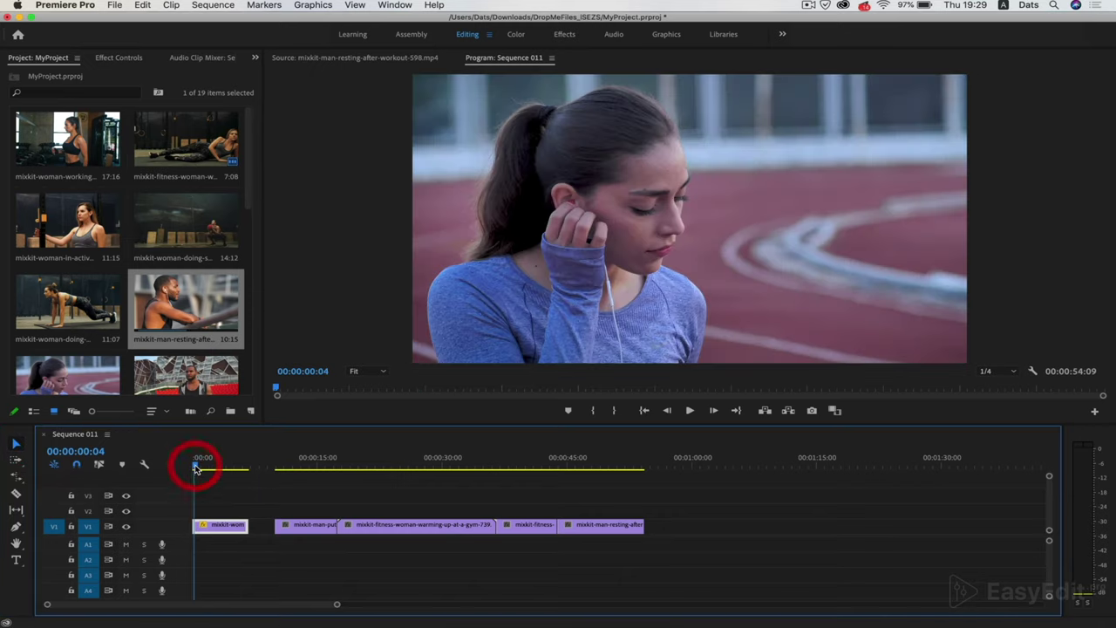
{"action": "key", "text": "space"}
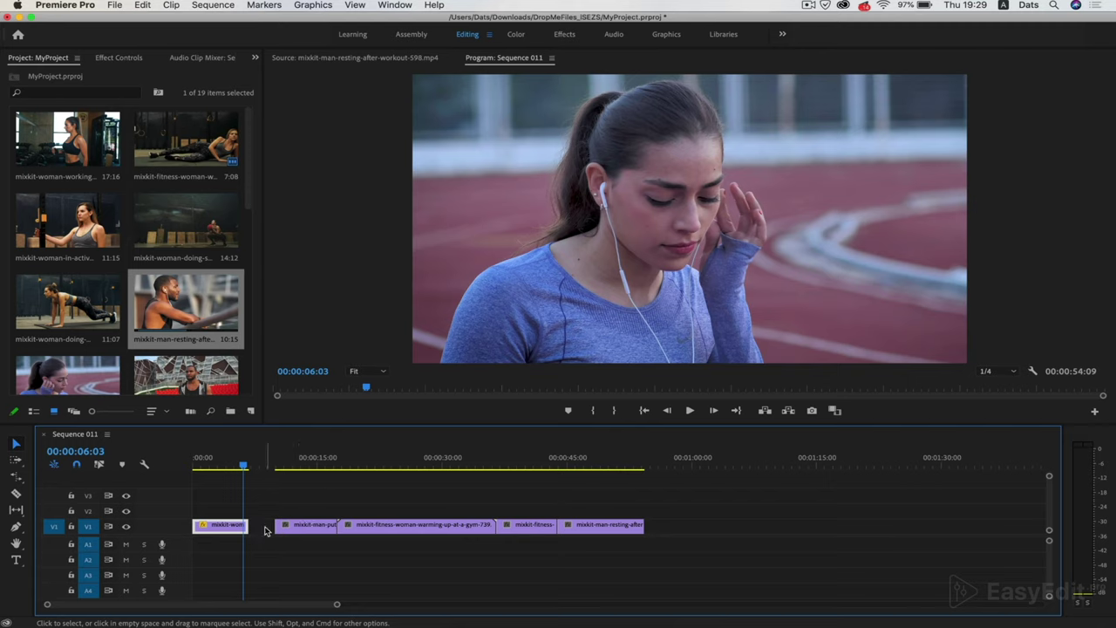
{"action": "left_click_drag", "start_coordinate": [273, 496], "coordinate": [653, 575]}
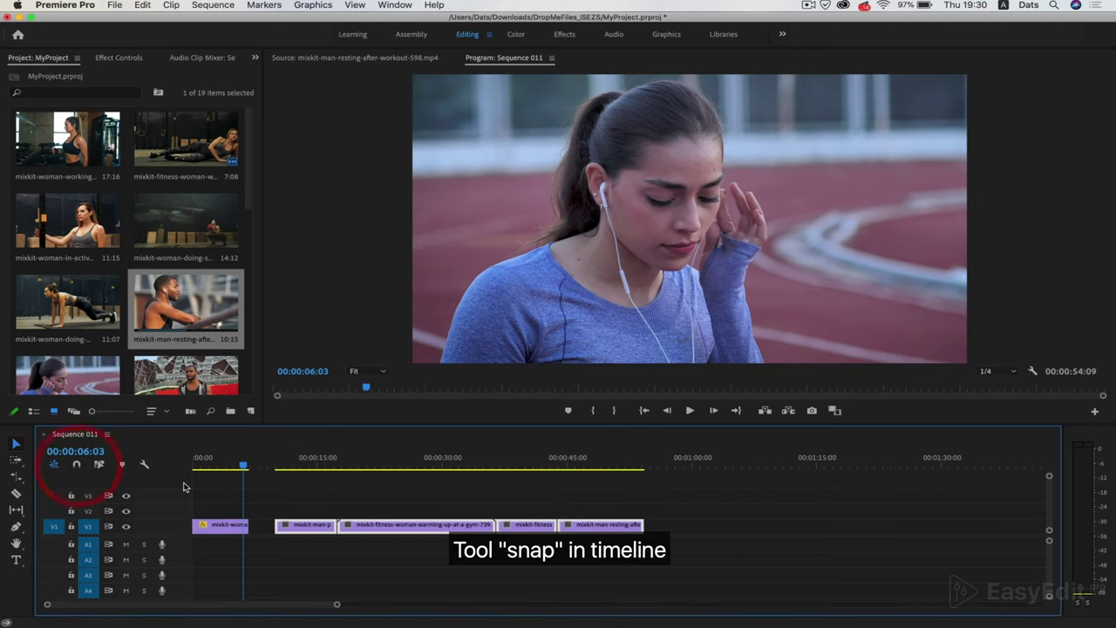
- Zoom in and drag the four selected clips left until they snap to the first clip's end
{"action": "key", "text": "="}
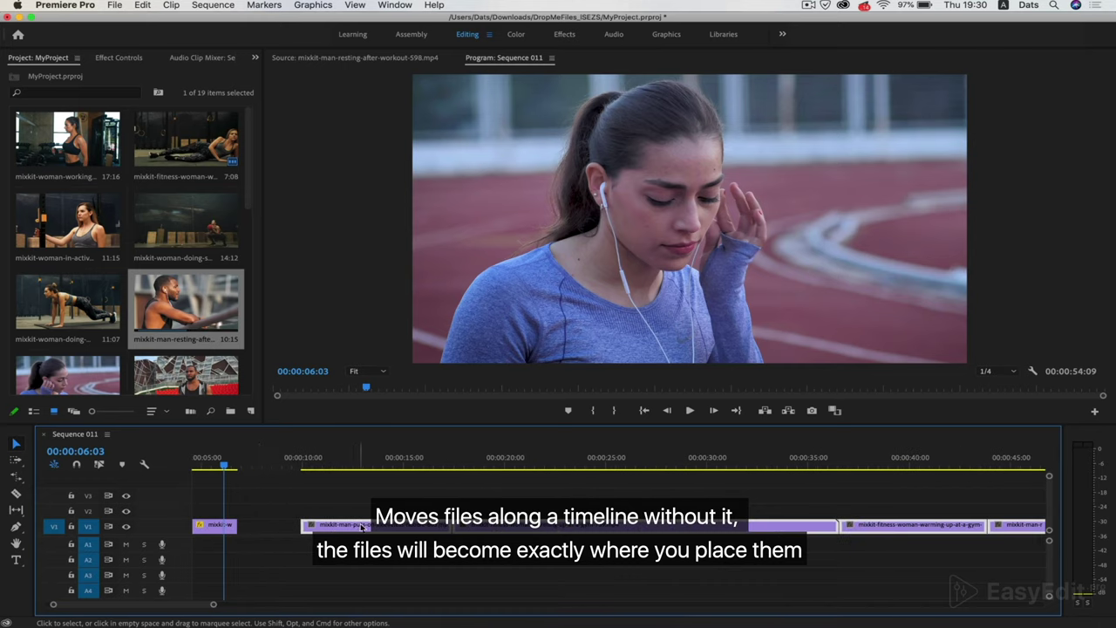
{"action": "left_click_drag", "start_coordinate": [366, 528], "coordinate": [306, 531]}
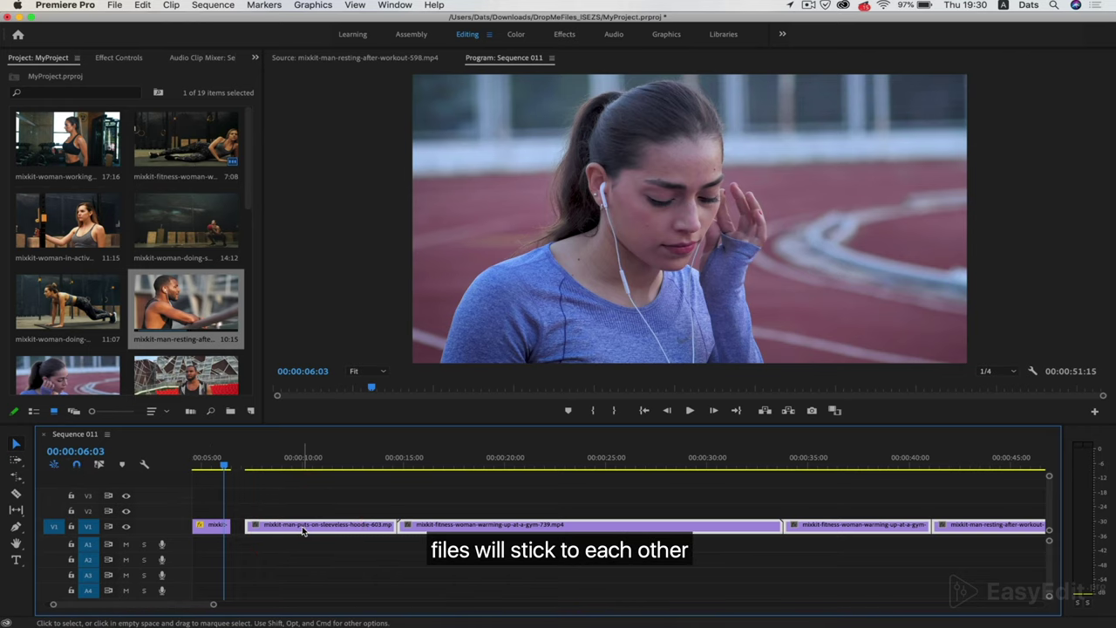
{"action": "left_click_drag", "start_coordinate": [300, 530], "coordinate": [287, 529]}
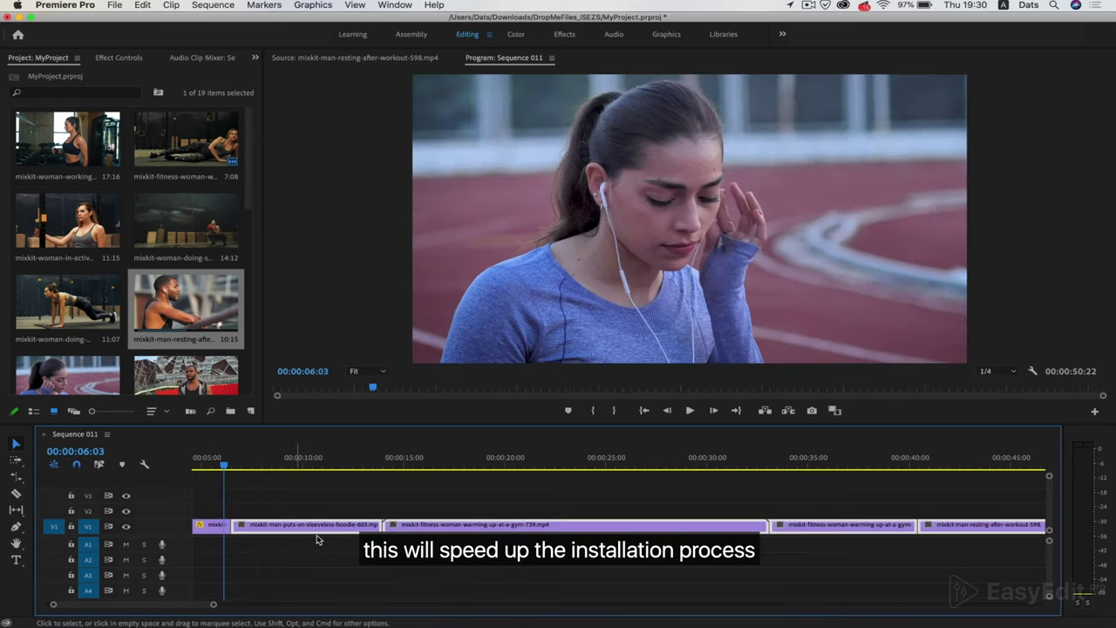
{"action": "scroll", "coordinate": [352, 552], "scroll_direction": "down", "scroll_amount": 5}
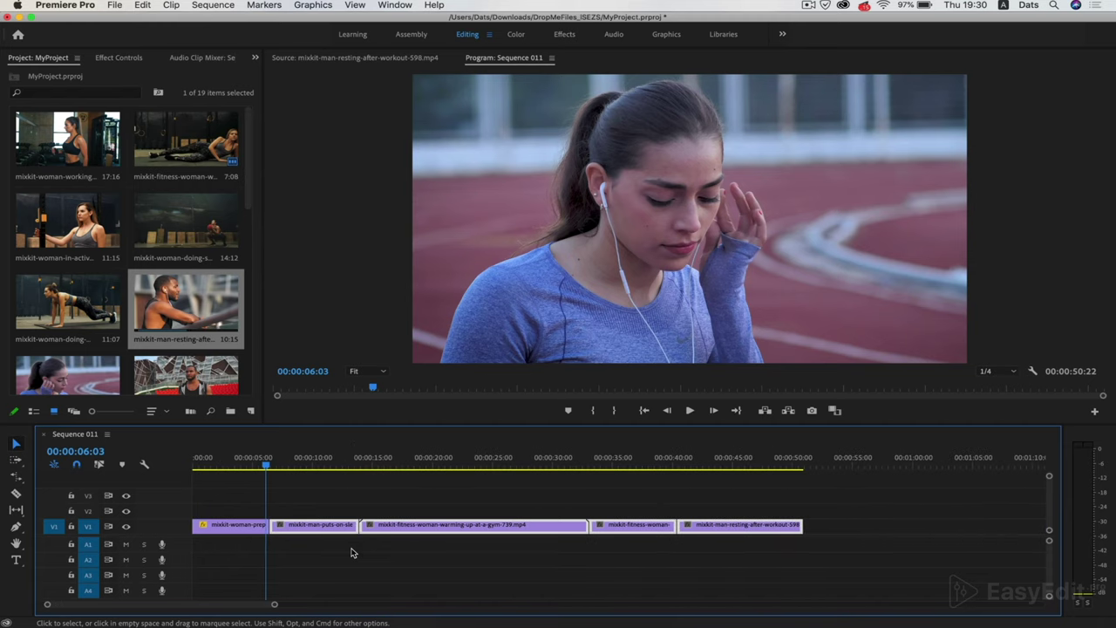
- Razor-cut the gym warm-up clip at 00:00:21:09 and 00:00:28:20
{"action": "left_click", "coordinate": [407, 463]}
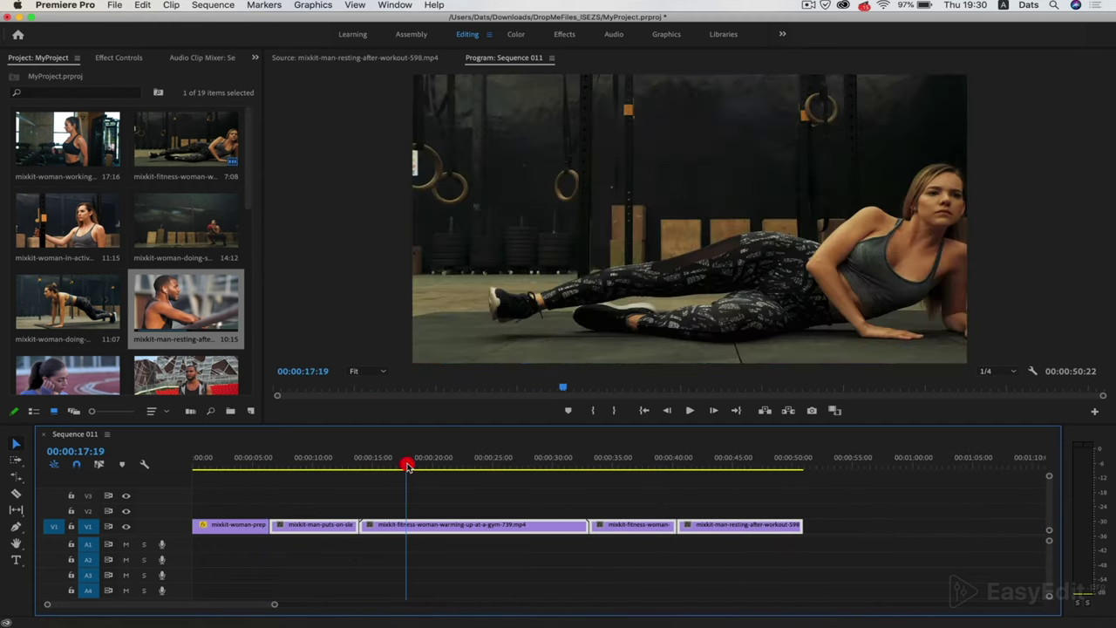
{"action": "key", "text": "space"}
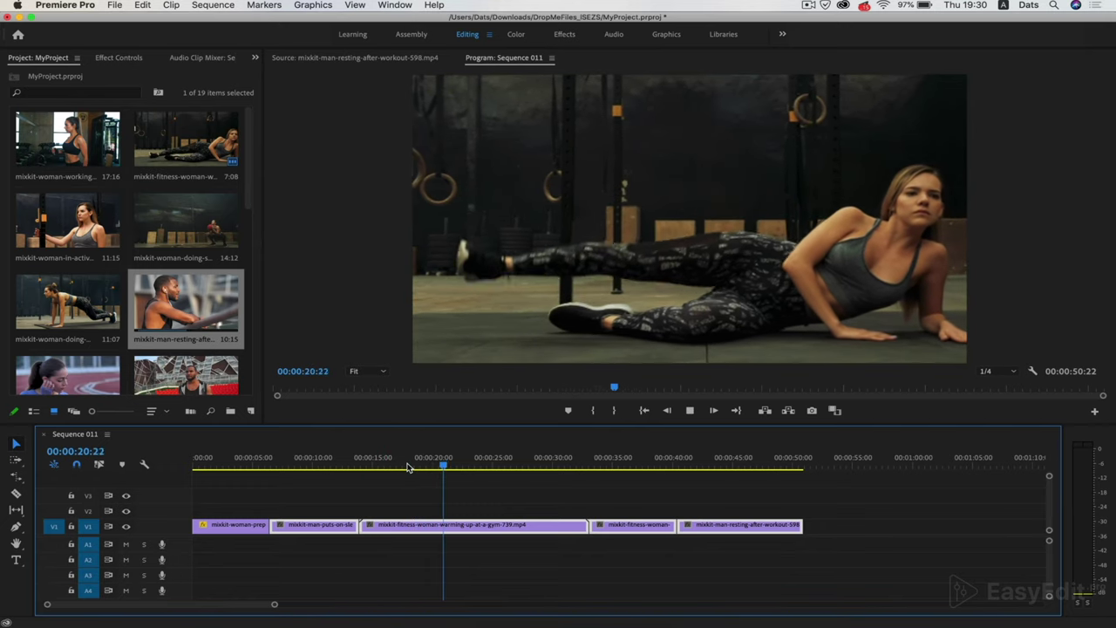
{"action": "key", "text": "space"}
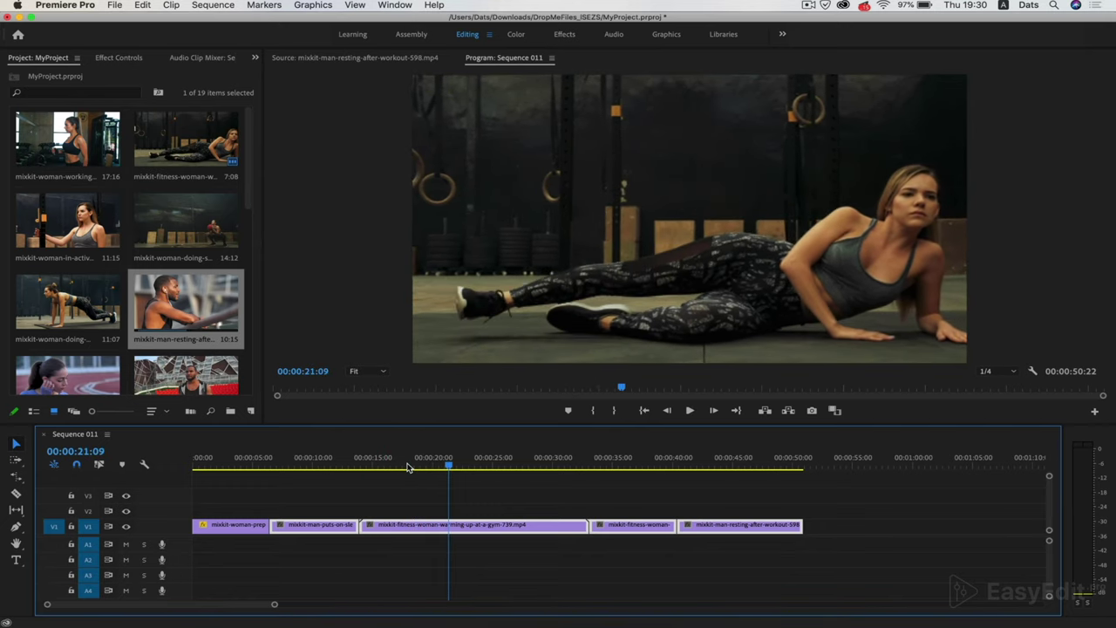
{"action": "left_click", "coordinate": [15, 495]}
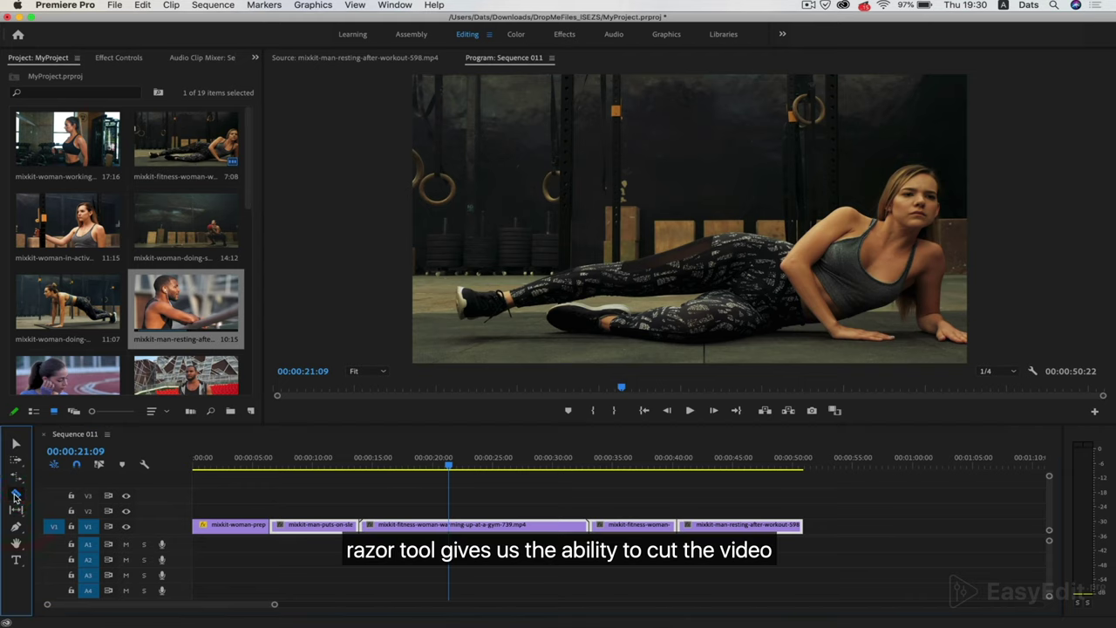
{"action": "key", "text": "equal"}
{"action": "key", "text": "equal"}
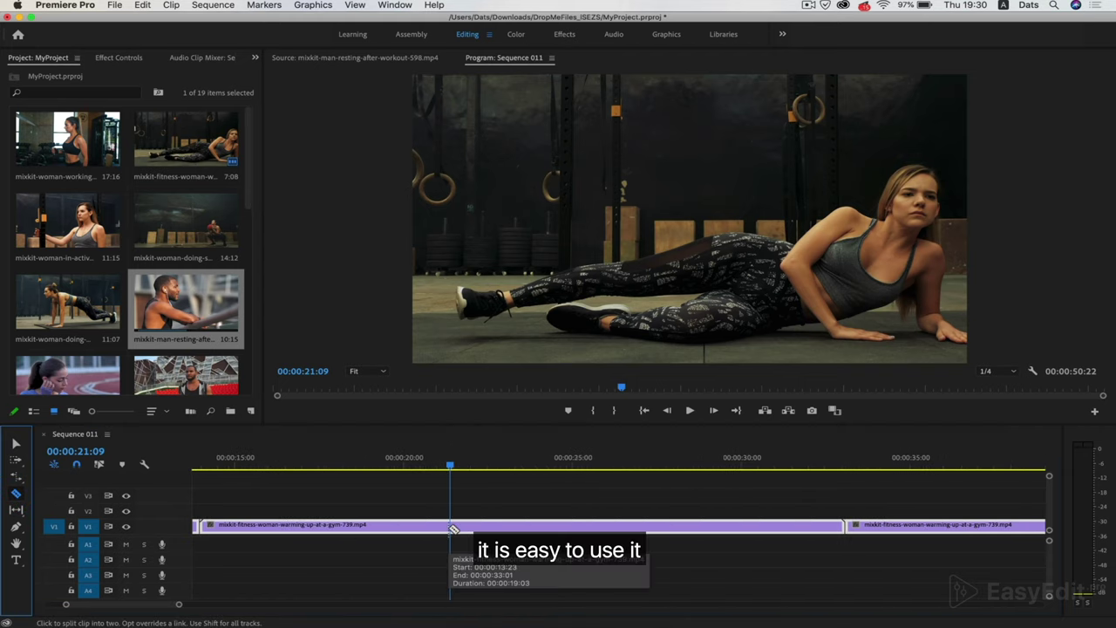
{"action": "left_click", "coordinate": [450, 524]}
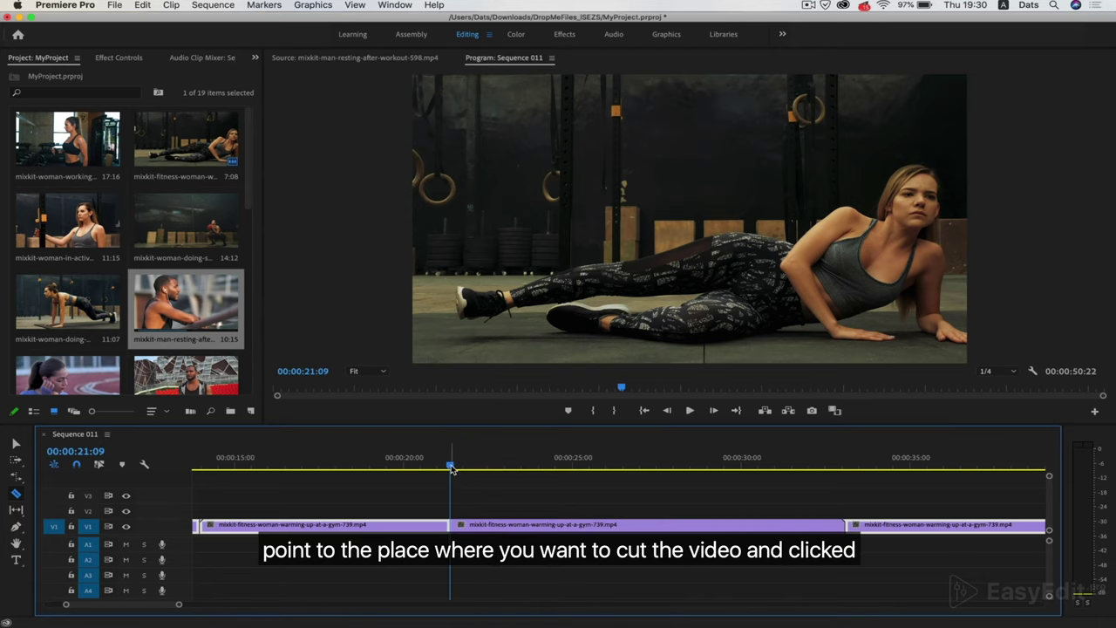
{"action": "left_click", "coordinate": [519, 468]}
{"action": "left_click_drag", "start_coordinate": [535, 474], "coordinate": [709, 476]}
{"action": "left_click", "coordinate": [702, 524]}
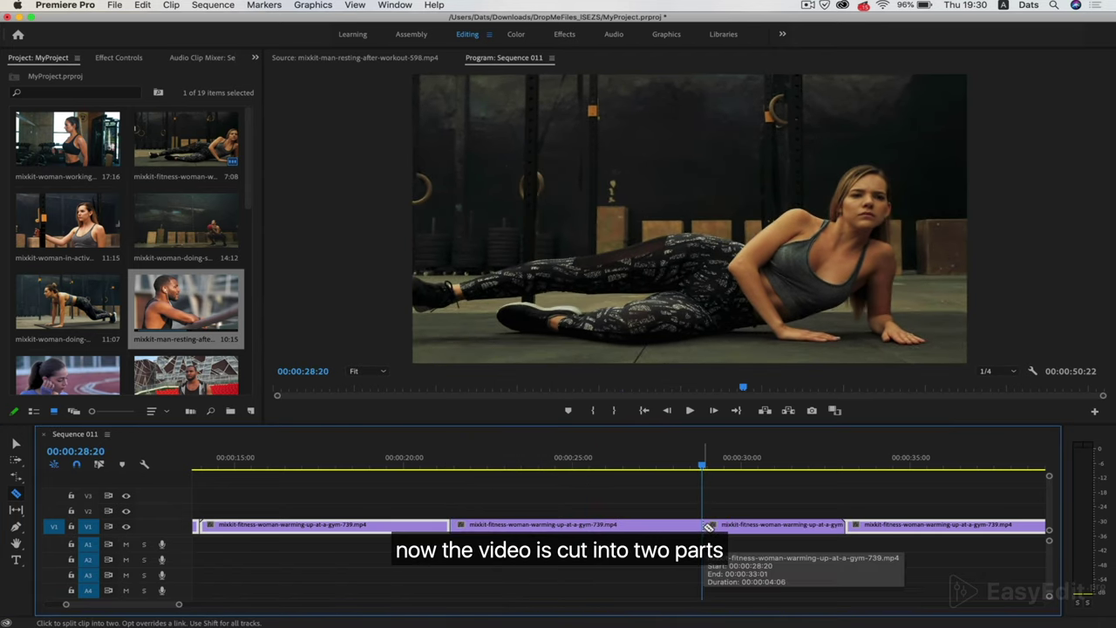
- Delete the middle piece and drag the later clips left to close the gap
{"action": "left_click", "coordinate": [16, 443]}
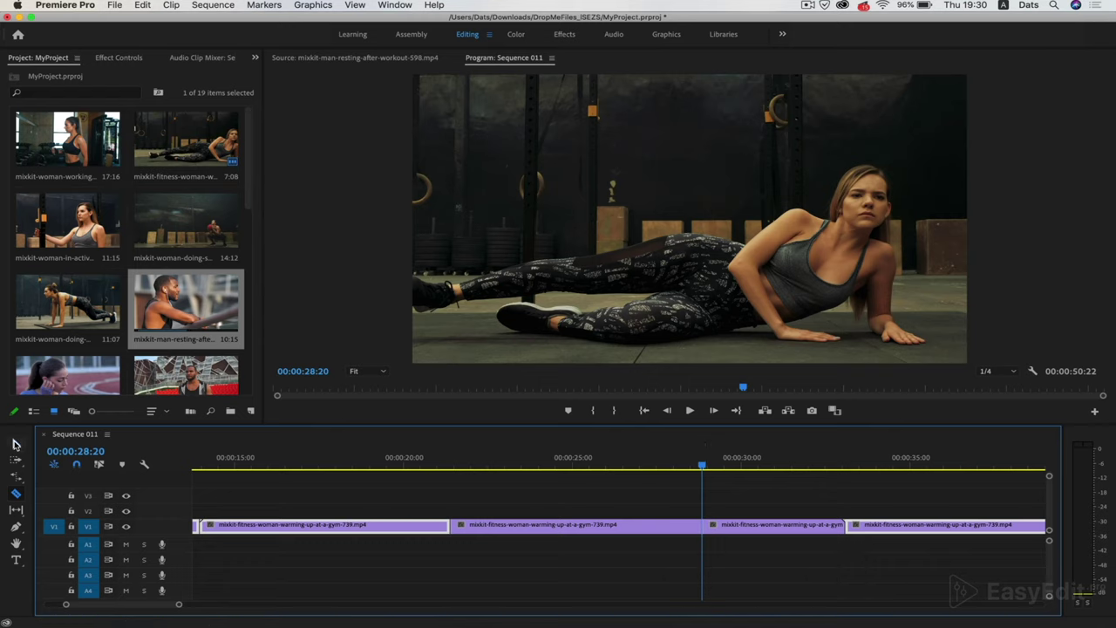
{"action": "left_click", "coordinate": [561, 531]}
{"action": "key", "text": "Delete"}
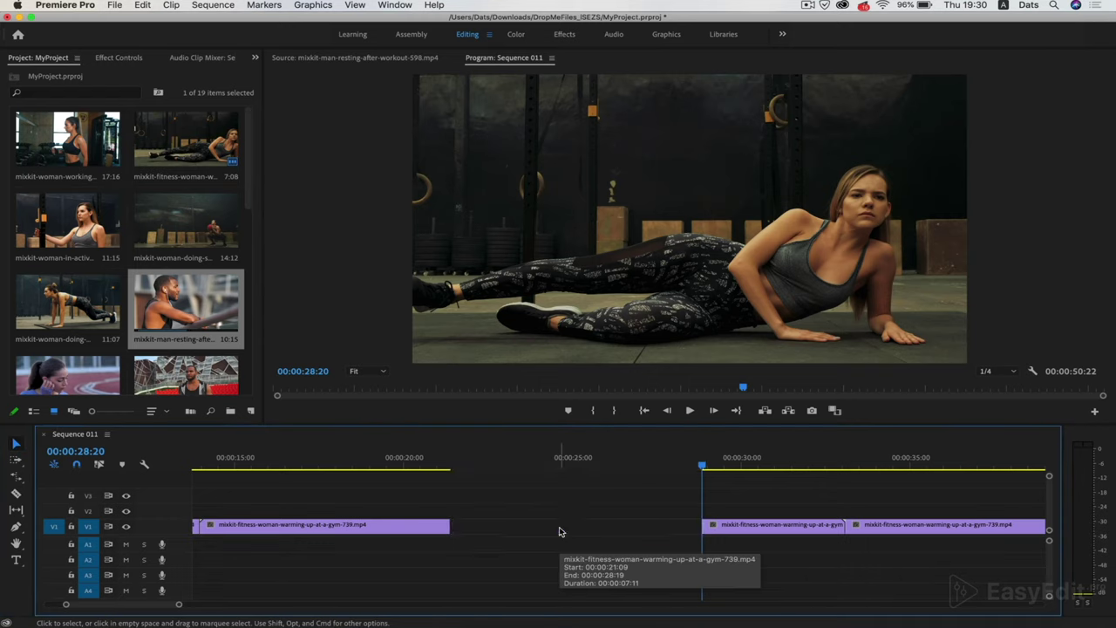
{"action": "key", "text": "minus"}
{"action": "key", "text": "minus"}
{"action": "key", "text": "minus"}
{"action": "key", "text": "minus"}
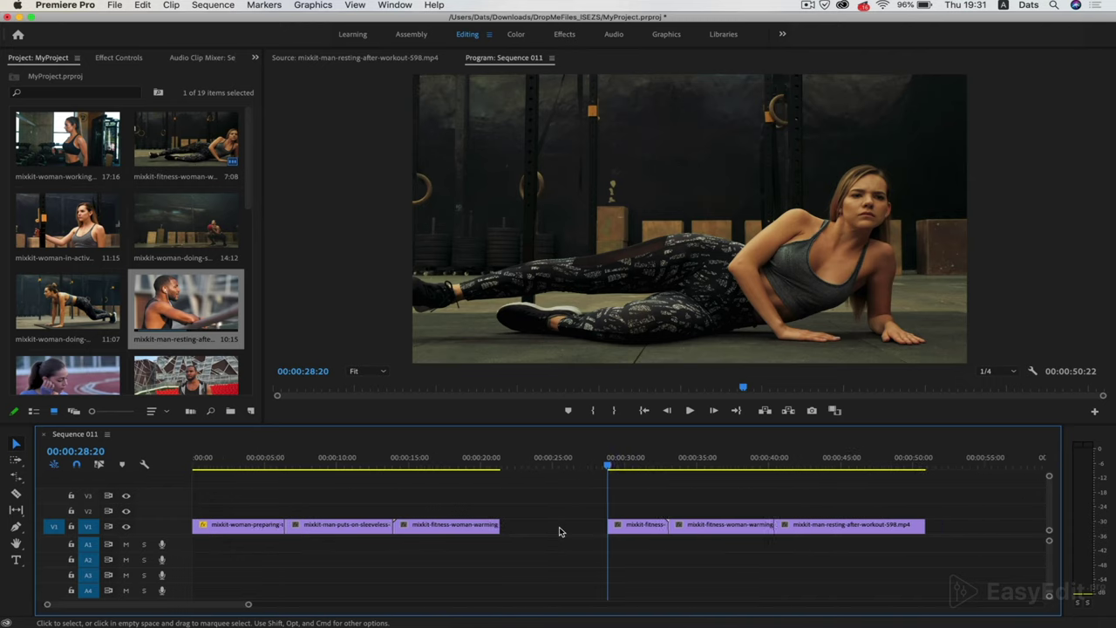
{"action": "left_click_drag", "start_coordinate": [525, 488], "coordinate": [727, 538]}
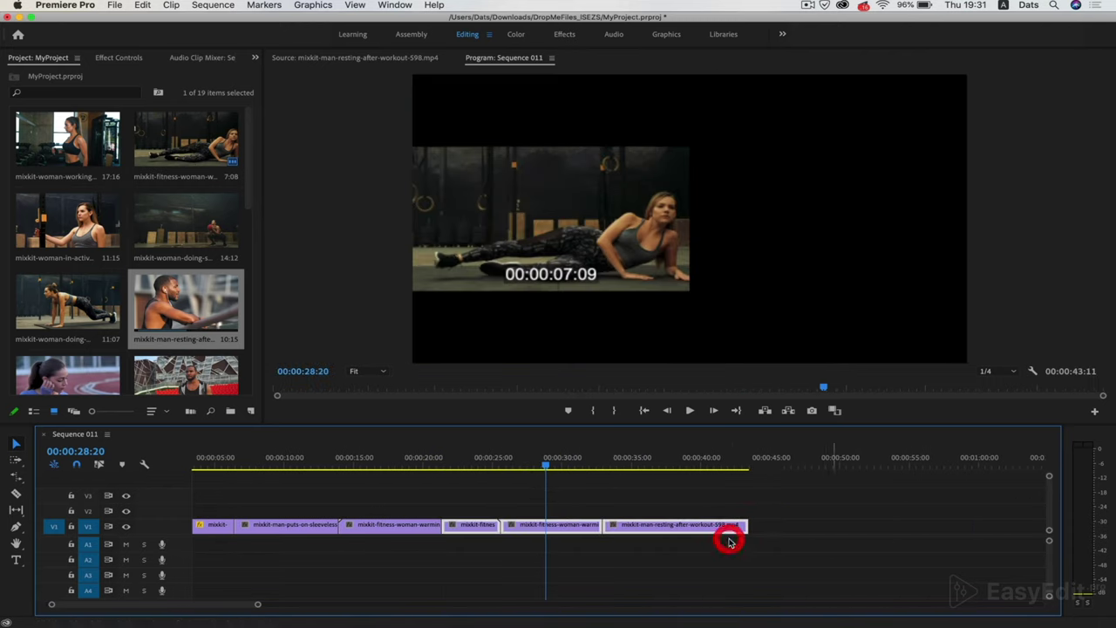
{"action": "left_click", "coordinate": [579, 475]}
{"action": "left_click_drag", "start_coordinate": [579, 474], "coordinate": [633, 478]}
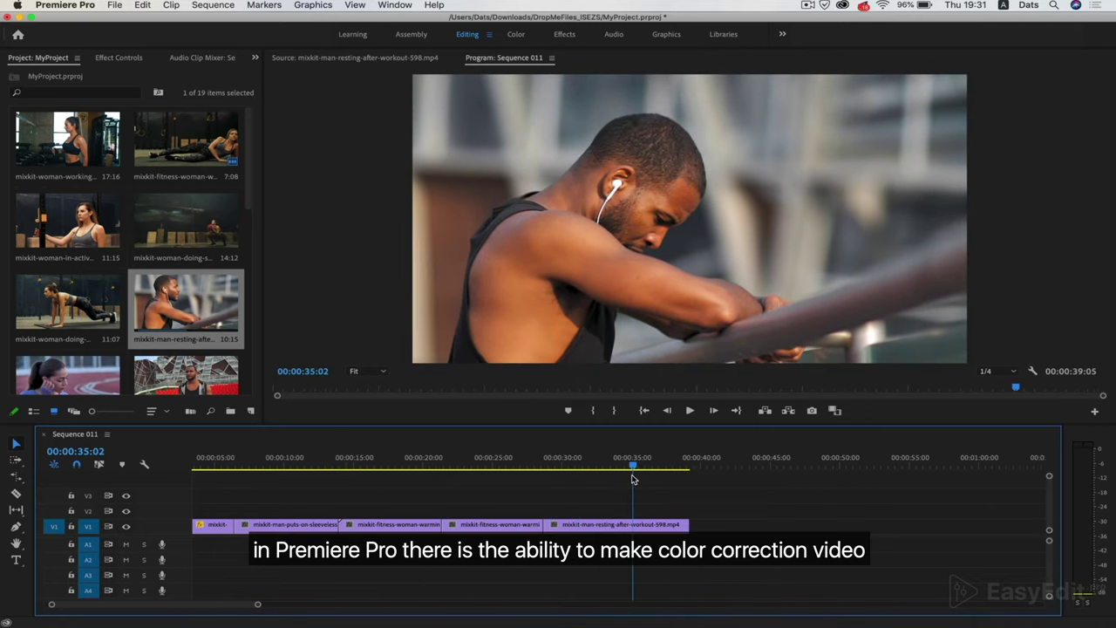
- In the Color workspace, put the playhead on the woman's clip at 00:00:04:21
{"action": "left_click", "coordinate": [516, 34]}
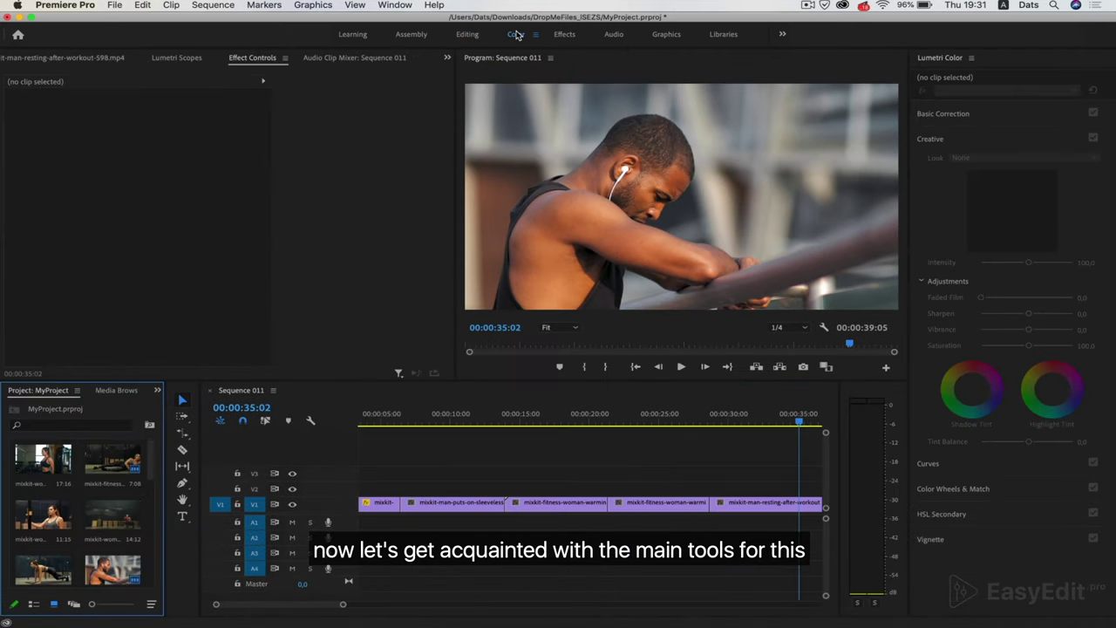
{"action": "left_click", "coordinate": [661, 419]}
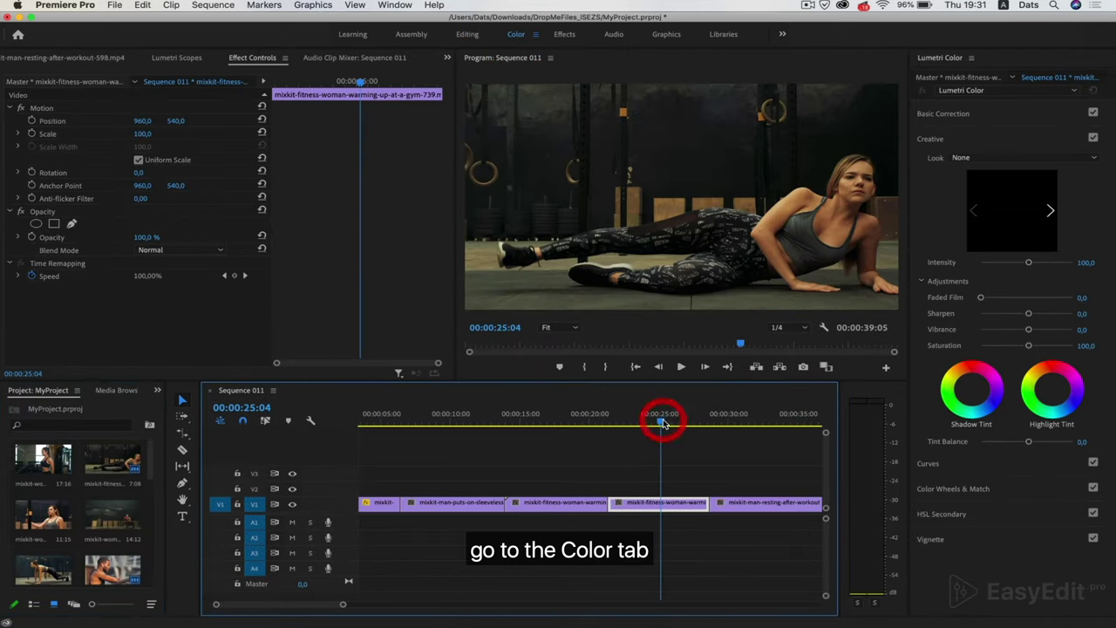
{"action": "left_click", "coordinate": [555, 421]}
{"action": "left_click", "coordinate": [450, 419]}
{"action": "left_click", "coordinate": [380, 419]}
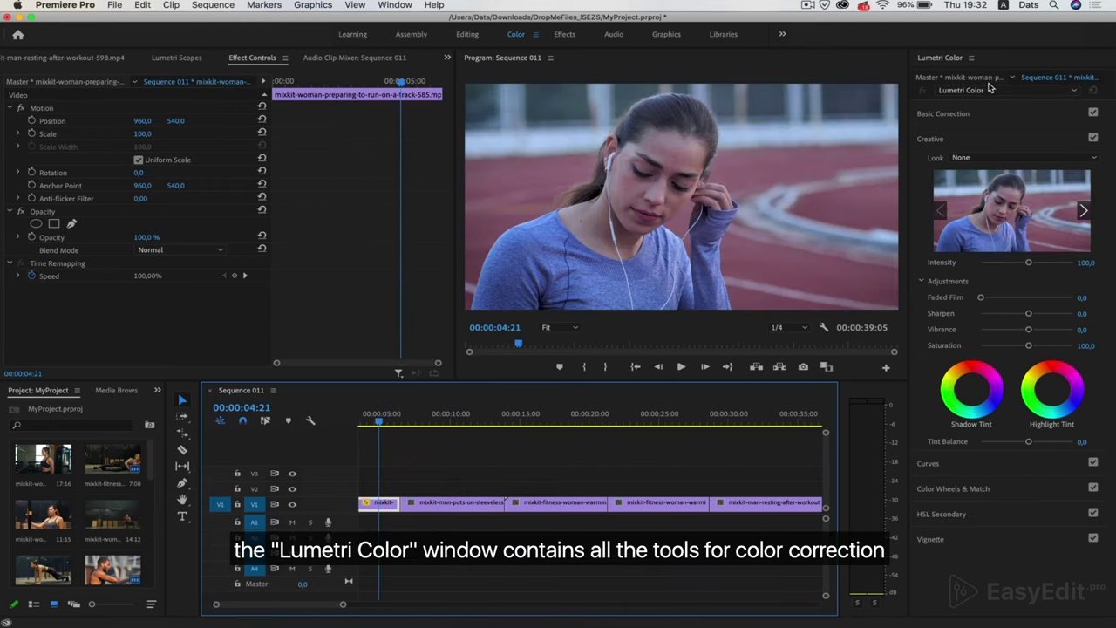
- Set white balance with the eyedropper on the bright background, then tweak Temperature to 25.2 and Exposure
{"action": "left_click", "coordinate": [946, 113]}
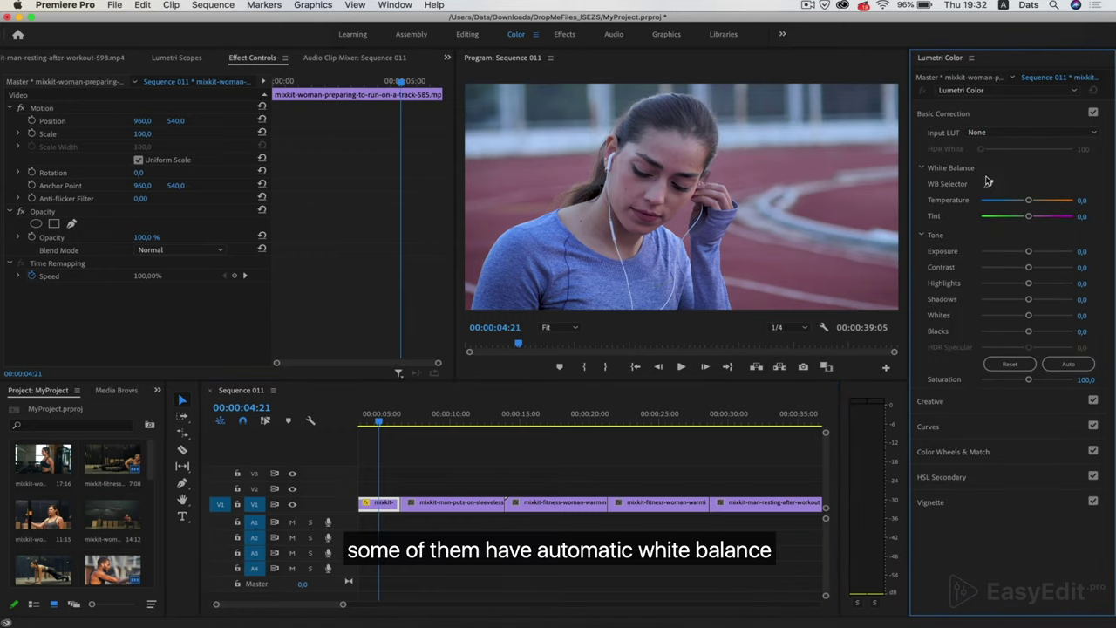
{"action": "left_click", "coordinate": [989, 184]}
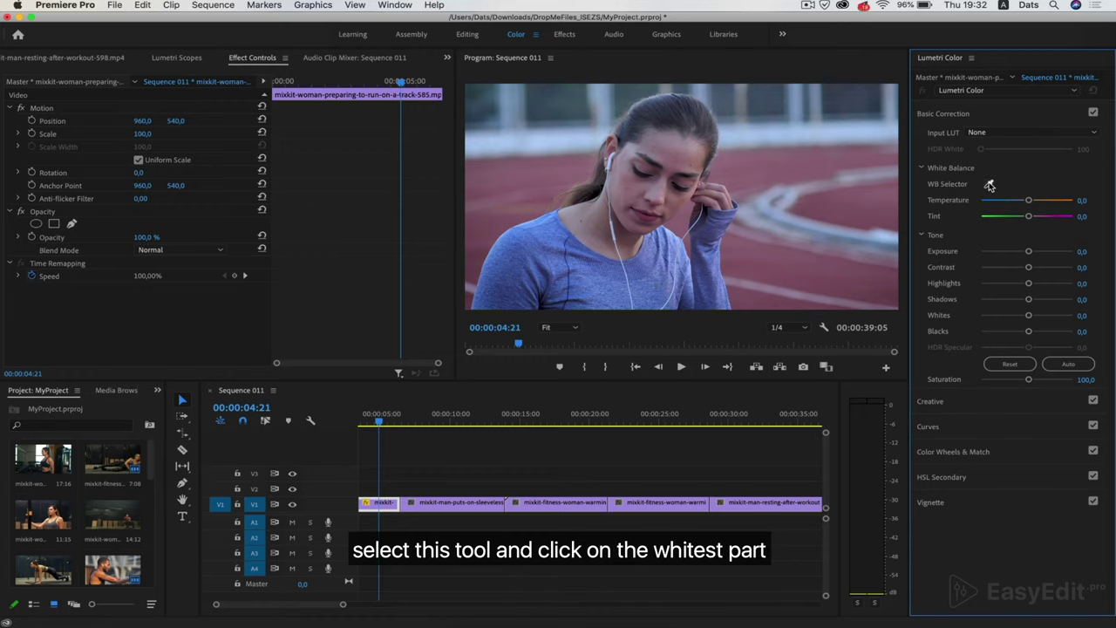
{"action": "left_click", "coordinate": [788, 124]}
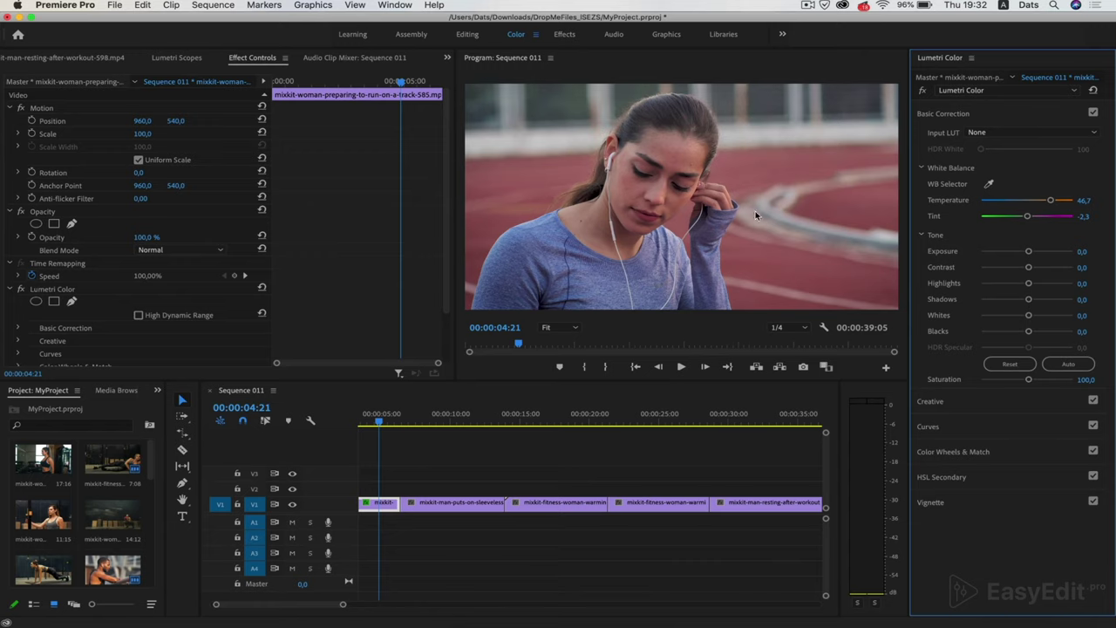
{"action": "left_click_drag", "start_coordinate": [1052, 201], "coordinate": [1045, 200]}
{"action": "mouse_move", "coordinate": [1029, 253]}
{"action": "left_mouse_down"}
{"action": "mouse_move", "coordinate": [1036, 259]}
{"action": "mouse_move", "coordinate": [1025, 263]}
{"action": "left_mouse_up"}
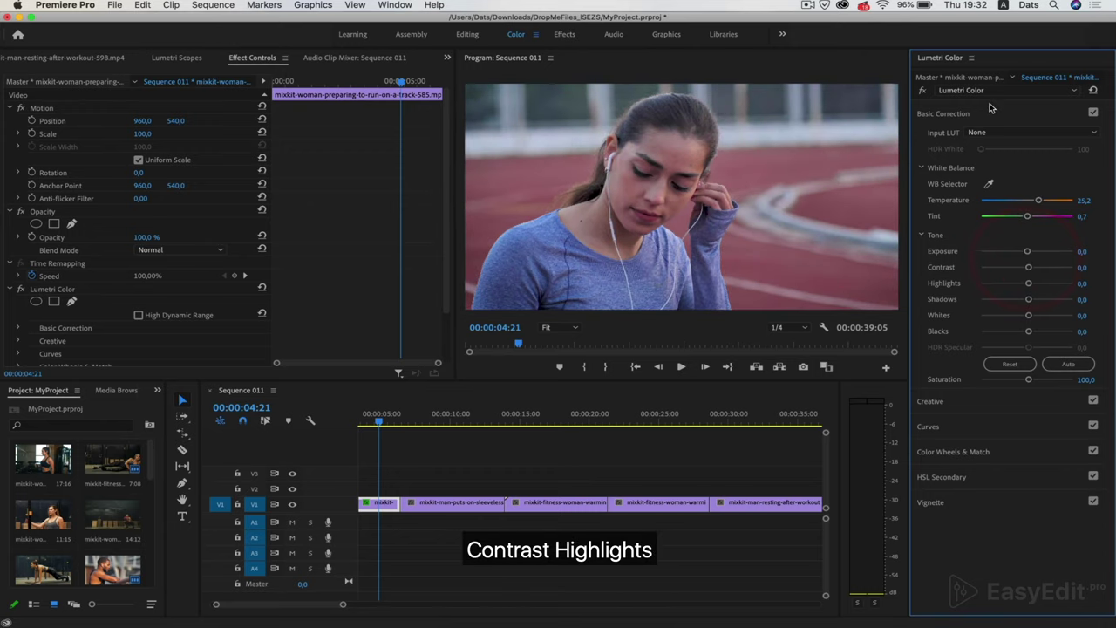
- Look through the Lumetri Creative and Curves sections, ending with Creative expanded
{"action": "left_click", "coordinate": [964, 116]}
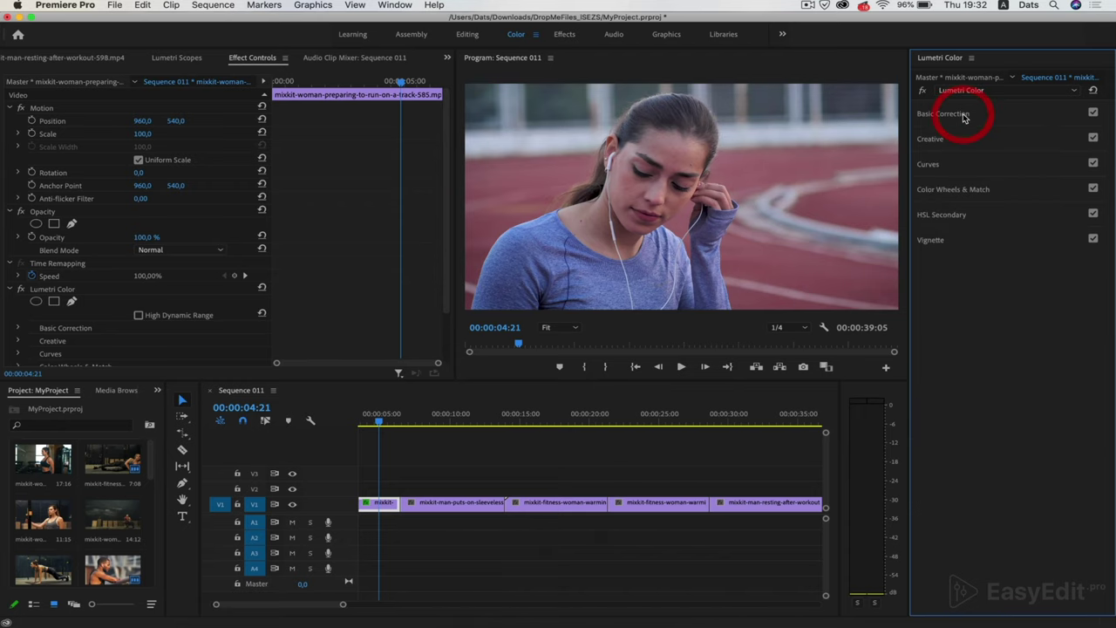
{"action": "left_click", "coordinate": [950, 140]}
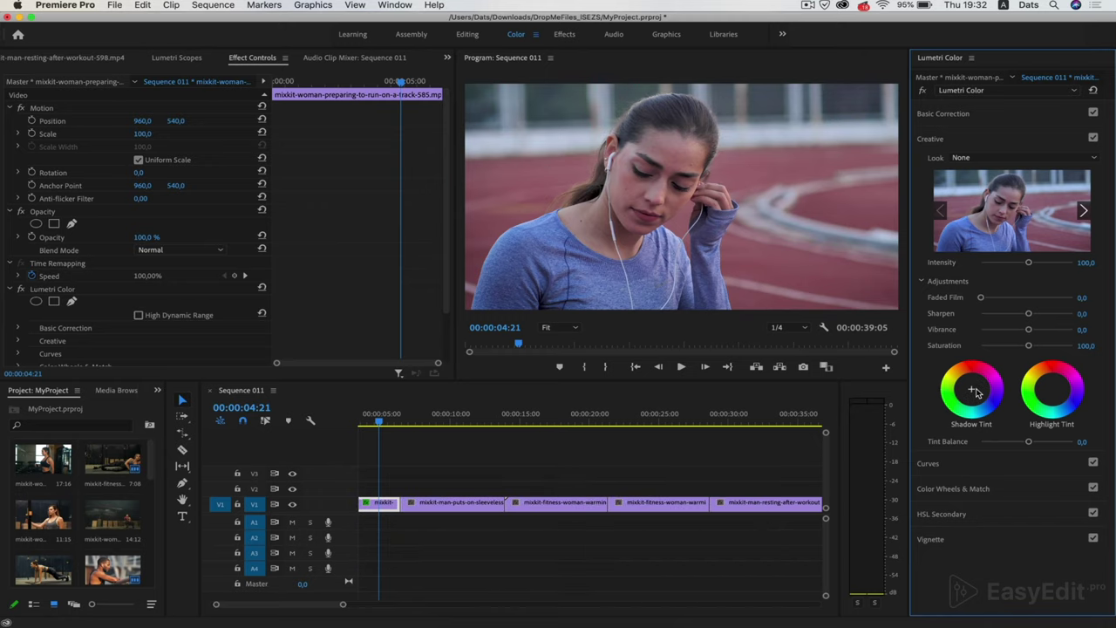
{"action": "left_click", "coordinate": [929, 138]}
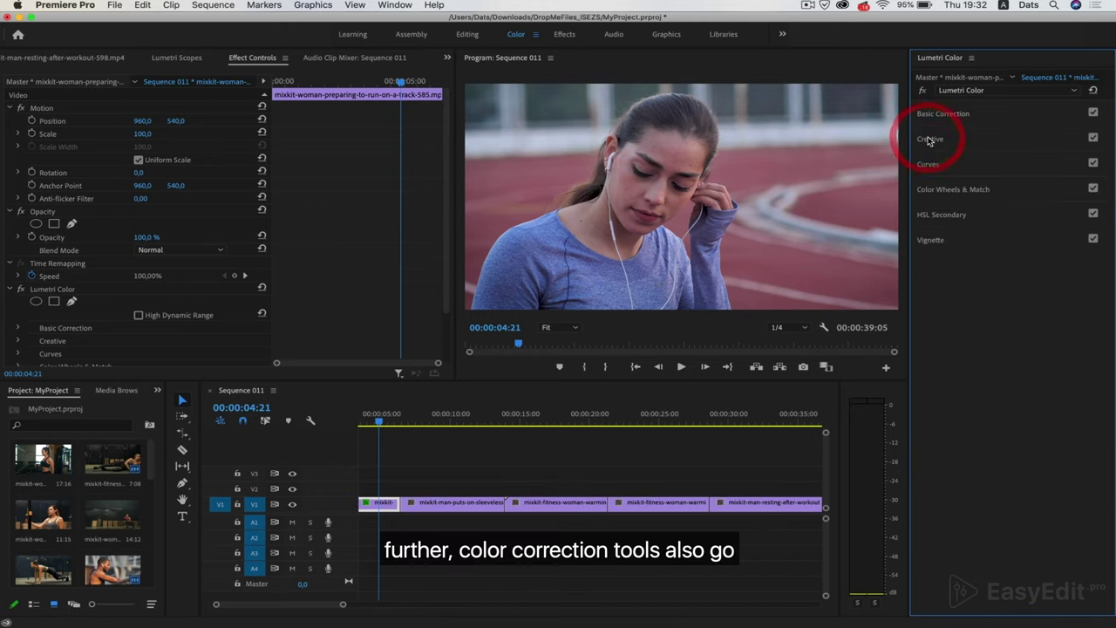
{"action": "left_click", "coordinate": [934, 165]}
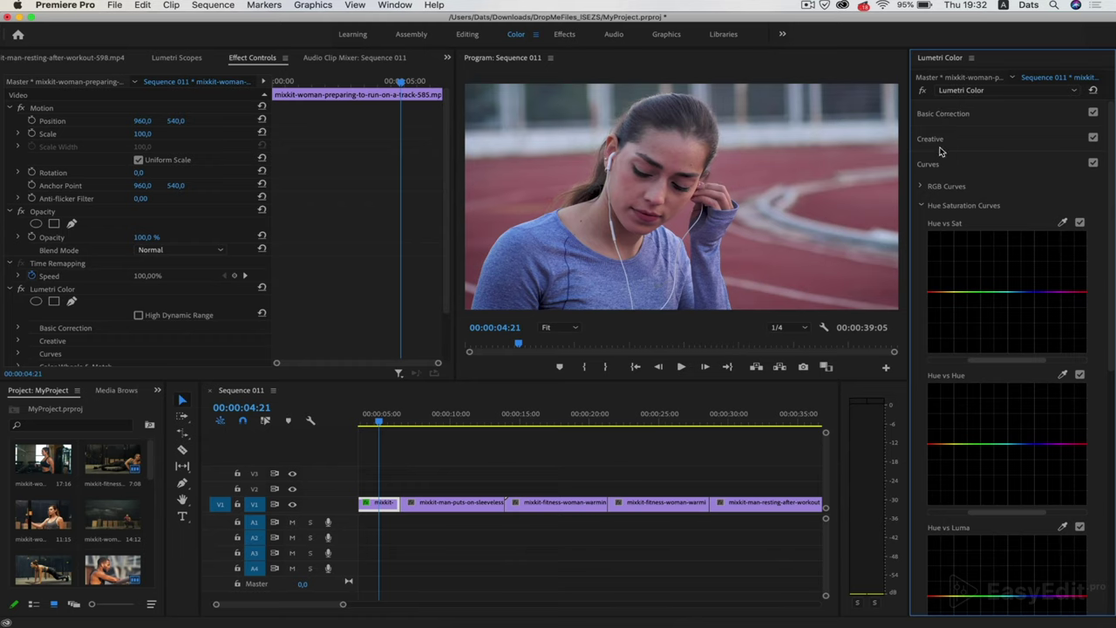
{"action": "left_click", "coordinate": [929, 165]}
{"action": "left_click", "coordinate": [930, 139]}
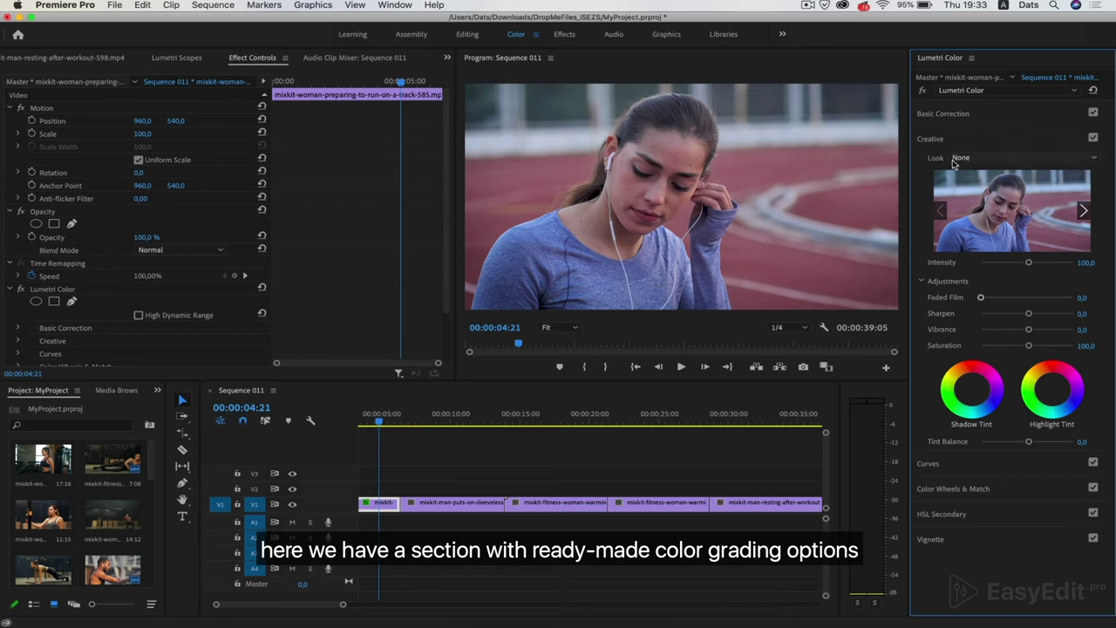
- Browse the preset Creative looks using the preview arrows
{"action": "left_click", "coordinate": [1090, 162]}
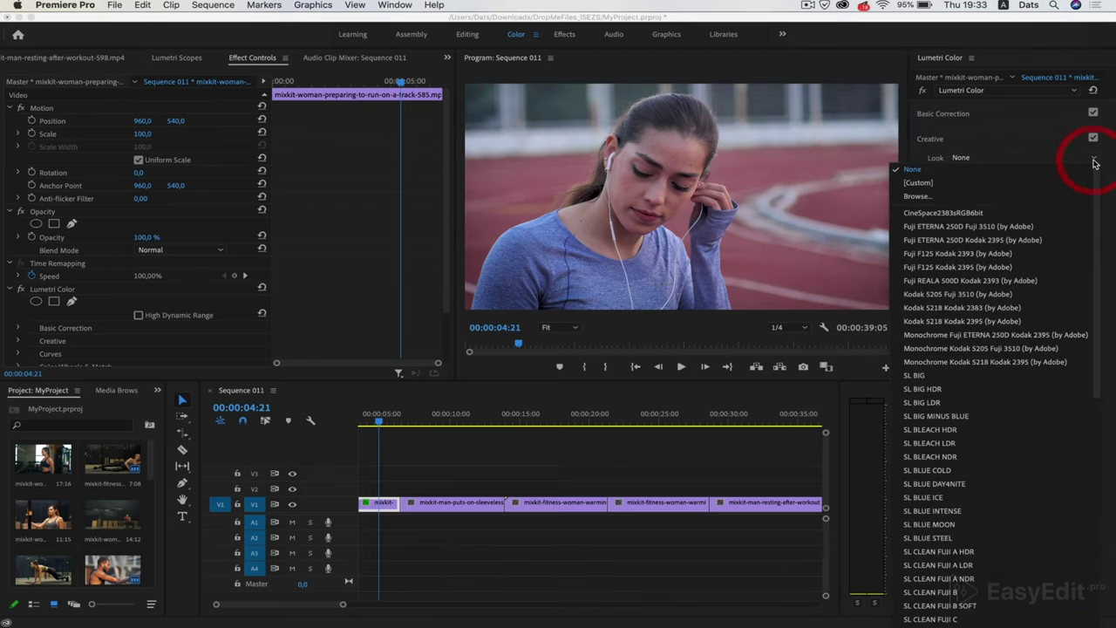
{"action": "left_click", "coordinate": [1094, 161]}
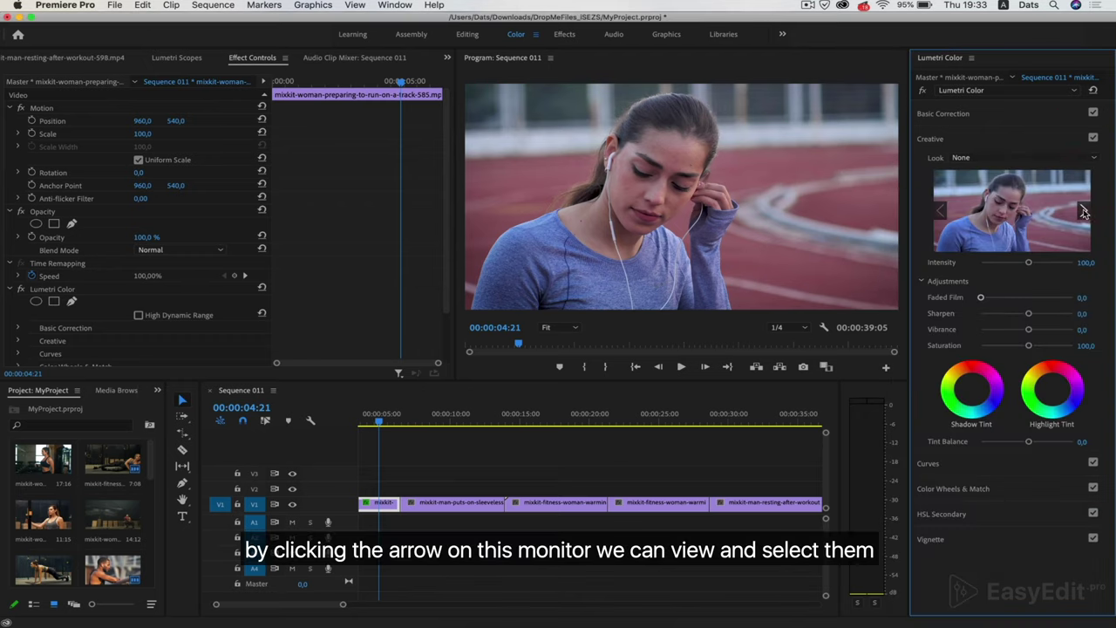
{"action": "left_click", "coordinate": [1083, 210]}
{"action": "left_click", "coordinate": [1084, 210]}
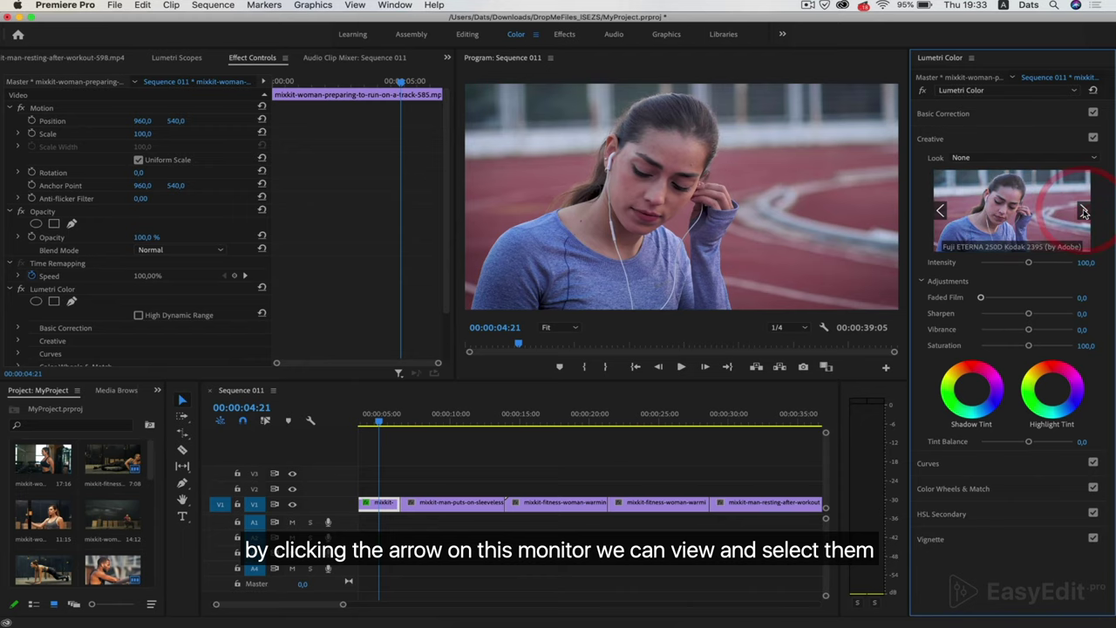
{"action": "left_click", "coordinate": [1084, 210]}
{"action": "left_click", "coordinate": [1083, 210]}
{"action": "left_click", "coordinate": [1084, 210]}
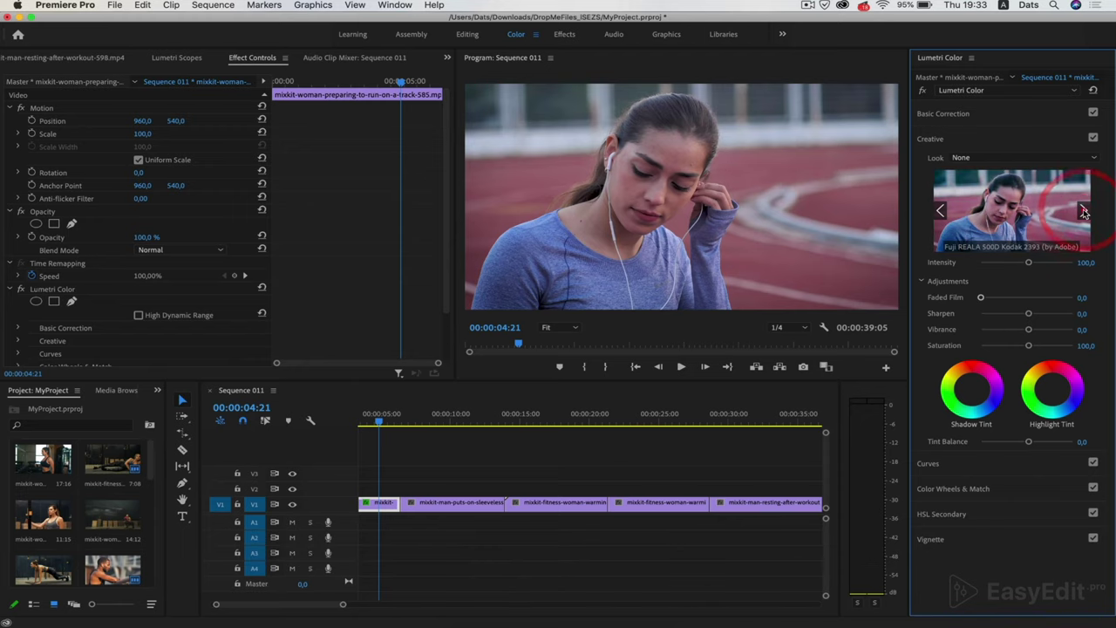
{"action": "left_click", "coordinate": [1084, 210]}
{"action": "left_click", "coordinate": [1084, 210]}
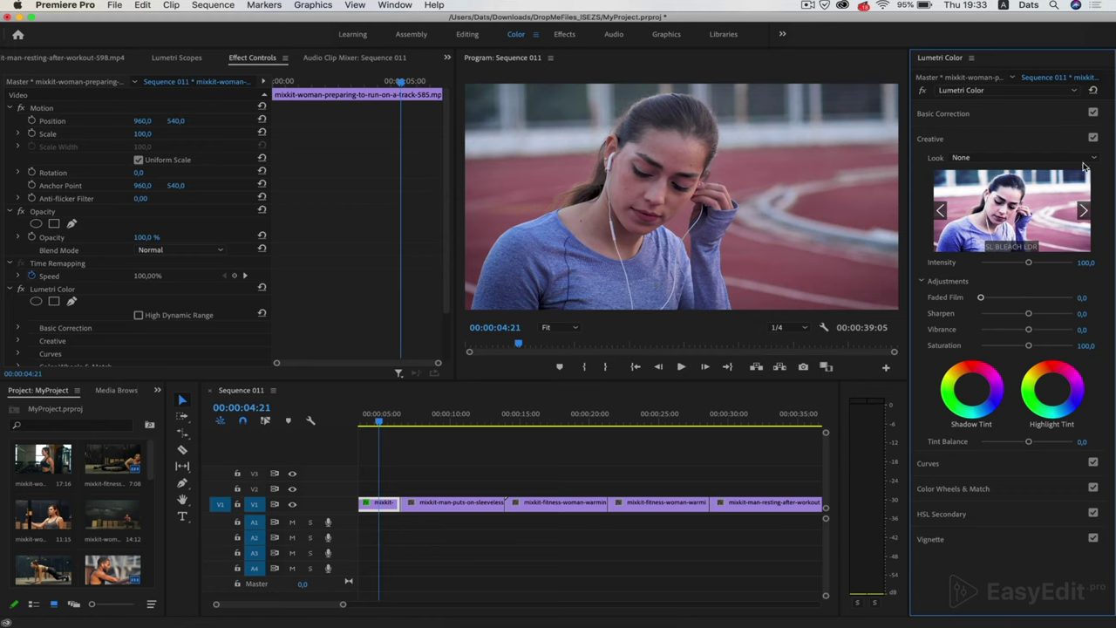
- Apply the CineSpace2383sRGB6bit look at 56.1 intensity and move to the man's clip
{"action": "left_click", "coordinate": [1089, 157]}
{"action": "left_click", "coordinate": [1026, 215]}
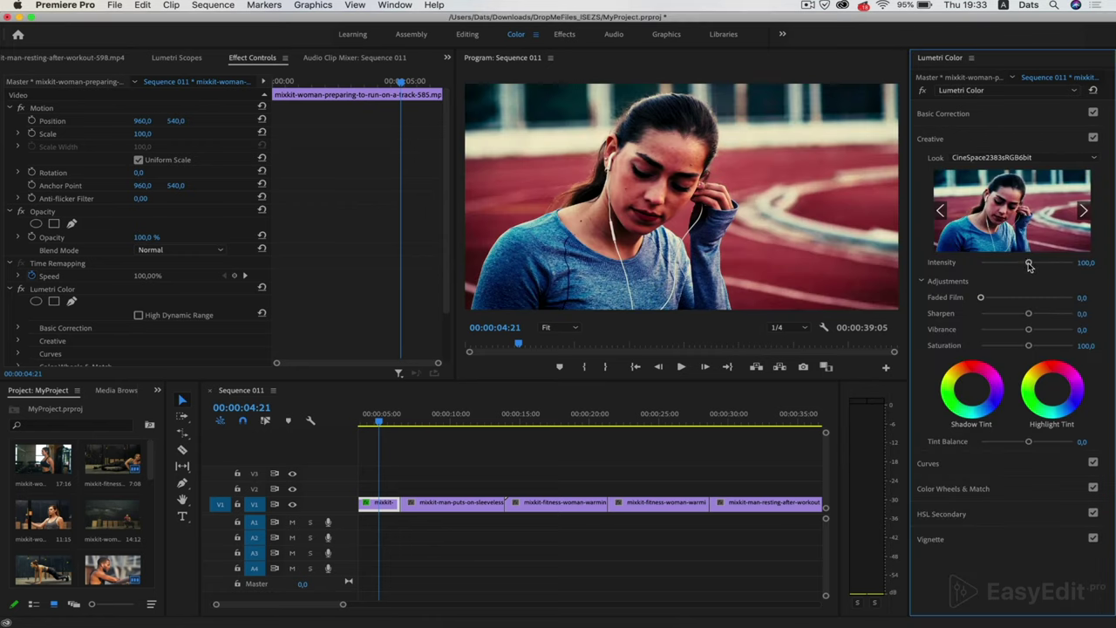
{"action": "left_click_drag", "start_coordinate": [1028, 265], "coordinate": [1005, 270]}
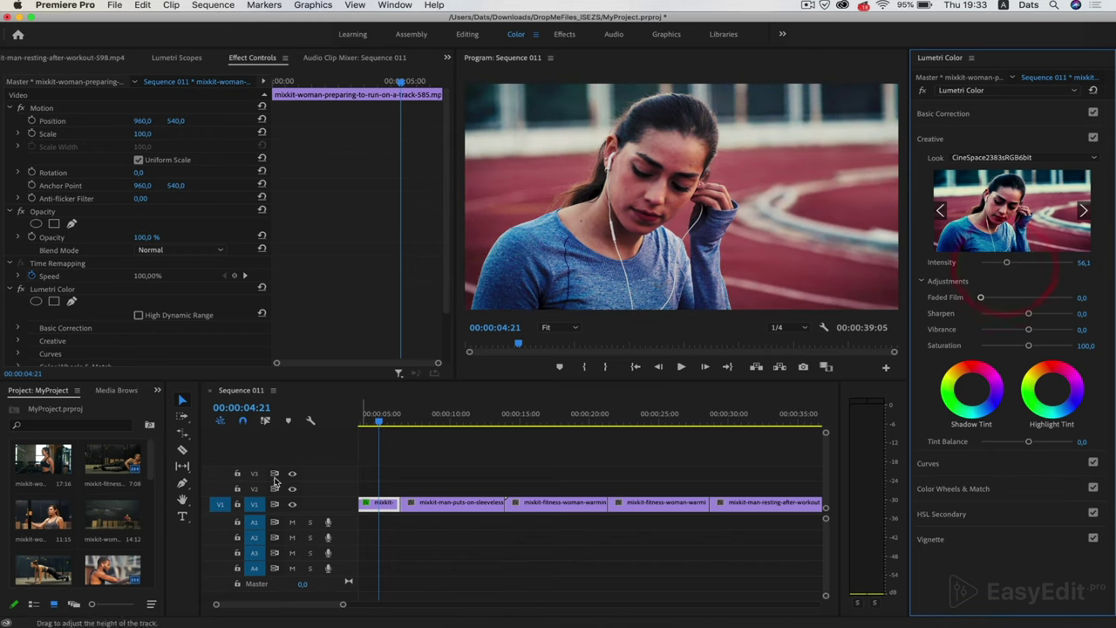
{"action": "left_click_drag", "start_coordinate": [381, 424], "coordinate": [421, 432]}
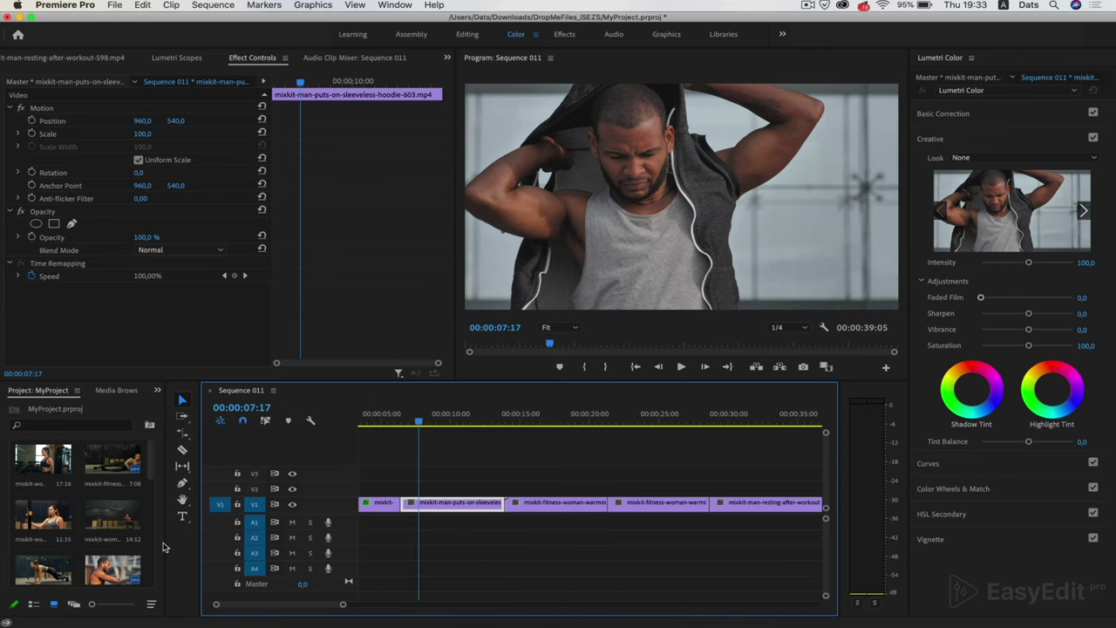
{"action": "left_click_drag", "start_coordinate": [150, 454], "coordinate": [148, 558]}
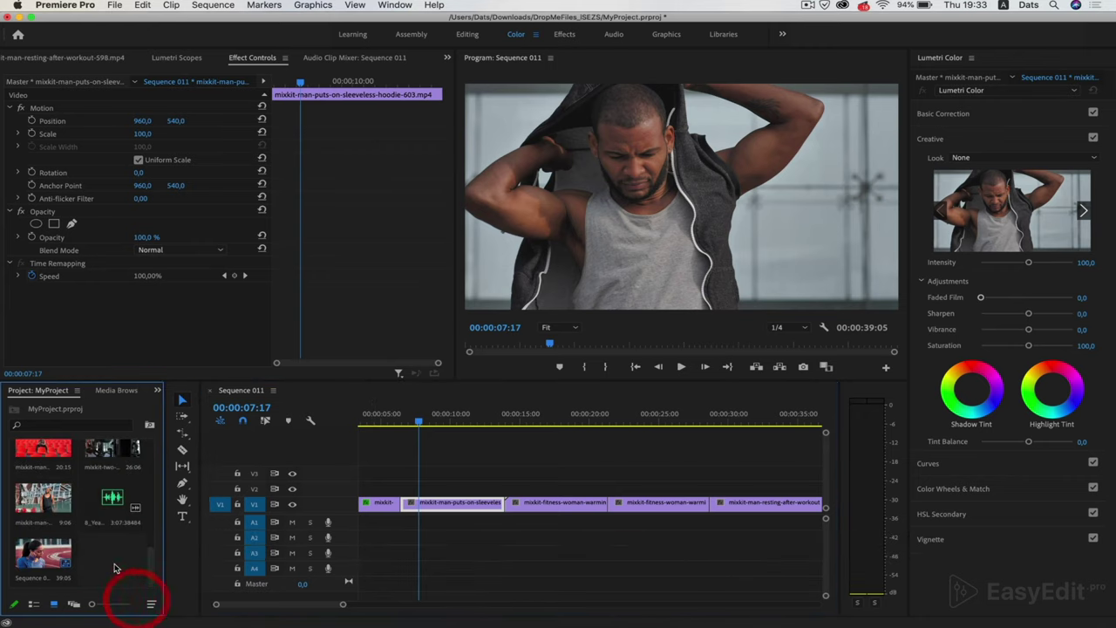
- Create a new Adjustment Layer with the sequence's 1920x1080, 24 fps settings
{"action": "right_click", "coordinate": [111, 558]}
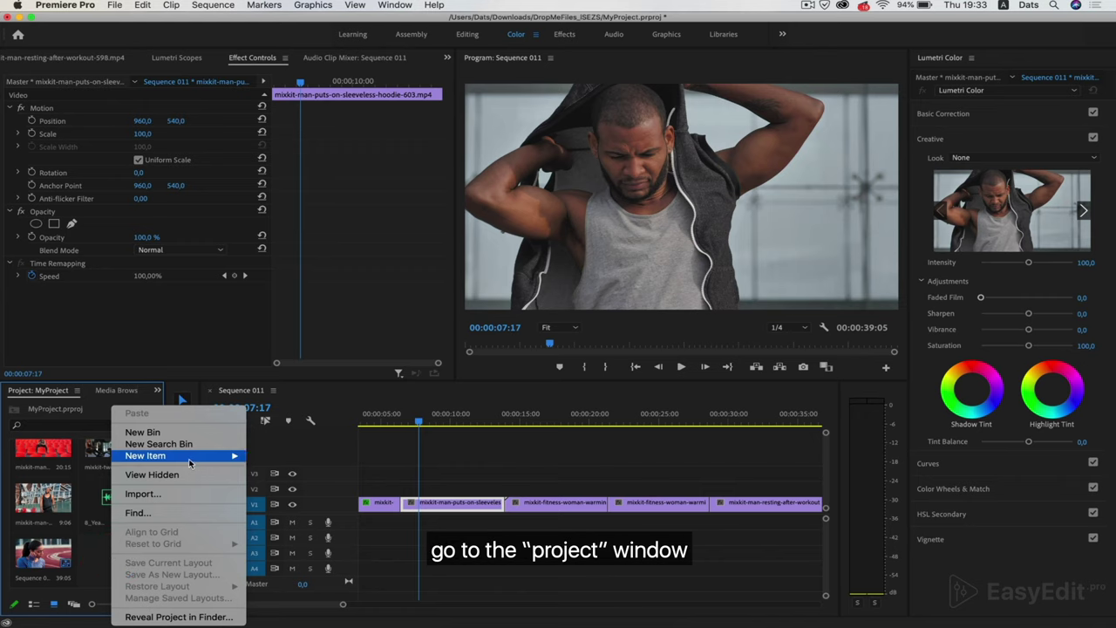
{"action": "mouse_move", "coordinate": [193, 461]}
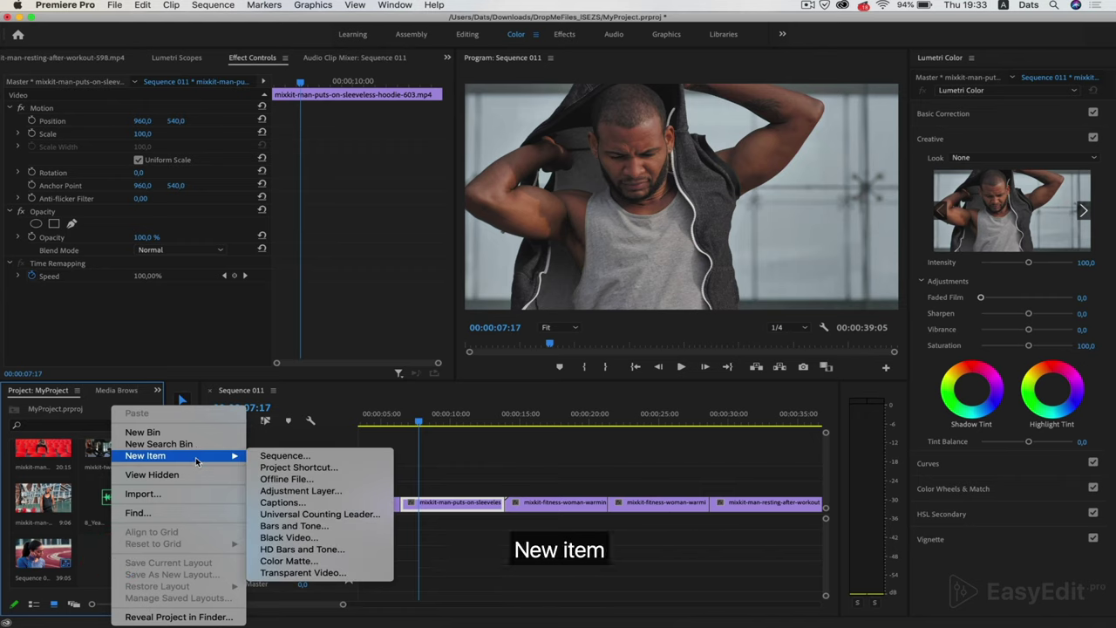
{"action": "left_click", "coordinate": [277, 490]}
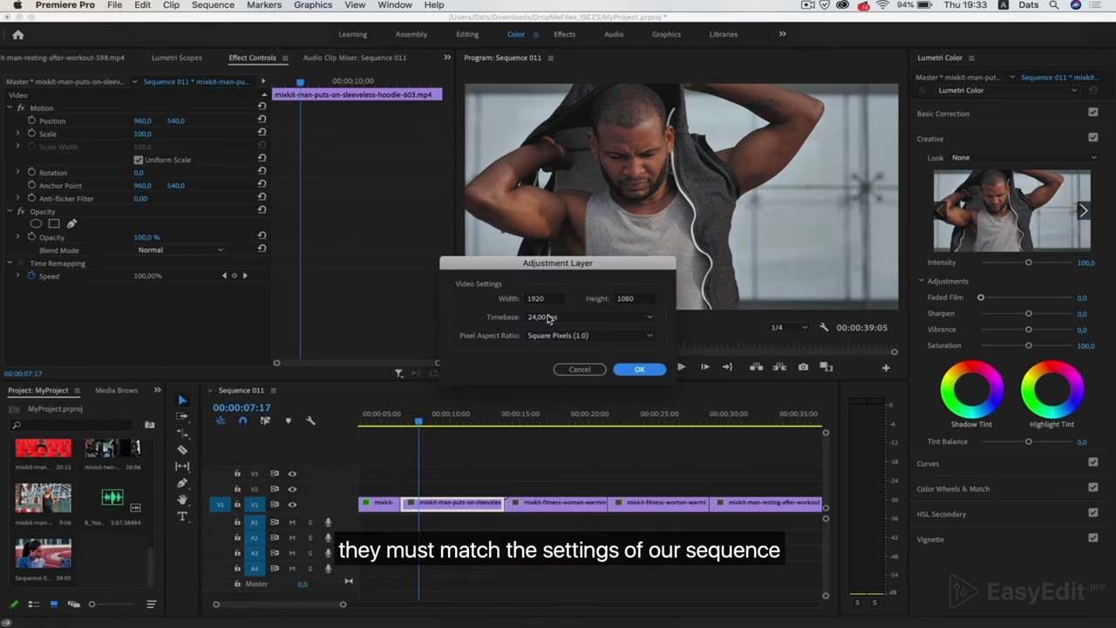
{"action": "left_click", "coordinate": [638, 371]}
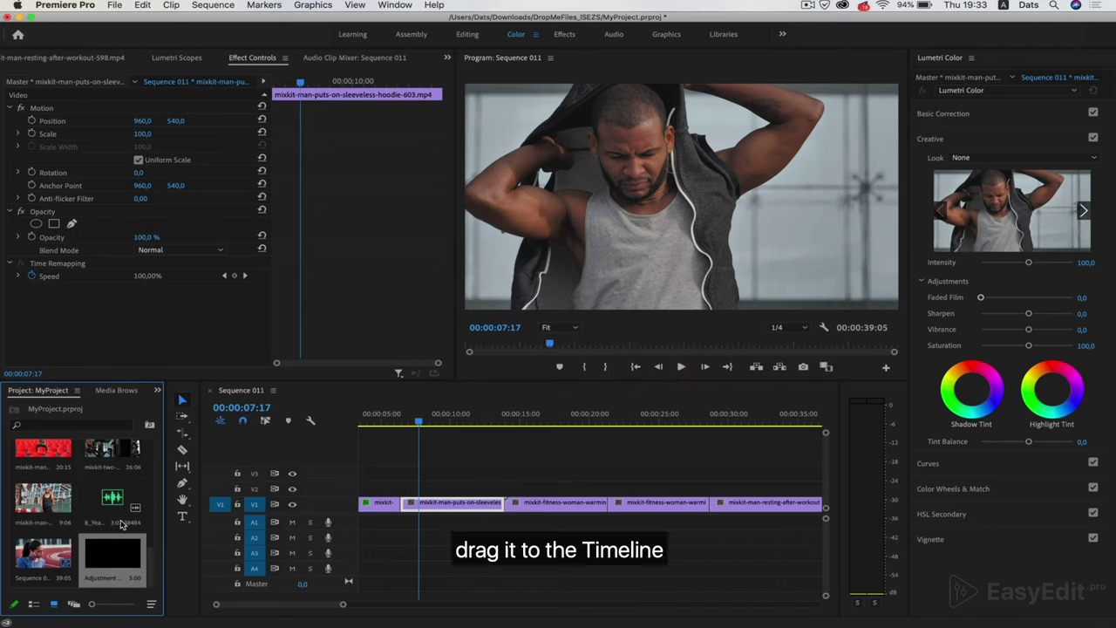
- Place the adjustment layer on V2 at the start and stretch it to the last clip
{"action": "left_click_drag", "start_coordinate": [120, 556], "coordinate": [342, 480]}
{"action": "left_click_drag", "start_coordinate": [340, 603], "coordinate": [404, 603]}
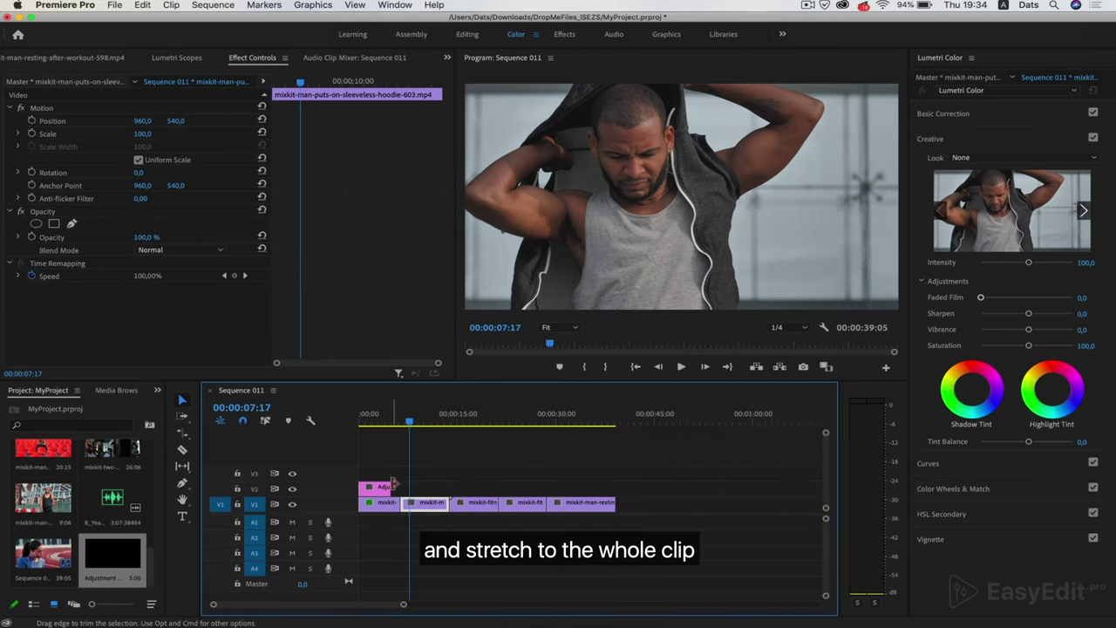
{"action": "left_click_drag", "start_coordinate": [396, 486], "coordinate": [614, 487]}
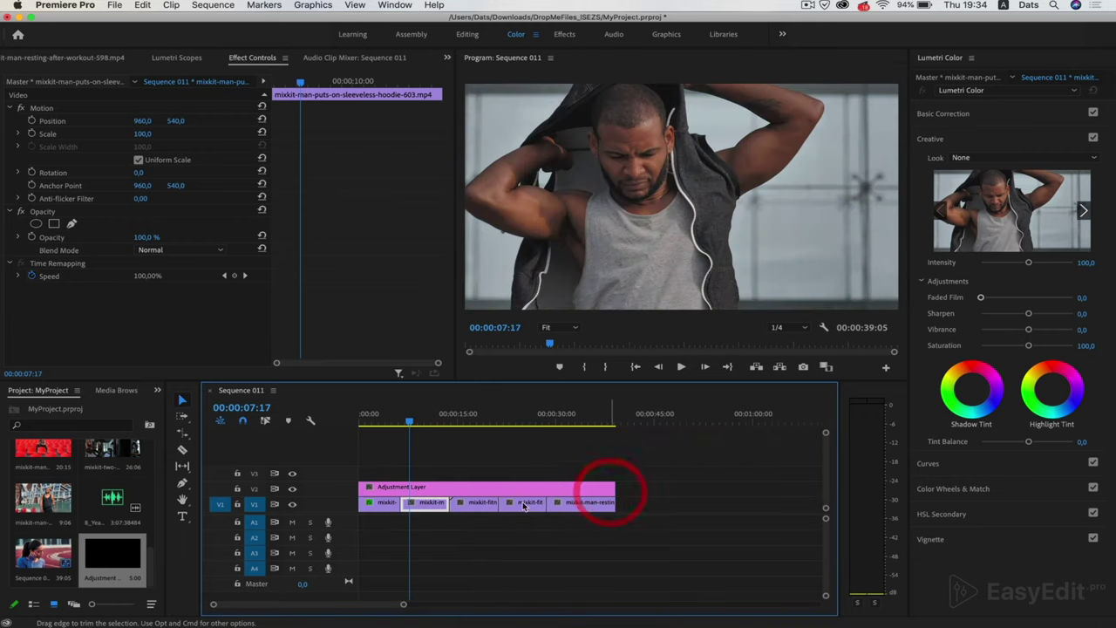
- Select the V2 adjustment layer and give it the CineSpace2383sRGB6bit look at 100 intensity
{"action": "left_click", "coordinate": [389, 414]}
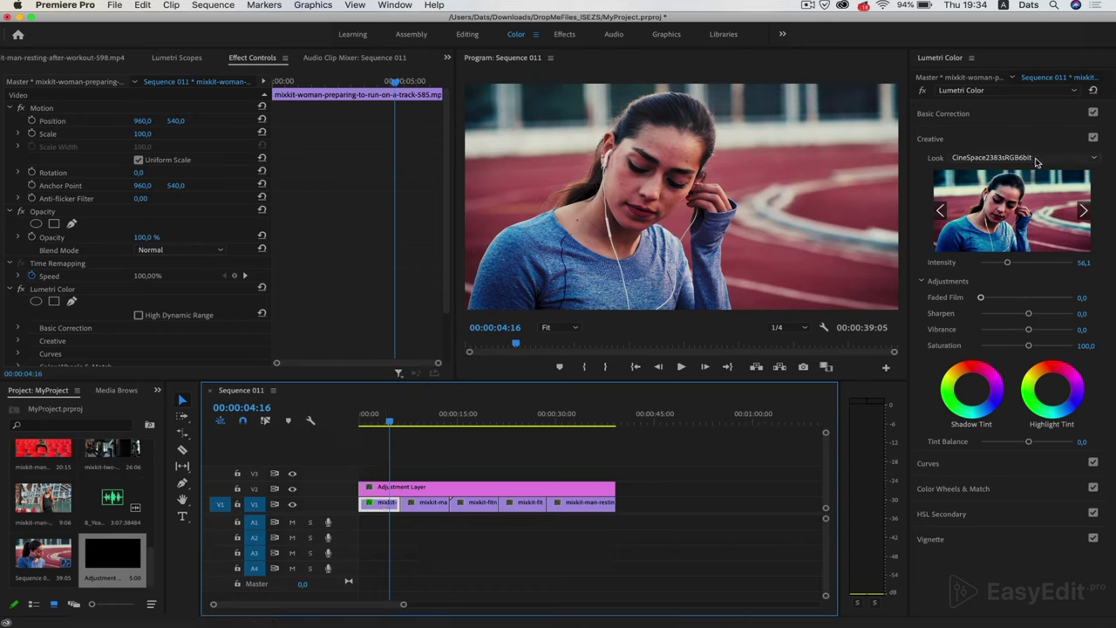
{"action": "left_click", "coordinate": [426, 489]}
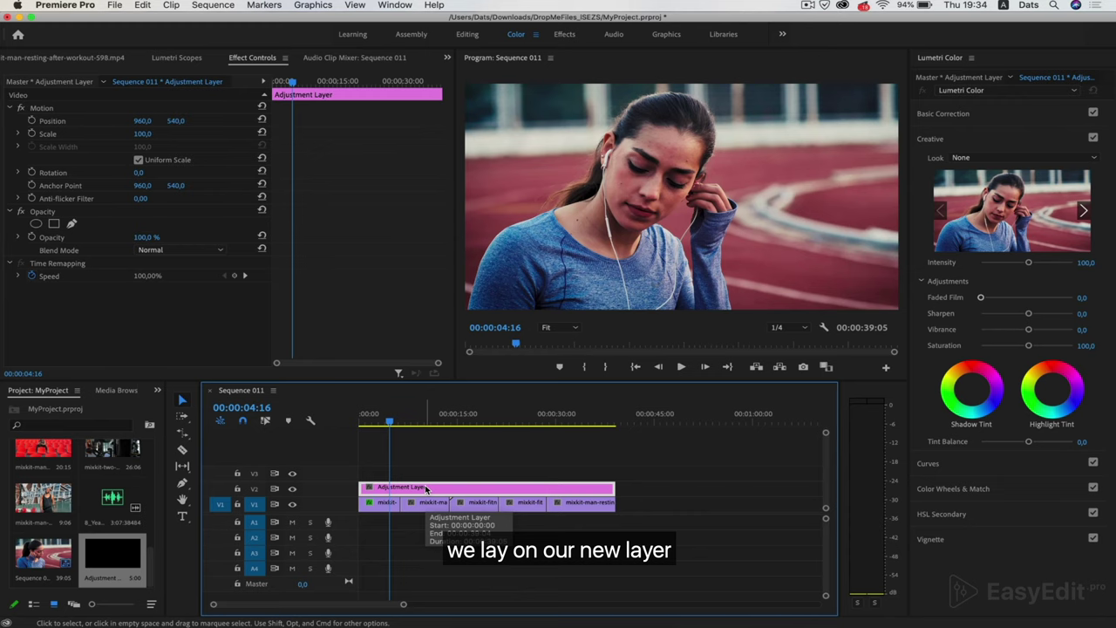
{"action": "left_click", "coordinate": [1058, 158]}
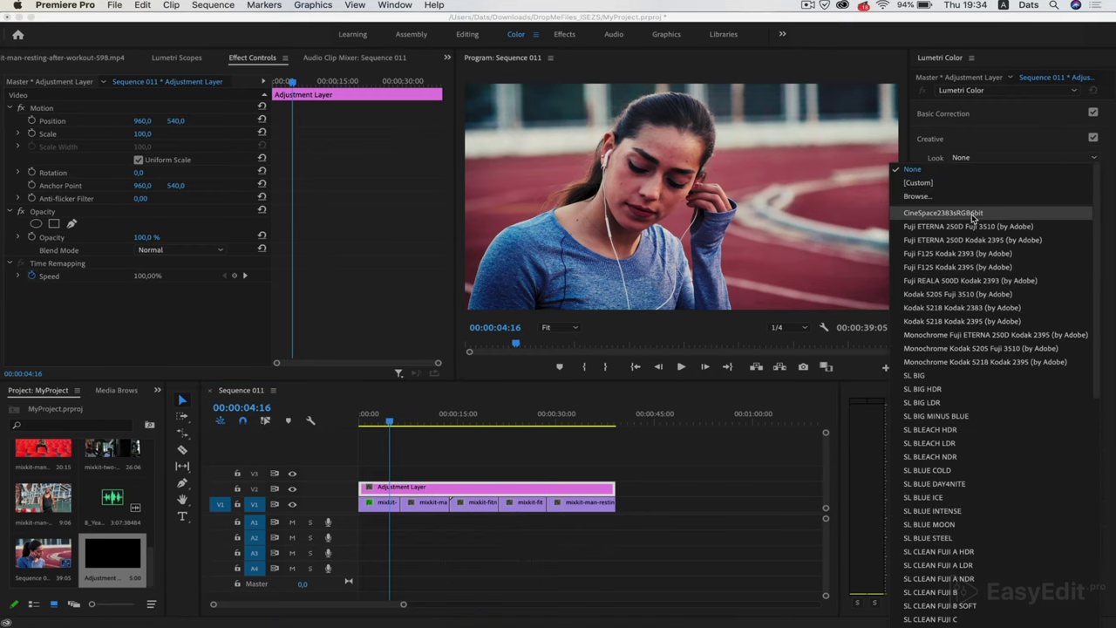
{"action": "left_click", "coordinate": [994, 215]}
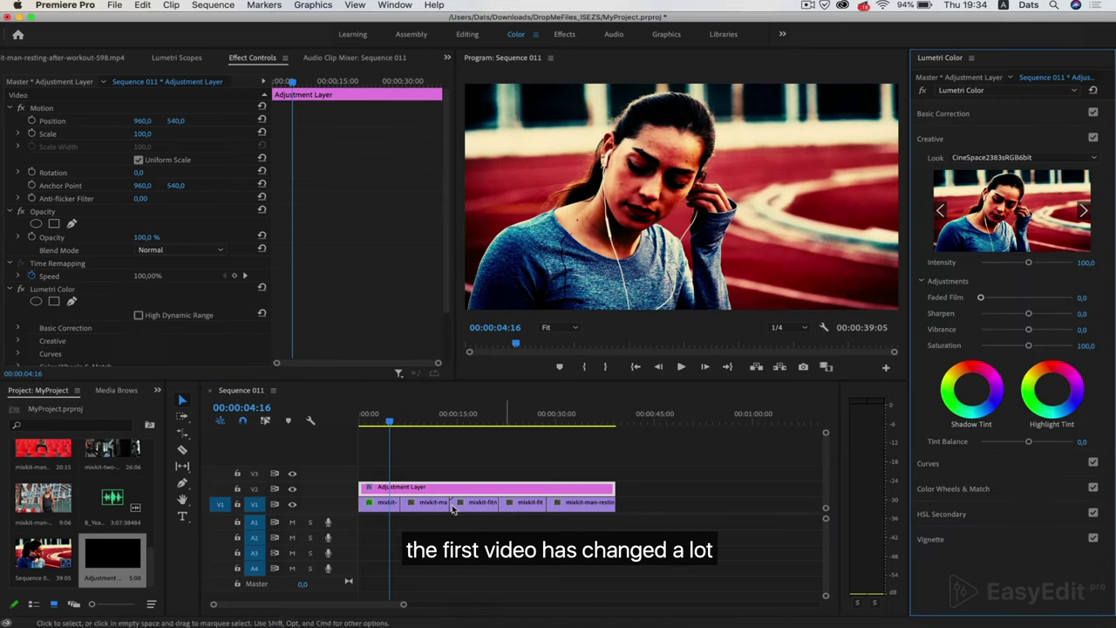
- Turn off the woman clip's own colour grading and scrub forward to the man's clip
{"action": "left_click", "coordinate": [381, 506]}
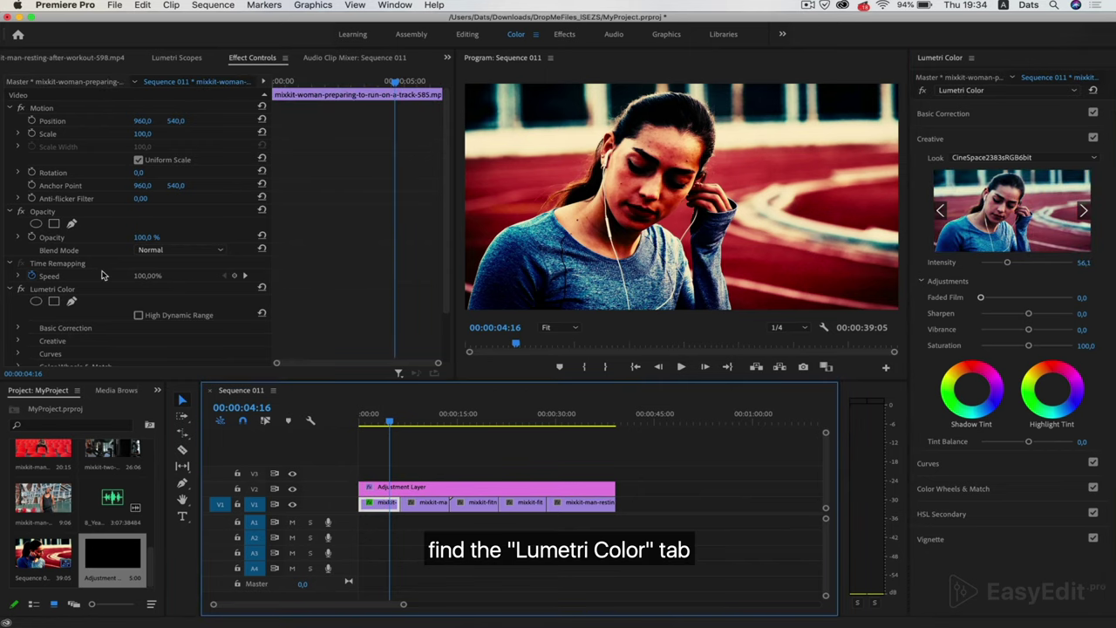
{"action": "scroll", "coordinate": [71, 301], "scroll_direction": "down", "scroll_amount": 3}
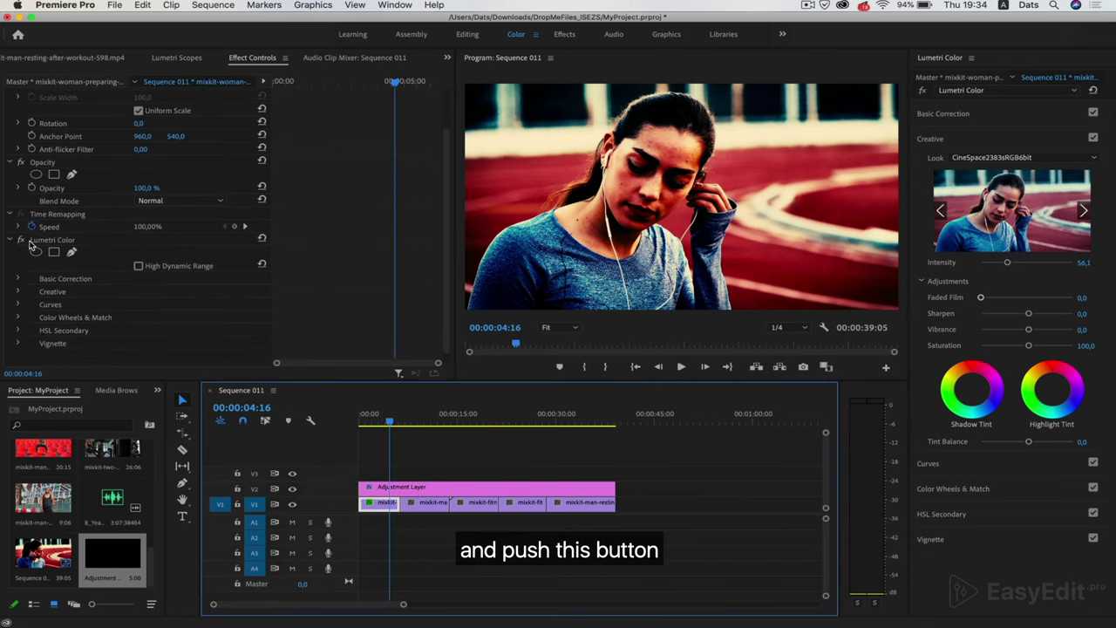
{"action": "left_click", "coordinate": [22, 240]}
{"action": "left_click", "coordinate": [22, 240]}
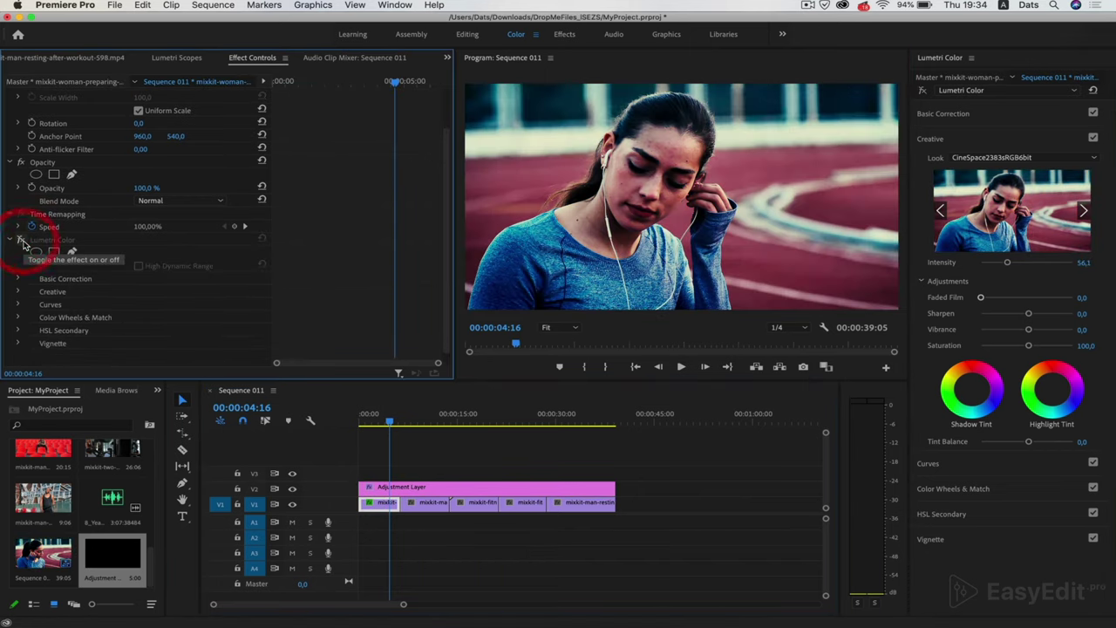
{"action": "left_click", "coordinate": [392, 423]}
{"action": "left_click_drag", "start_coordinate": [392, 423], "coordinate": [476, 427]}
- Lower the CineSpace2383 look to 25.9 intensity, preview it, and return to the Editing workspace
{"action": "left_click", "coordinate": [475, 487]}
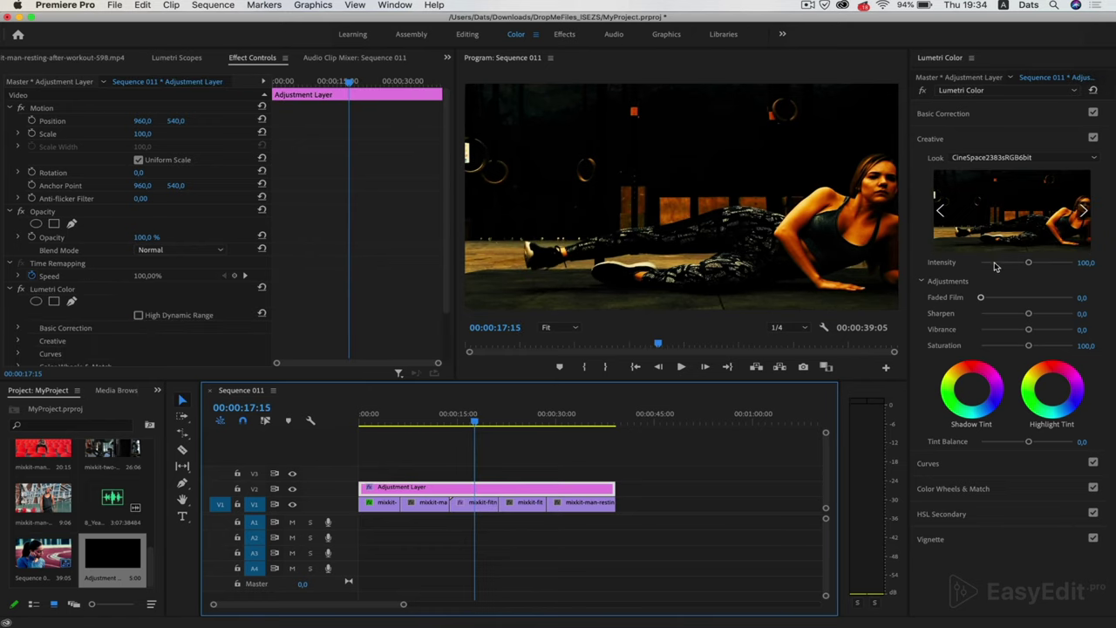
{"action": "left_click_drag", "start_coordinate": [1028, 261], "coordinate": [995, 274]}
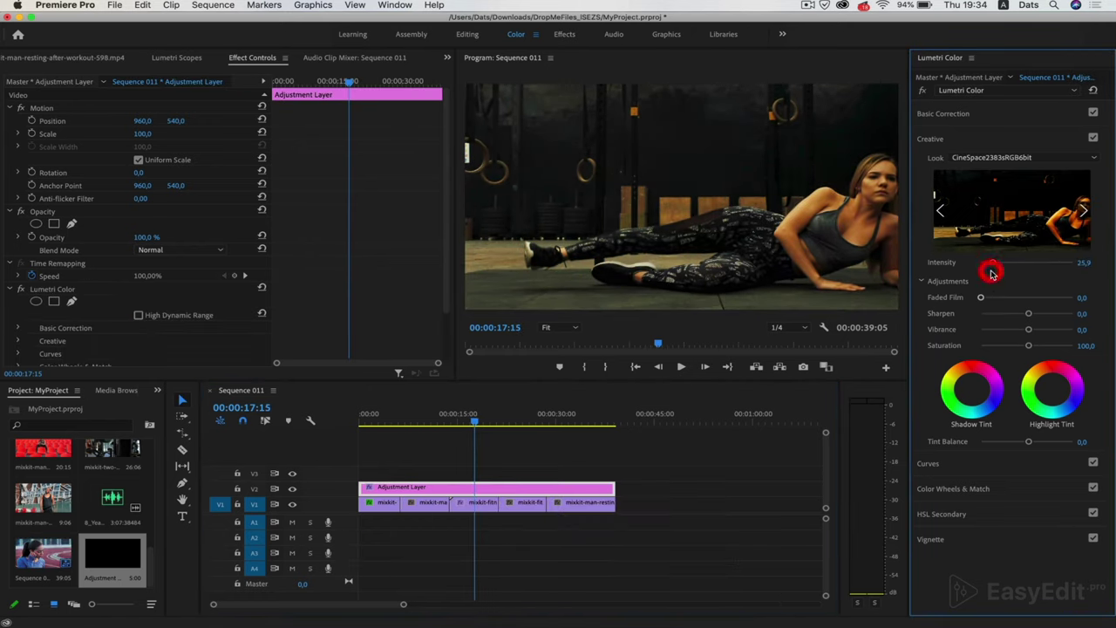
{"action": "left_click", "coordinate": [423, 419]}
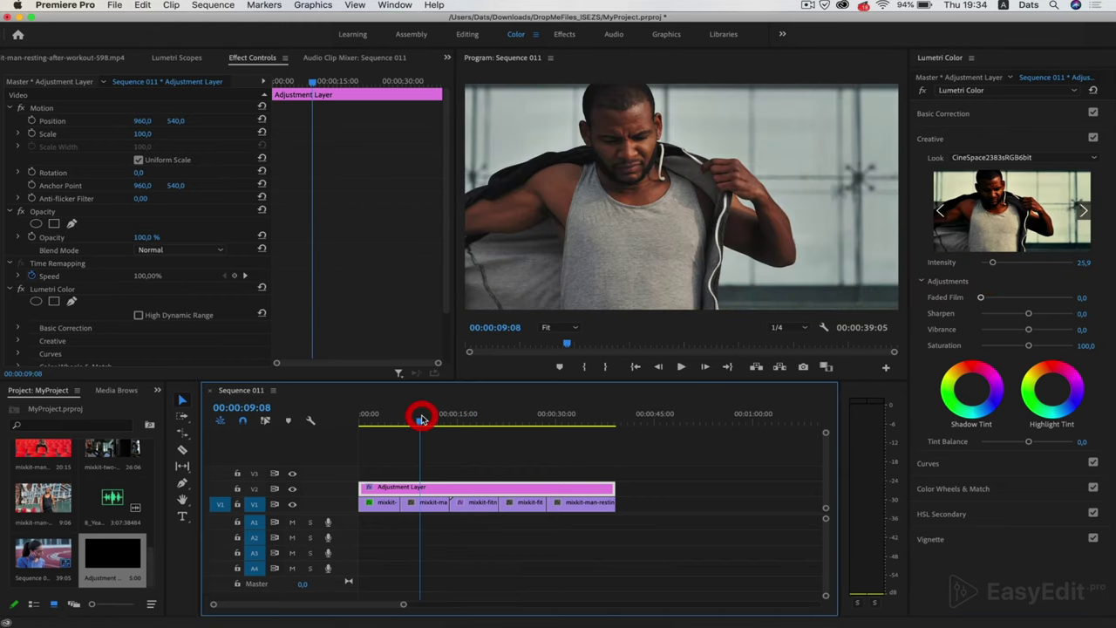
{"action": "left_click", "coordinate": [450, 419]}
{"action": "left_click_drag", "start_coordinate": [469, 417], "coordinate": [571, 411]}
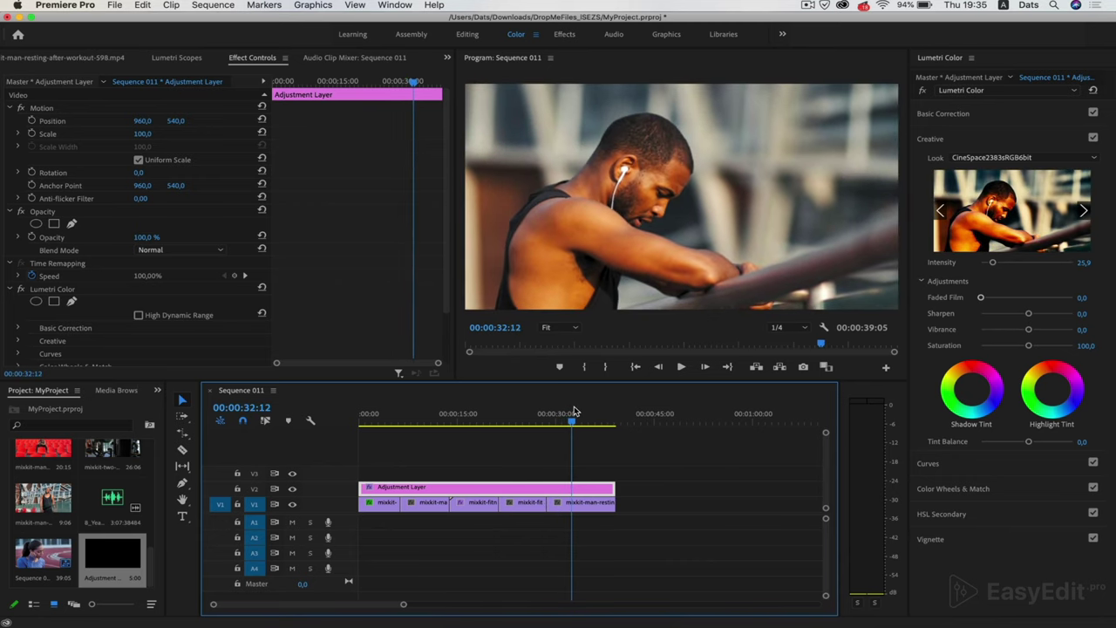
{"action": "left_click", "coordinate": [573, 411]}
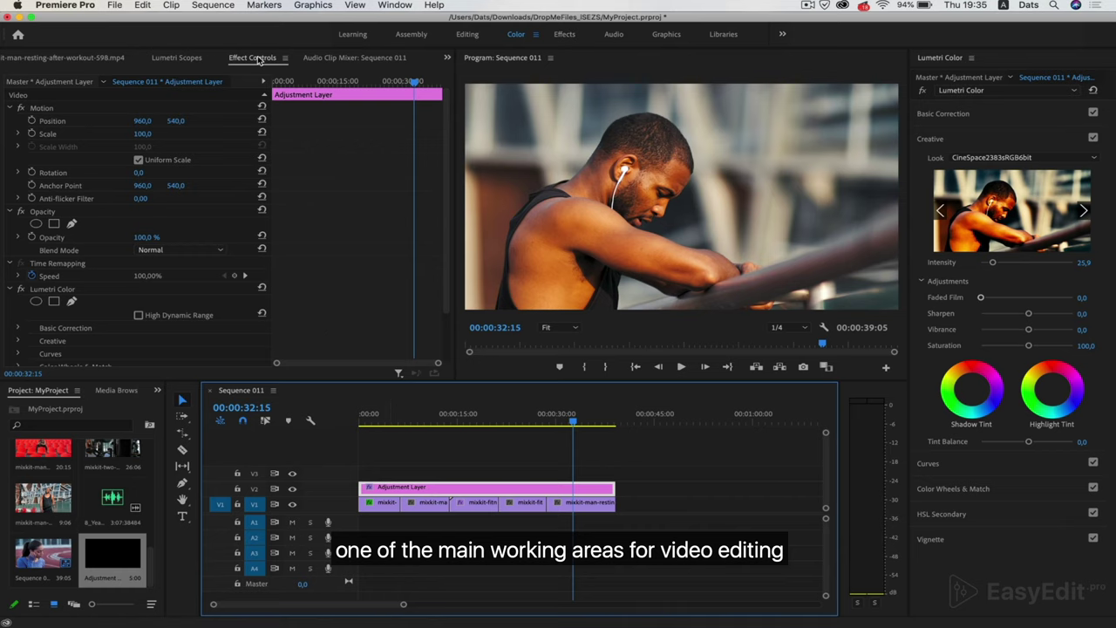
{"action": "left_click", "coordinate": [468, 34]}
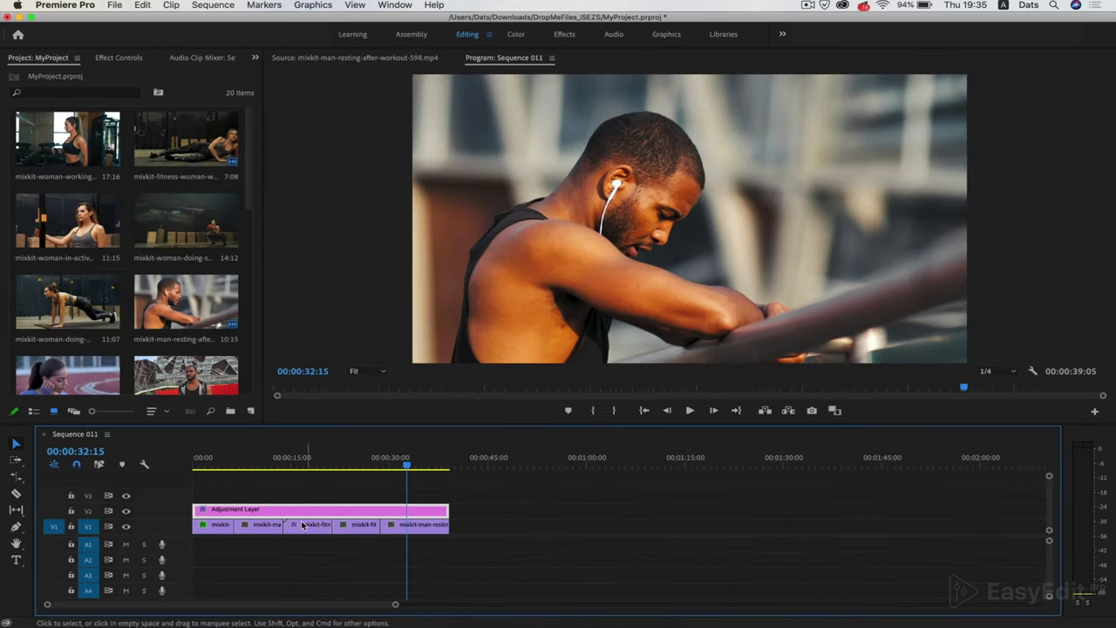
- Select the first V1 clip at the sequence start and show its Effect Controls
{"action": "left_click_drag", "start_coordinate": [209, 460], "coordinate": [181, 473]}
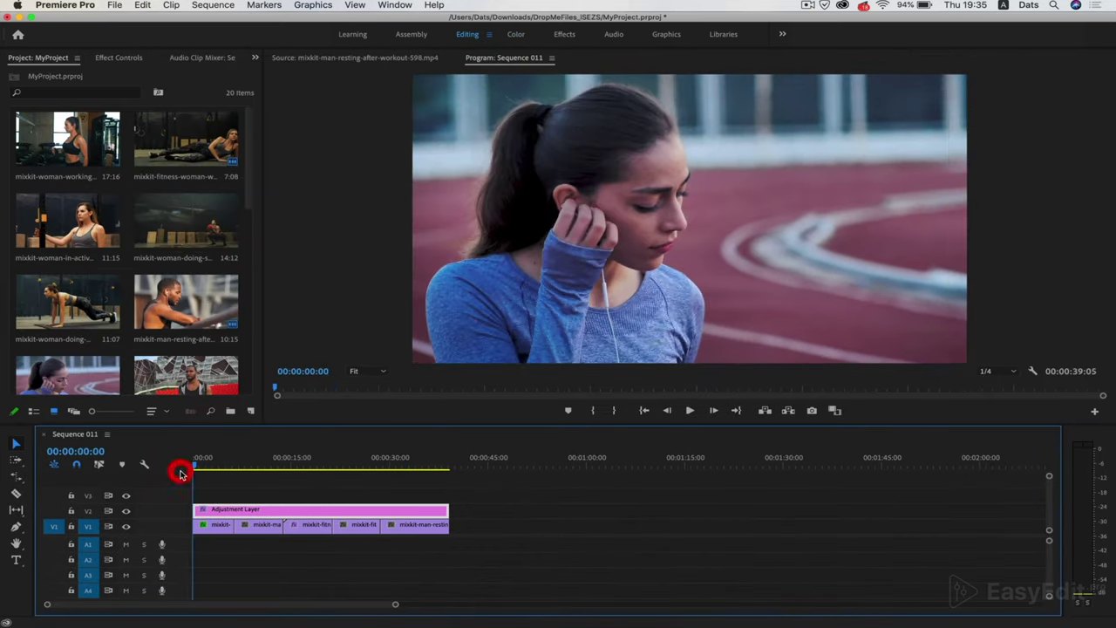
{"action": "left_click", "coordinate": [209, 524]}
{"action": "left_click", "coordinate": [129, 57]}
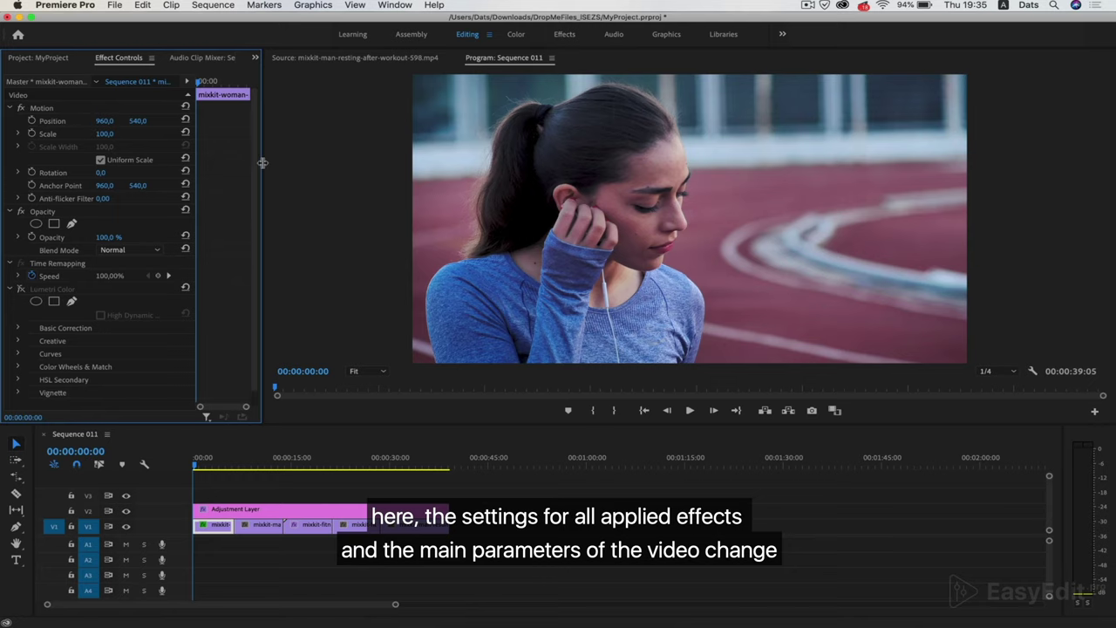
{"action": "left_click_drag", "start_coordinate": [261, 162], "coordinate": [326, 165]}
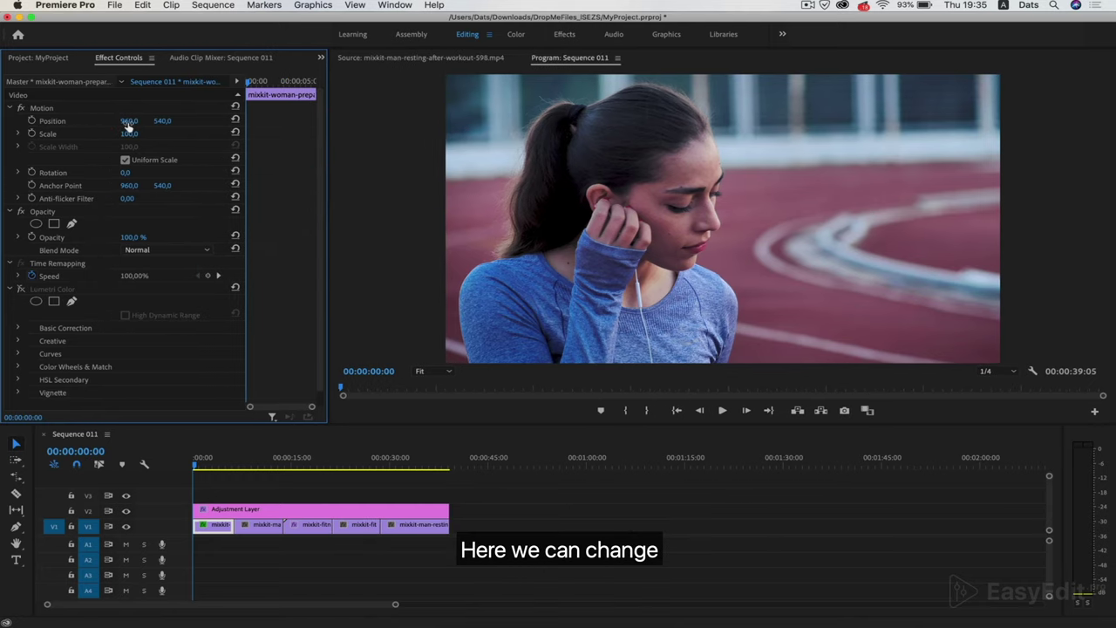
- Try Position, Scale and Rotation changes, reset each, then keyframe Position at 960, 540
{"action": "left_click_drag", "start_coordinate": [129, 121], "coordinate": [169, 121]}
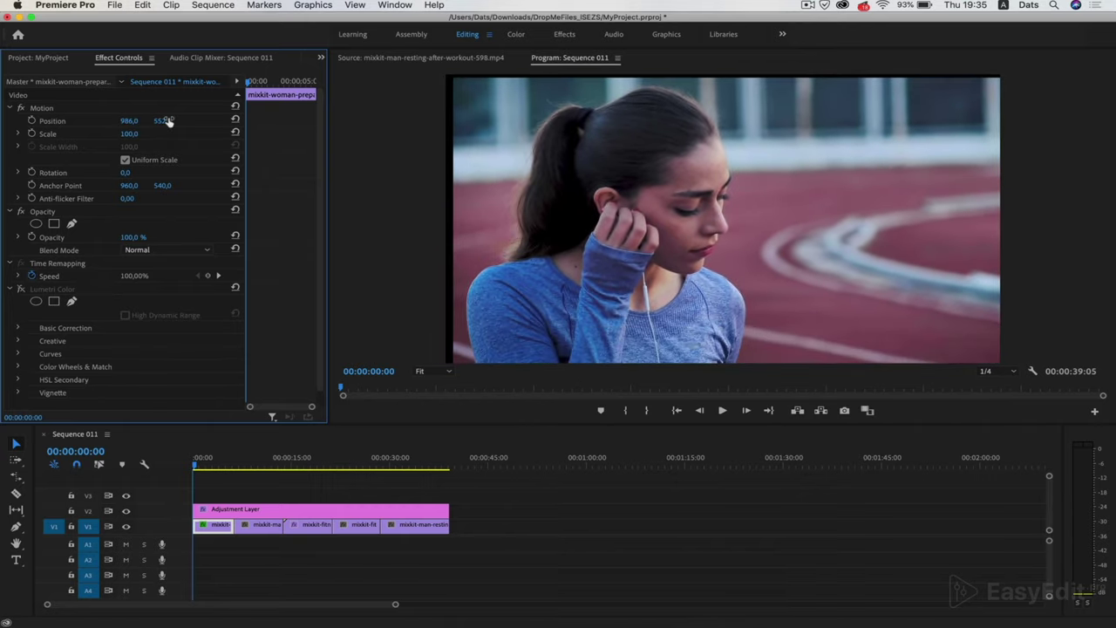
{"action": "left_click", "coordinate": [235, 122]}
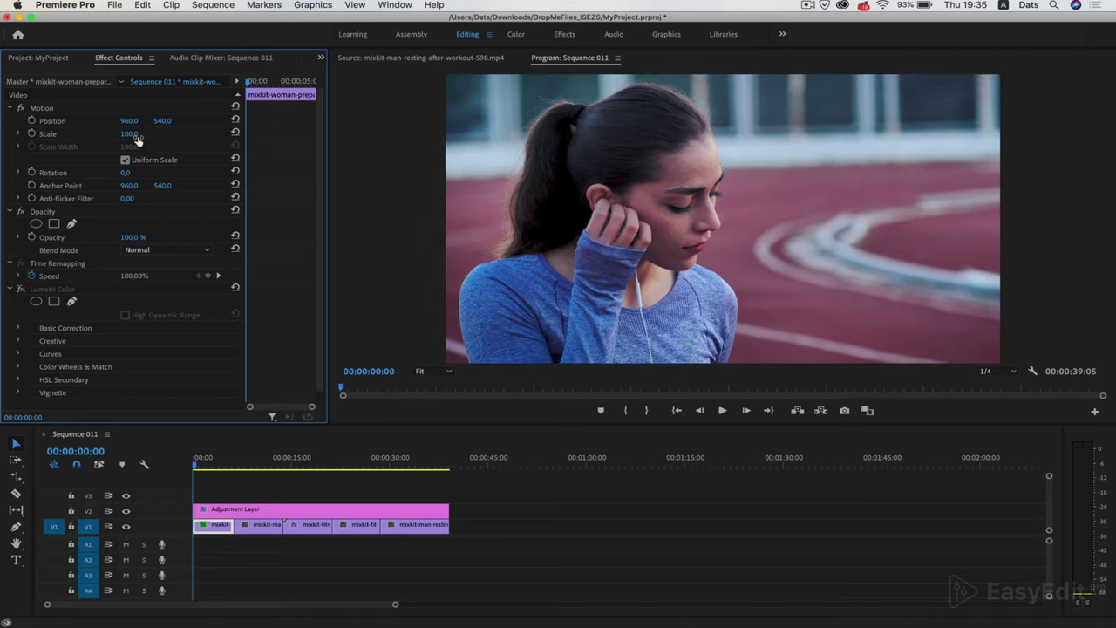
{"action": "mouse_move", "coordinate": [131, 133]}
{"action": "left_mouse_down"}
{"action": "mouse_move", "coordinate": [181, 134]}
{"action": "mouse_move", "coordinate": [53, 134]}
{"action": "mouse_move", "coordinate": [138, 133]}
{"action": "left_mouse_up"}
{"action": "left_click", "coordinate": [234, 134]}
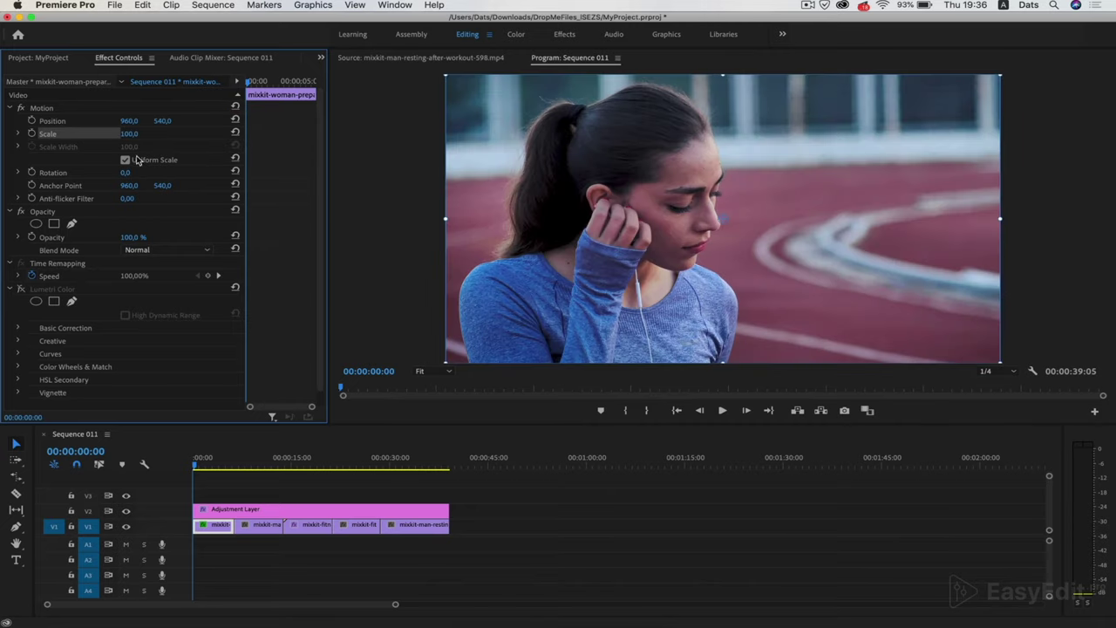
{"action": "mouse_move", "coordinate": [128, 171]}
{"action": "left_mouse_down"}
{"action": "mouse_move", "coordinate": [163, 172]}
{"action": "mouse_move", "coordinate": [100, 172]}
{"action": "mouse_move", "coordinate": [133, 173]}
{"action": "left_mouse_up"}
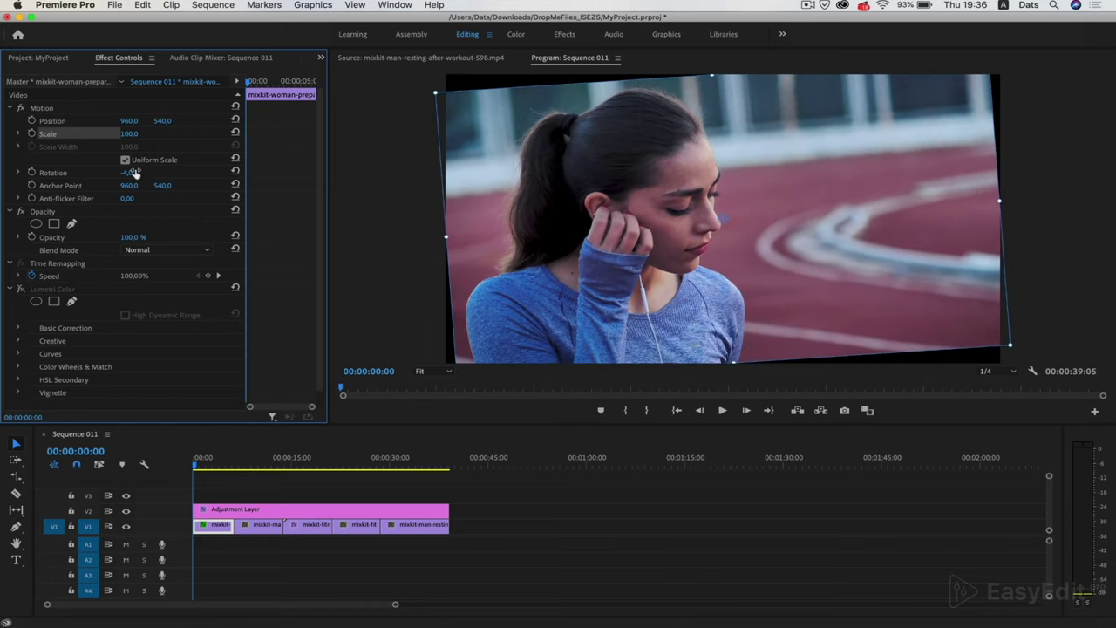
{"action": "left_click", "coordinate": [236, 173]}
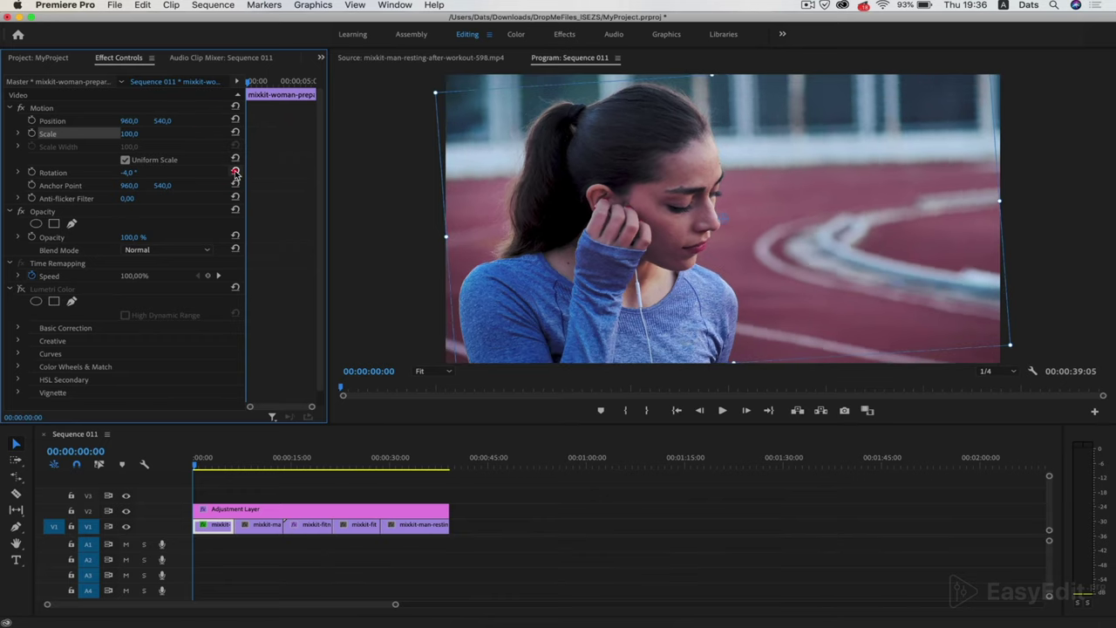
{"action": "left_click", "coordinate": [235, 172]}
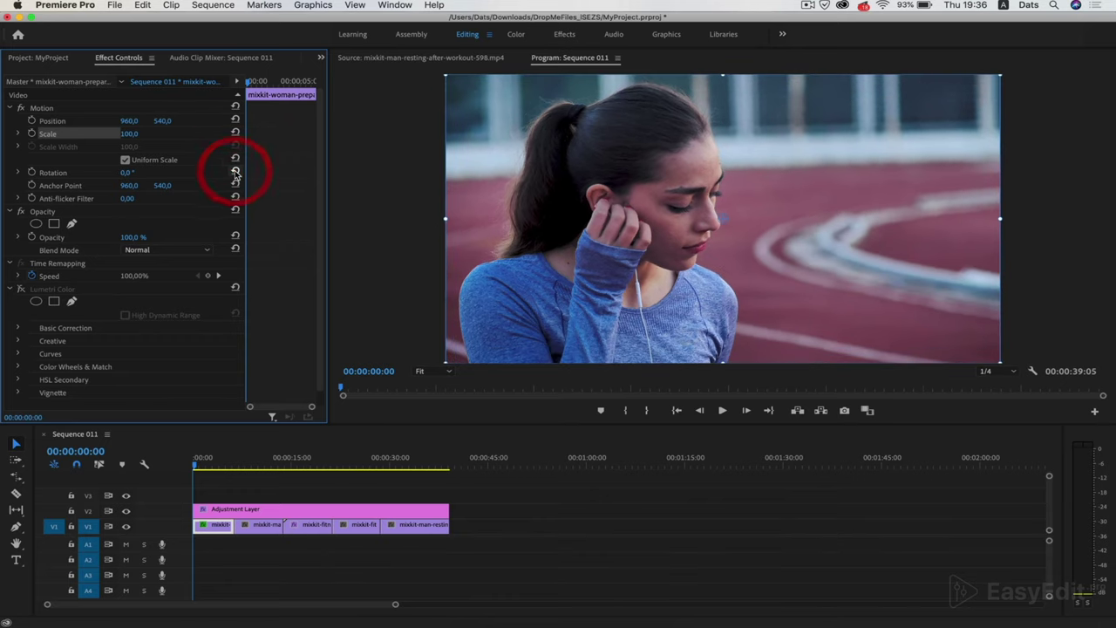
{"action": "left_click", "coordinate": [31, 121]}
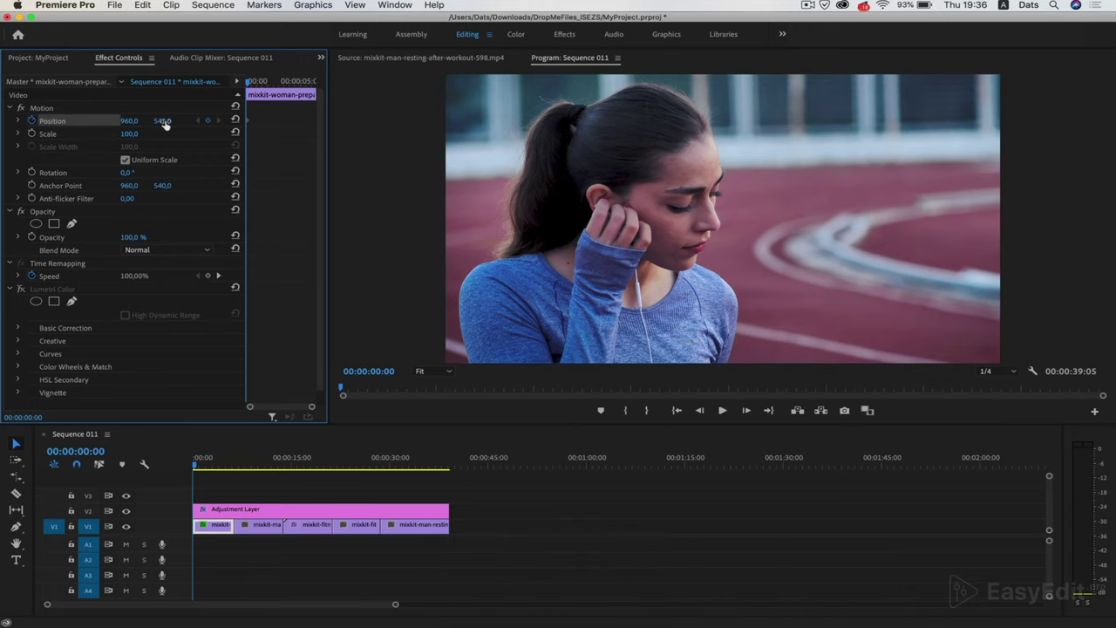
- Keyframe Scale at the start and set Position 1093, 661 with Scale 151 at 6:09
{"action": "left_click_drag", "start_coordinate": [250, 87], "coordinate": [331, 92]}
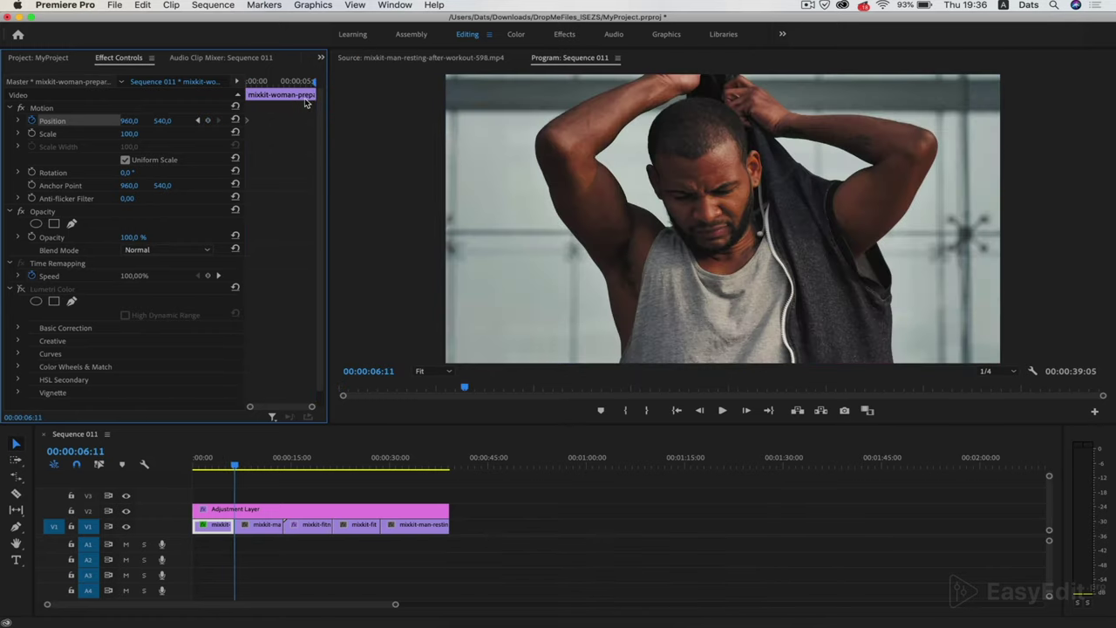
{"action": "key", "text": "Left"}
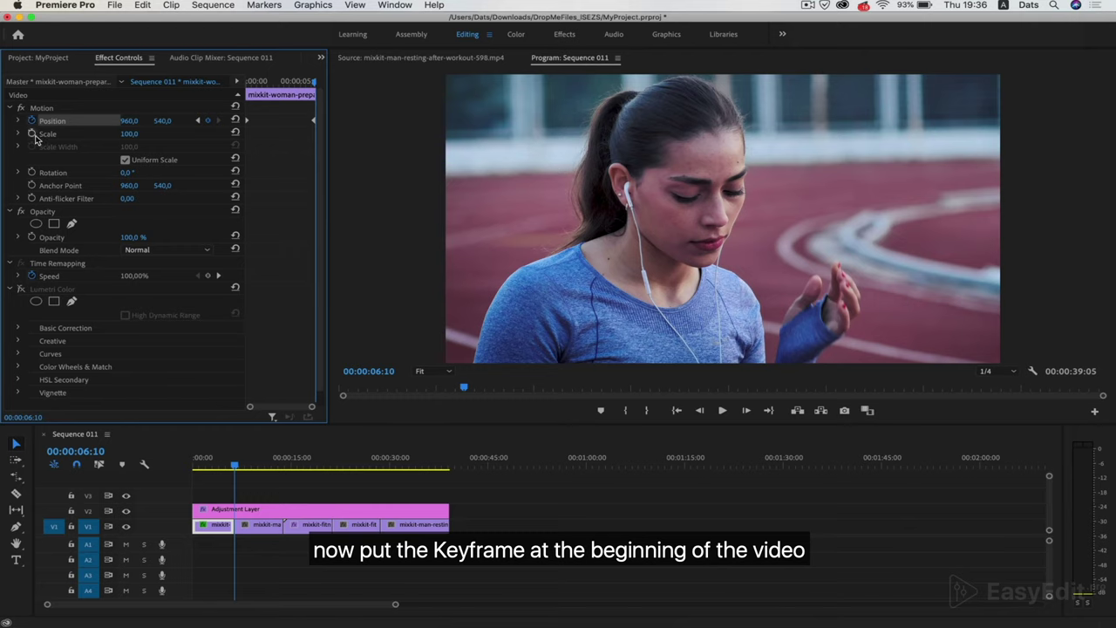
{"action": "left_click", "coordinate": [197, 121]}
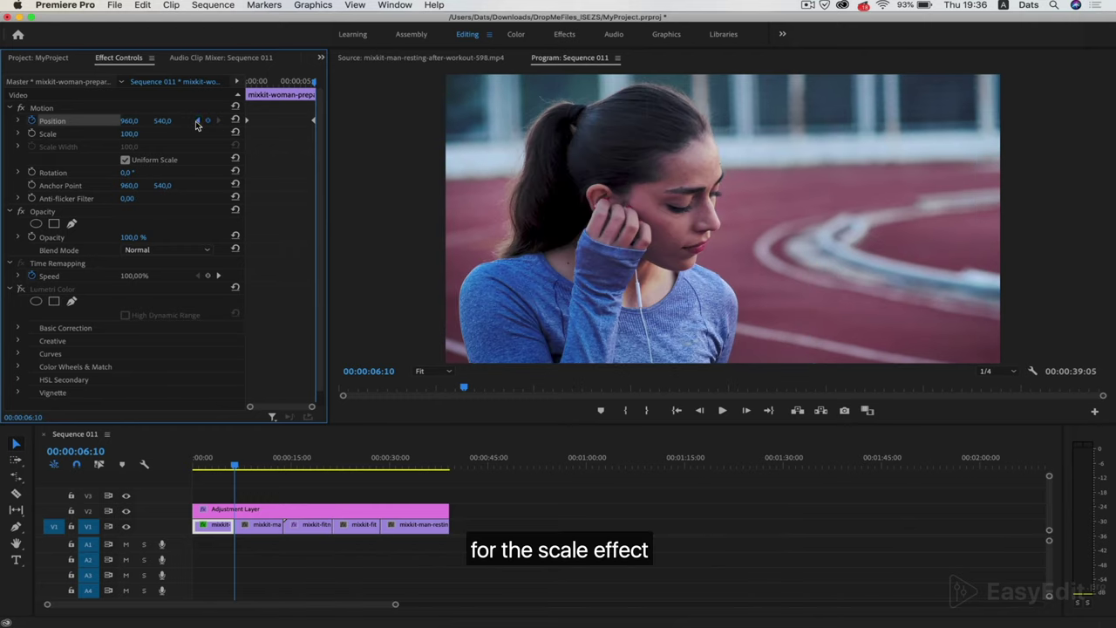
{"action": "left_click", "coordinate": [31, 134]}
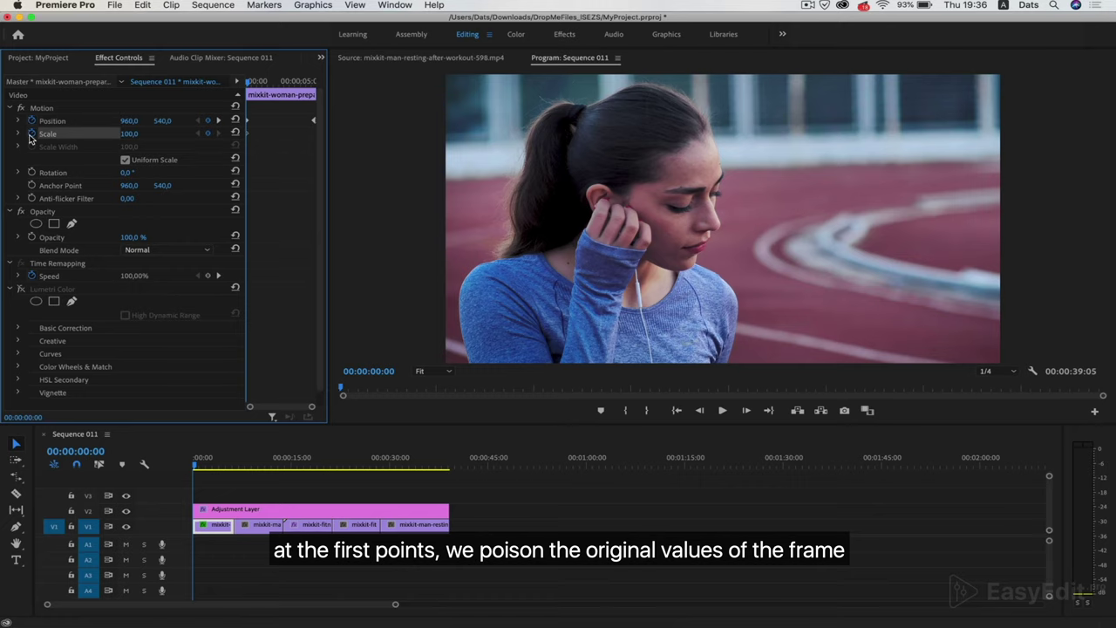
{"action": "left_click", "coordinate": [218, 121]}
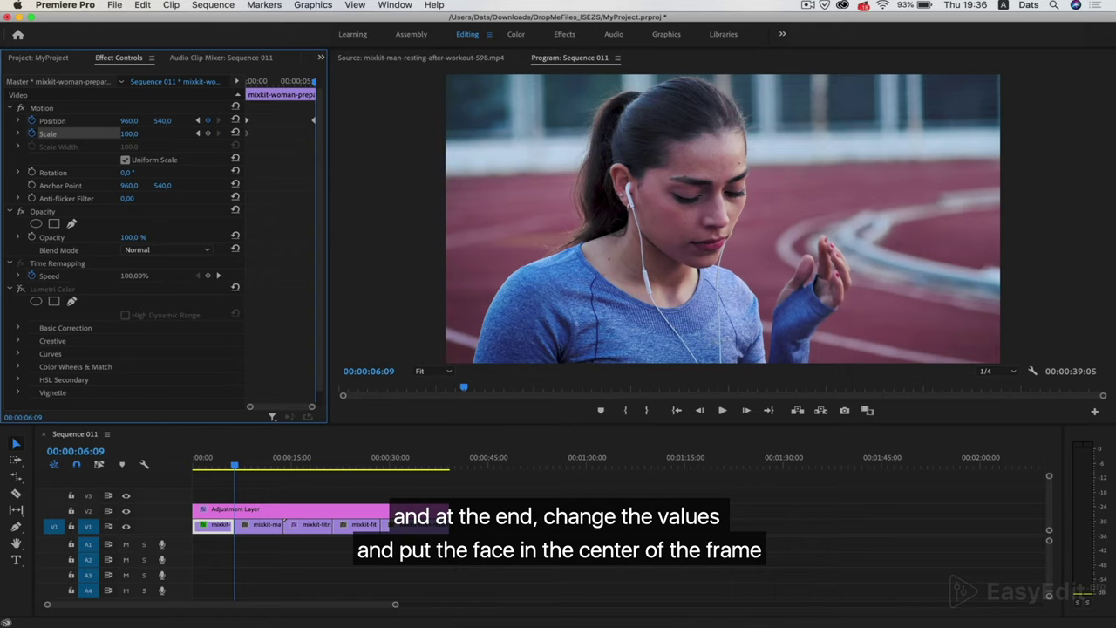
{"action": "left_click_drag", "start_coordinate": [129, 134], "coordinate": [169, 120]}
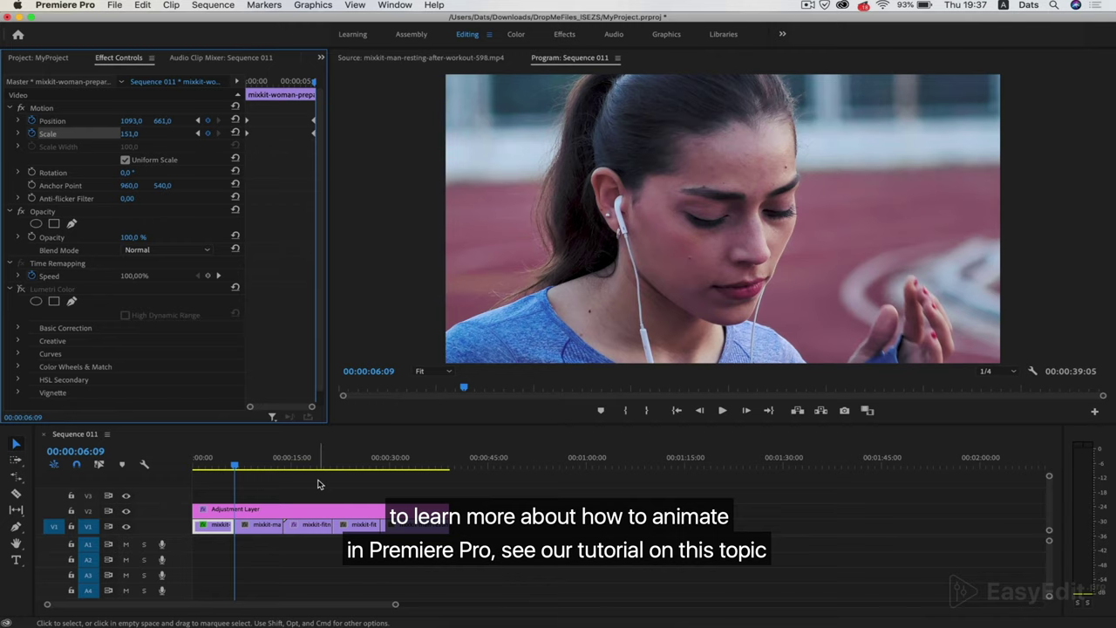
- Play the push-in from the sequence start, then switch to the Effects workspace
{"action": "left_click", "coordinate": [118, 480]}
{"action": "key", "text": "Home"}
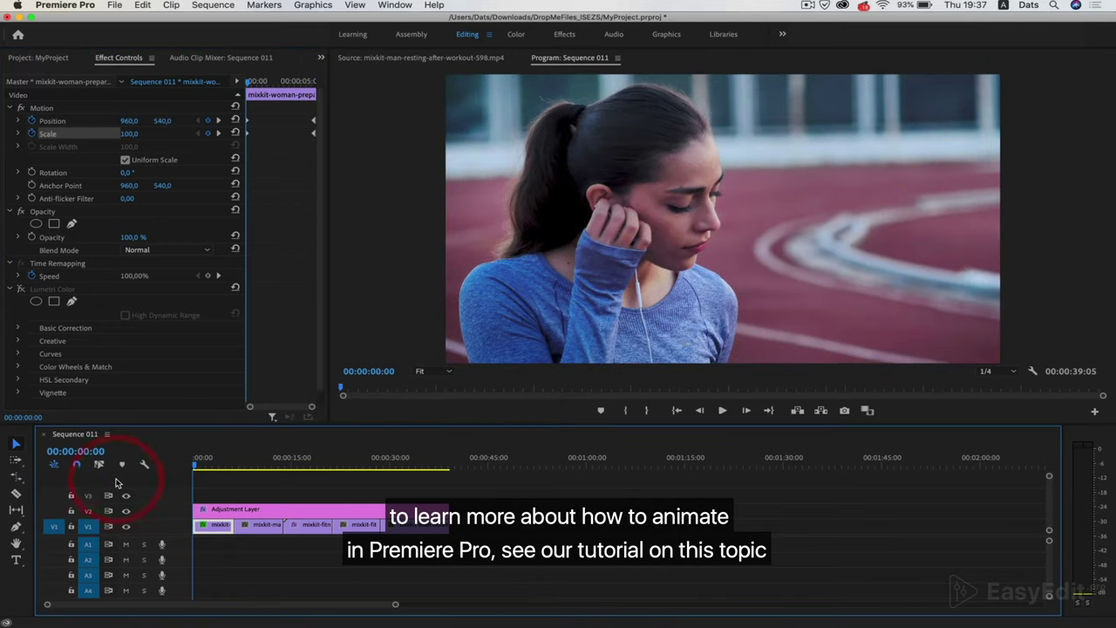
{"action": "key", "text": "space"}
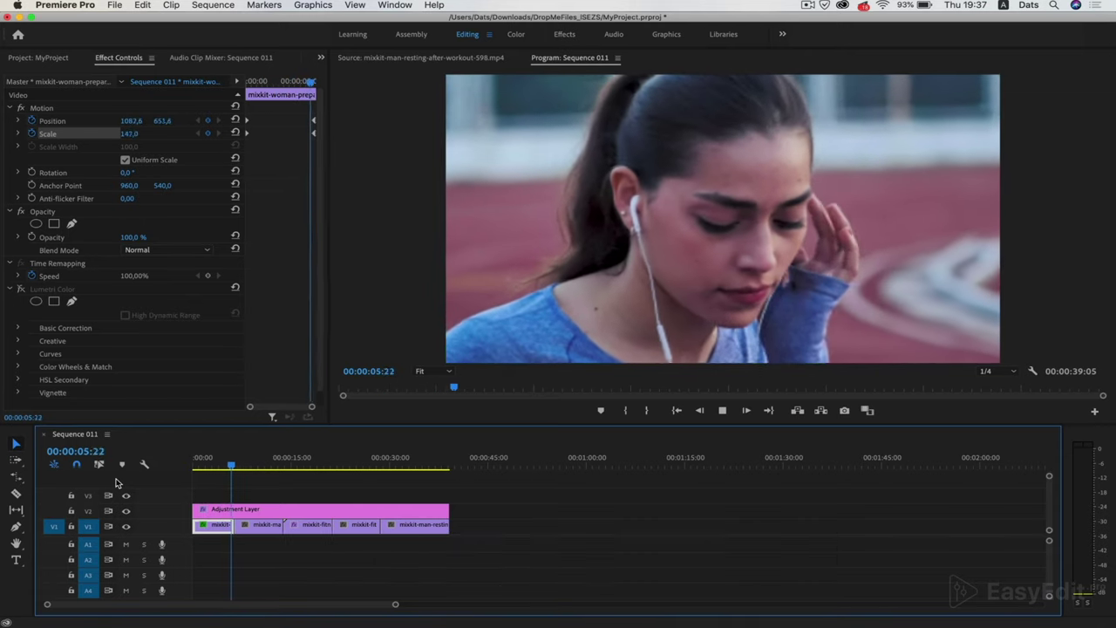
{"action": "left_click", "coordinate": [246, 467]}
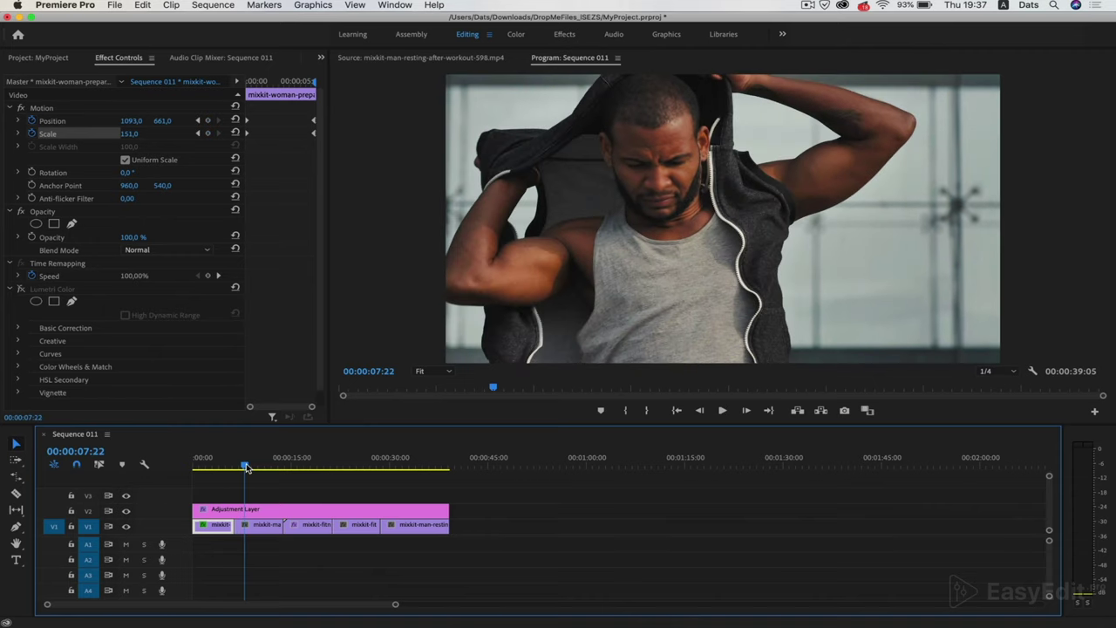
{"action": "left_click", "coordinate": [566, 35]}
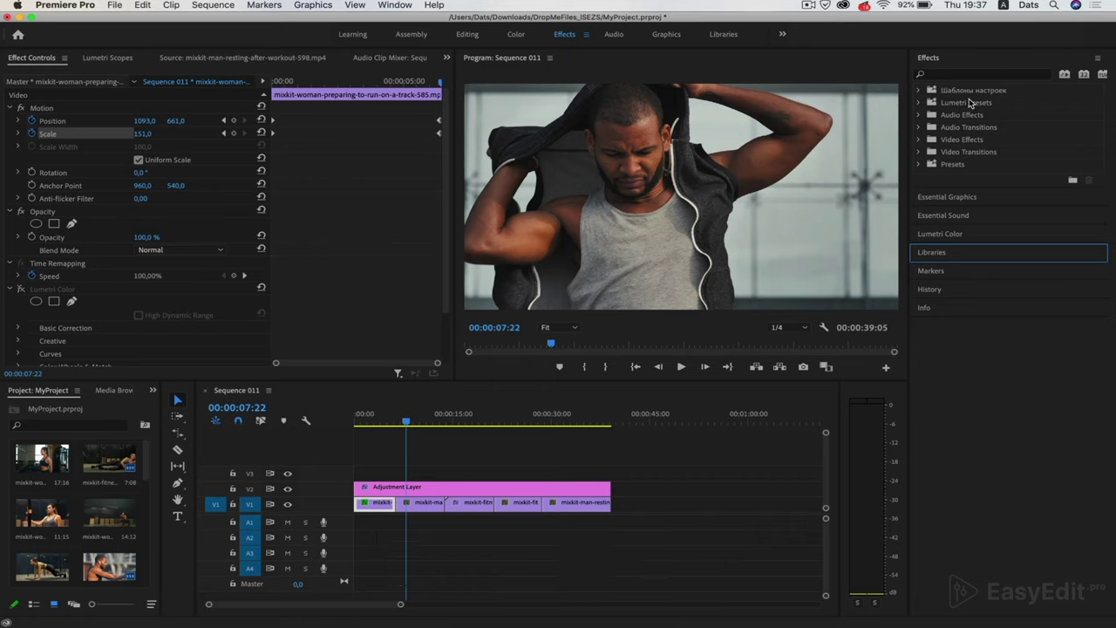
- Search effects for 'blu', select Fast Blur, and move the playhead to 00:00:03:11
{"action": "left_click", "coordinate": [921, 141]}
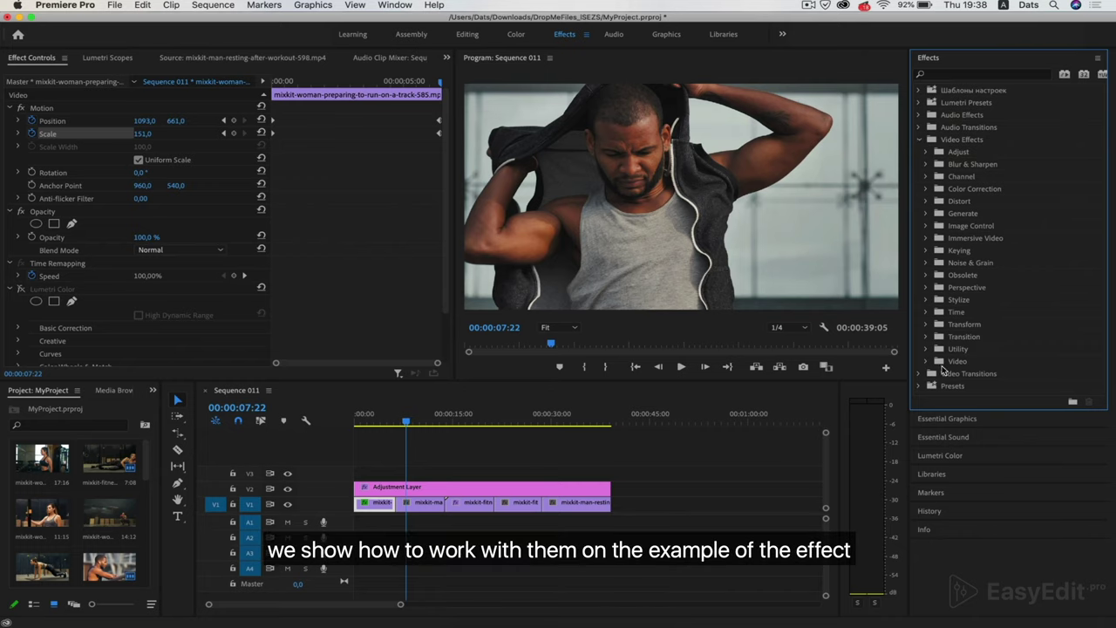
{"action": "left_click", "coordinate": [959, 74]}
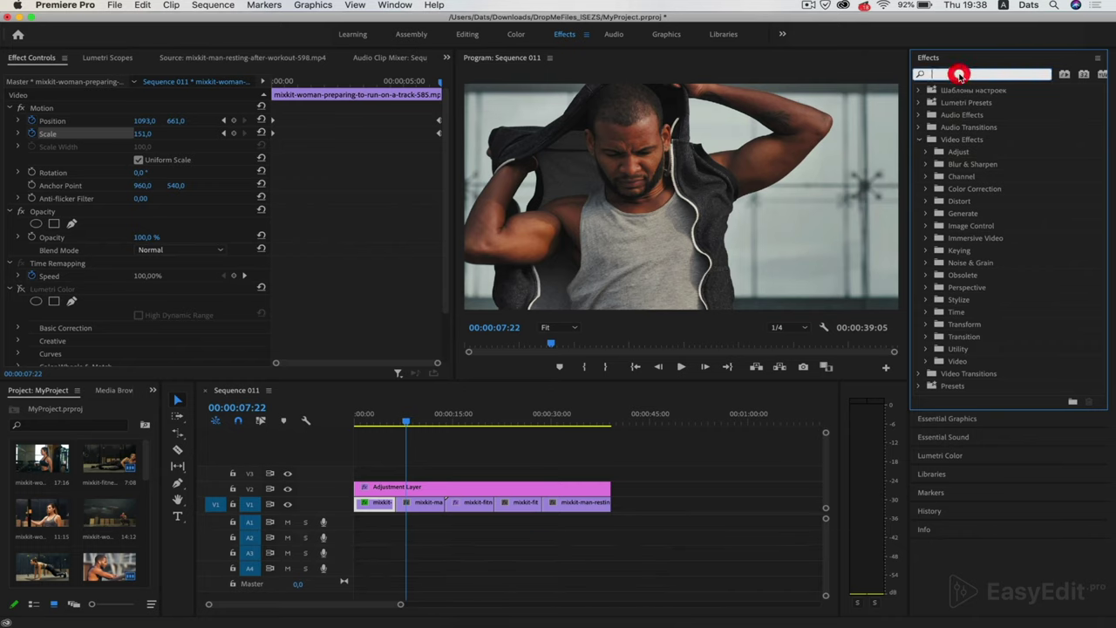
{"action": "type", "text": "blu"}
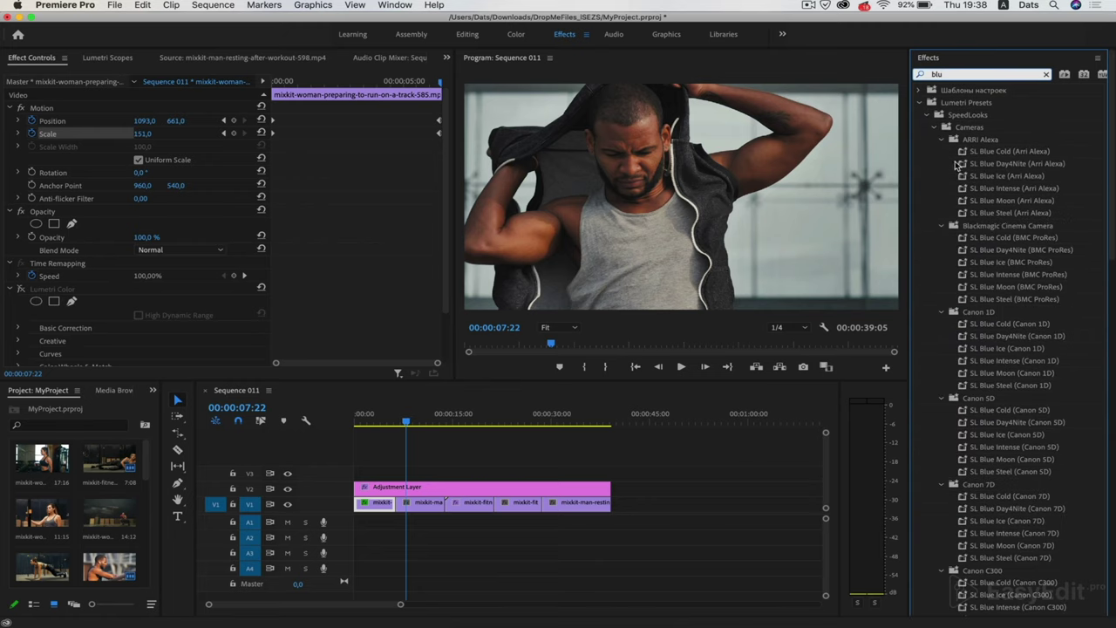
{"action": "left_click", "coordinate": [927, 115]}
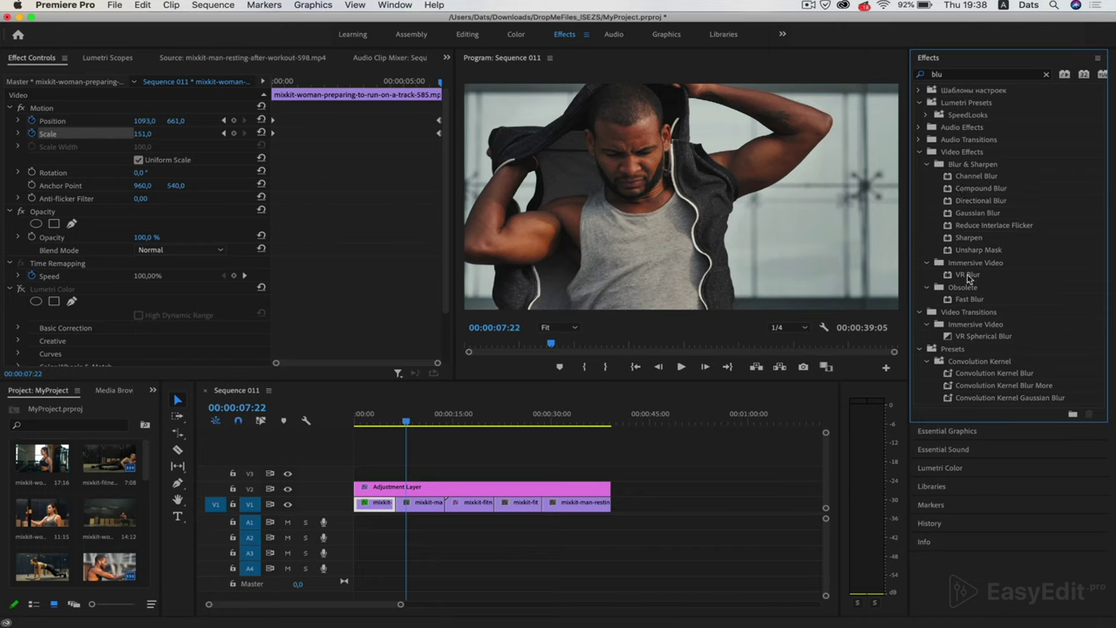
{"action": "left_click", "coordinate": [955, 301]}
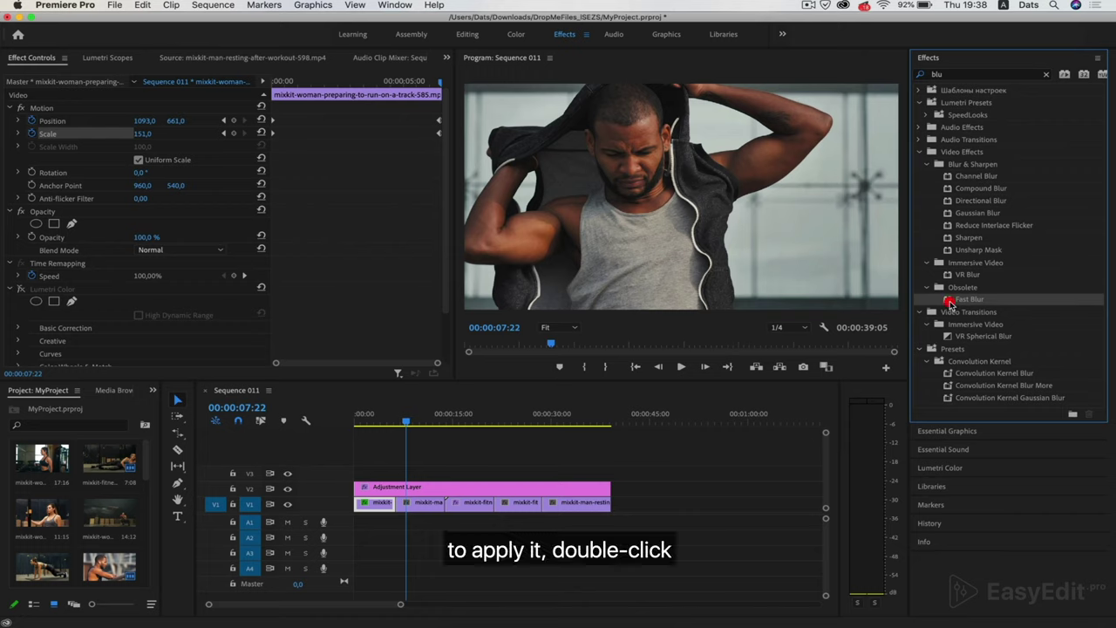
{"action": "left_click", "coordinate": [951, 301]}
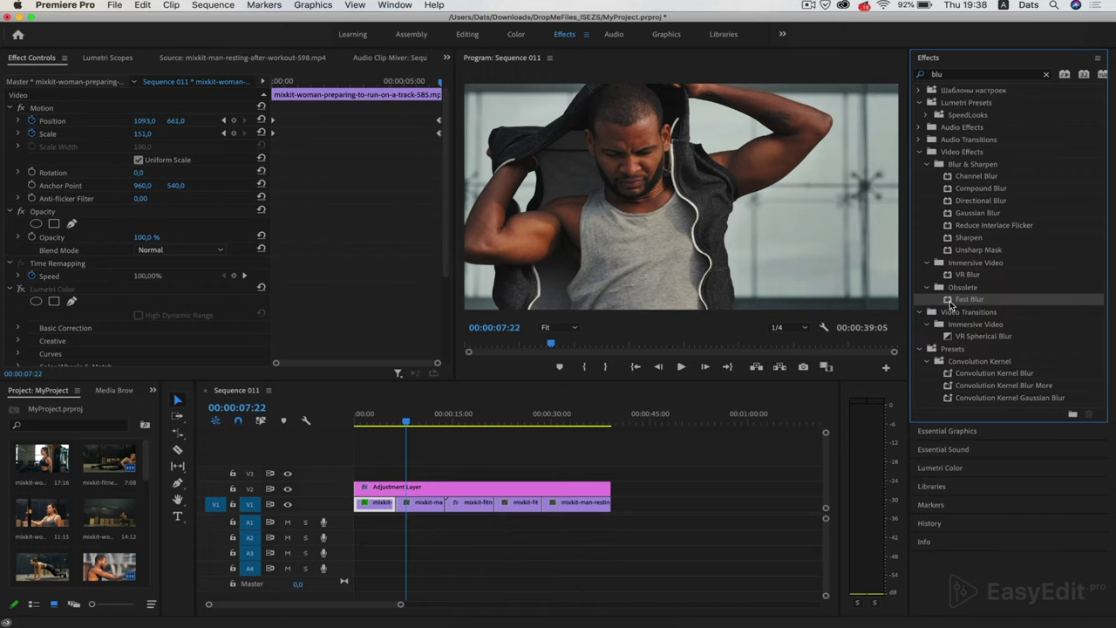
{"action": "left_click", "coordinate": [377, 422]}
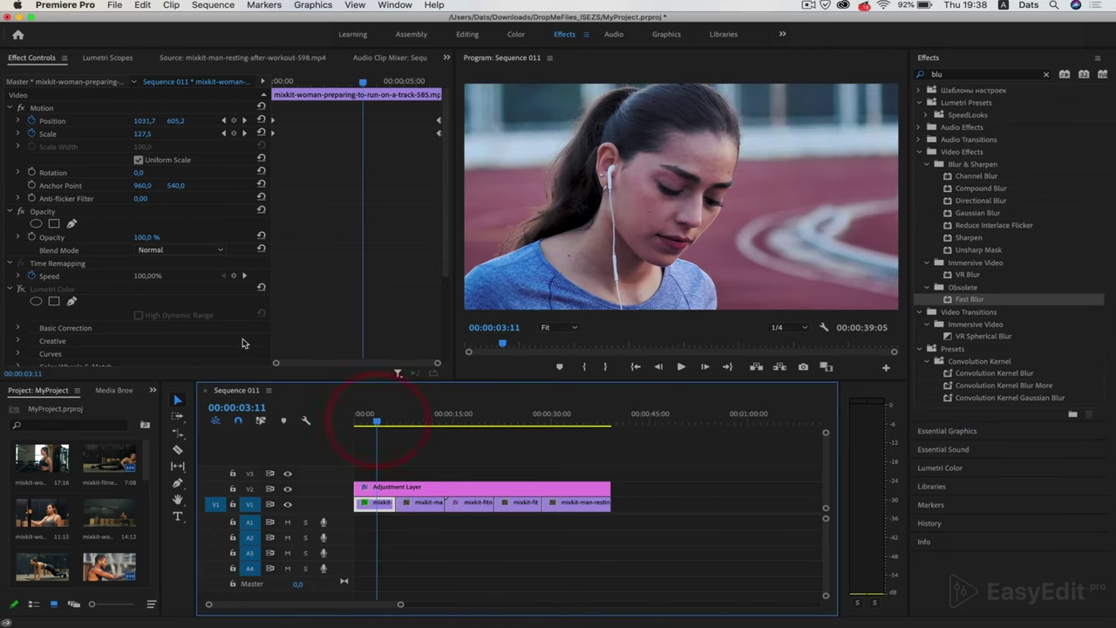
{"action": "scroll", "coordinate": [270, 302], "scroll_direction": "down", "scroll_amount": 5}
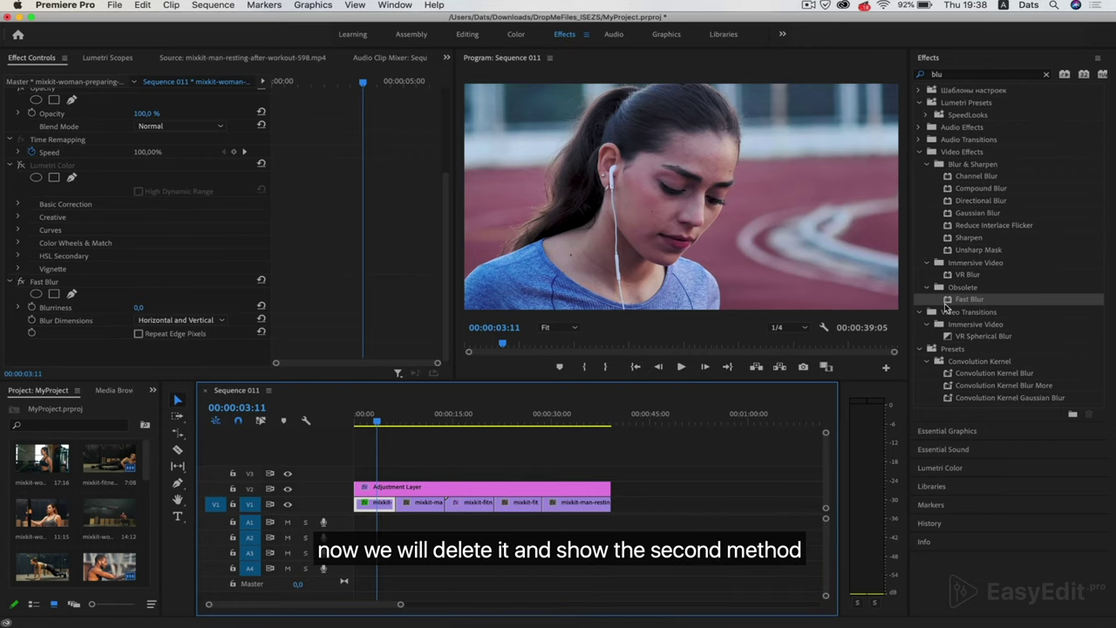
- Cut Fast Blur from the woman's clip, reapply it, and test stronger Blurriness values
{"action": "right_click", "coordinate": [48, 283]}
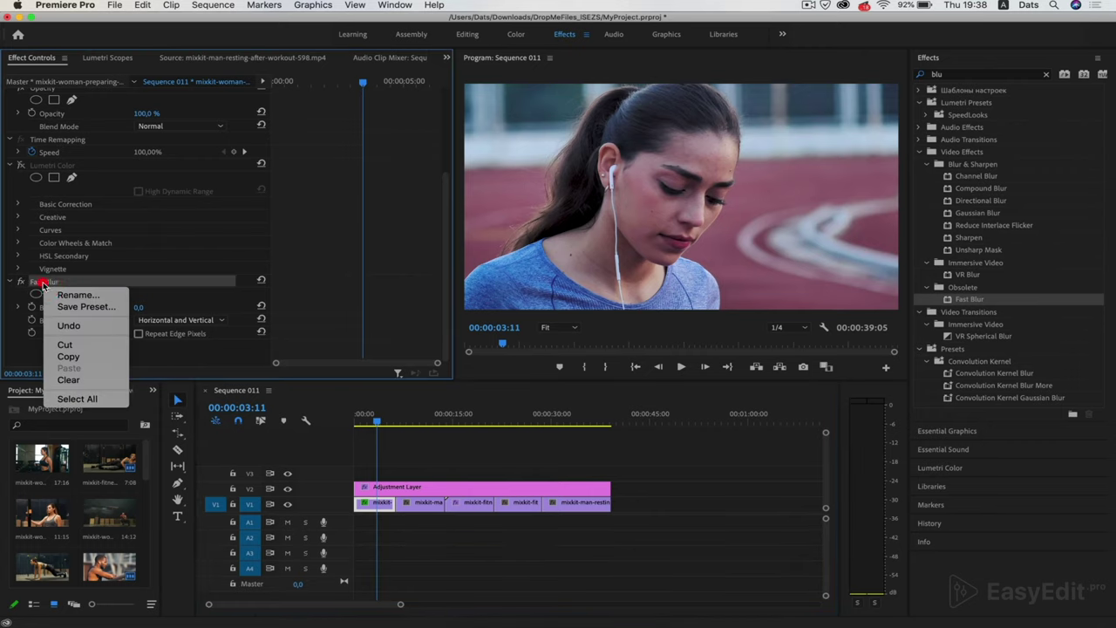
{"action": "left_click", "coordinate": [66, 344]}
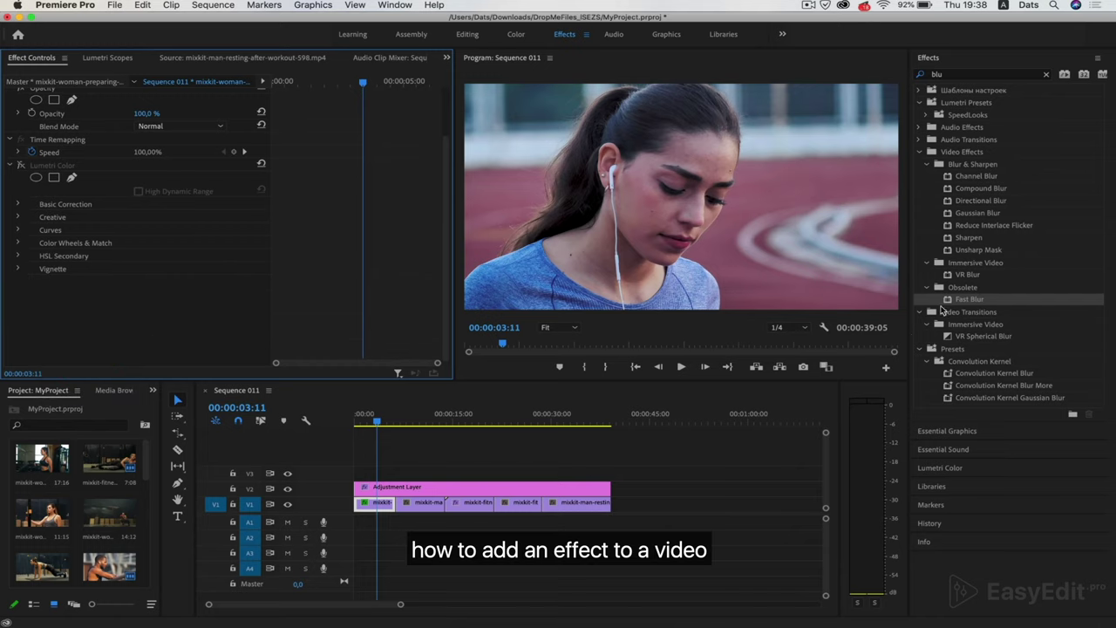
{"action": "left_click_drag", "start_coordinate": [953, 303], "coordinate": [375, 504]}
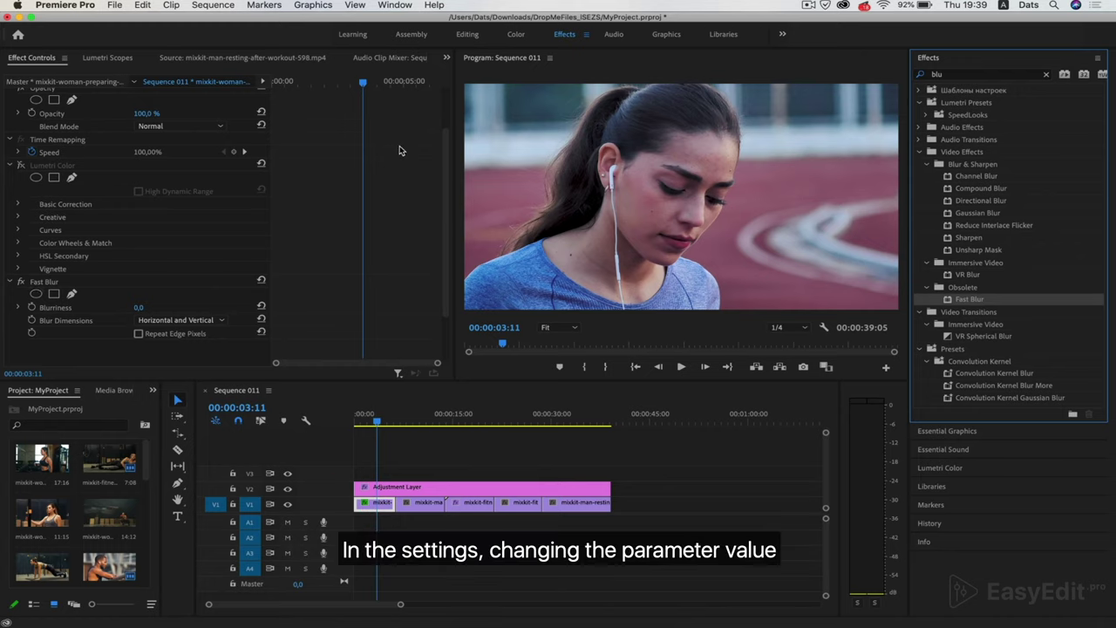
{"action": "mouse_move", "coordinate": [138, 308]}
{"action": "left_mouse_down"}
{"action": "mouse_move", "coordinate": [319, 307]}
{"action": "mouse_move", "coordinate": [138, 308]}
{"action": "left_mouse_up"}
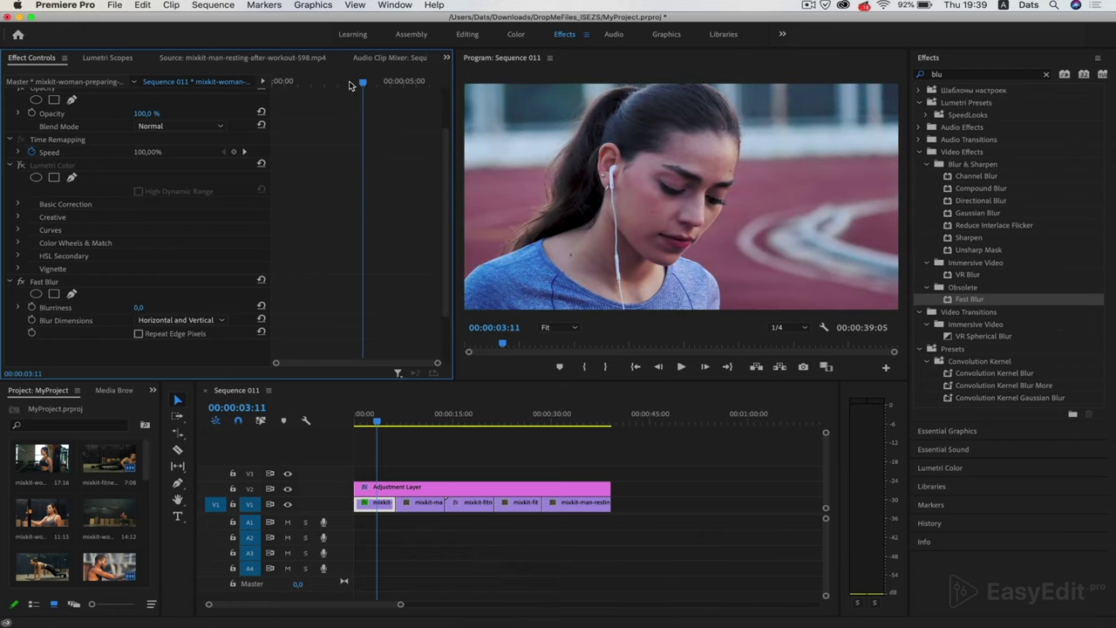
{"action": "left_click_drag", "start_coordinate": [364, 88], "coordinate": [434, 99]}
- Keyframe Blurriness from 0 at 00:00:05:16 to 26 at 00:00:06:09 and preview from 04:09
{"action": "scroll", "coordinate": [37, 316], "scroll_direction": "up", "scroll_amount": 2}
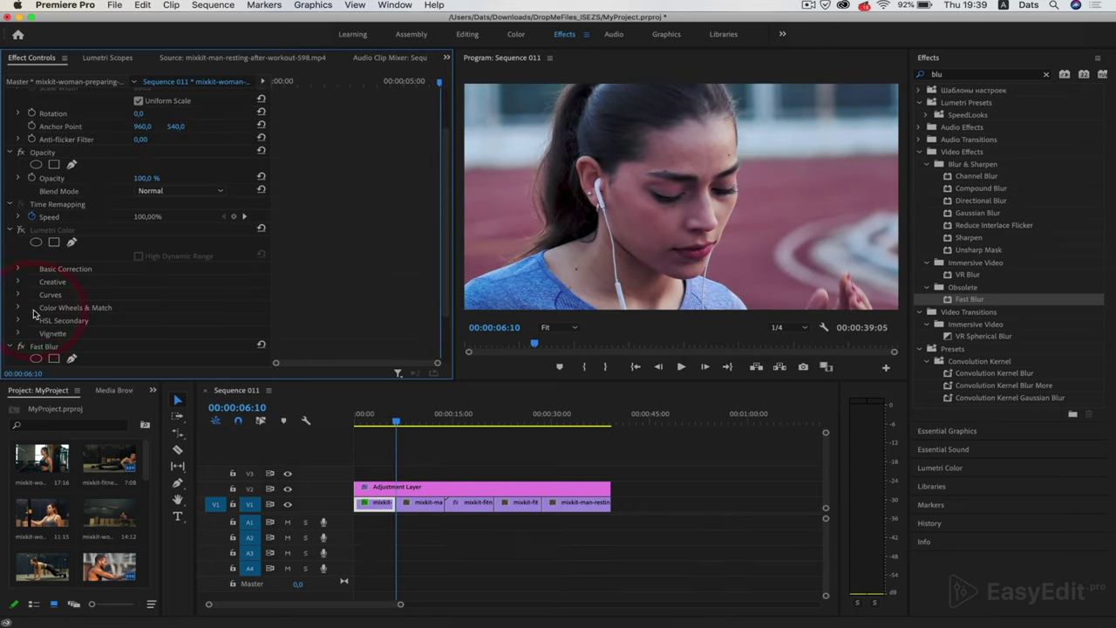
{"action": "scroll", "coordinate": [90, 318], "scroll_direction": "down", "scroll_amount": 2}
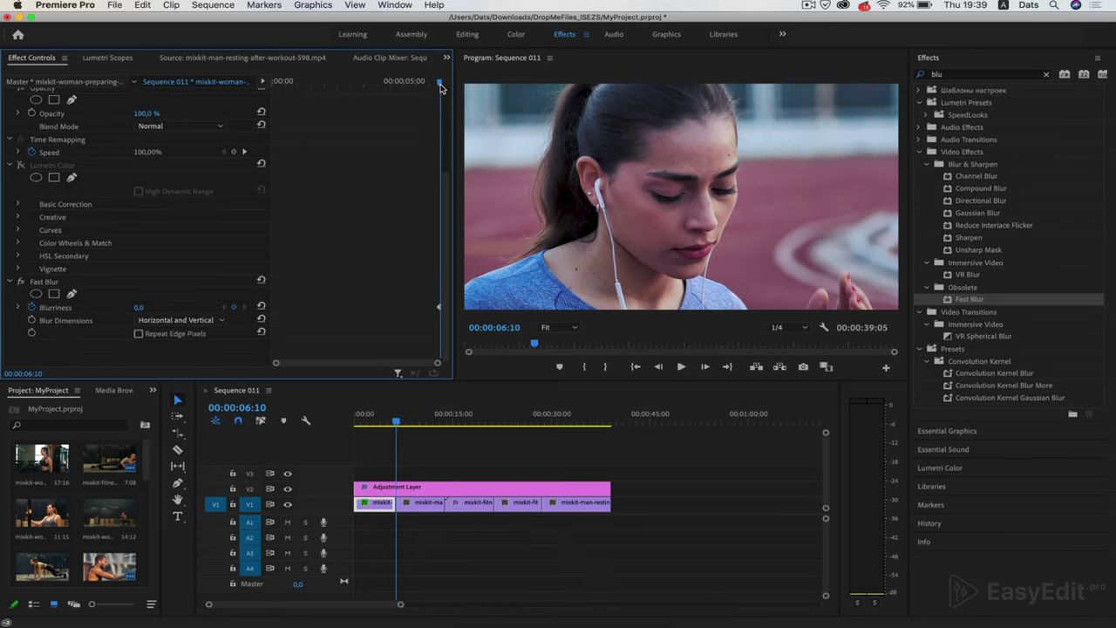
{"action": "left_click_drag", "start_coordinate": [439, 85], "coordinate": [420, 94]}
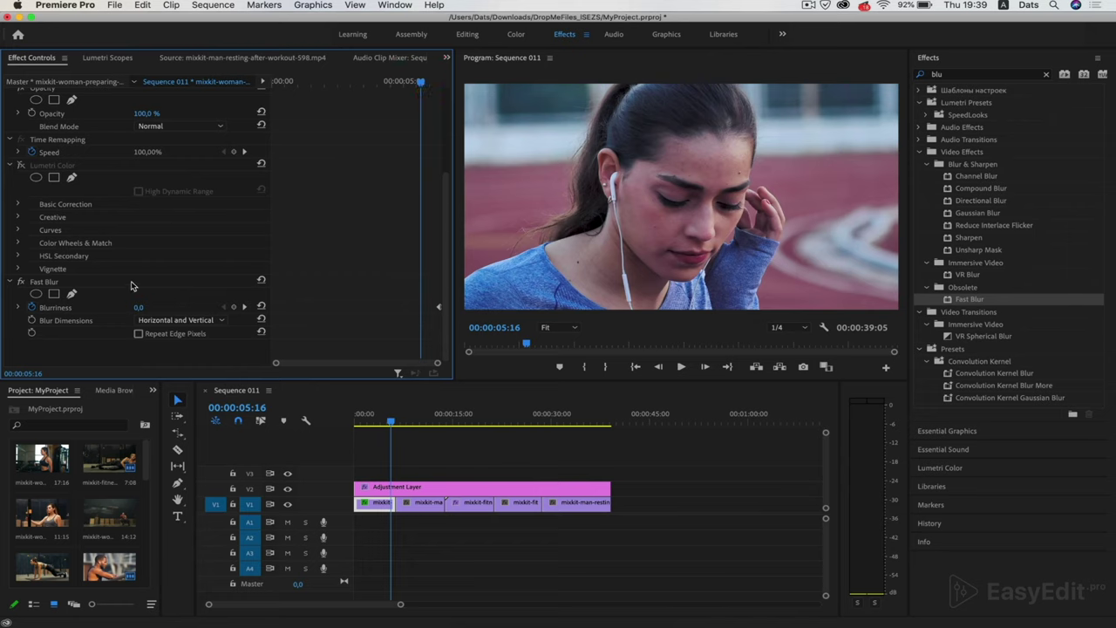
{"action": "left_click", "coordinate": [233, 308]}
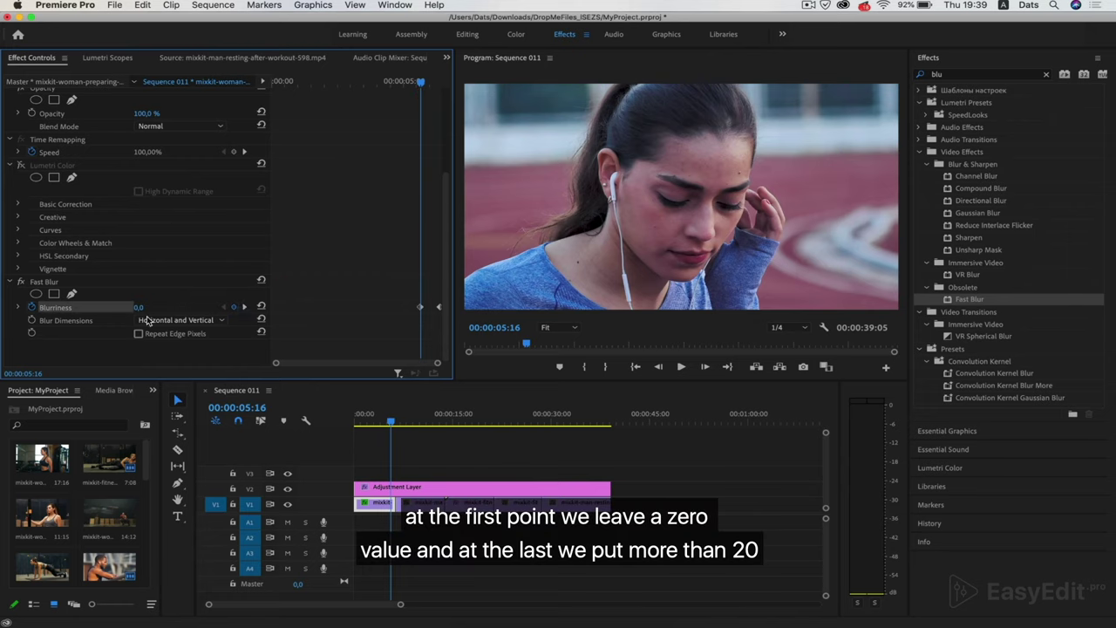
{"action": "key", "text": "space"}
{"action": "key", "text": "space"}
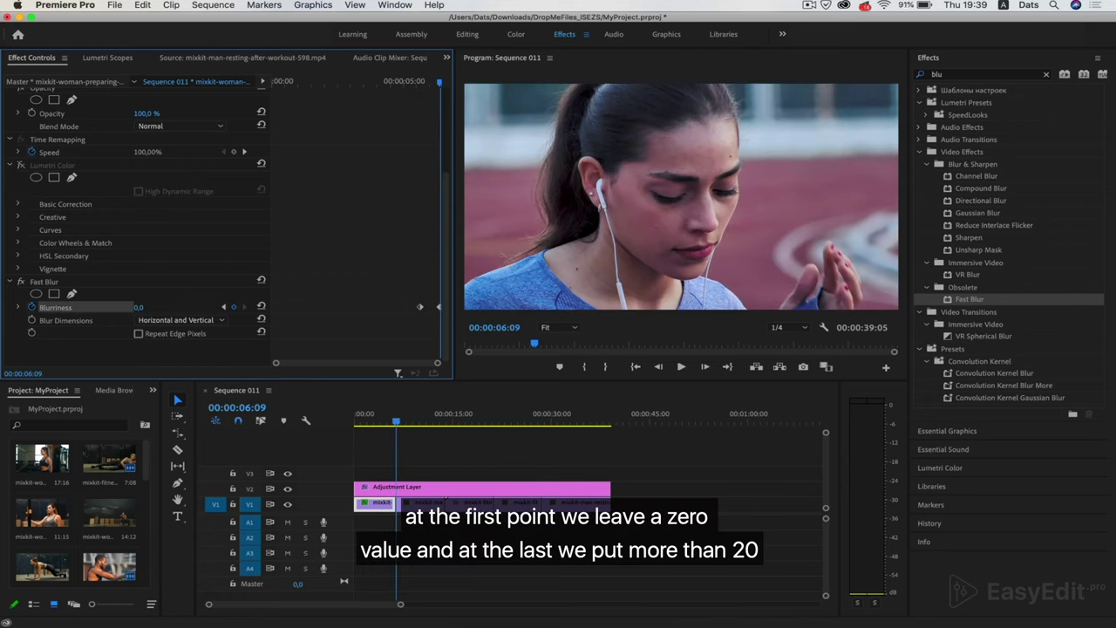
{"action": "left_click_drag", "start_coordinate": [137, 307], "coordinate": [166, 307]}
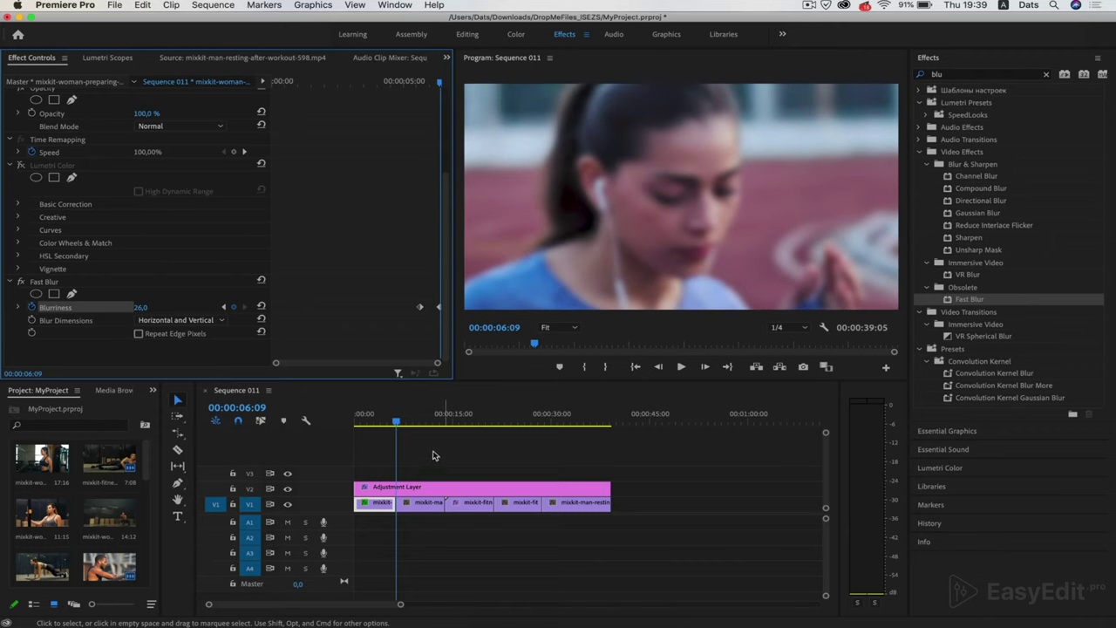
{"action": "left_click_drag", "start_coordinate": [391, 426], "coordinate": [381, 427]}
{"action": "key", "text": "space"}
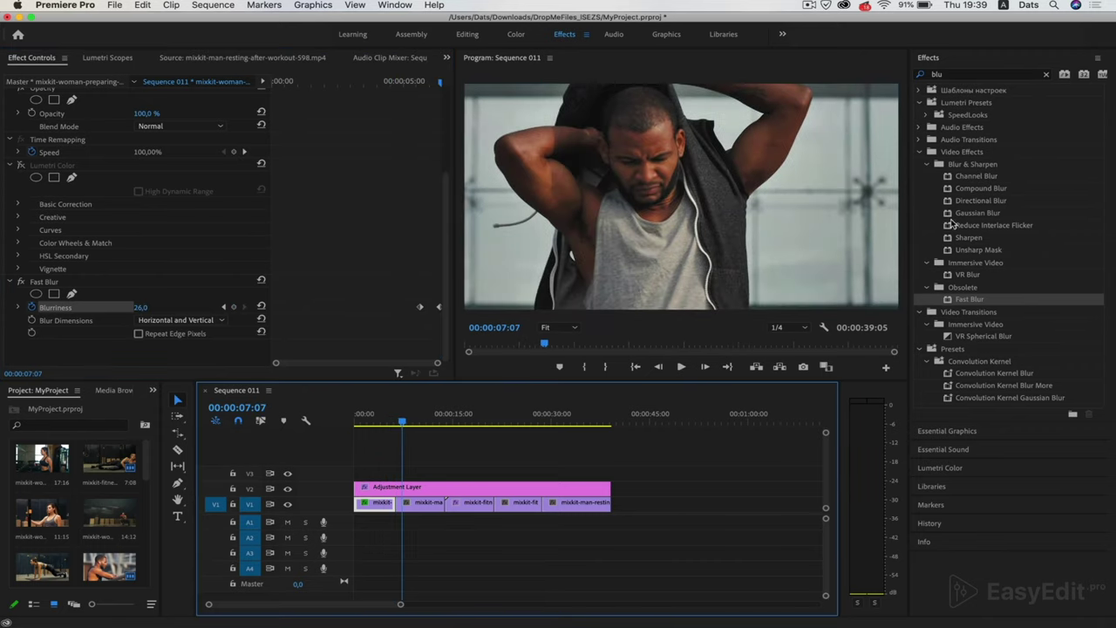
- Clear the blur search and expand Video Transitions down to the Immersive Video set
{"action": "left_click", "coordinate": [920, 103]}
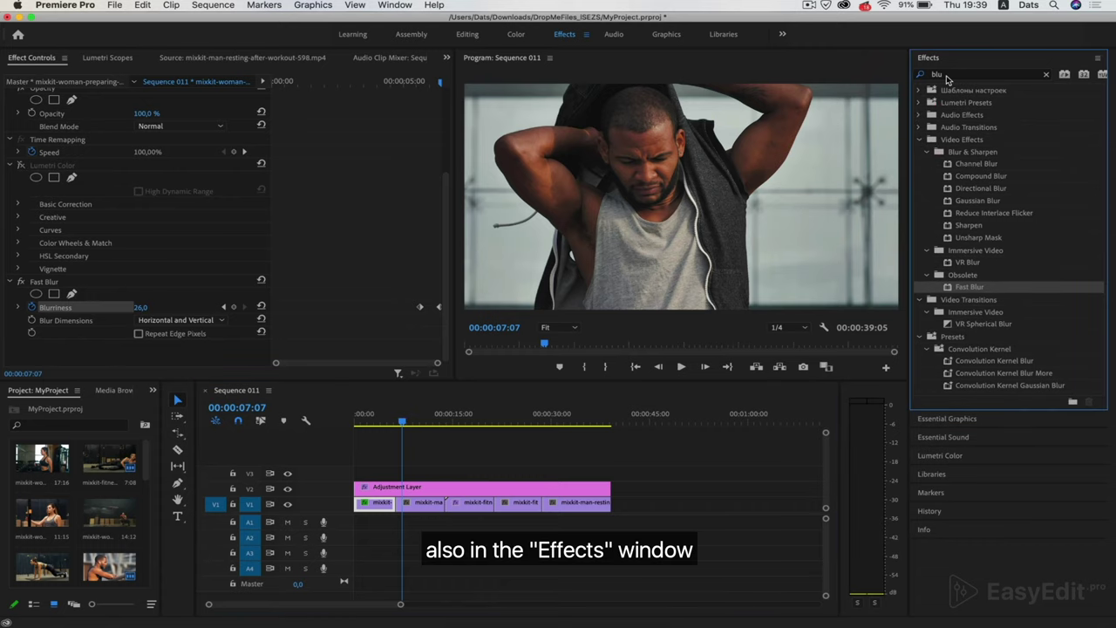
{"action": "left_click", "coordinate": [1046, 74]}
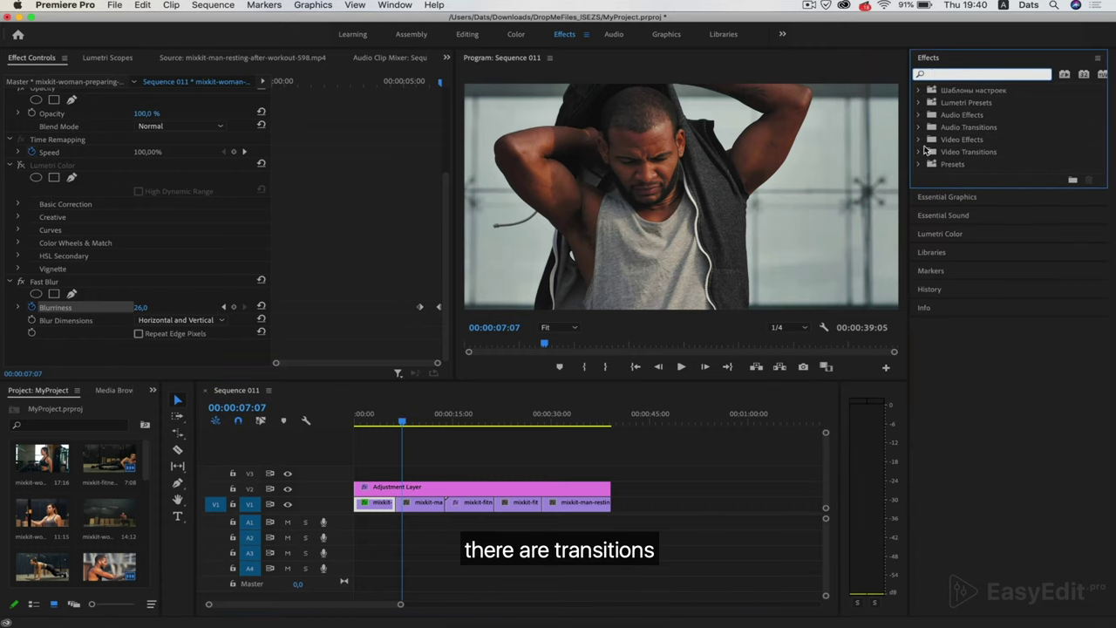
{"action": "left_click", "coordinate": [920, 140]}
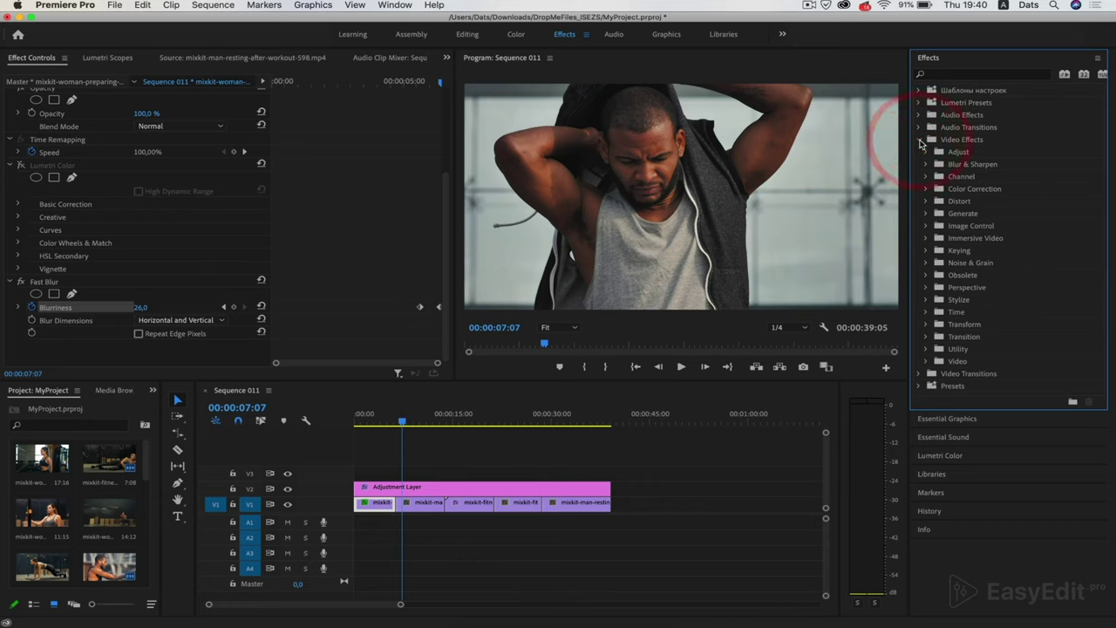
{"action": "left_click", "coordinate": [926, 335]}
{"action": "left_click", "coordinate": [919, 378]}
{"action": "left_click", "coordinate": [926, 404]}
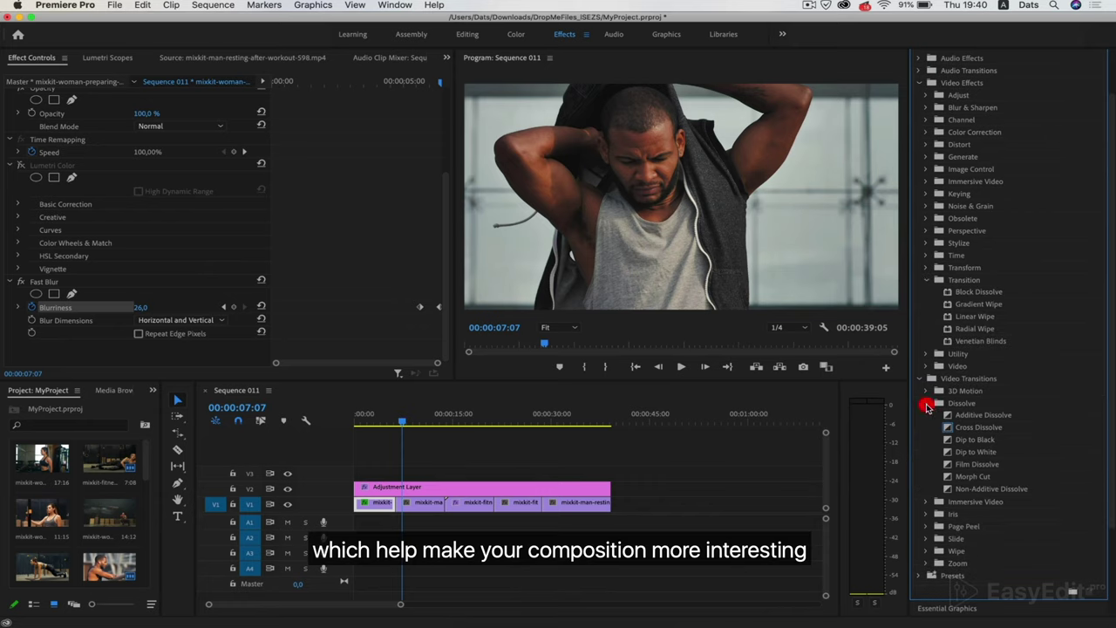
{"action": "left_click", "coordinate": [927, 403]}
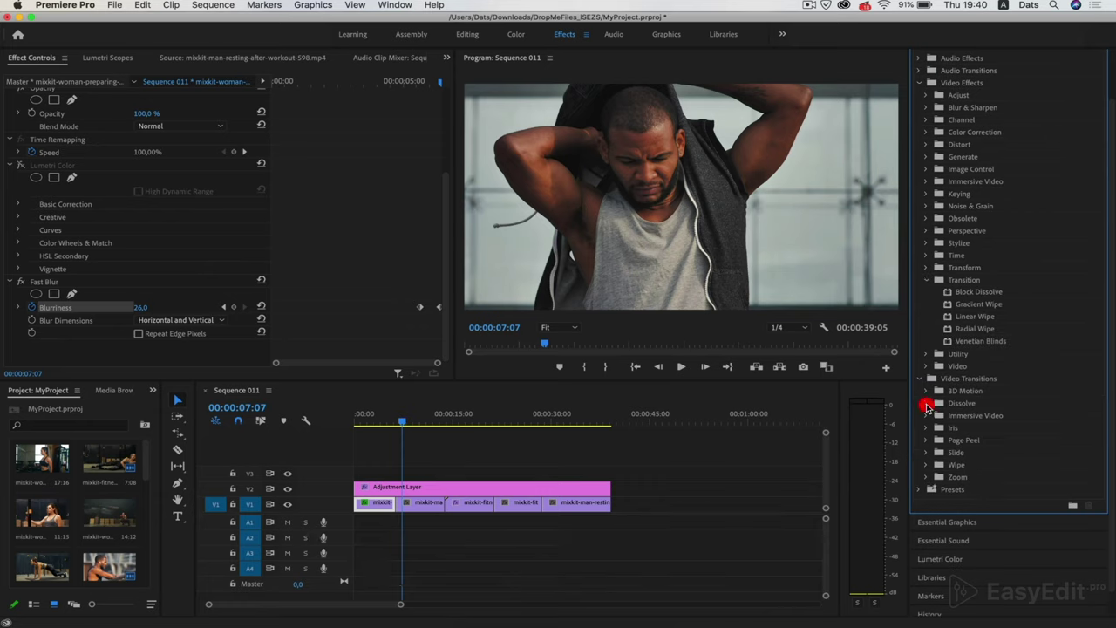
{"action": "left_click", "coordinate": [926, 415]}
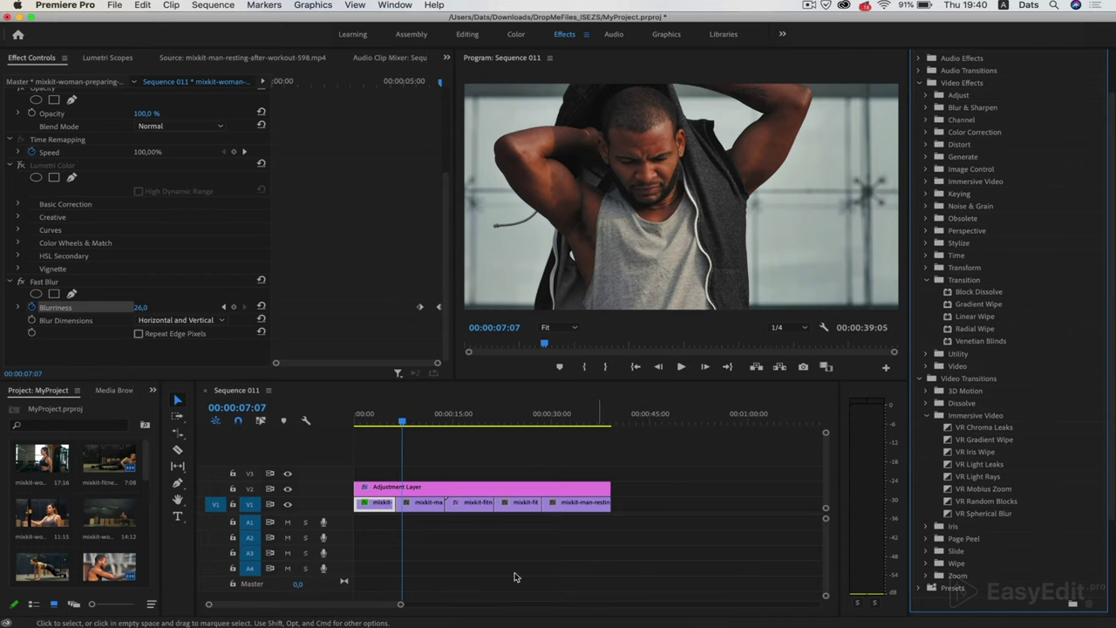
- Zoom the timeline so clips fill the tracks and scrub toward the later clips
{"action": "left_click_drag", "start_coordinate": [401, 604], "coordinate": [374, 605]}
{"action": "left_click", "coordinate": [488, 424]}
{"action": "left_click_drag", "start_coordinate": [509, 427], "coordinate": [778, 438]}
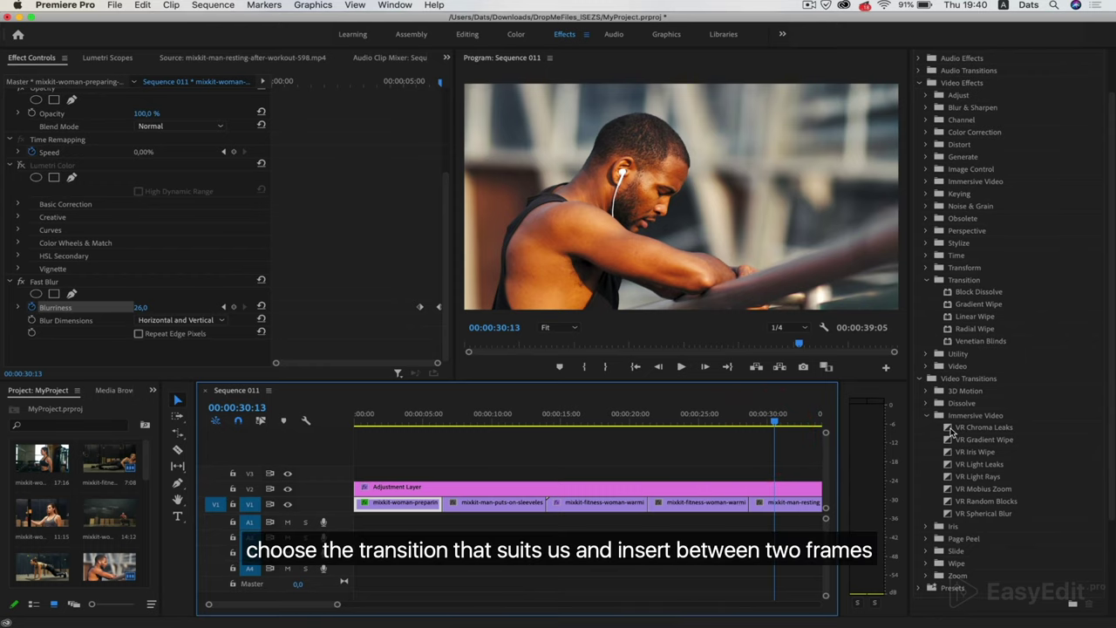
- Place VR Chroma Leaks on the cut between the warm-up and man-resting clips
{"action": "left_click_drag", "start_coordinate": [952, 433], "coordinate": [919, 436]}
{"action": "left_click_drag", "start_coordinate": [755, 514], "coordinate": [748, 510]}
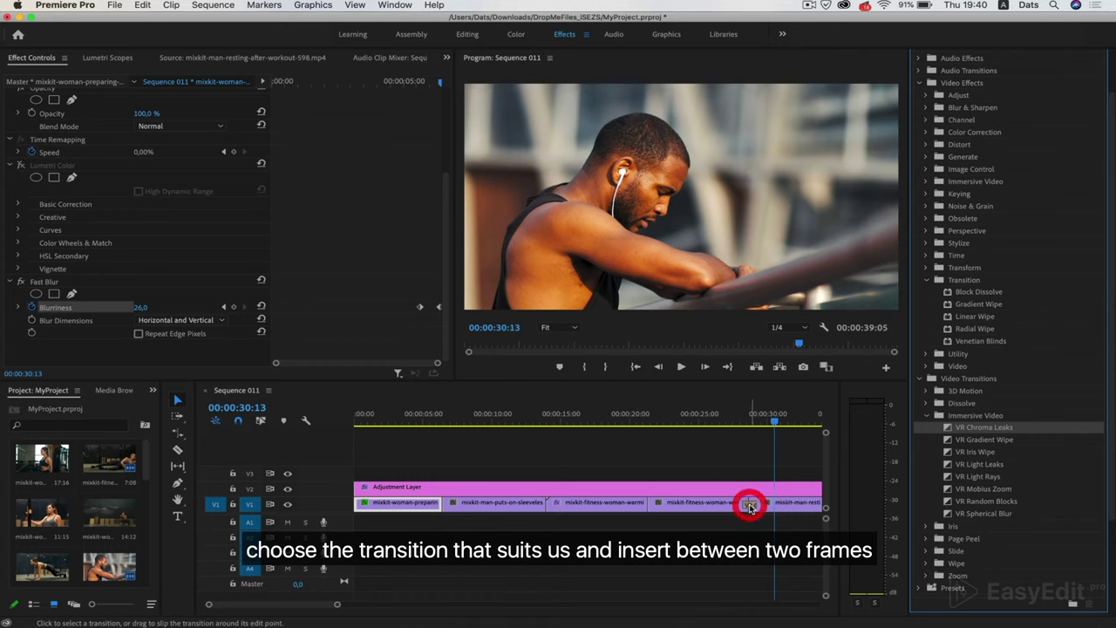
{"action": "left_click", "coordinate": [740, 423]}
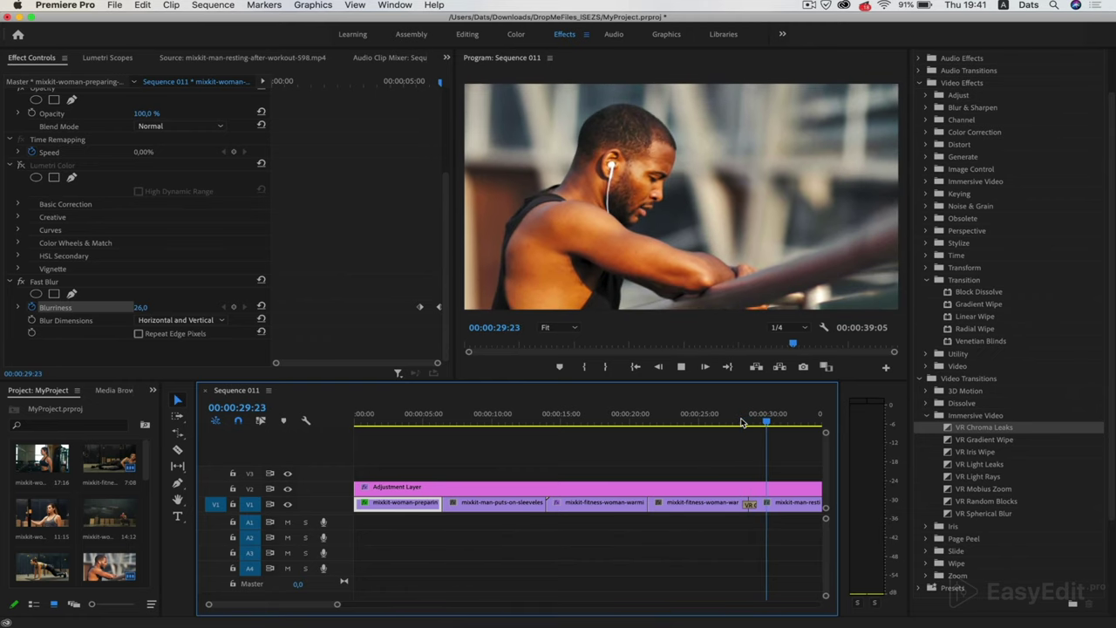
{"action": "key", "text": "space"}
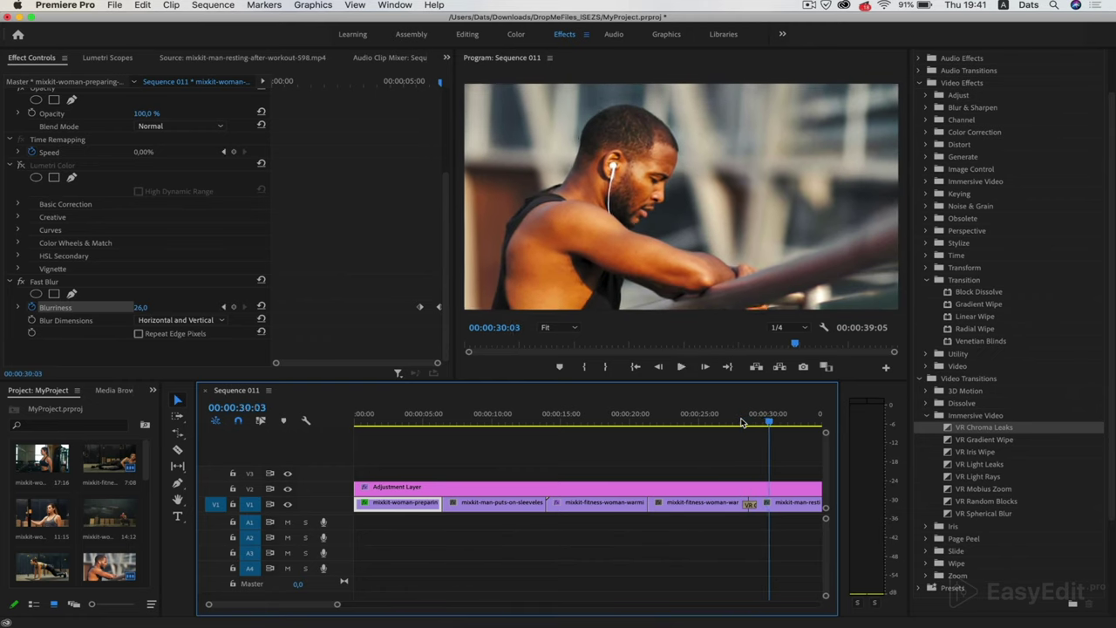
{"action": "double_click", "coordinate": [750, 505]}
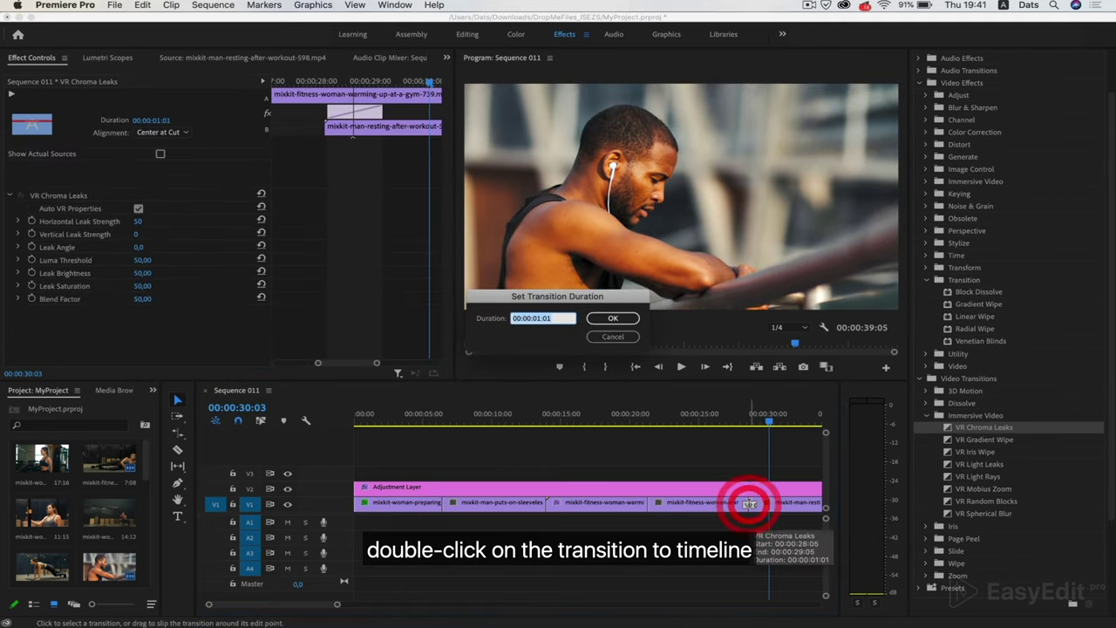
{"action": "left_click", "coordinate": [614, 318]}
- Trim the transition to 00:00:00:15 centred on the cut and preview it
{"action": "left_click_drag", "start_coordinate": [351, 108], "coordinate": [455, 116]}
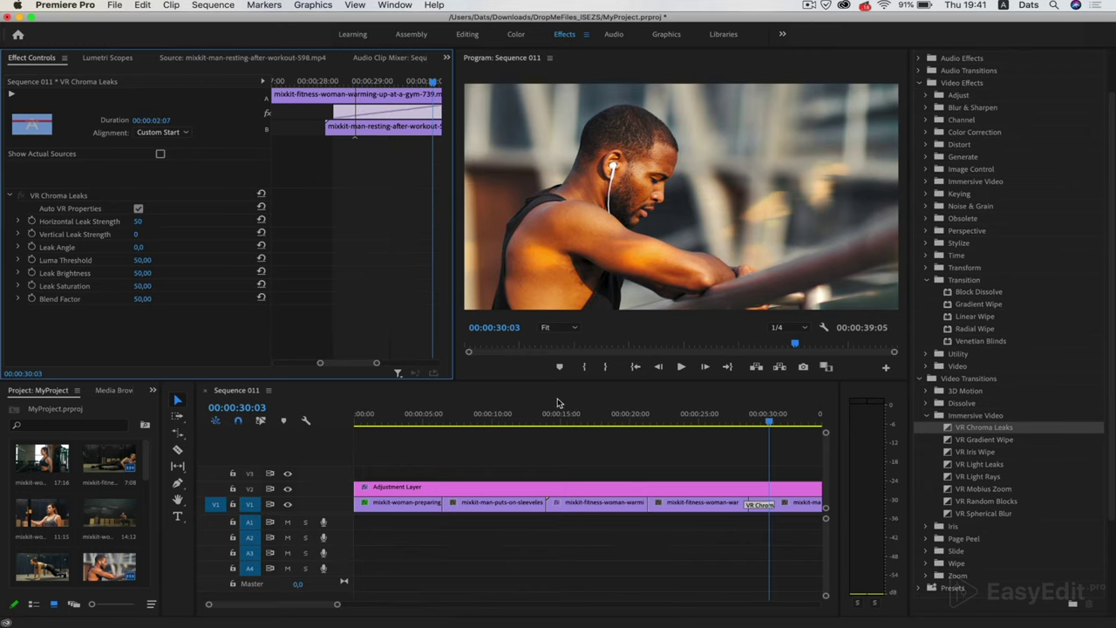
{"action": "left_click", "coordinate": [731, 423]}
{"action": "key", "text": "space"}
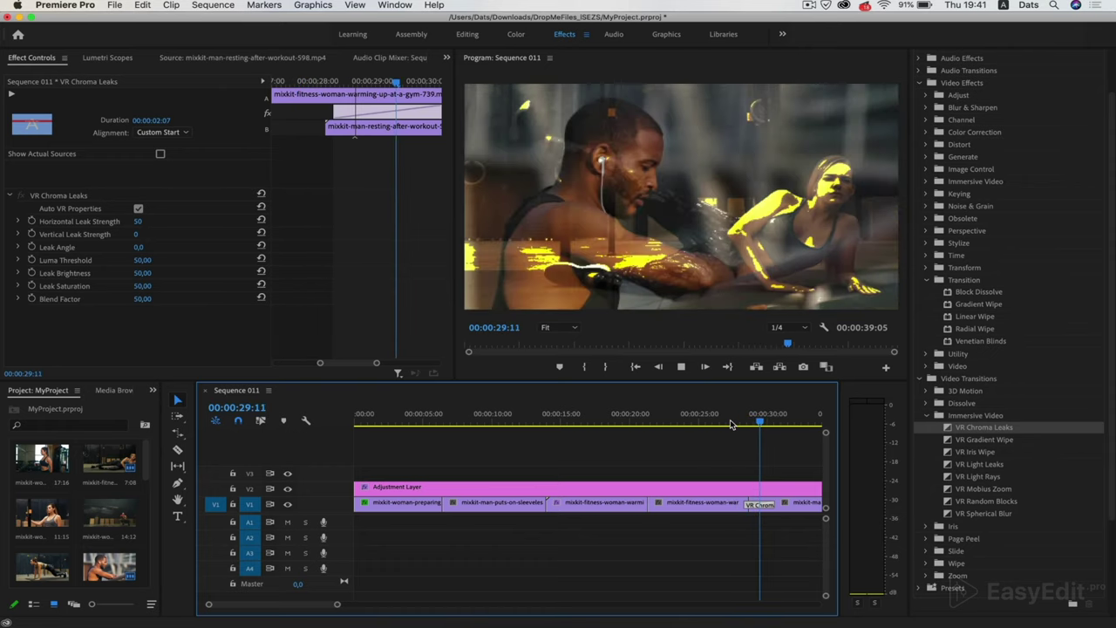
{"action": "key", "text": "space"}
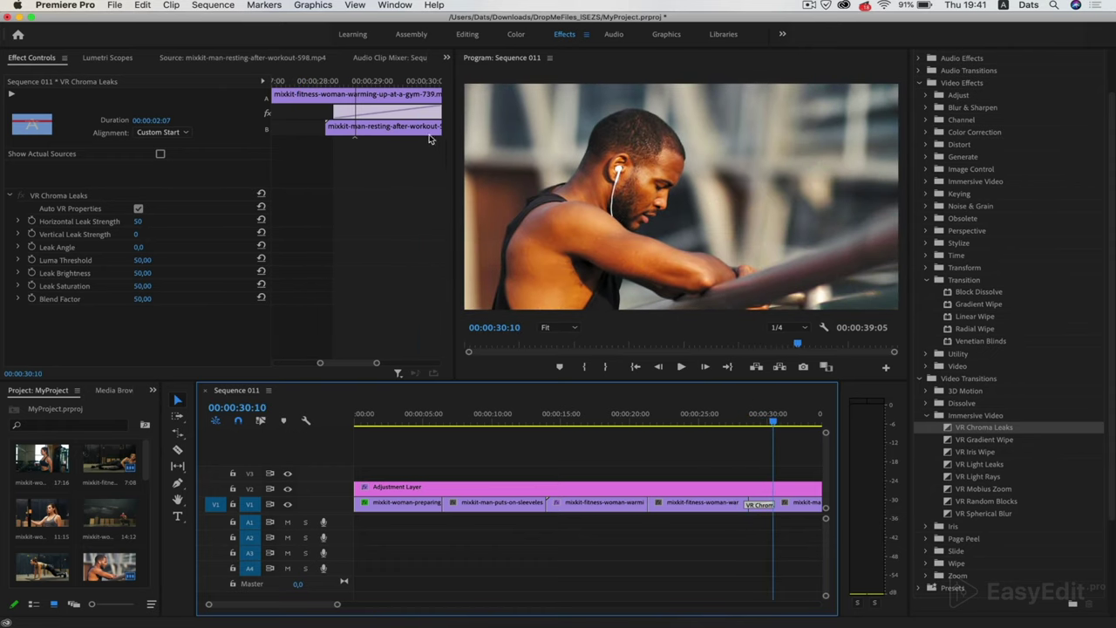
{"action": "left_click_drag", "start_coordinate": [410, 110], "coordinate": [403, 111]}
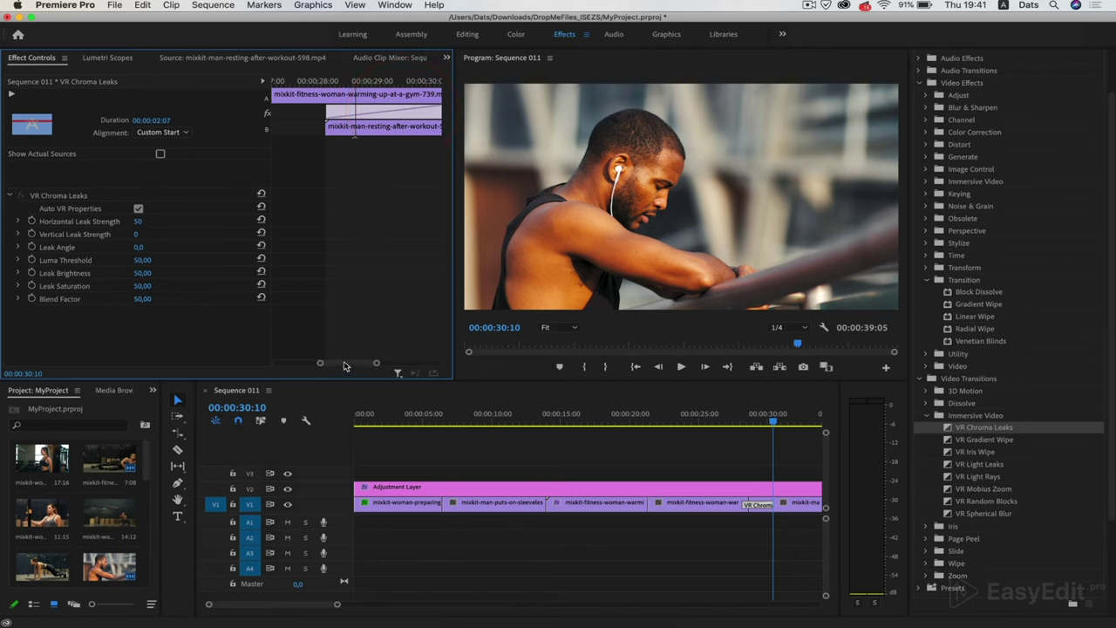
{"action": "left_click_drag", "start_coordinate": [343, 365], "coordinate": [346, 365]}
{"action": "left_click_drag", "start_coordinate": [424, 111], "coordinate": [336, 112]}
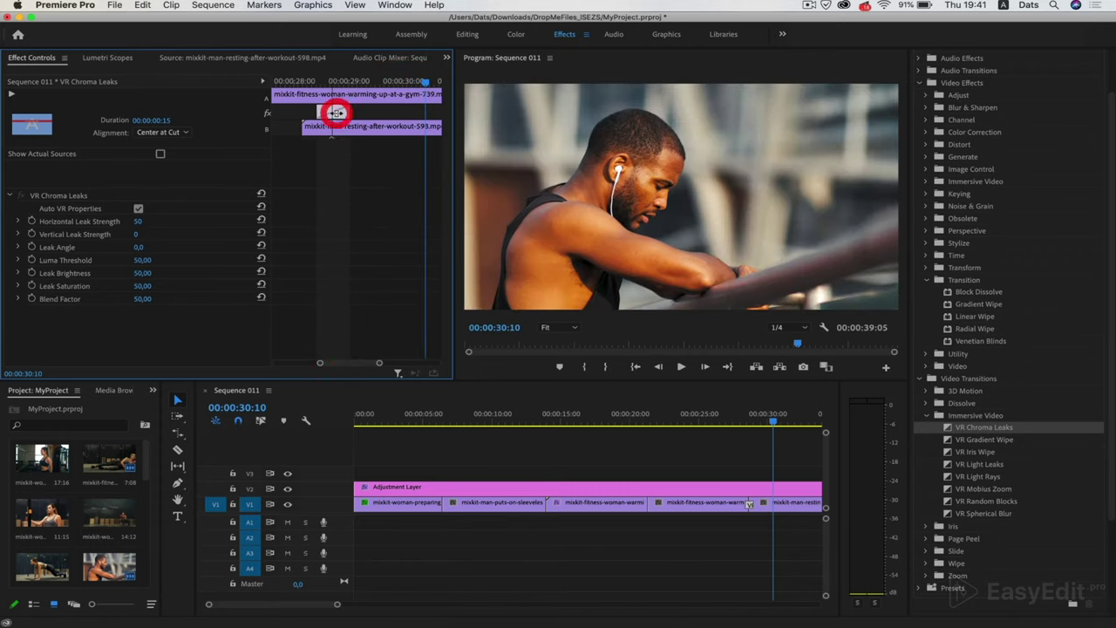
{"action": "left_click", "coordinate": [742, 417]}
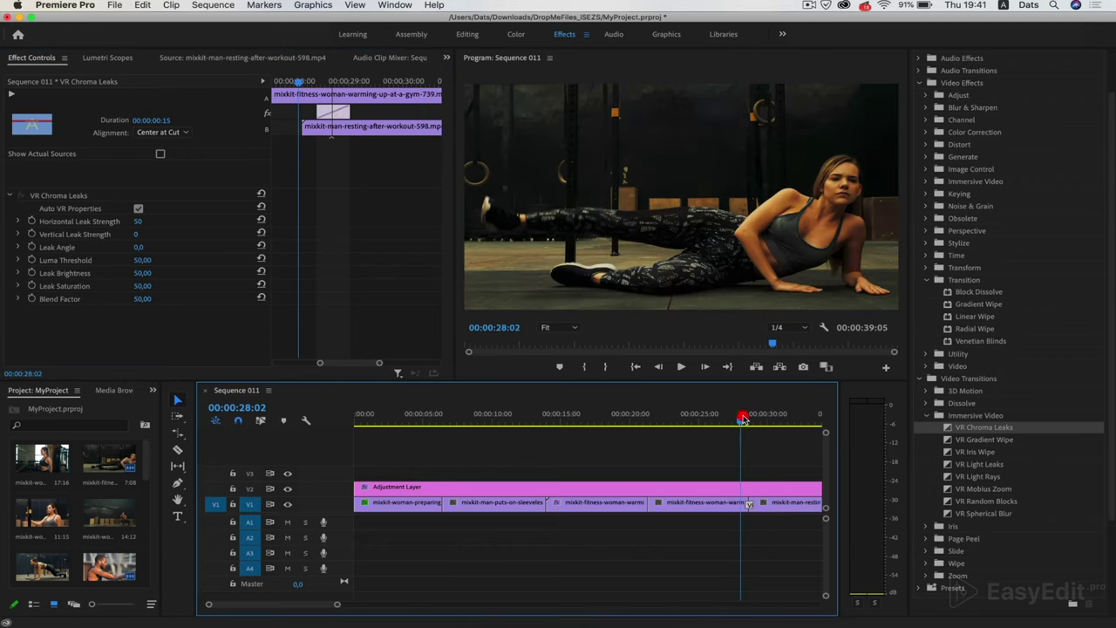
{"action": "key", "text": "space"}
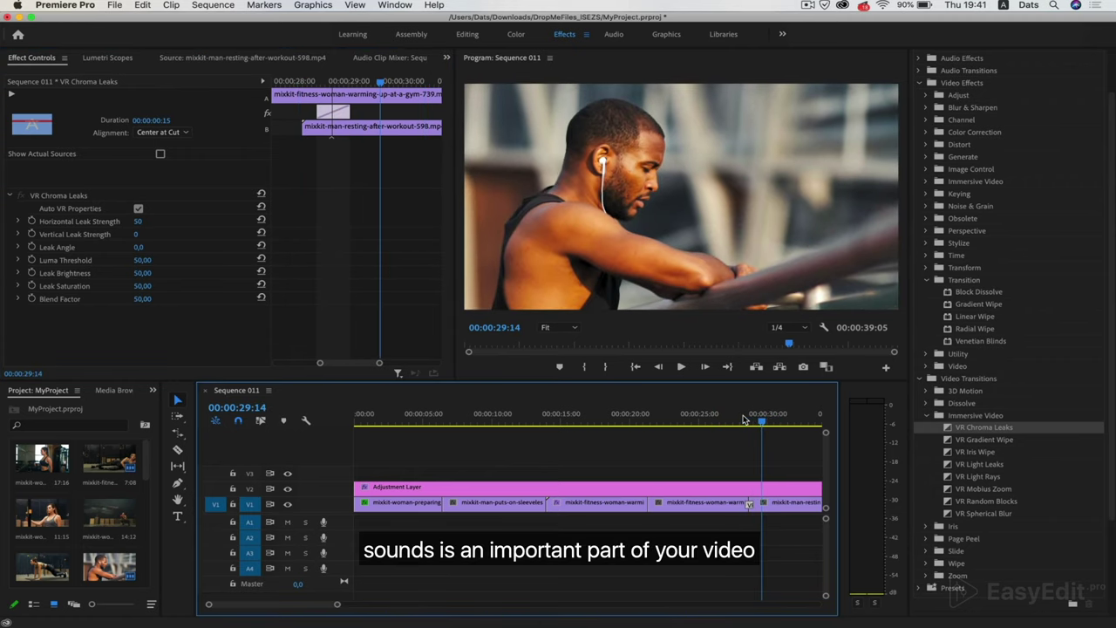
- In the Audio workspace, drop the 8_Year_Anniversary music onto track A1 beneath the clips
{"action": "left_click", "coordinate": [613, 35]}
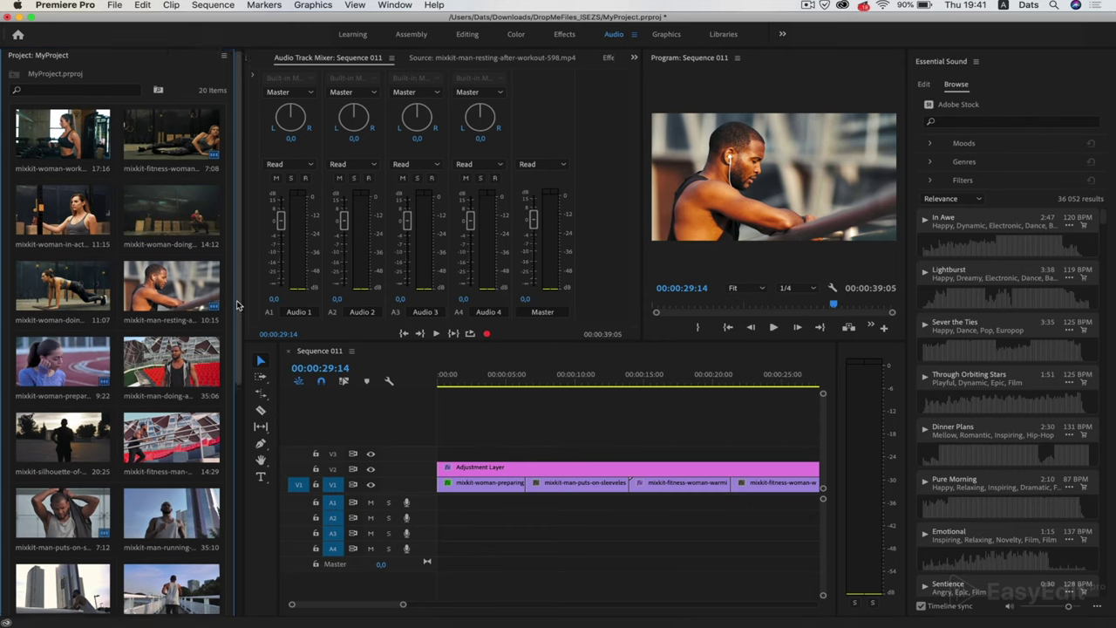
{"action": "left_click_drag", "start_coordinate": [238, 618], "coordinate": [237, 506]}
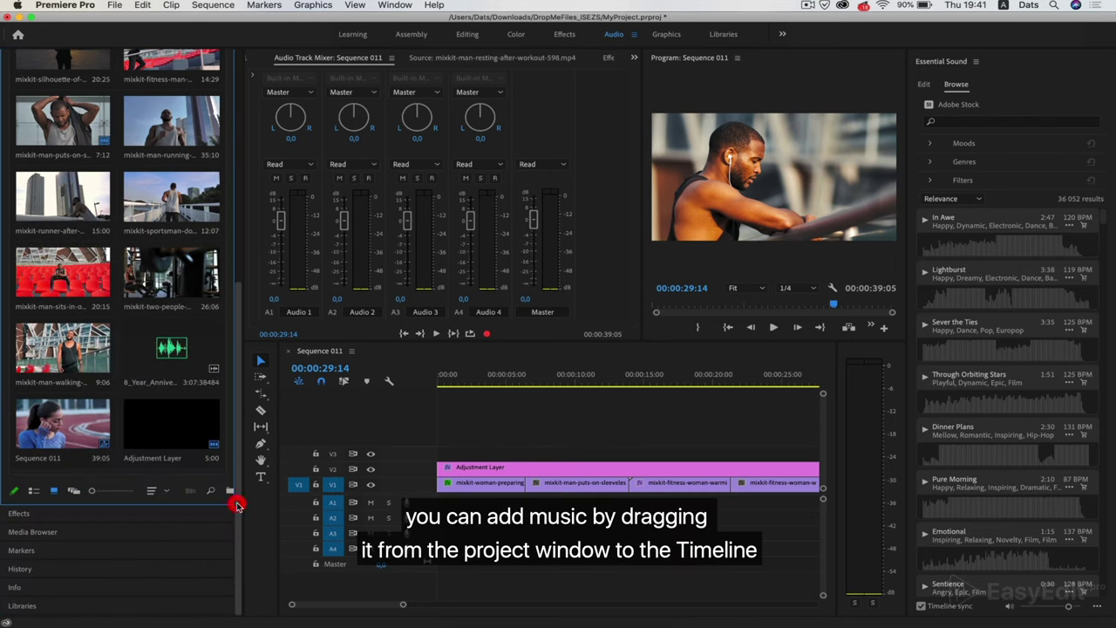
{"action": "left_click", "coordinate": [174, 349]}
{"action": "left_click_drag", "start_coordinate": [469, 483], "coordinate": [436, 504]}
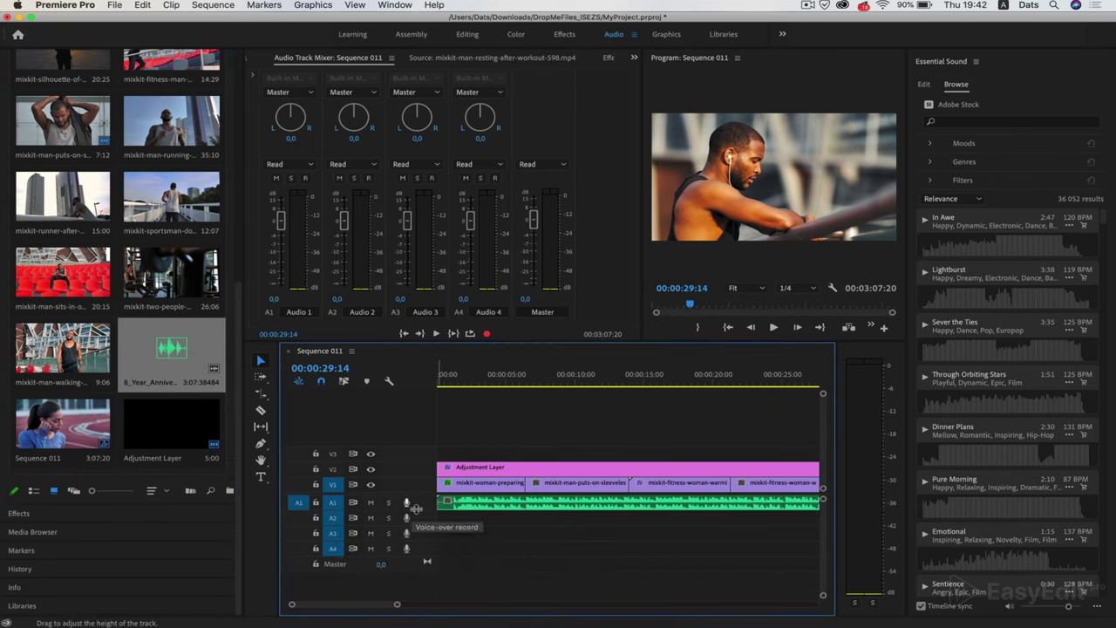
{"action": "left_click", "coordinate": [459, 386]}
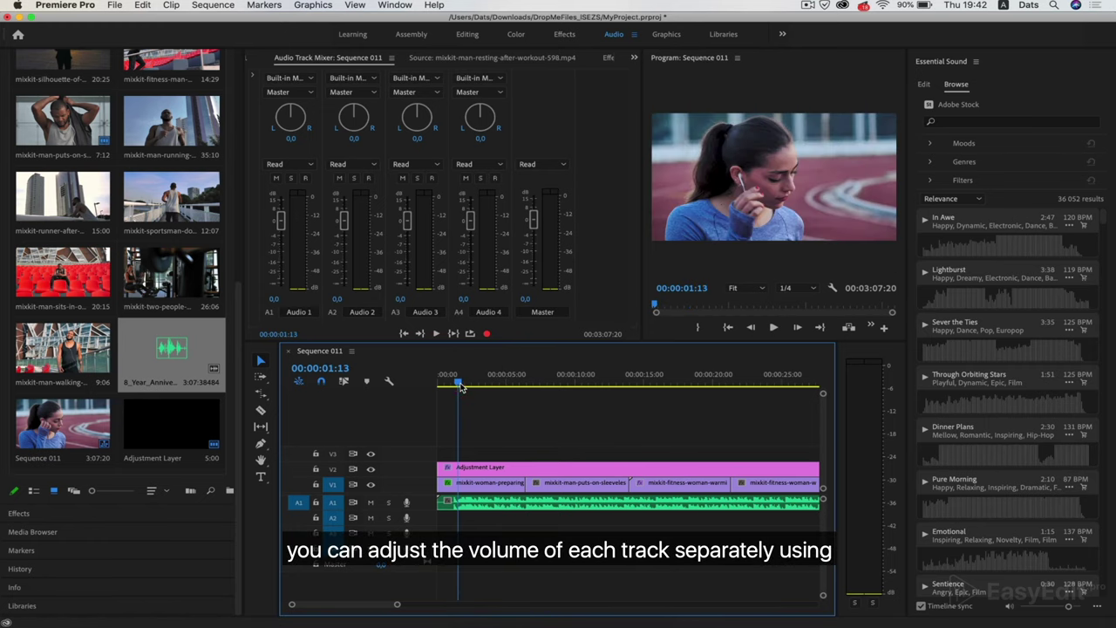
- Play the music, lower Audio 1, and move the second music piece down to A2
{"action": "key", "text": "space"}
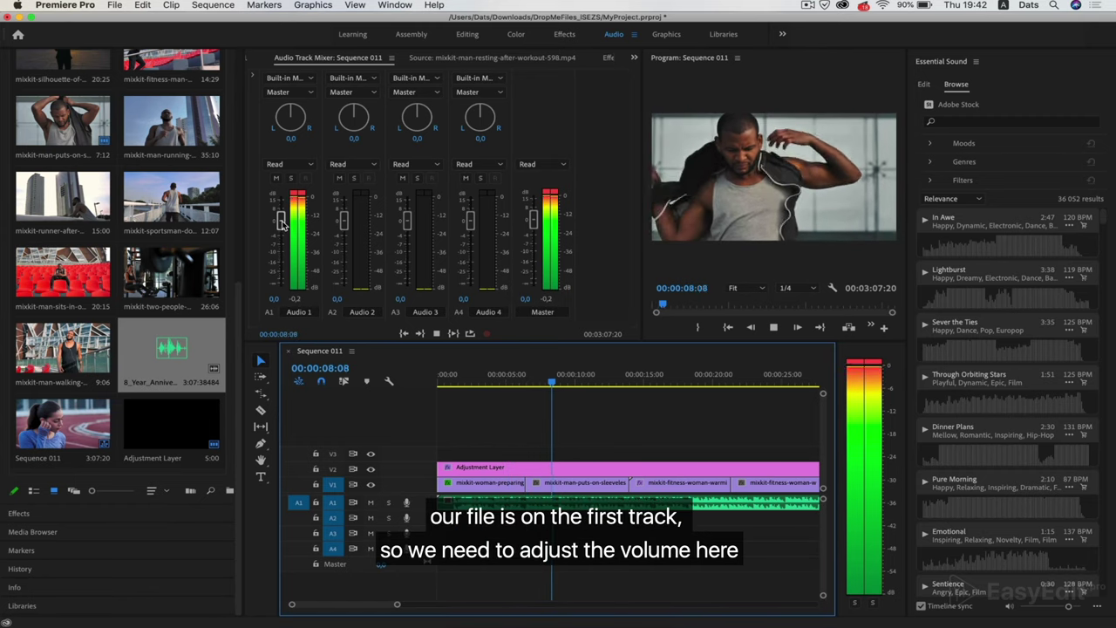
{"action": "left_click_drag", "start_coordinate": [280, 223], "coordinate": [281, 271]}
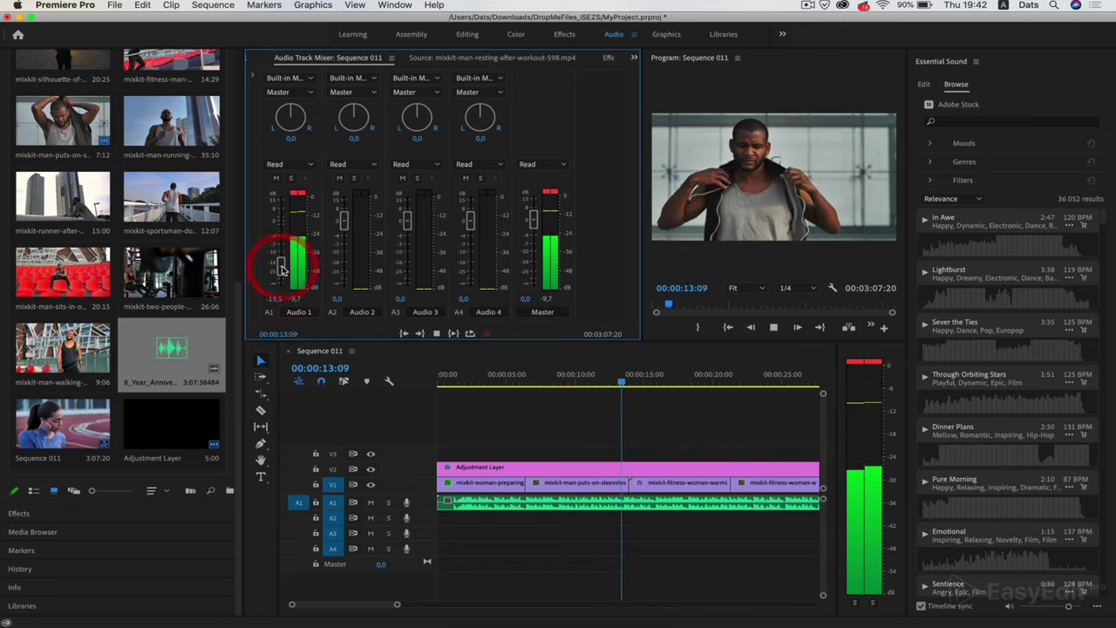
{"action": "left_click", "coordinate": [507, 384]}
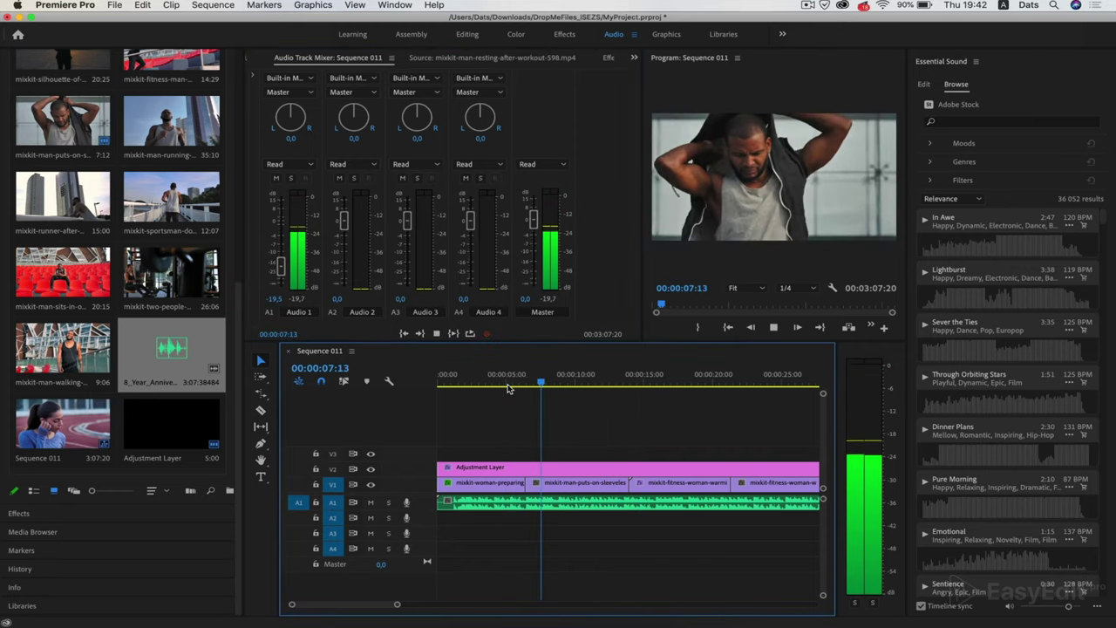
{"action": "key", "text": "space"}
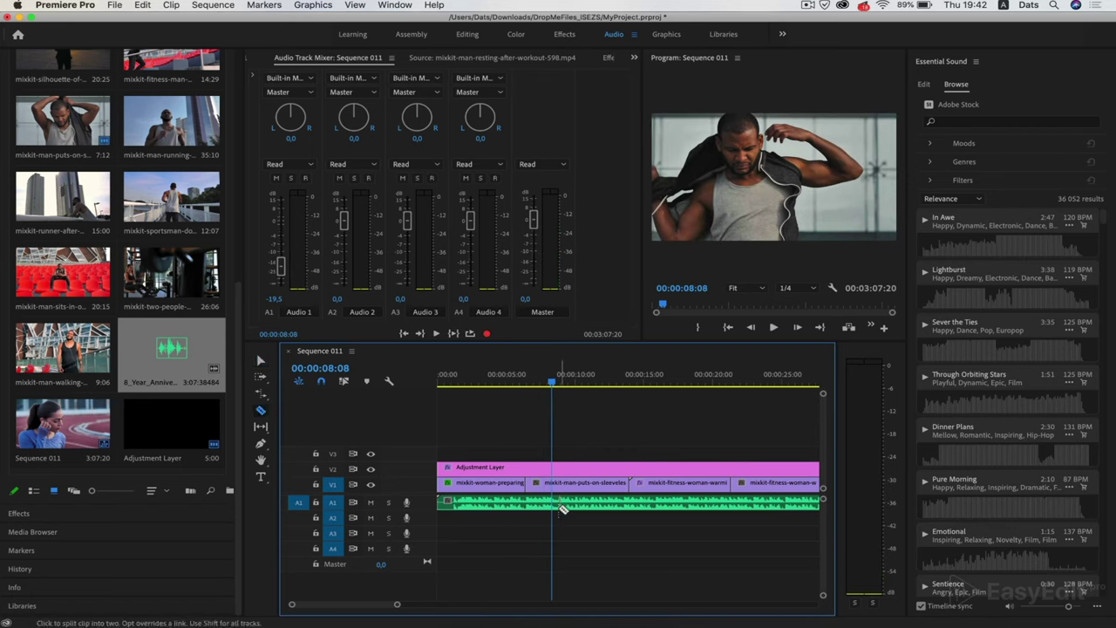
{"action": "key", "text": "v"}
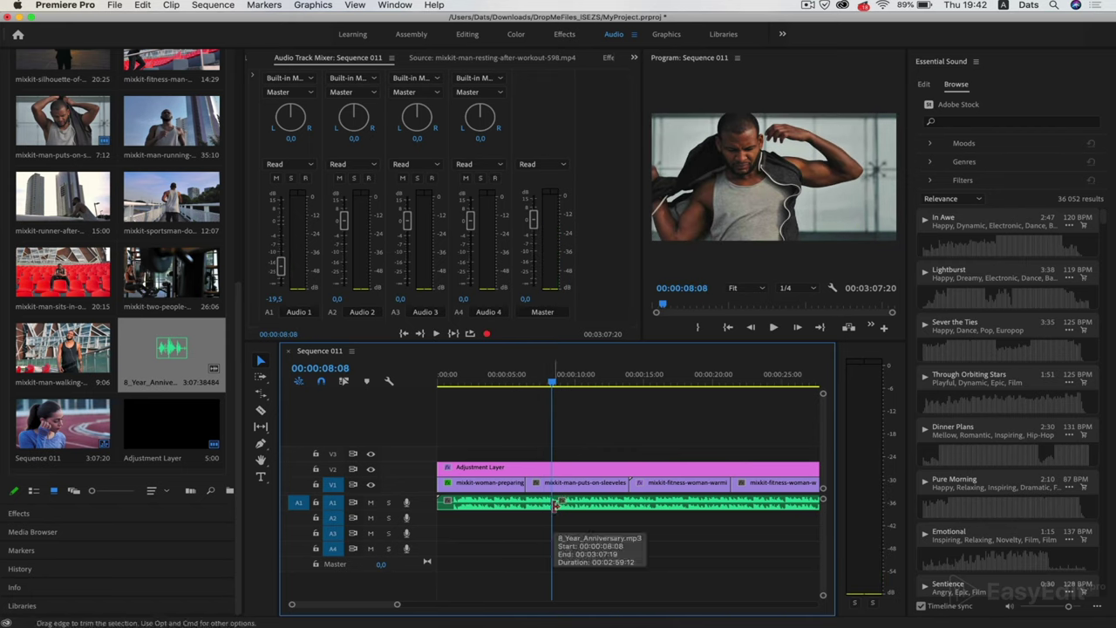
{"action": "mouse_move", "coordinate": [575, 505]}
{"action": "left_mouse_down"}
{"action": "mouse_move", "coordinate": [581, 515]}
{"action": "mouse_move", "coordinate": [553, 526]}
{"action": "mouse_move", "coordinate": [568, 515]}
{"action": "left_mouse_up"}
{"action": "left_click_drag", "start_coordinate": [500, 506], "coordinate": [527, 503]}
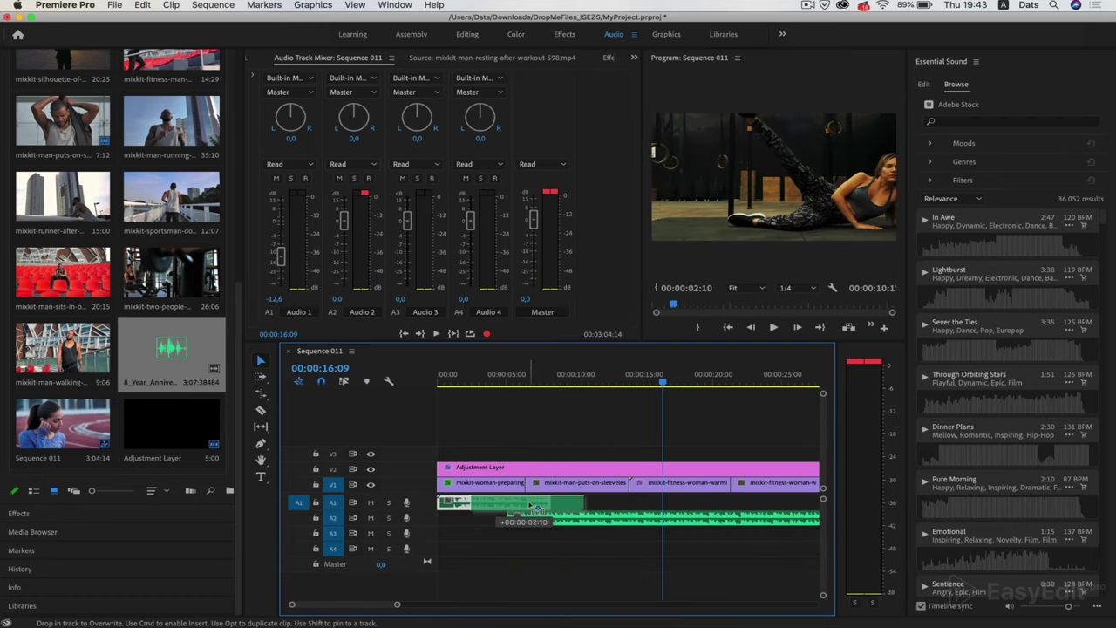
- Set Audio 1 to -29.2 dB, raise Audio 2, then open the Graphics workspace
{"action": "key", "text": "space"}
{"action": "left_click", "coordinate": [511, 374]}
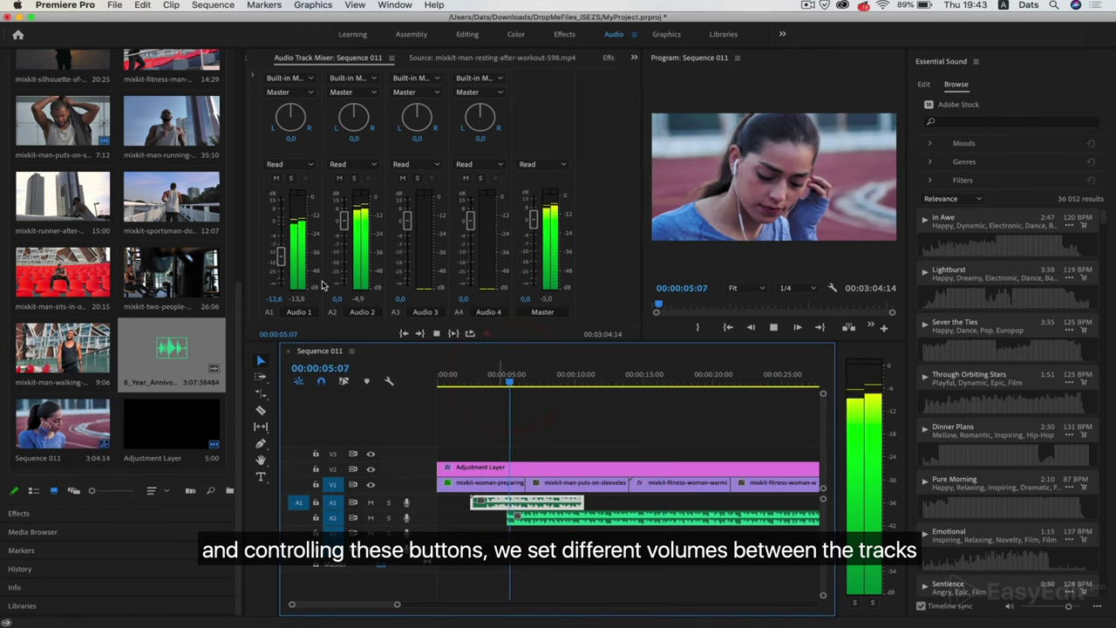
{"action": "left_click_drag", "start_coordinate": [280, 255], "coordinate": [279, 275]}
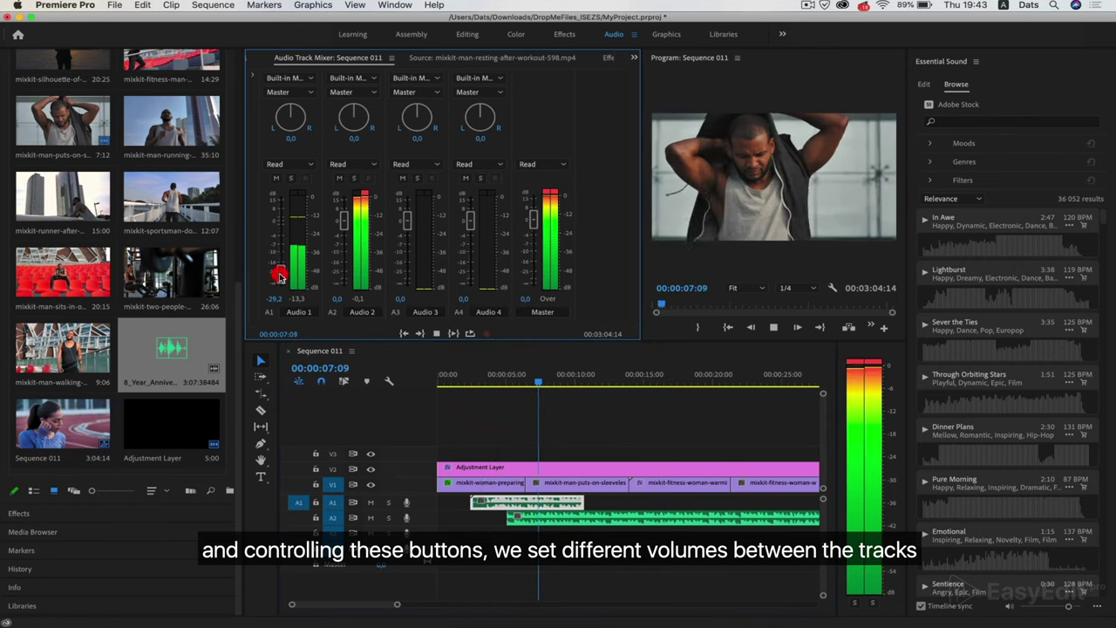
{"action": "mouse_move", "coordinate": [344, 220]}
{"action": "left_mouse_down"}
{"action": "mouse_move", "coordinate": [346, 207]}
{"action": "mouse_move", "coordinate": [344, 234]}
{"action": "left_mouse_up"}
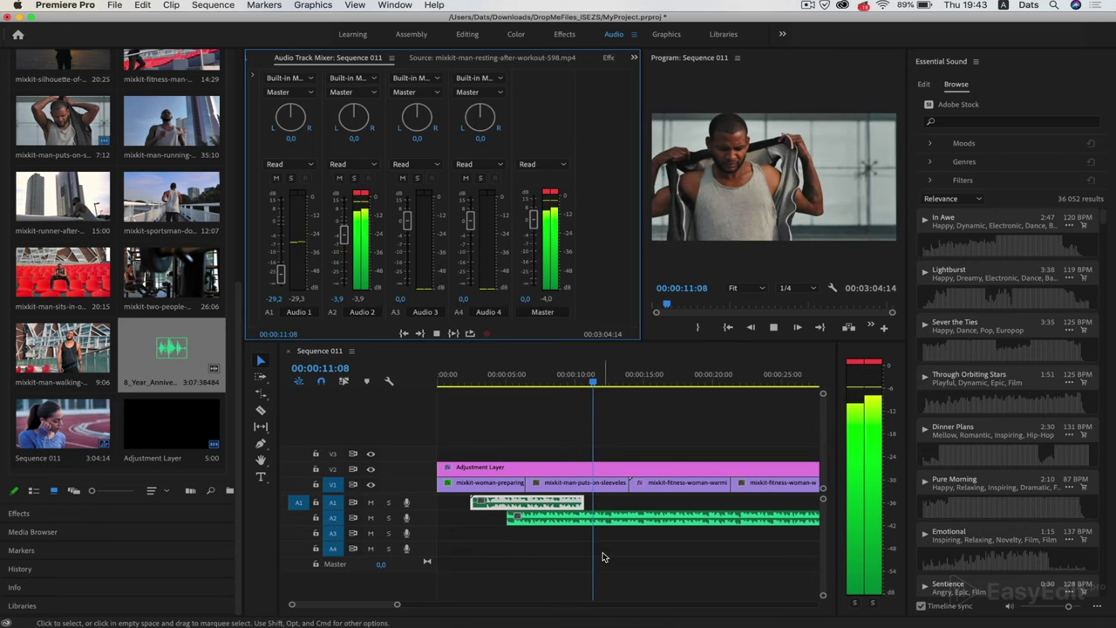
{"action": "key", "text": "space"}
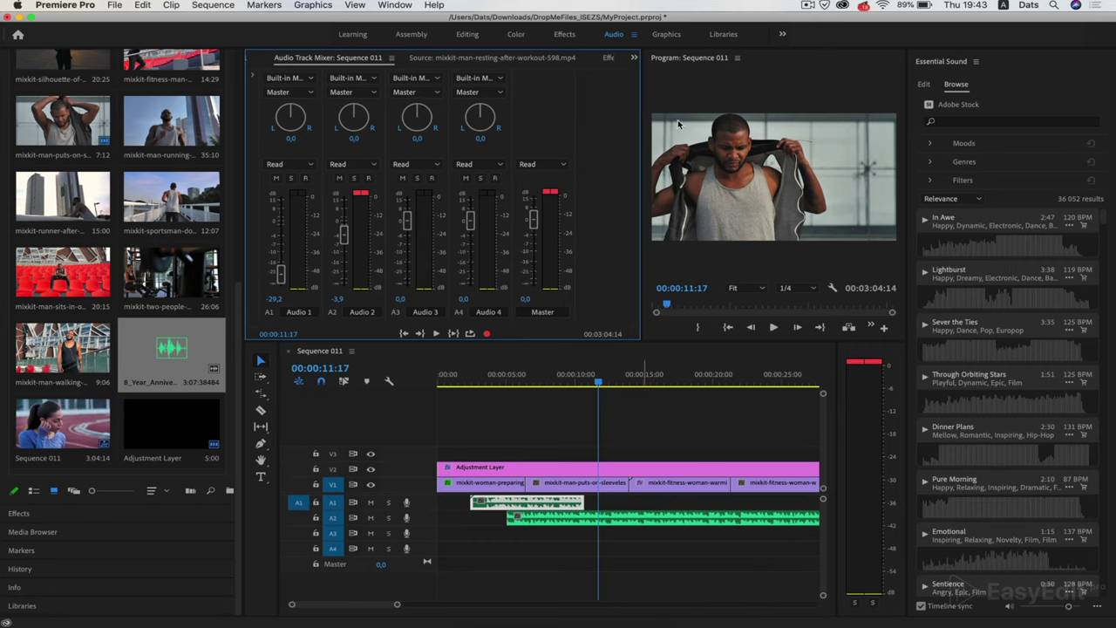
{"action": "left_click", "coordinate": [668, 35]}
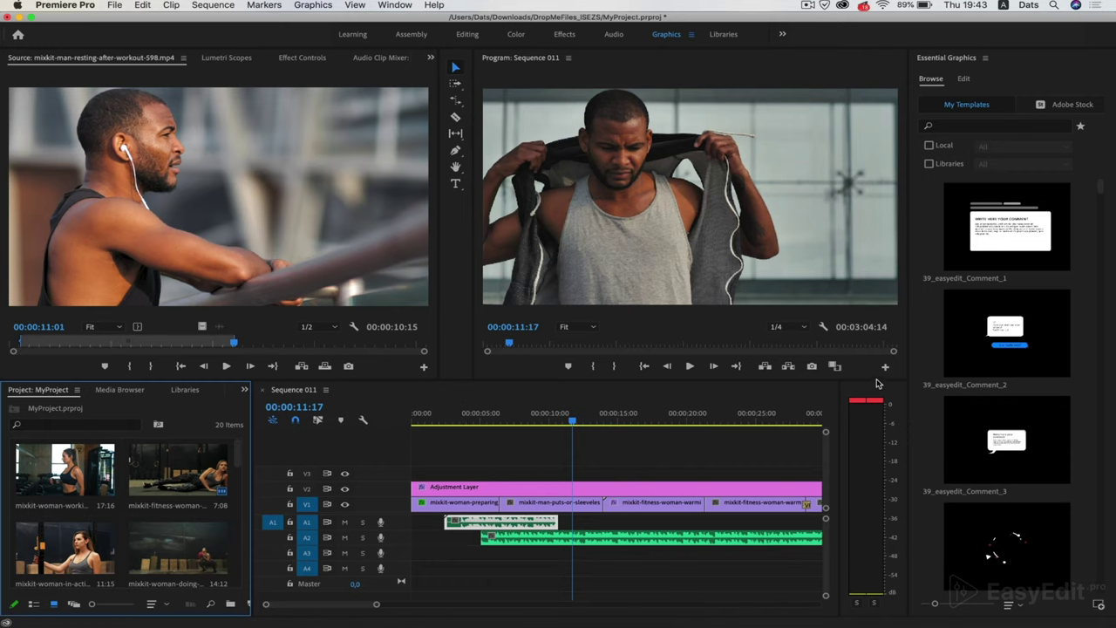
- Drop the 39_easyedit_social_media_4 template onto V3 at 00:00:29:13, above the resting-man clip
{"action": "left_click_drag", "start_coordinate": [909, 374], "coordinate": [843, 381]}
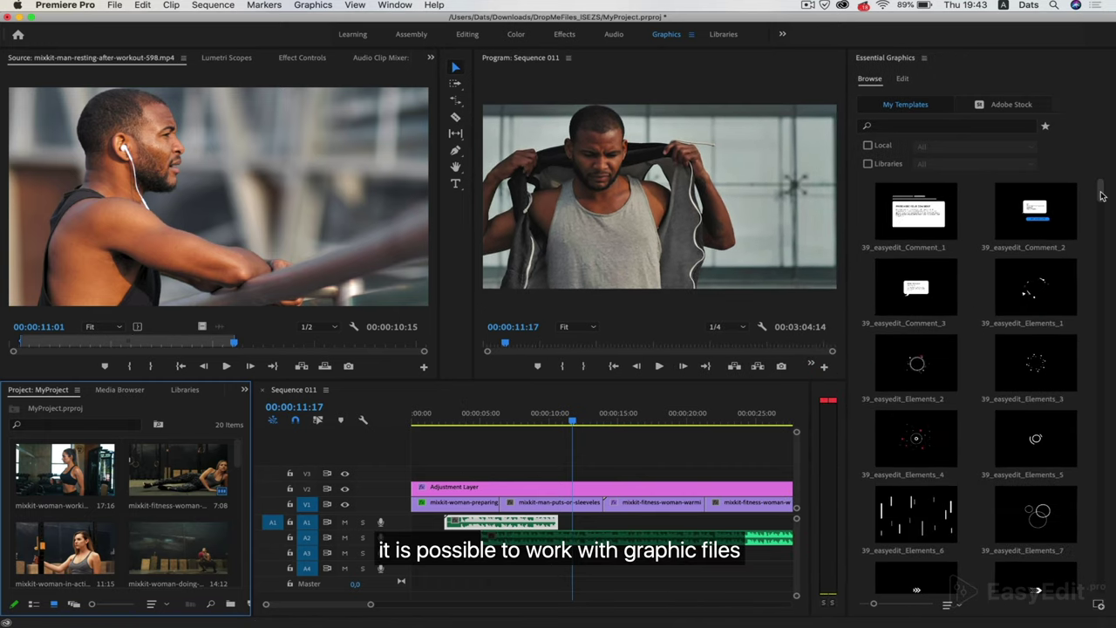
{"action": "mouse_move", "coordinate": [1100, 196]}
{"action": "left_mouse_down"}
{"action": "mouse_move", "coordinate": [1101, 567]}
{"action": "mouse_move", "coordinate": [1101, 186]}
{"action": "left_mouse_up"}
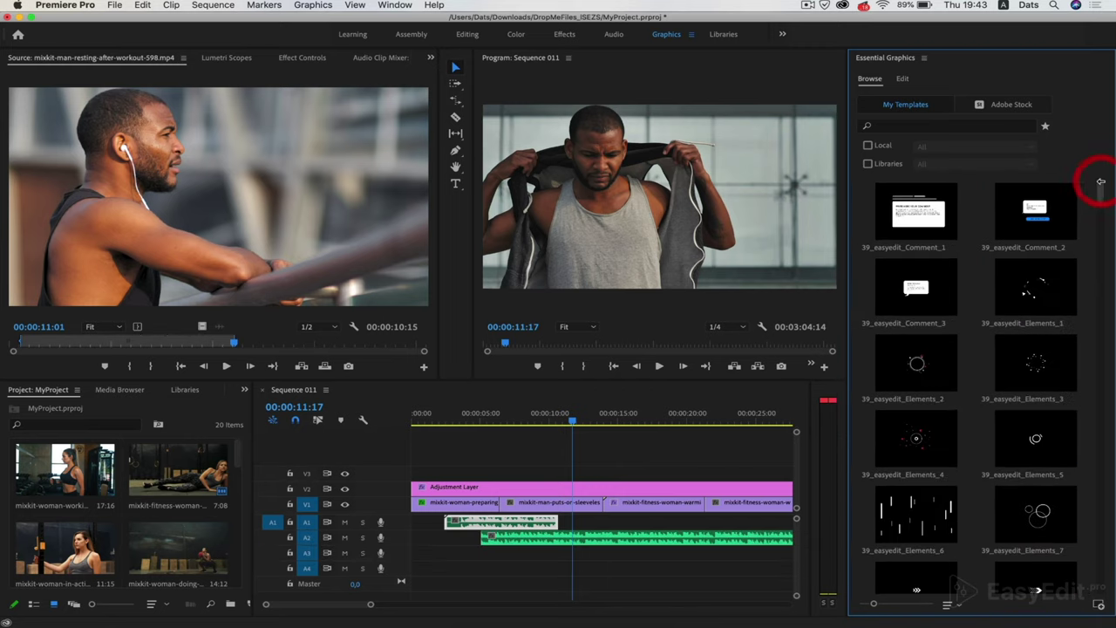
{"action": "left_click", "coordinate": [573, 429]}
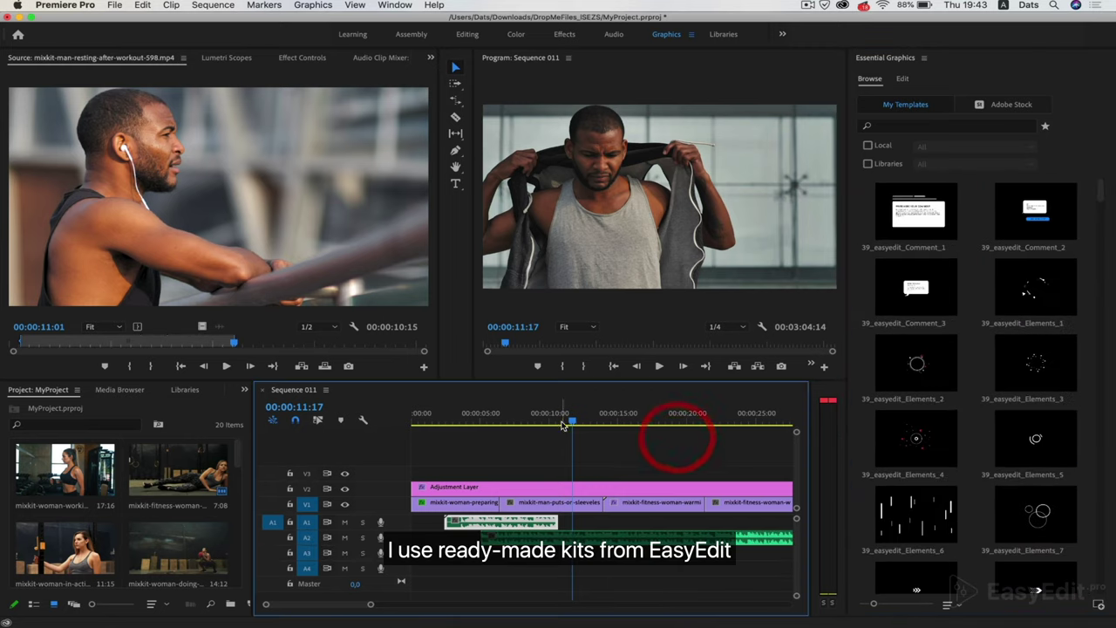
{"action": "left_click", "coordinate": [745, 425]}
{"action": "scroll", "coordinate": [662, 440], "scroll_direction": "right", "scroll_amount": 5}
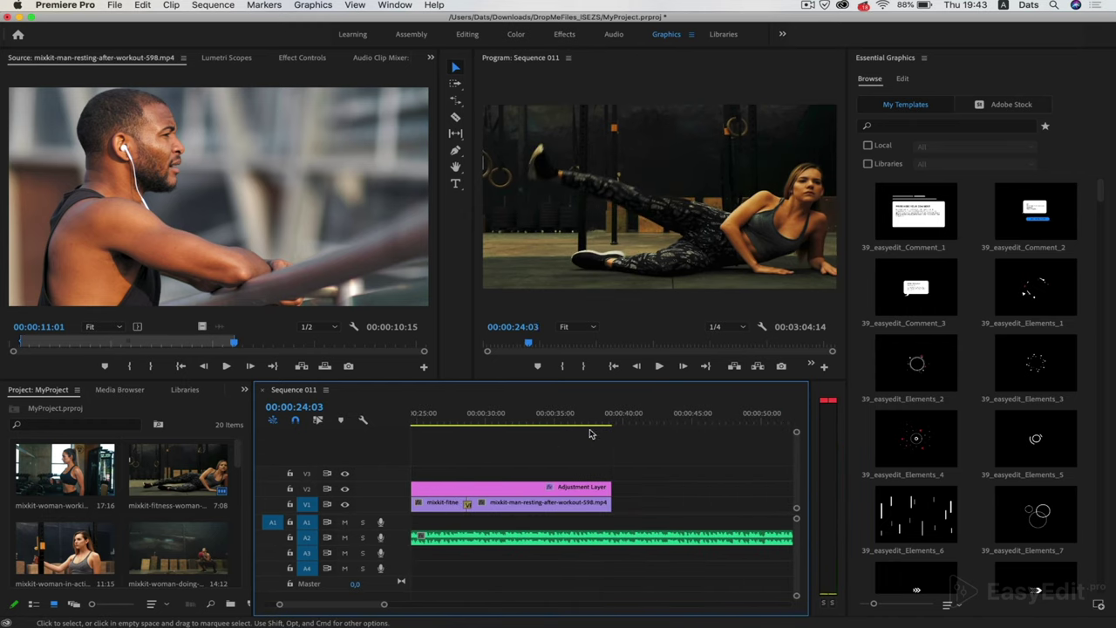
{"action": "left_click", "coordinate": [563, 421]}
{"action": "left_click_drag", "start_coordinate": [542, 421], "coordinate": [479, 420]}
{"action": "left_click_drag", "start_coordinate": [1100, 190], "coordinate": [1104, 350]}
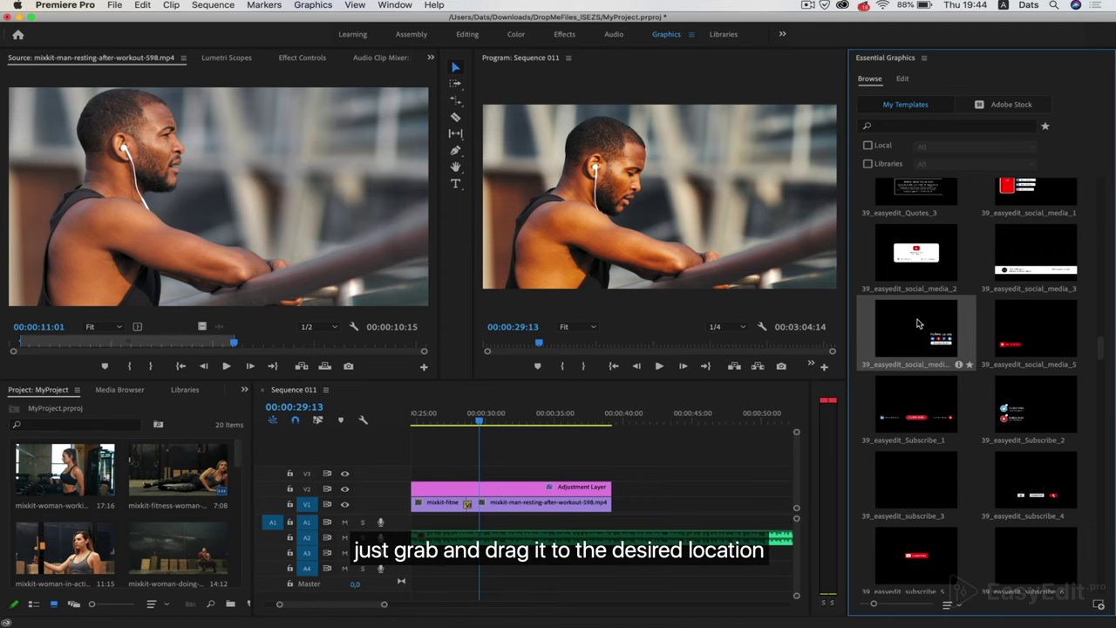
{"action": "left_click_drag", "start_coordinate": [920, 319], "coordinate": [476, 476]}
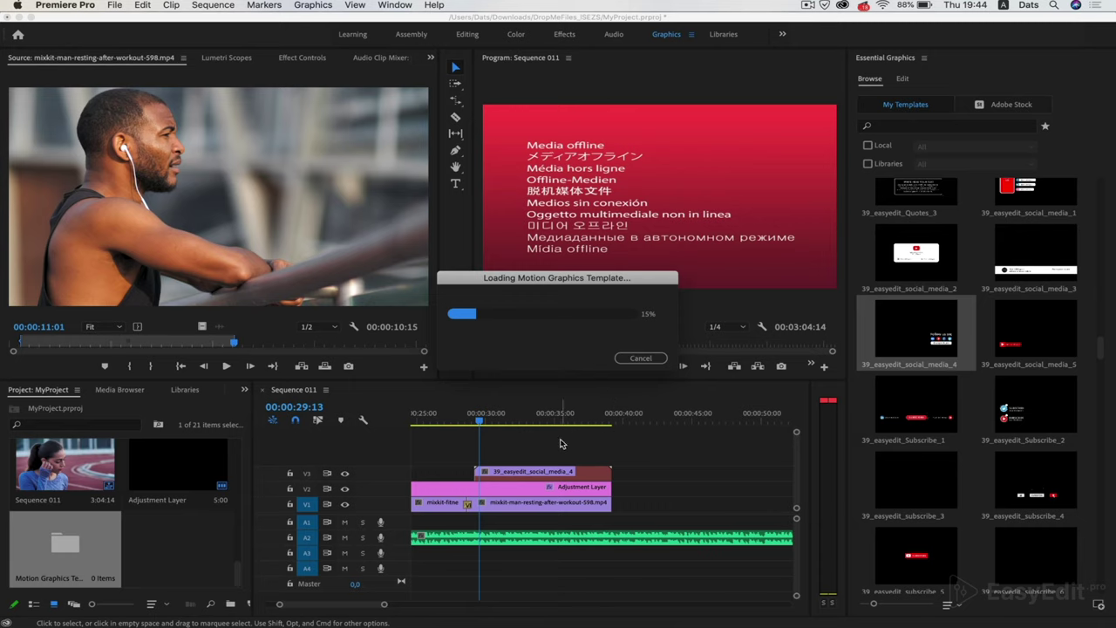
- Enlarge the 'Follow us on:' heading to 91 and relabel the lower text 'sport video'
{"action": "double_click", "coordinate": [517, 475]}
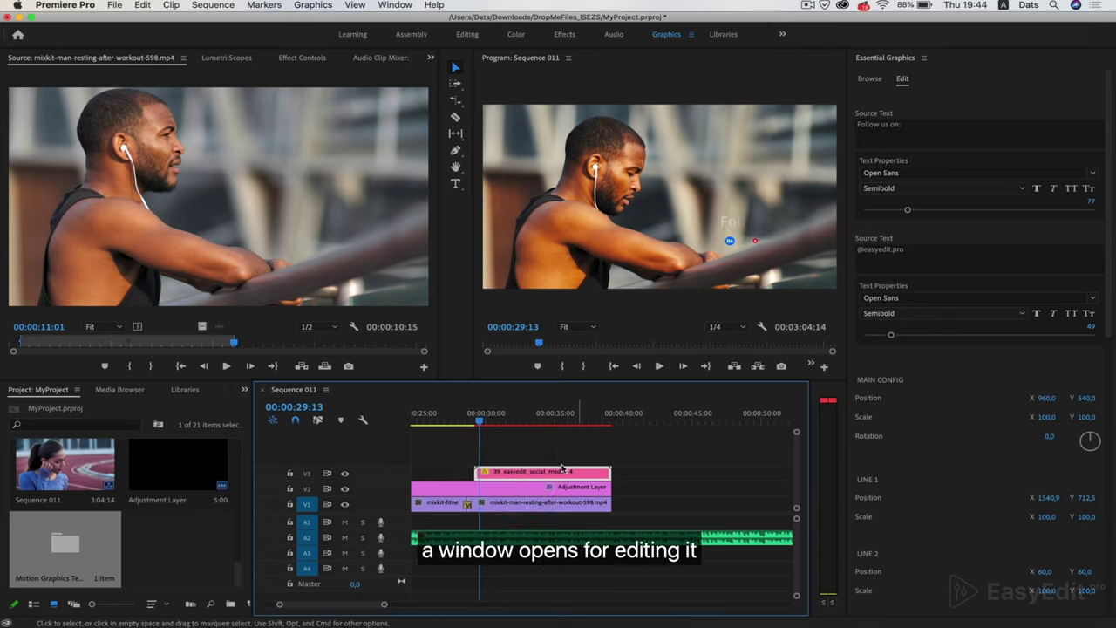
{"action": "left_click_drag", "start_coordinate": [480, 423], "coordinate": [504, 424]}
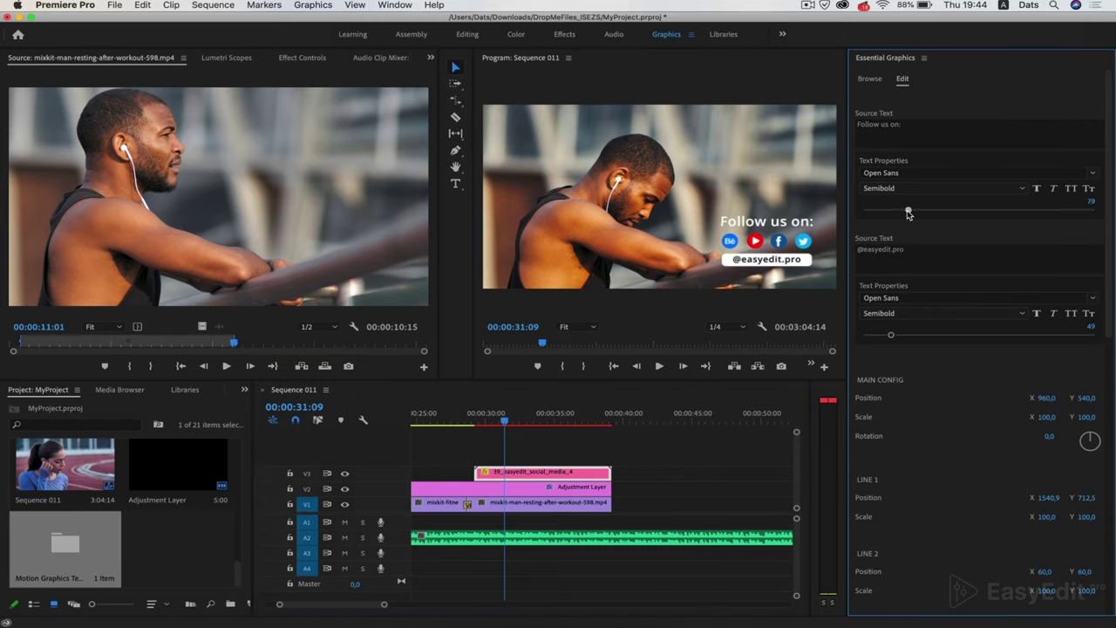
{"action": "left_click_drag", "start_coordinate": [908, 211], "coordinate": [912, 224]}
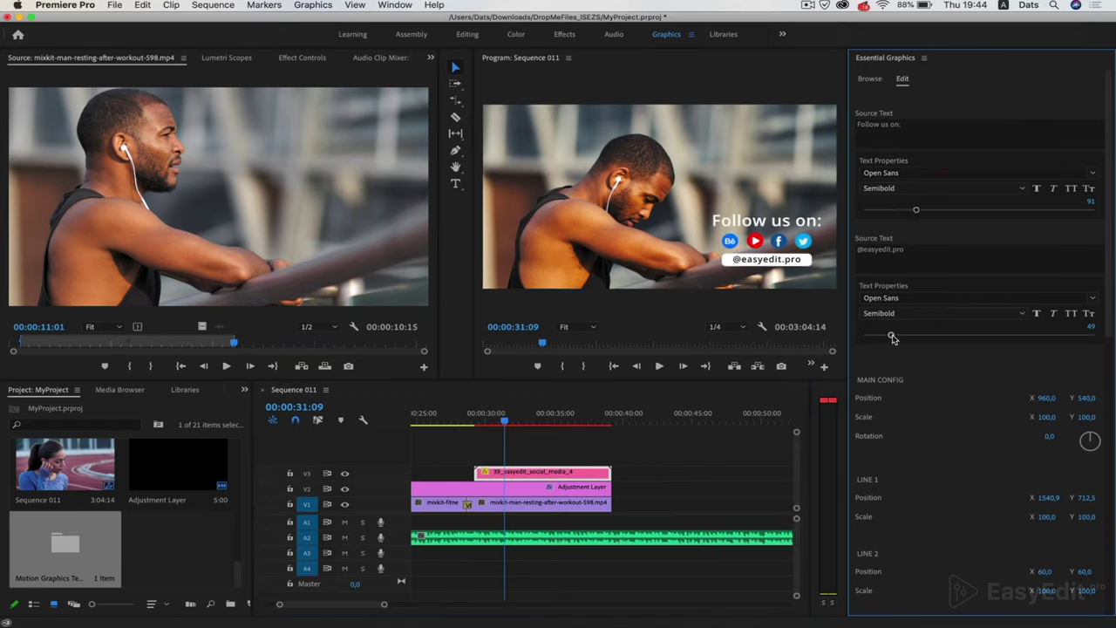
{"action": "left_click", "coordinate": [912, 253]}
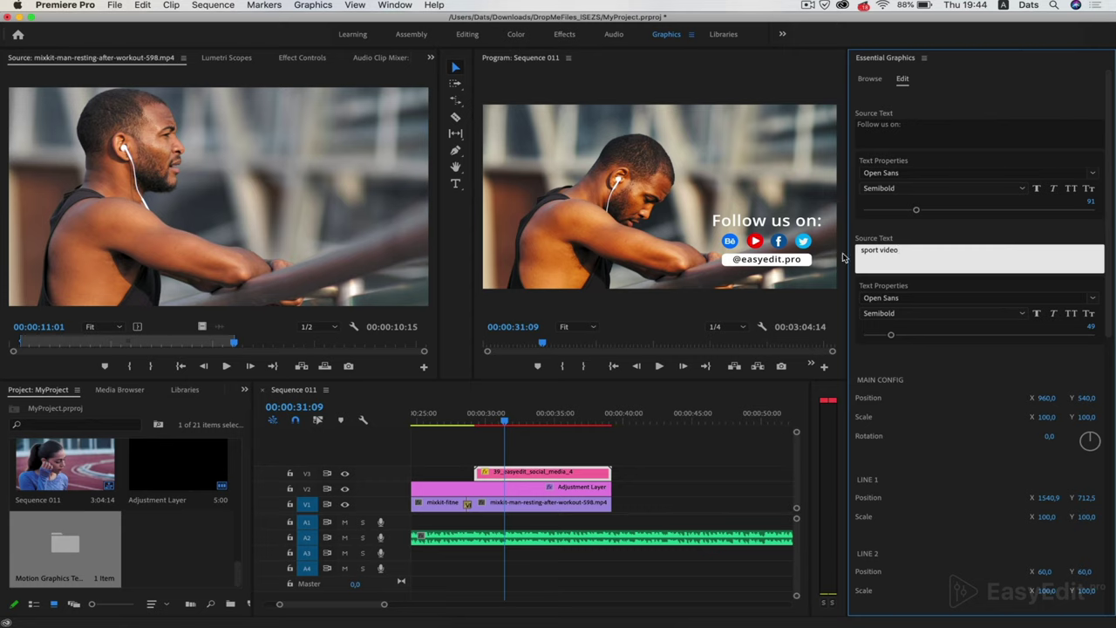
{"action": "left_click", "coordinate": [947, 366]}
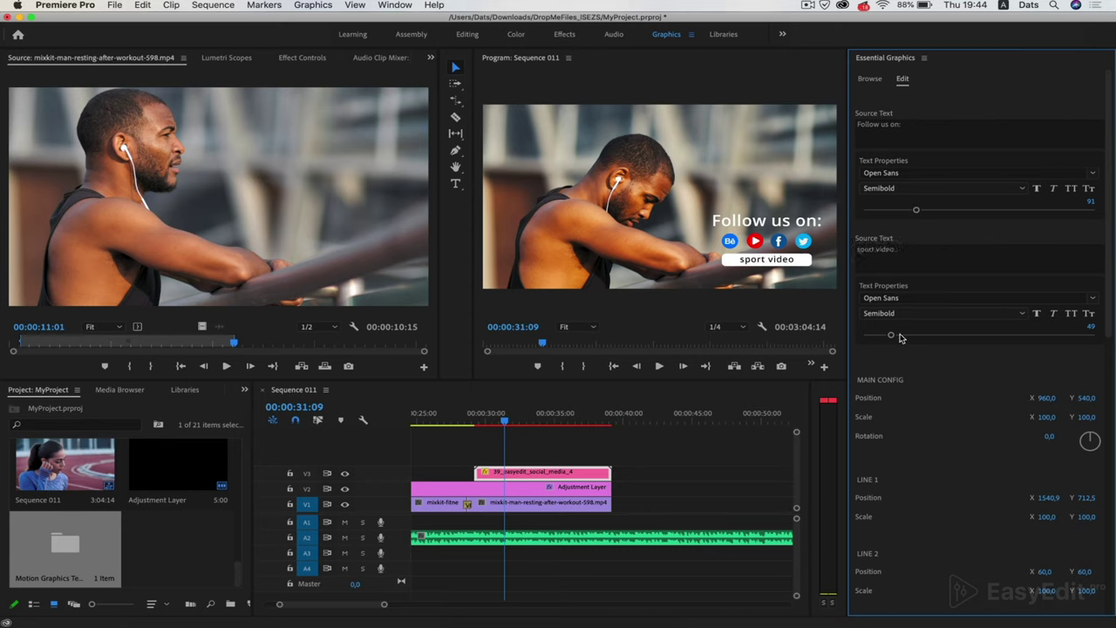
- Nudge the graphic slightly left and down and set LOGO 1 to 9 for Instagram
{"action": "scroll", "coordinate": [941, 377], "scroll_direction": "down", "scroll_amount": 1}
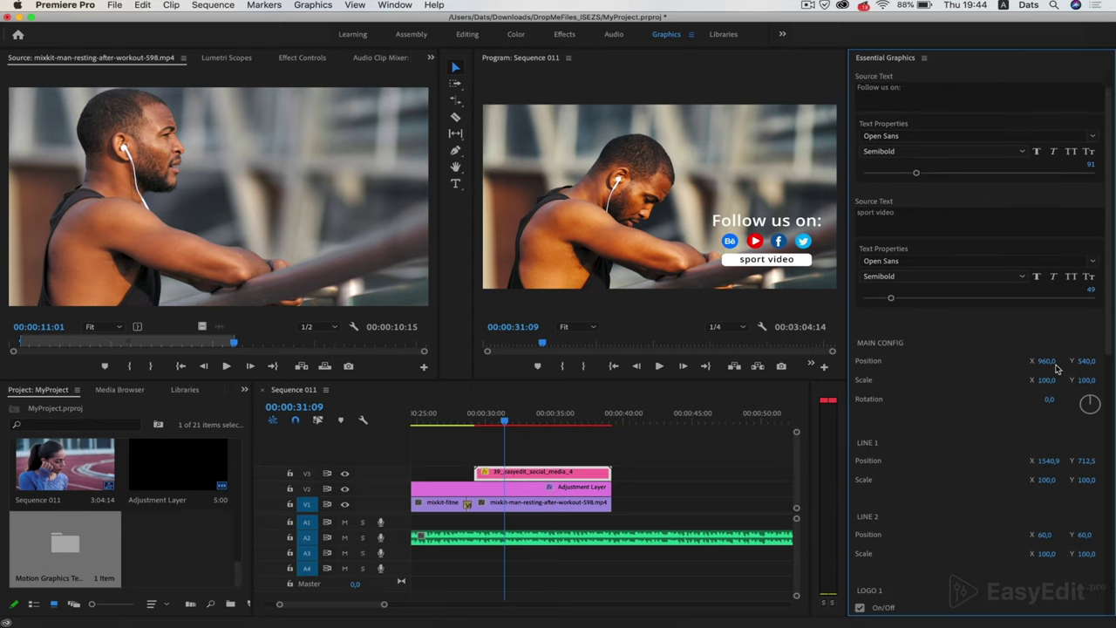
{"action": "left_click_drag", "start_coordinate": [1046, 361], "coordinate": [1087, 361]}
{"action": "scroll", "coordinate": [961, 427], "scroll_direction": "down", "scroll_amount": 6}
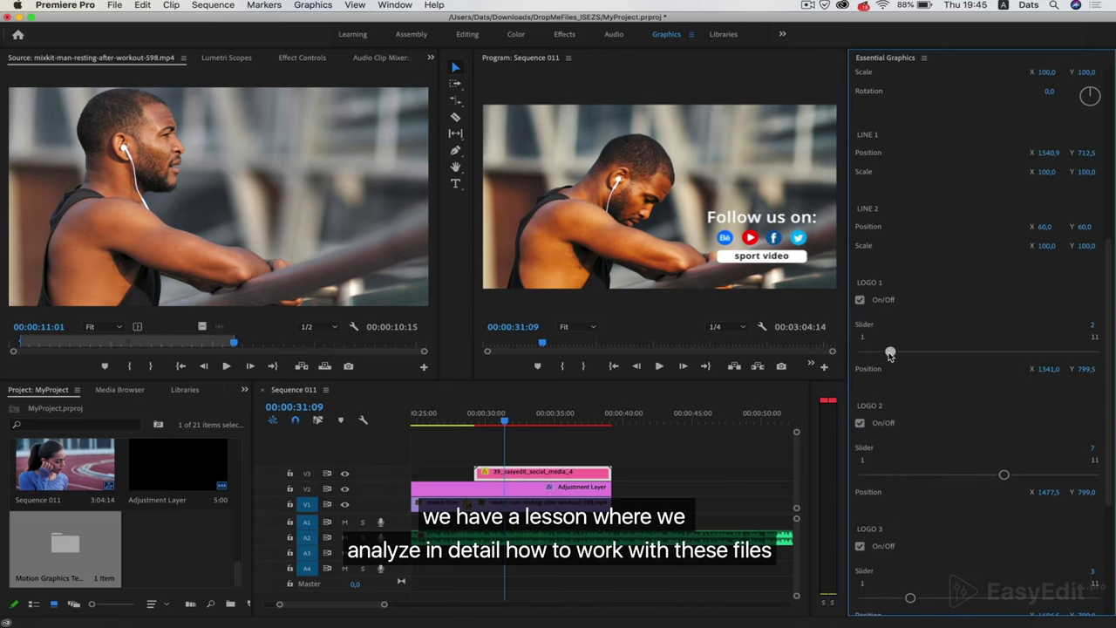
{"action": "left_click_drag", "start_coordinate": [886, 351], "coordinate": [1041, 353]}
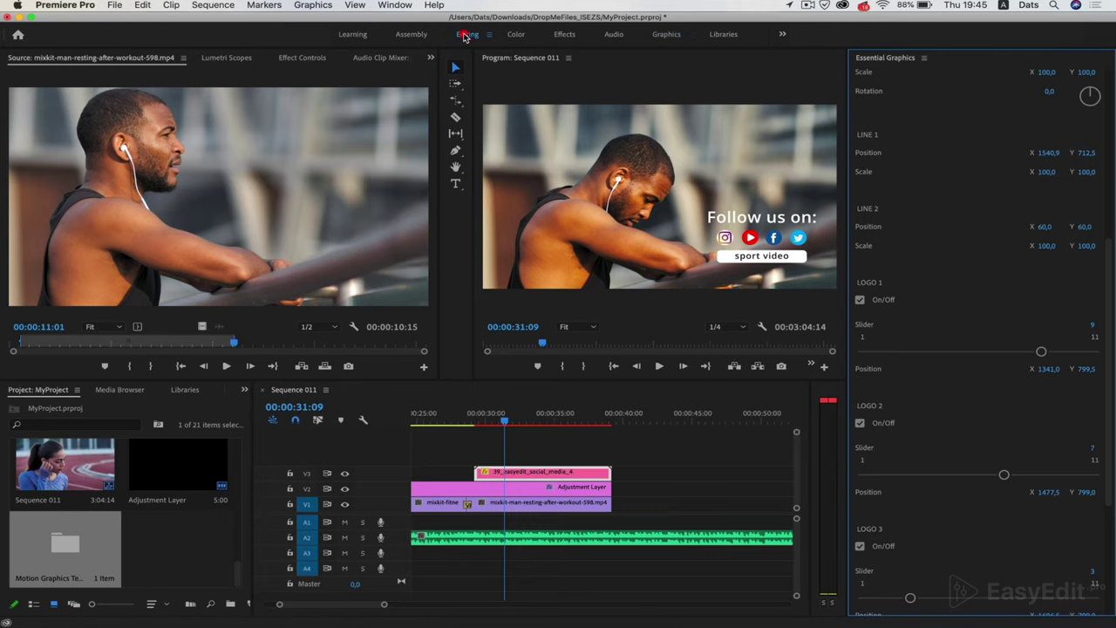
- Return to the Editing workspace and zoom the timeline in around the graphic
{"action": "left_click", "coordinate": [464, 34]}
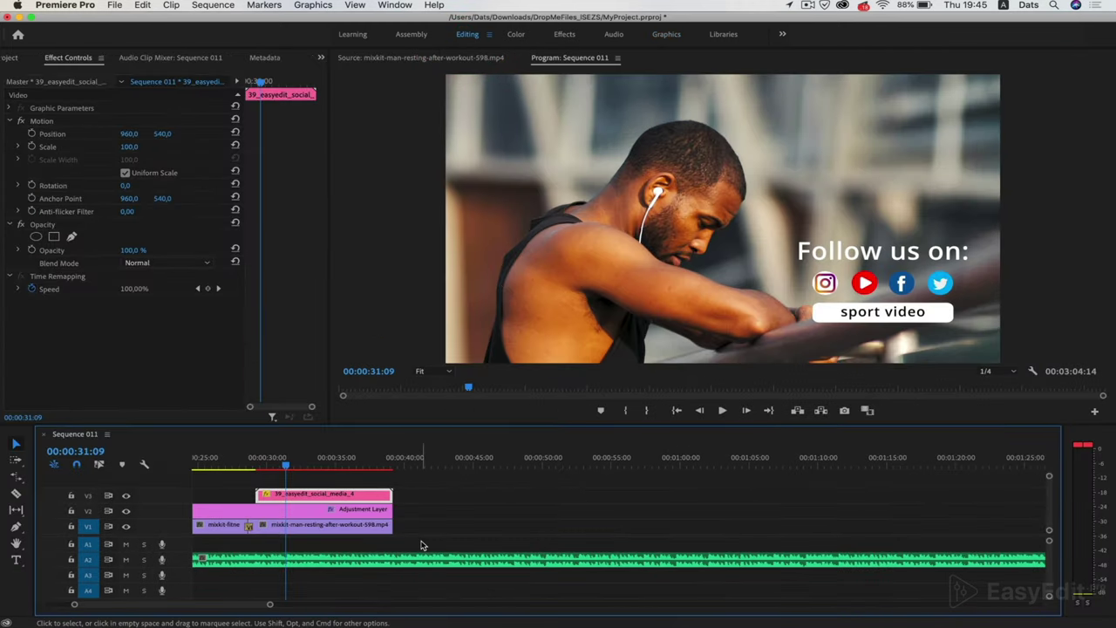
{"action": "scroll", "coordinate": [421, 545], "scroll_direction": "up", "scroll_amount": 3}
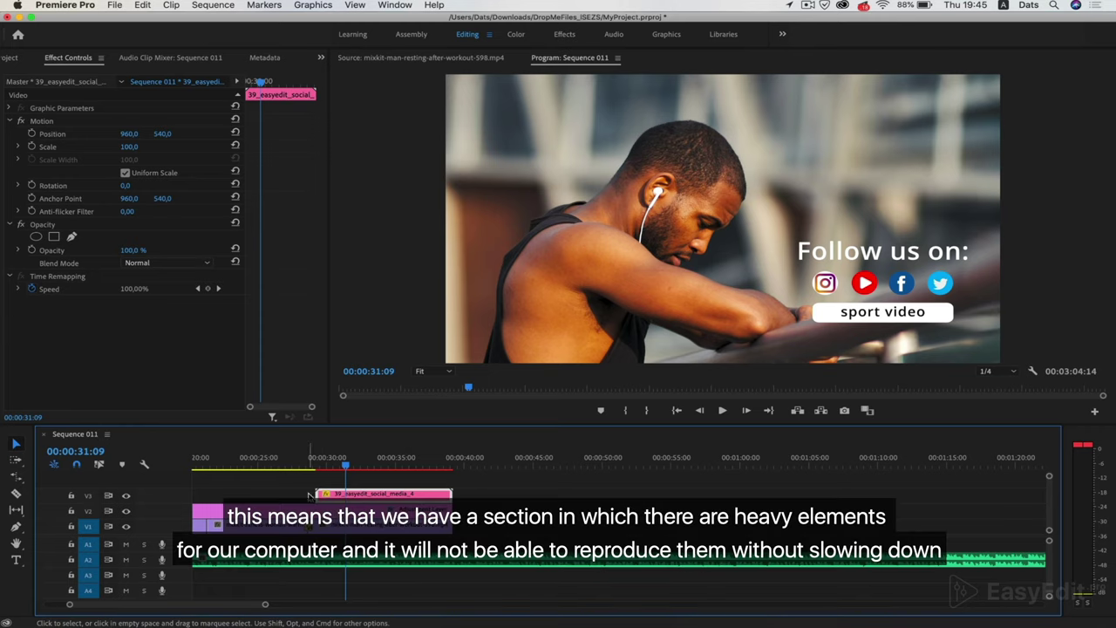
{"action": "key", "text": "minus"}
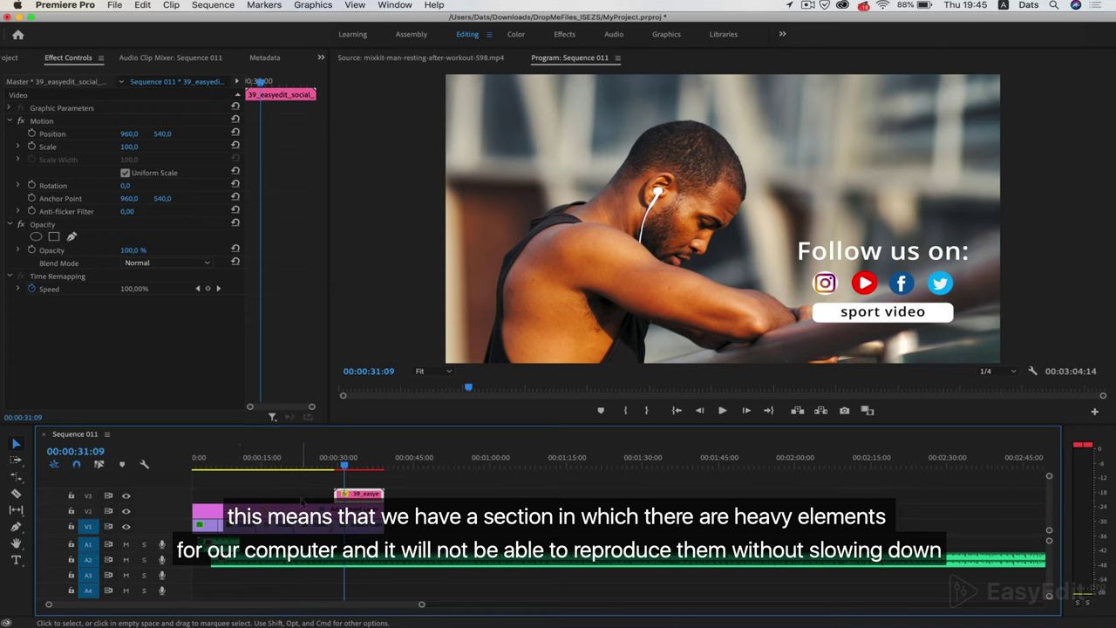
{"action": "key", "text": "equal"}
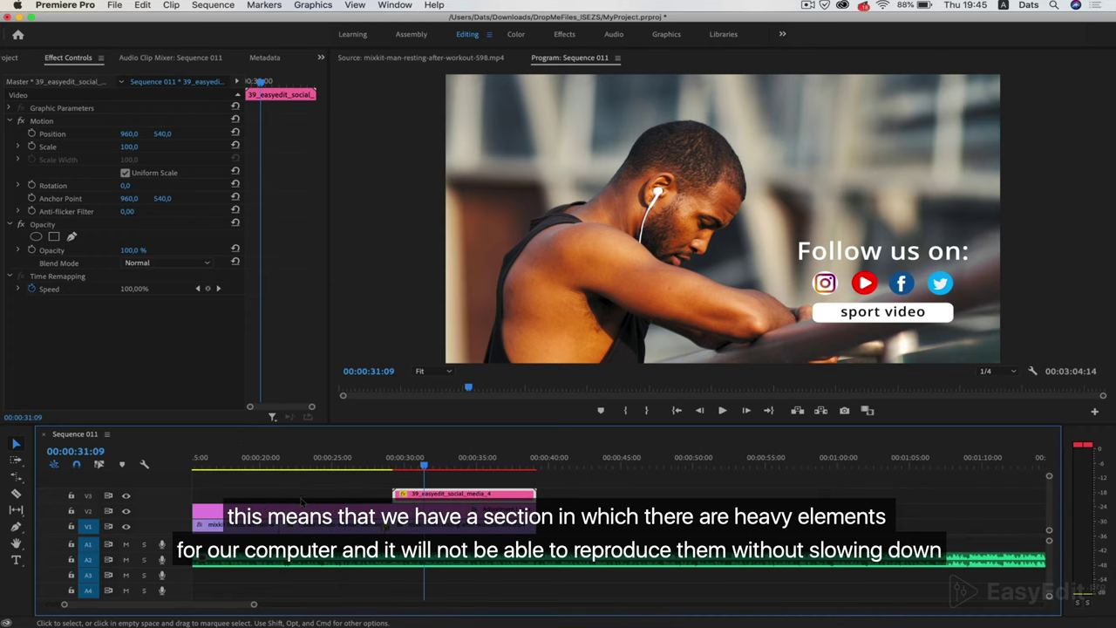
- Mark In at 00:00:28 and Out at 00:00:39:16, render previews, then check 00:00:31:15
{"action": "left_click", "coordinate": [378, 464]}
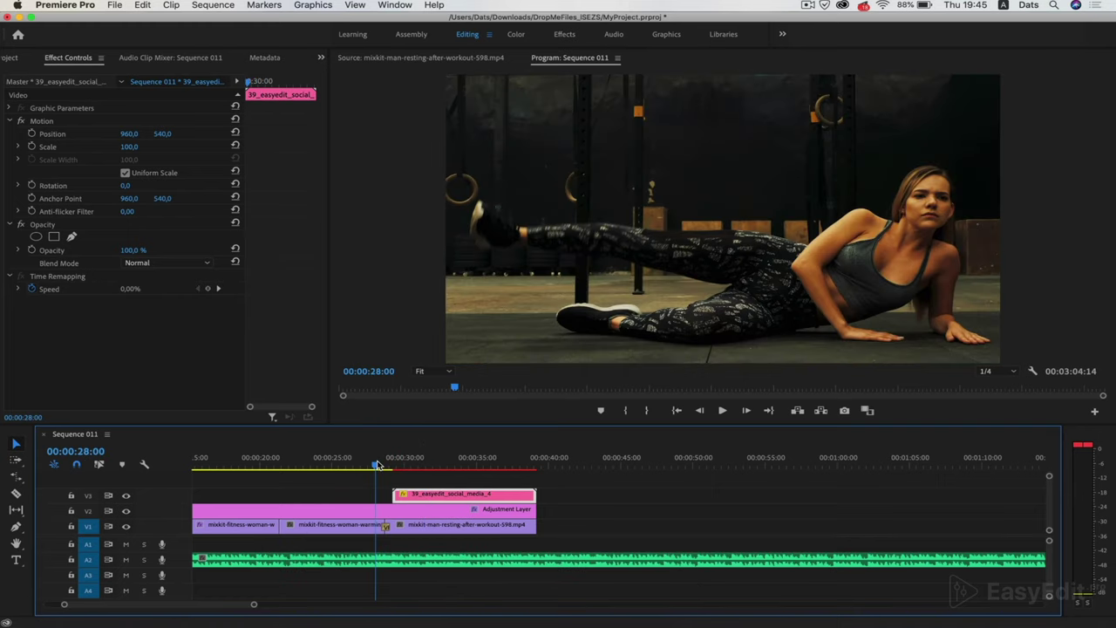
{"action": "key", "text": "i"}
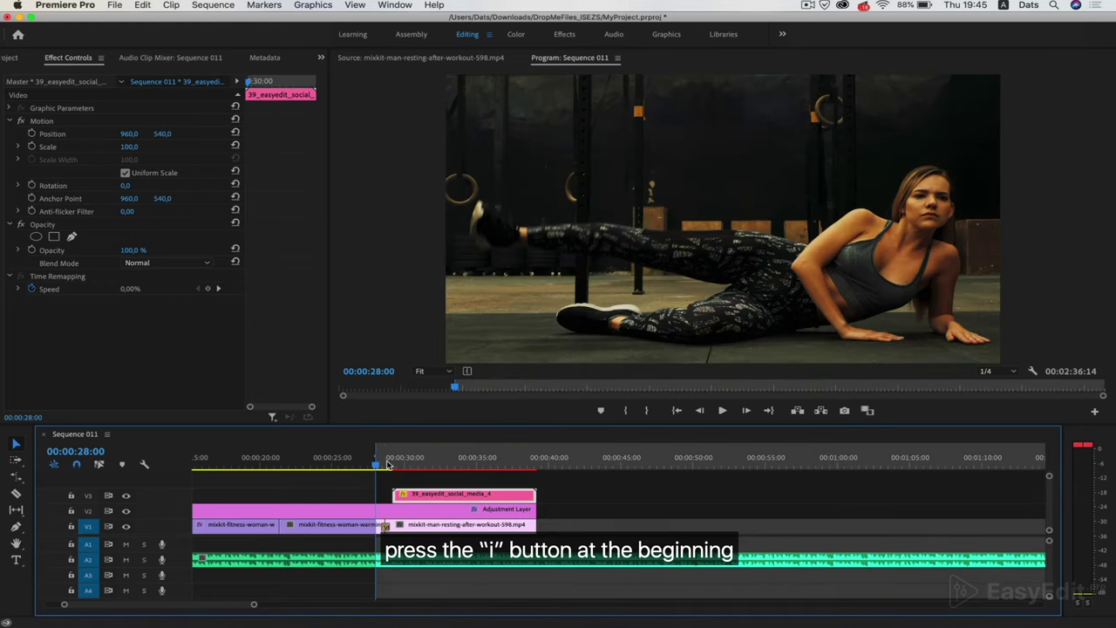
{"action": "left_click", "coordinate": [544, 466]}
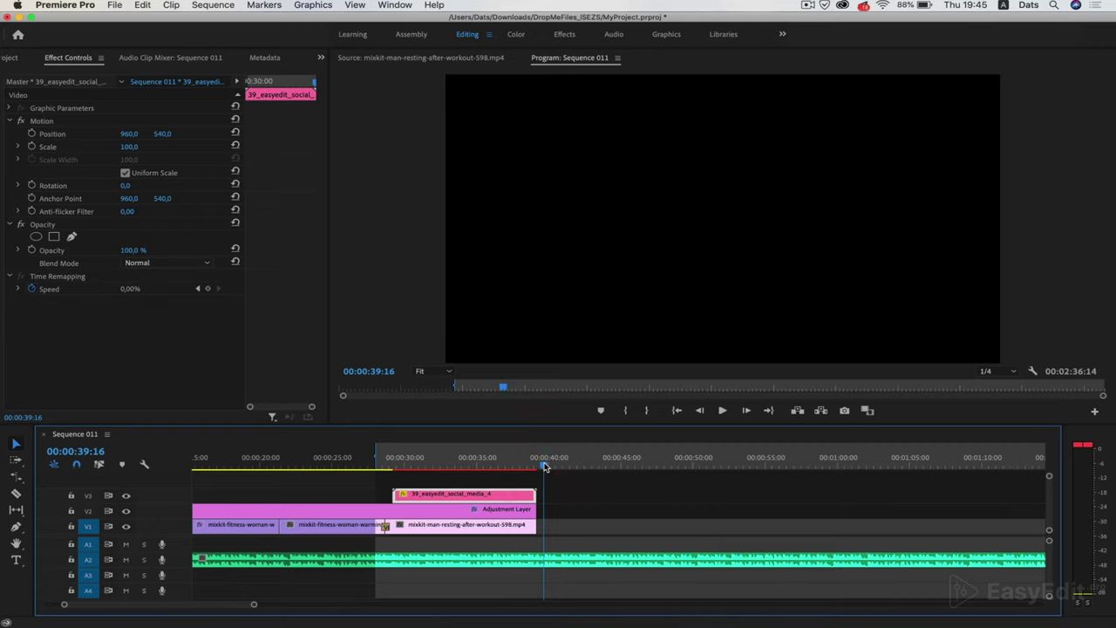
{"action": "key", "text": "o"}
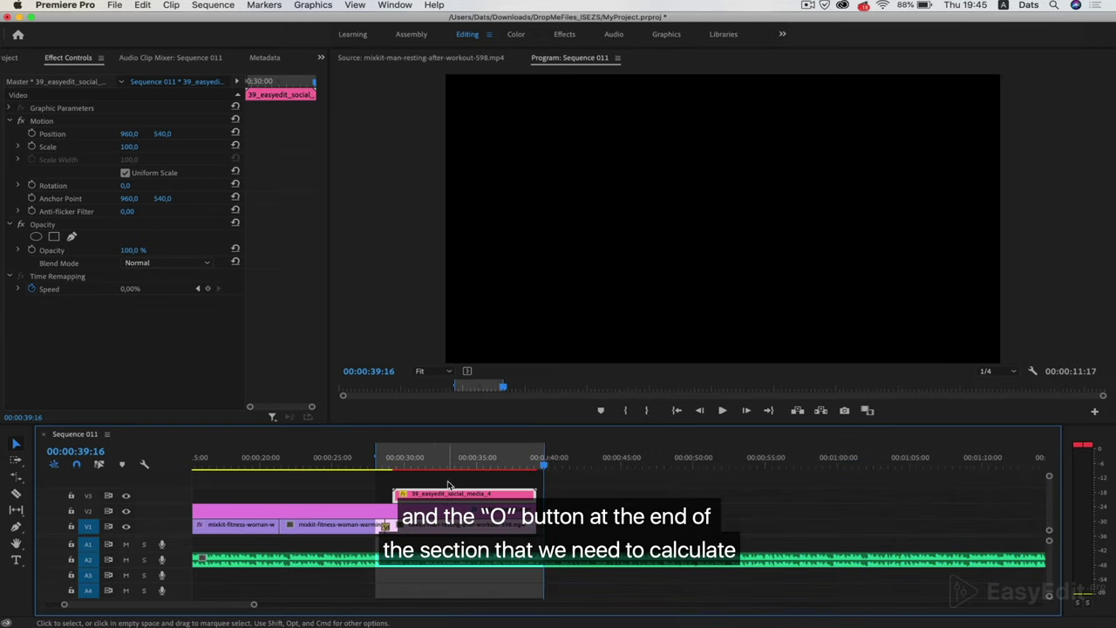
{"action": "key", "text": "Return"}
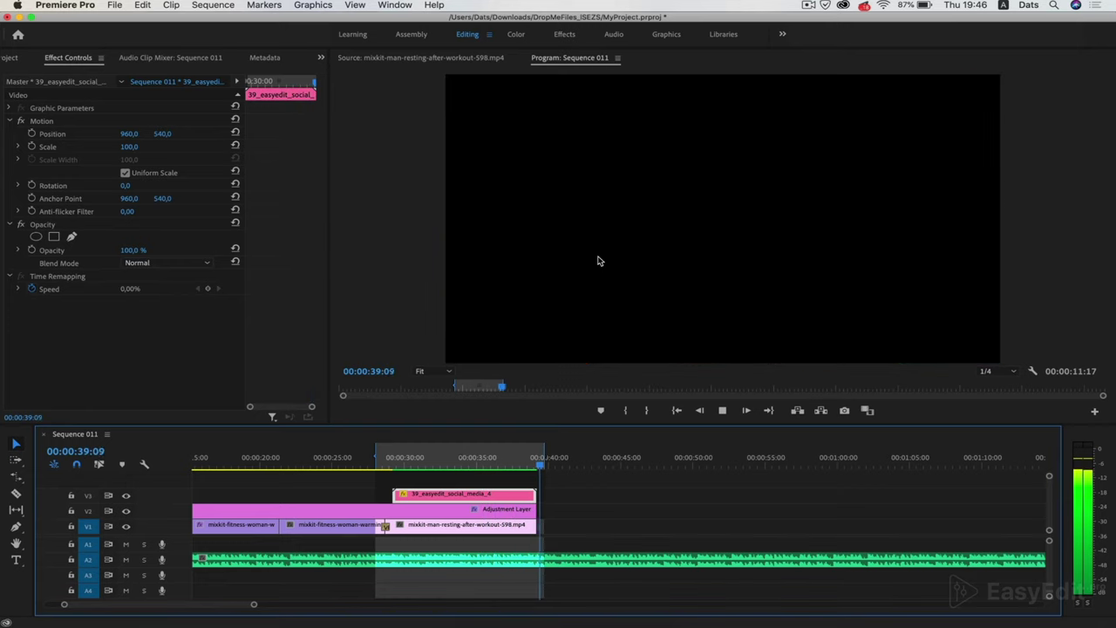
{"action": "left_click", "coordinate": [428, 464]}
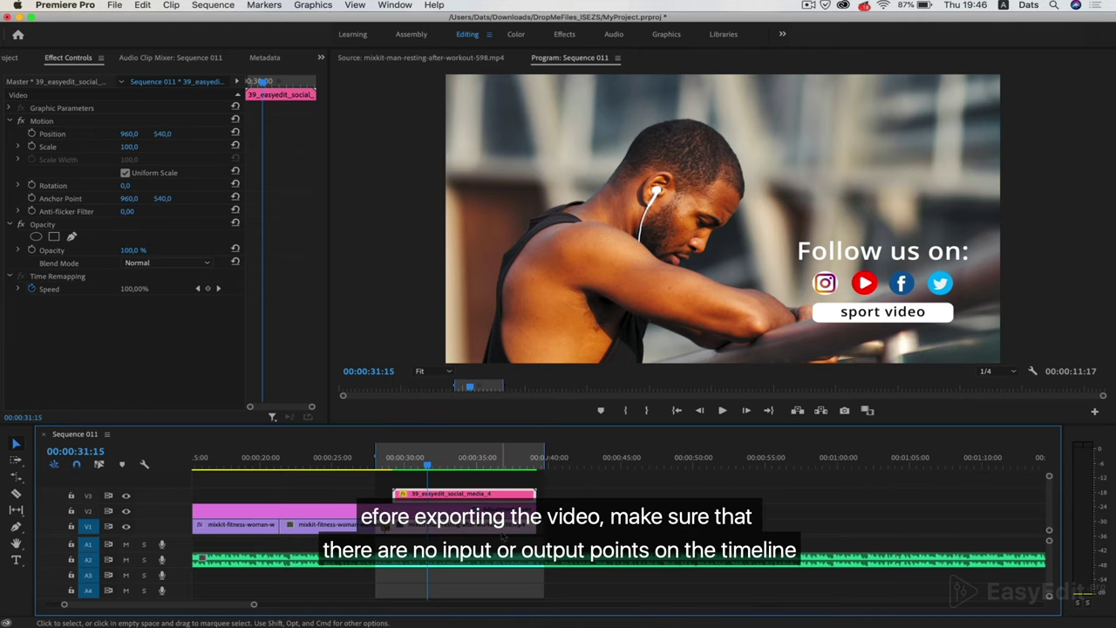
- Clear the sequence's In and Out points
{"action": "key", "text": "minus"}
{"action": "key", "text": "minus"}
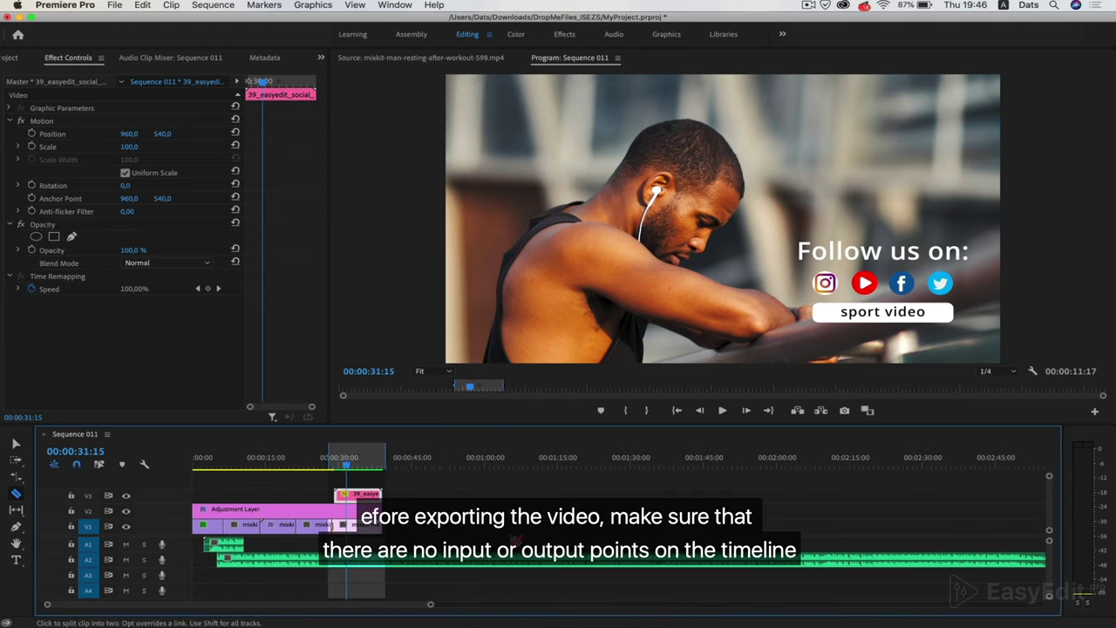
{"action": "right_click", "coordinate": [359, 468]}
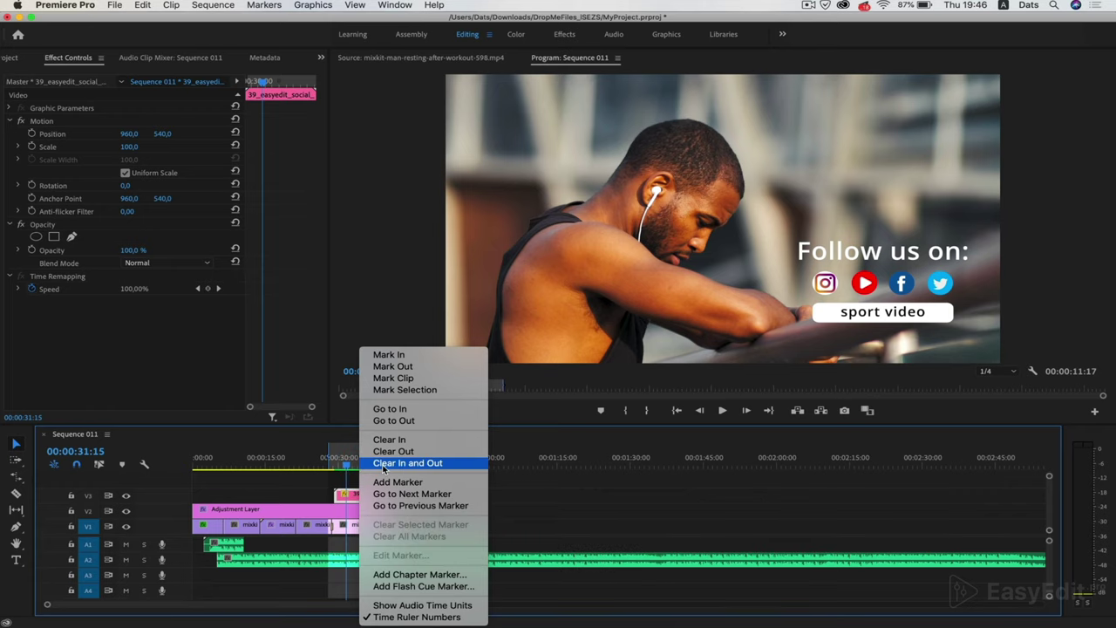
{"action": "left_click", "coordinate": [384, 465]}
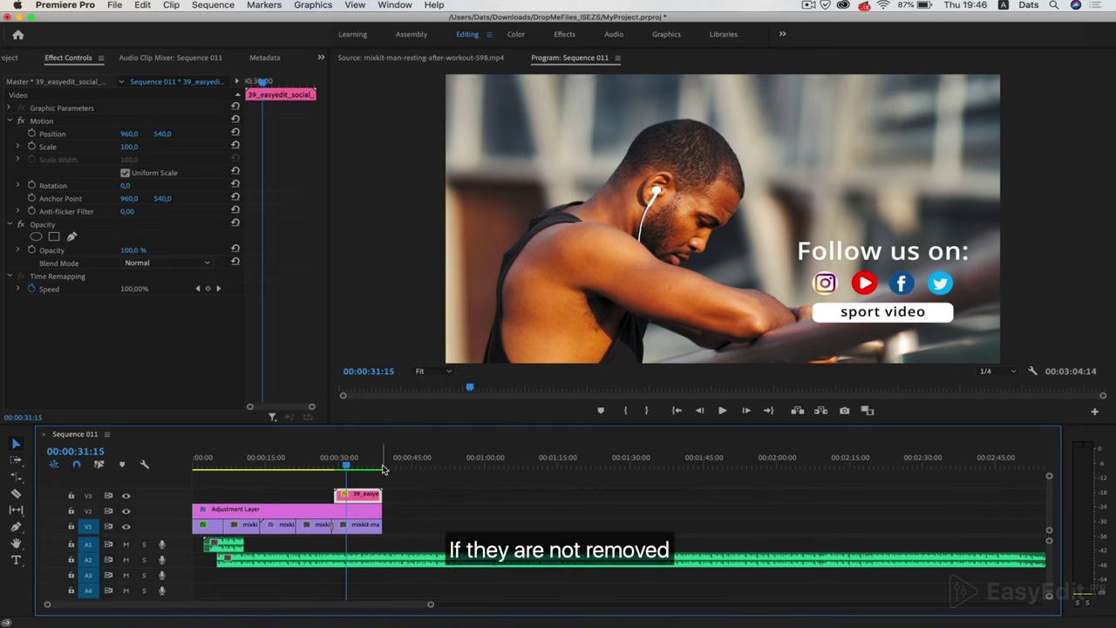
- Razor-cut the A2 music at the video end and delete the trailing audio
{"action": "key", "text": "c"}
{"action": "left_click", "coordinate": [384, 563]}
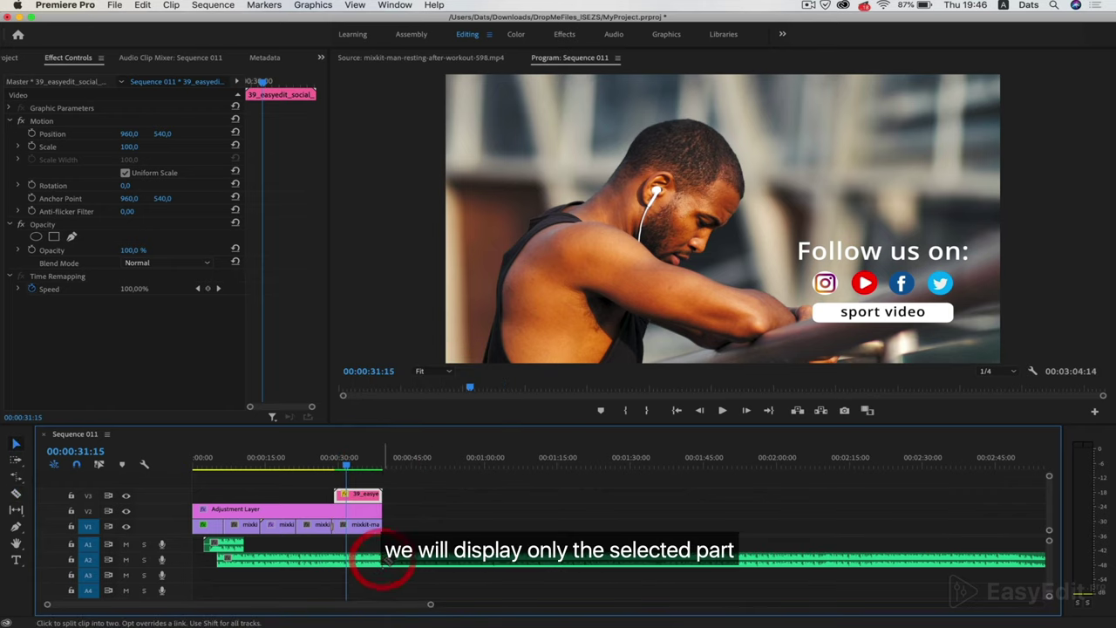
{"action": "key", "text": "v"}
{"action": "left_click", "coordinate": [416, 564]}
{"action": "key", "text": "Delete"}
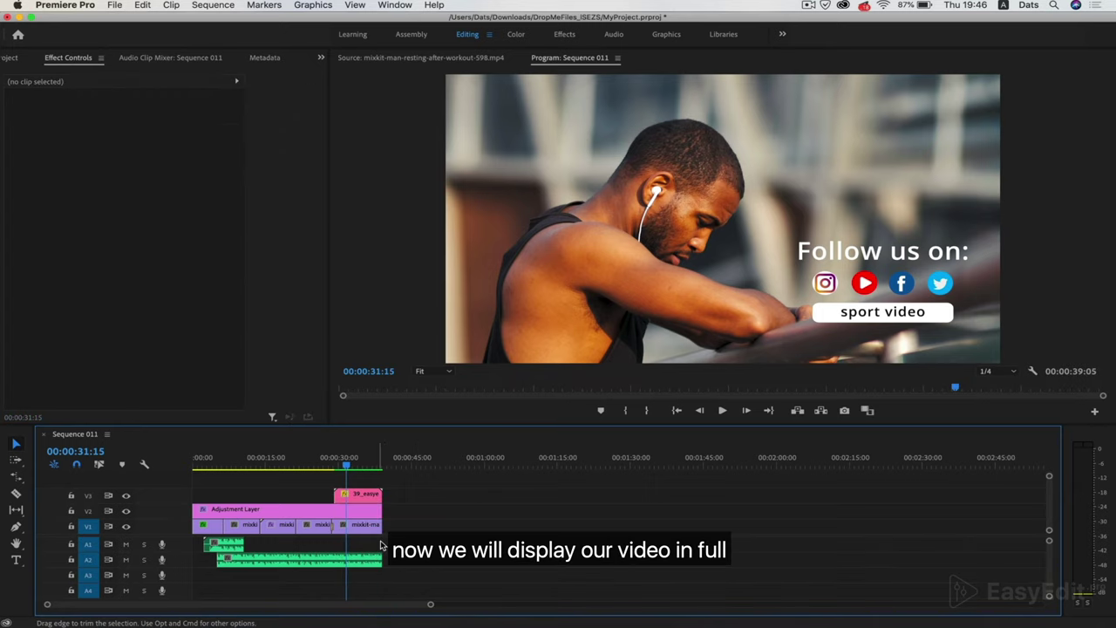
- Scrub the sequence from near the start to 00:00:37 to review it
{"action": "scroll", "coordinate": [380, 549], "scroll_direction": "up", "scroll_amount": 3}
{"action": "scroll", "coordinate": [380, 542], "scroll_direction": "left", "scroll_amount": 5}
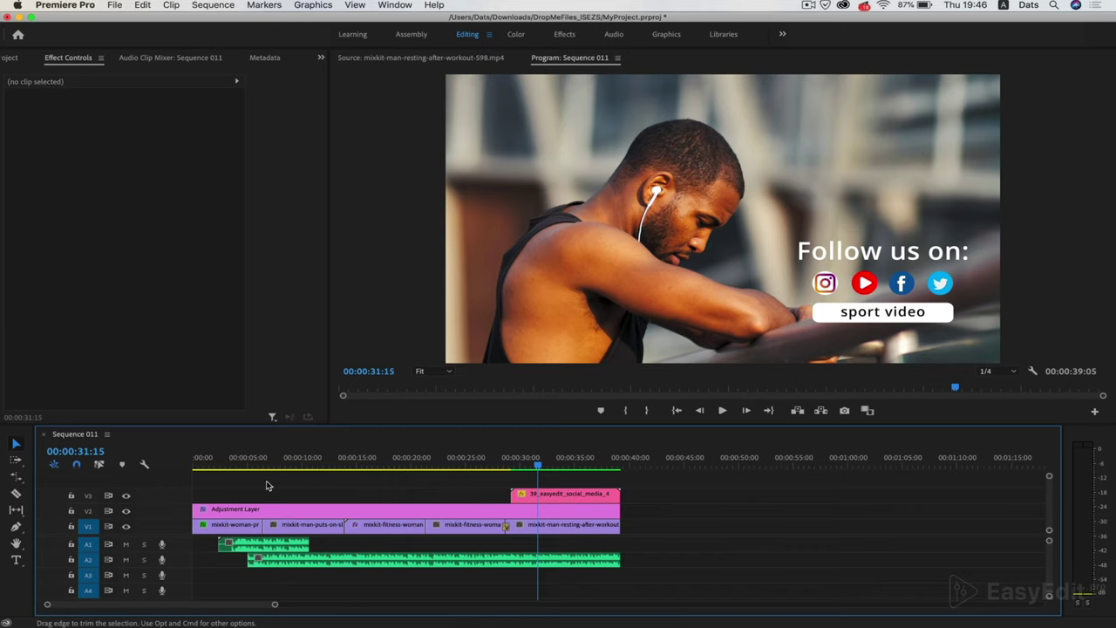
{"action": "left_click", "coordinate": [244, 465]}
{"action": "left_click_drag", "start_coordinate": [245, 466], "coordinate": [597, 466]}
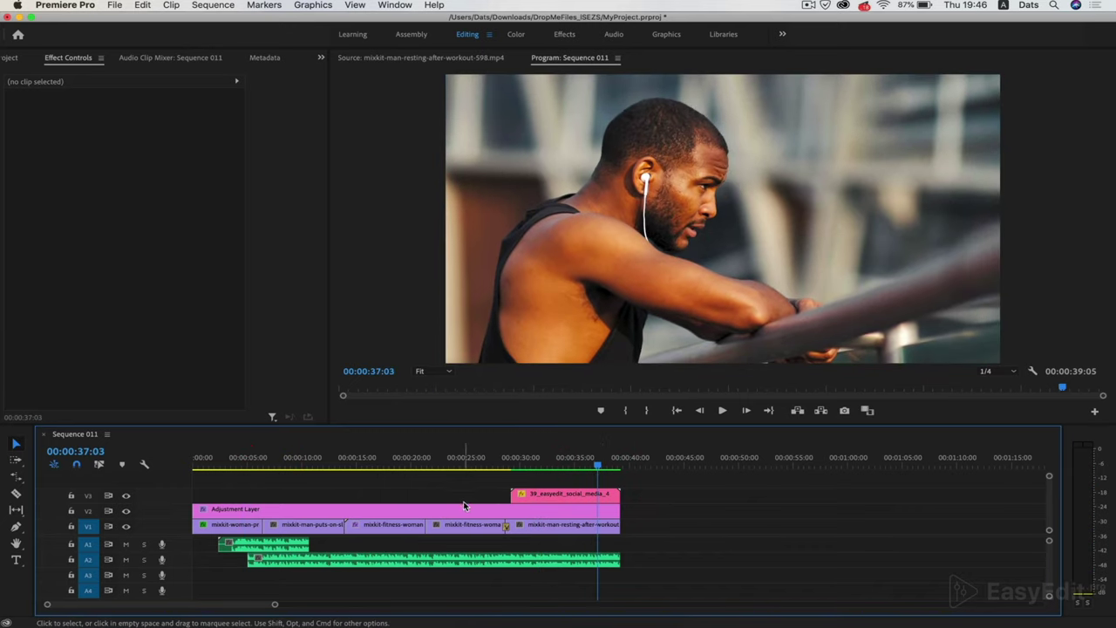
- Open File > Export > Media and keep H.264 as the format
{"action": "left_click", "coordinate": [115, 6]}
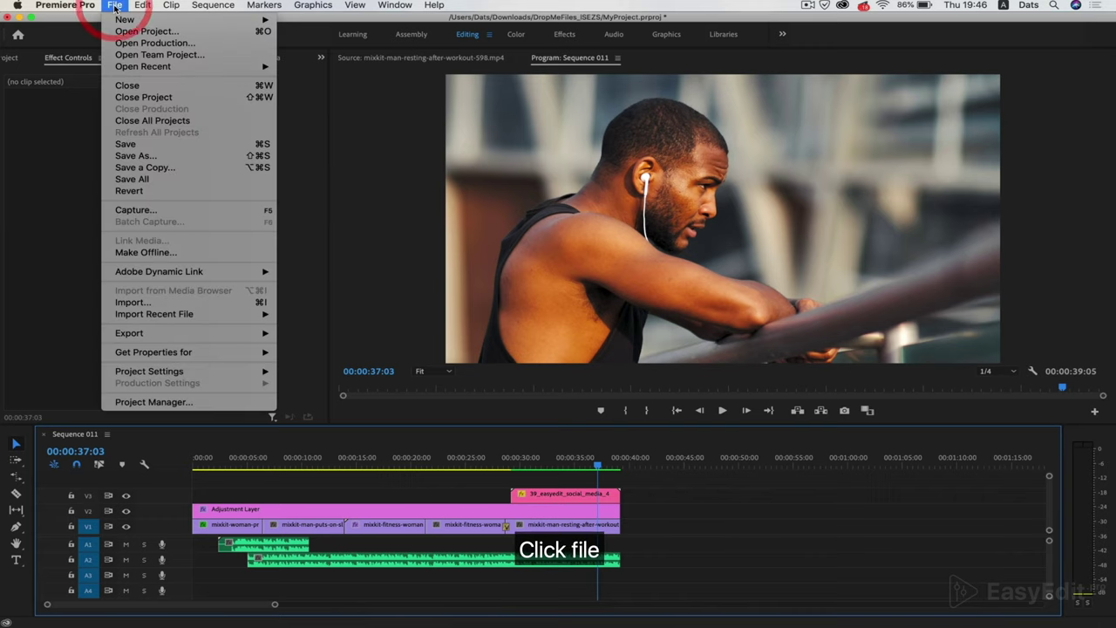
{"action": "mouse_move", "coordinate": [217, 334]}
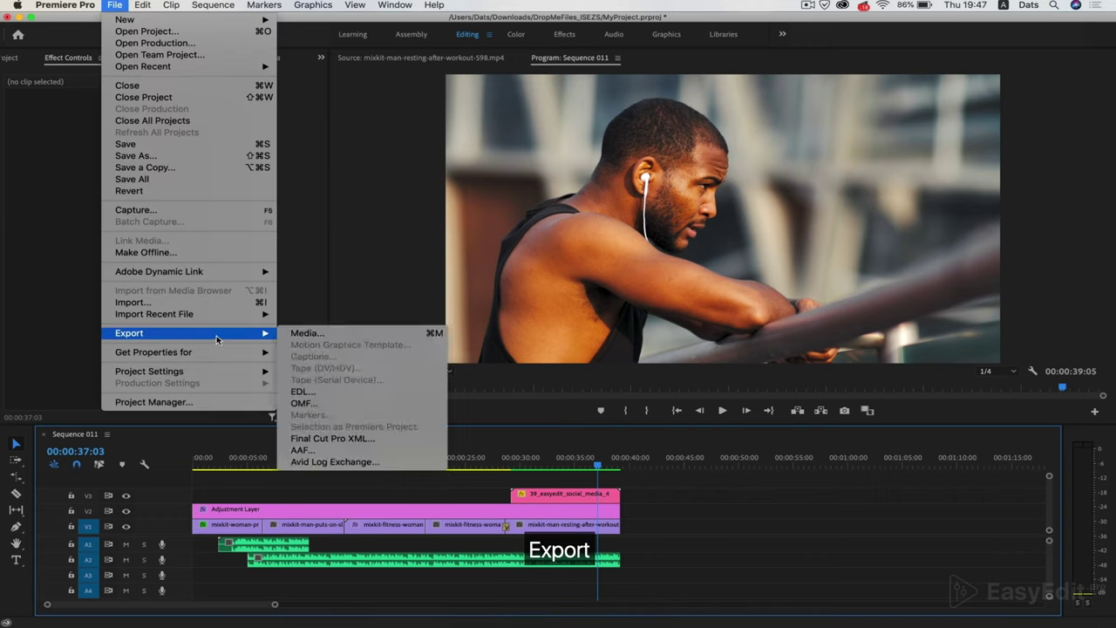
{"action": "left_click", "coordinate": [306, 333]}
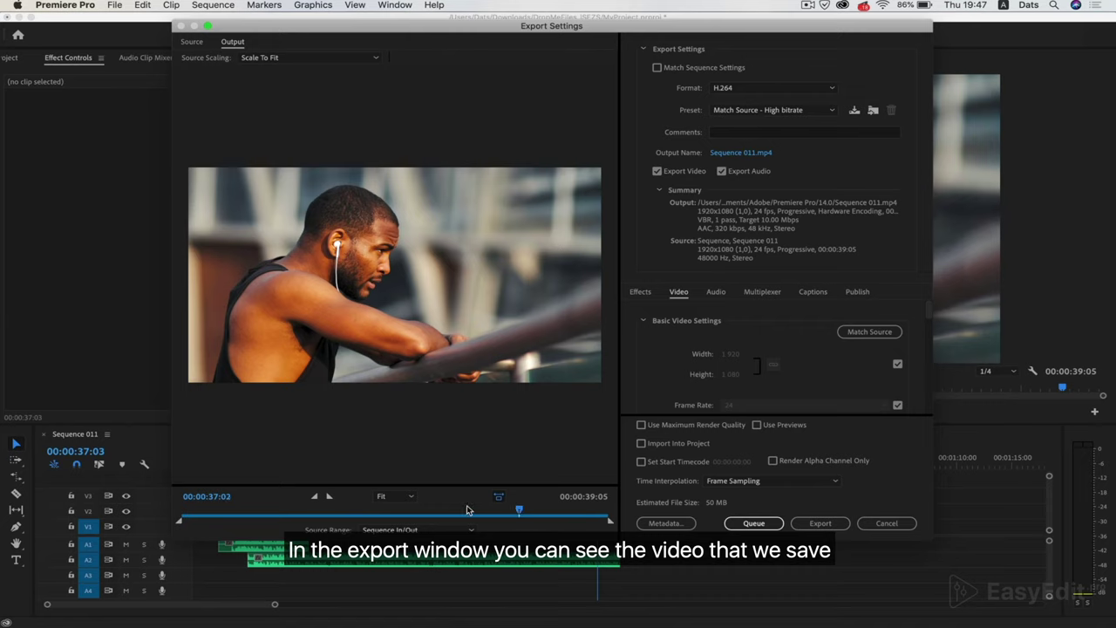
{"action": "left_click_drag", "start_coordinate": [467, 509], "coordinate": [568, 525]}
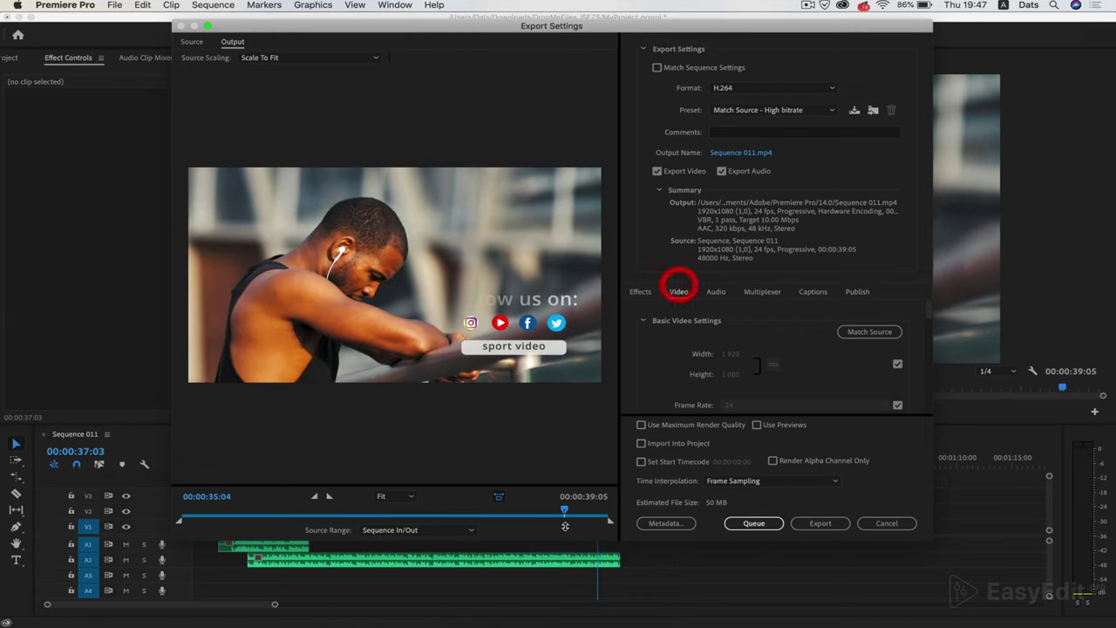
{"action": "left_click", "coordinate": [767, 92]}
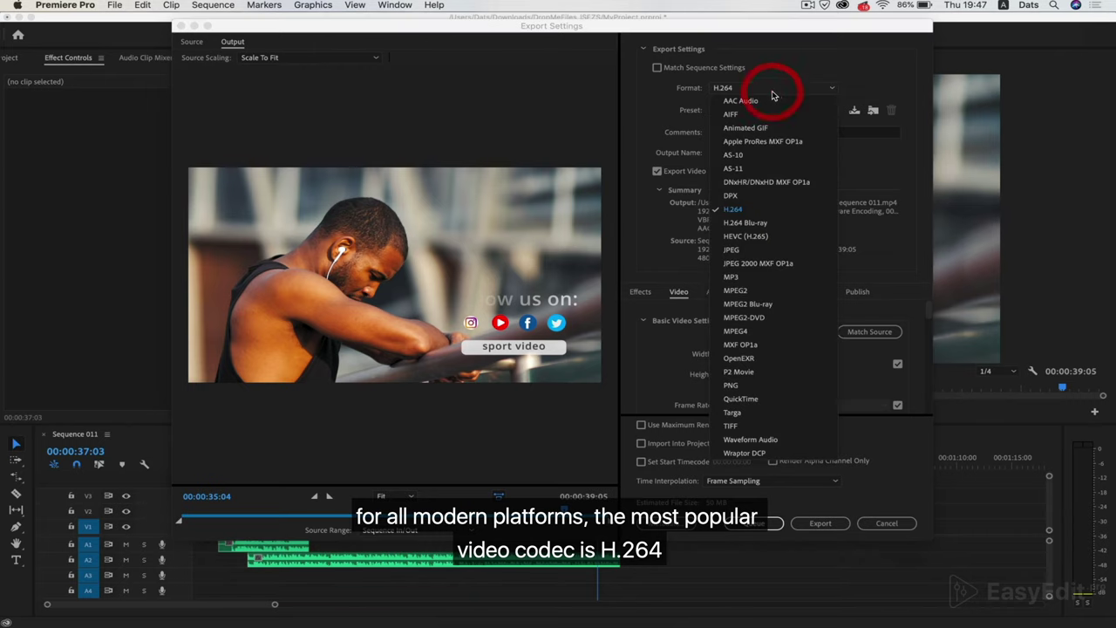
{"action": "left_click", "coordinate": [738, 210]}
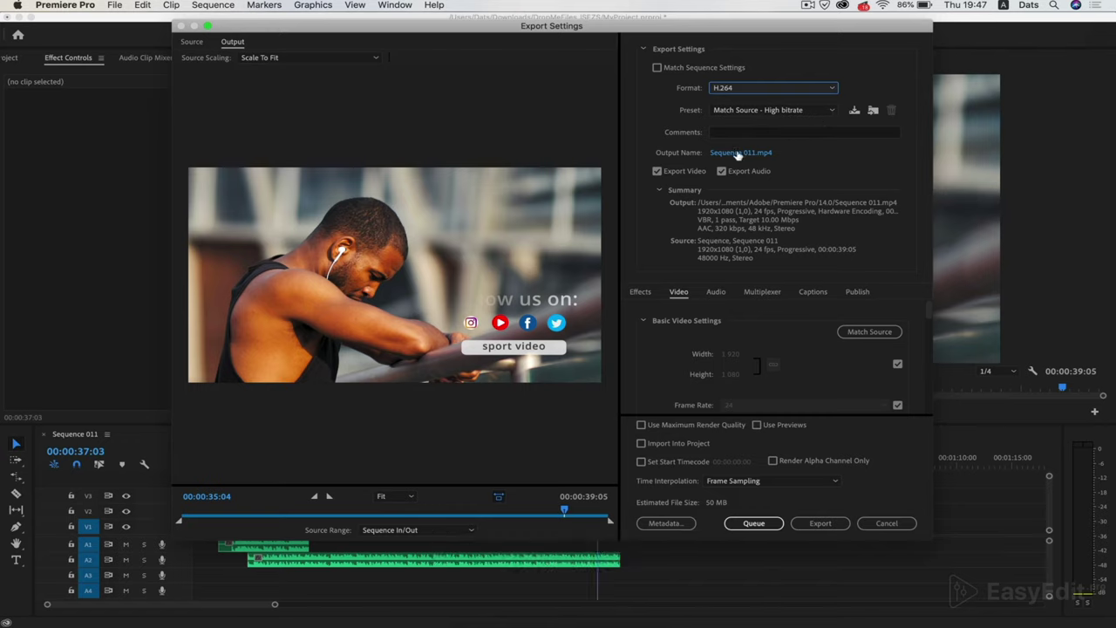
- Name the output Sport Video, save it to the Desktop, and export
{"action": "left_click", "coordinate": [738, 153]}
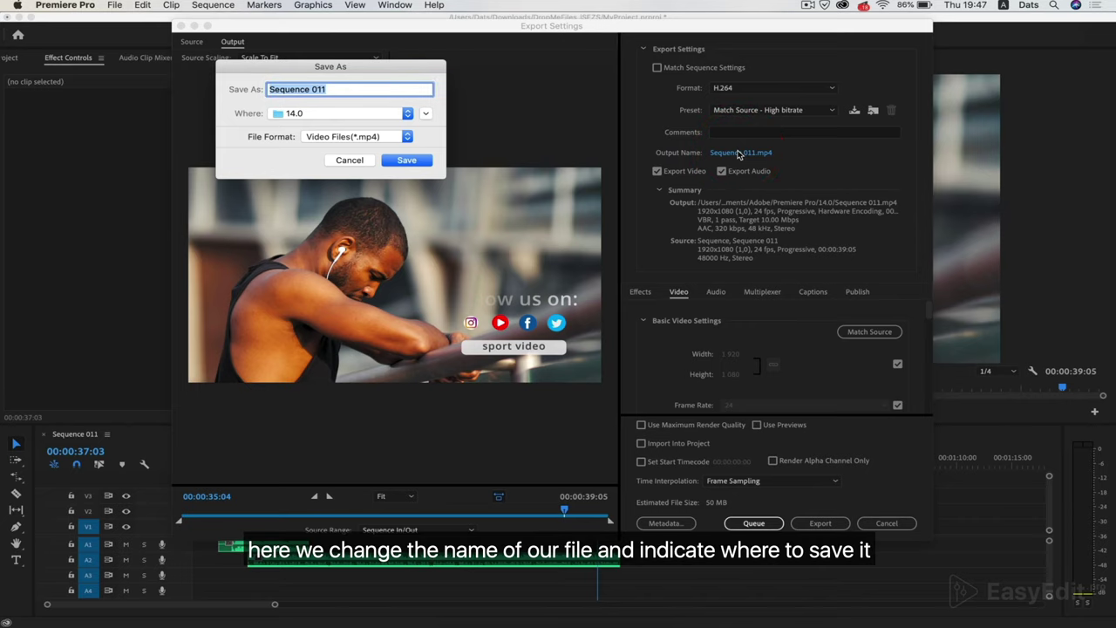
{"action": "key", "text": "BackSpace"}
{"action": "type", "text": "Sport Video"}
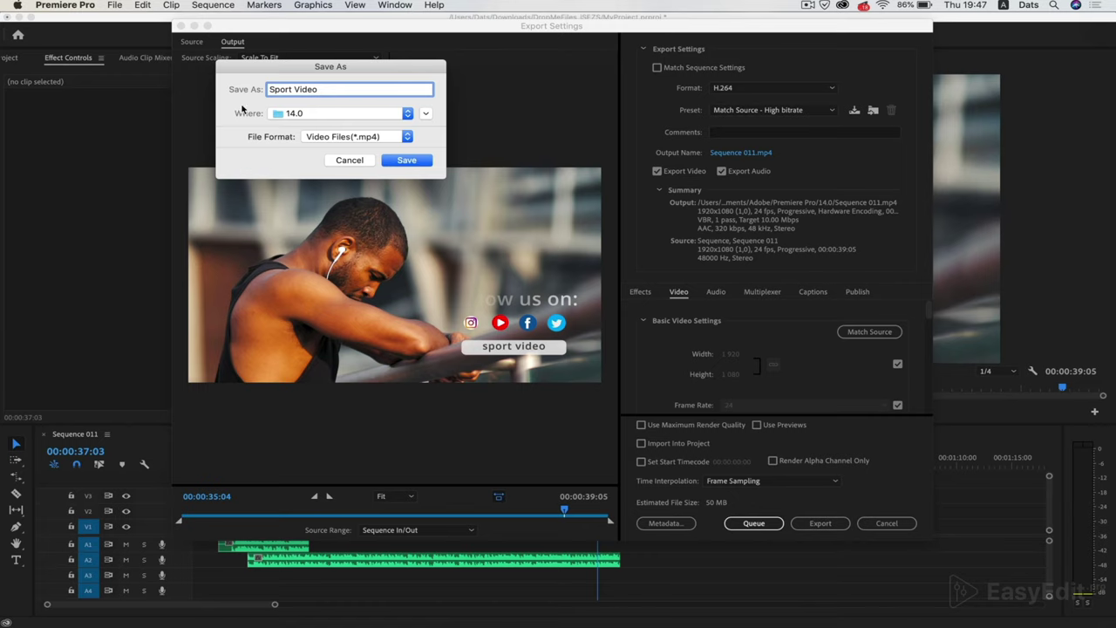
{"action": "left_click", "coordinate": [315, 116]}
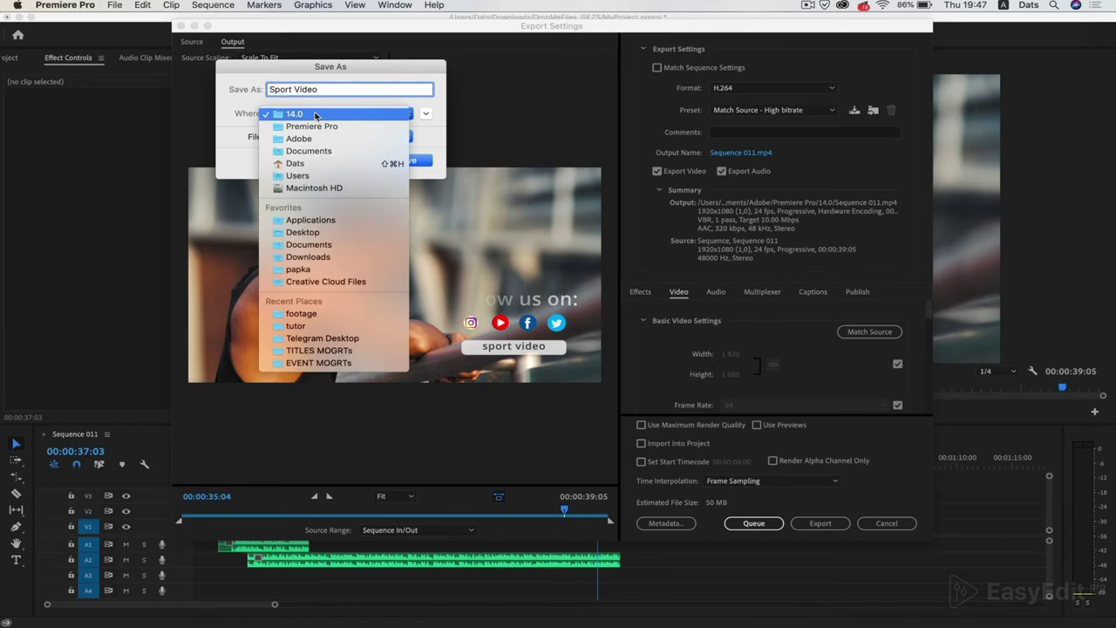
{"action": "left_click", "coordinate": [333, 236]}
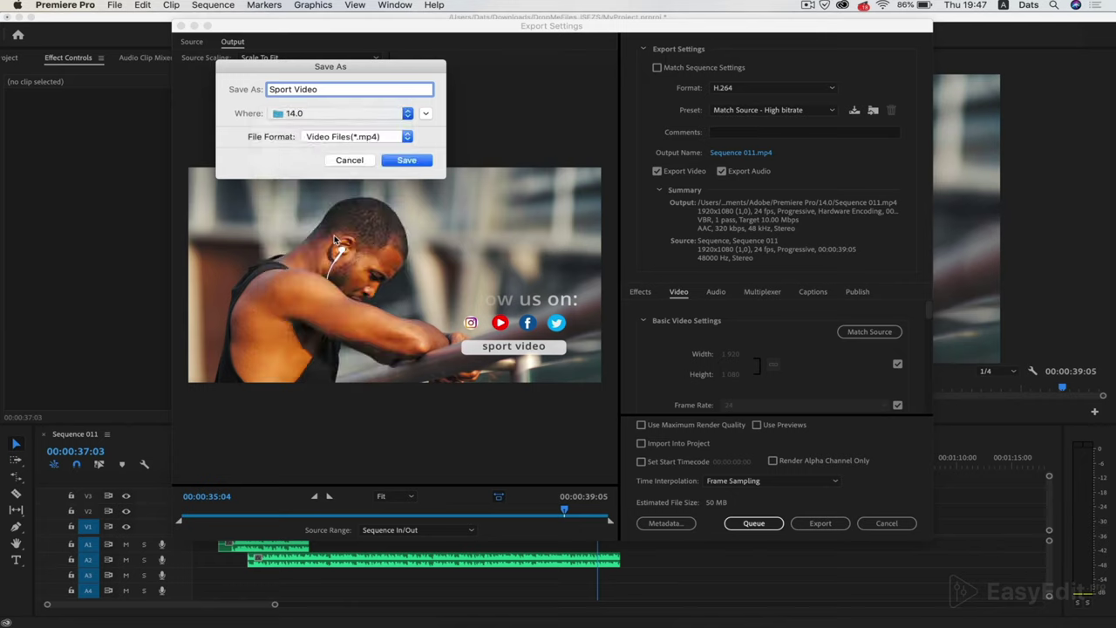
{"action": "left_click", "coordinate": [407, 161]}
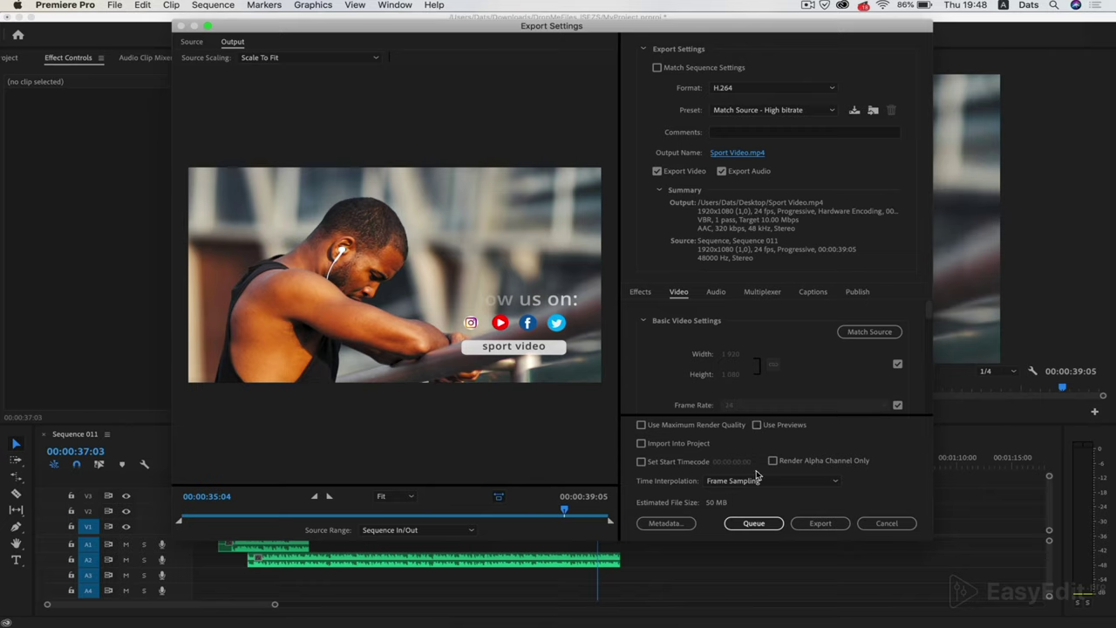
{"action": "left_click", "coordinate": [819, 523]}
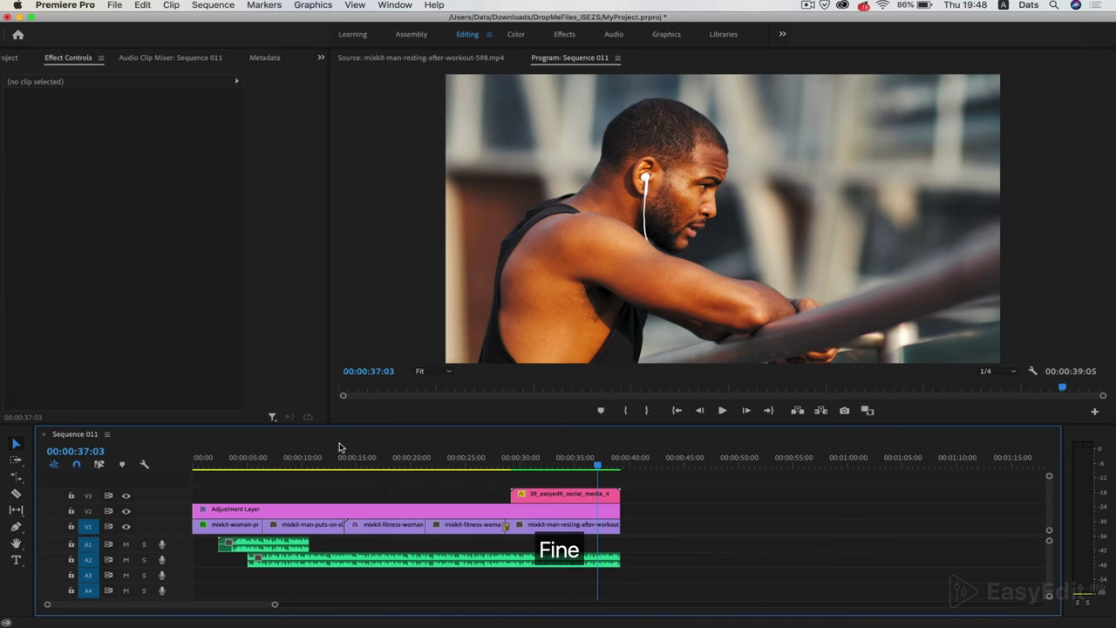
- Open Sport Video.mp4 from the desktop in QuickTime, play it, and skip to 00:30
{"action": "left_click", "coordinate": [19, 17]}
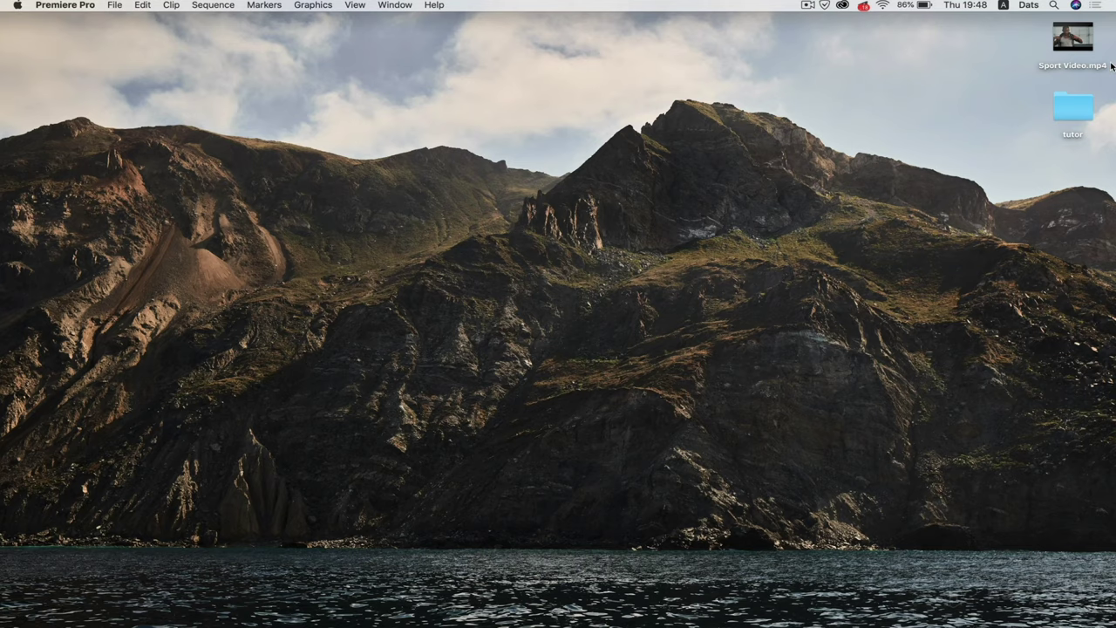
{"action": "double_click", "coordinate": [1081, 46]}
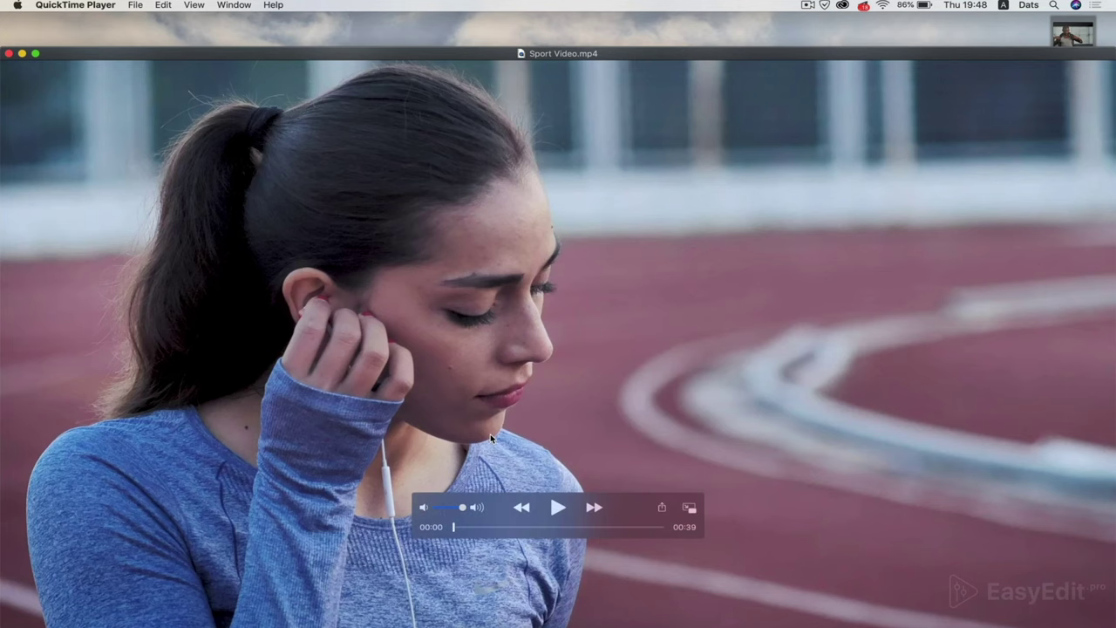
{"action": "left_click", "coordinate": [556, 508]}
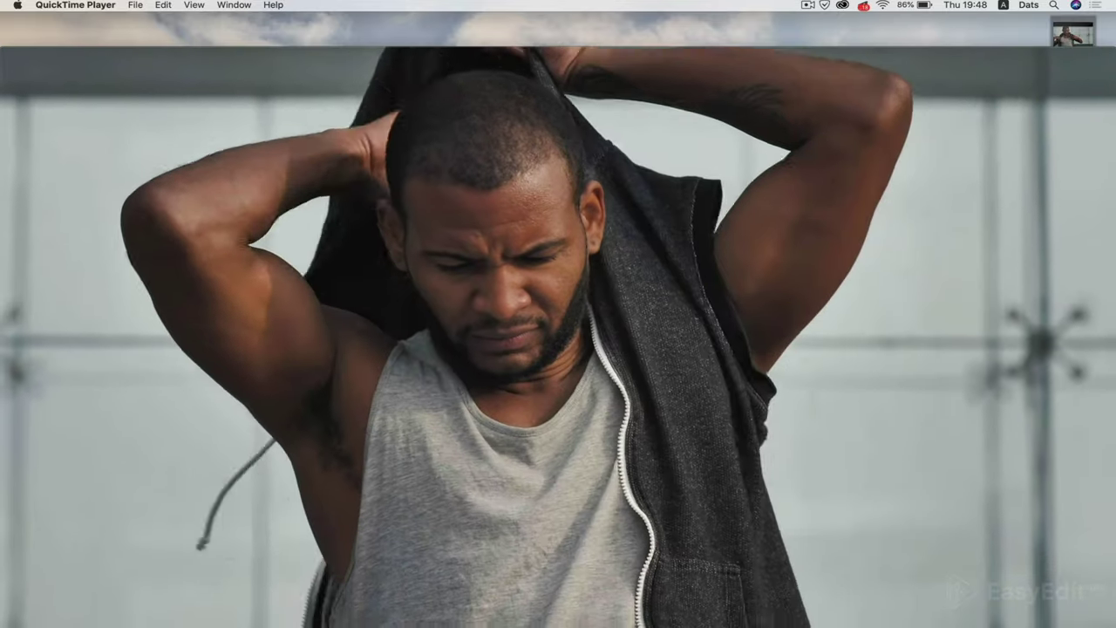
{"action": "mouse_move", "coordinate": [491, 541]}
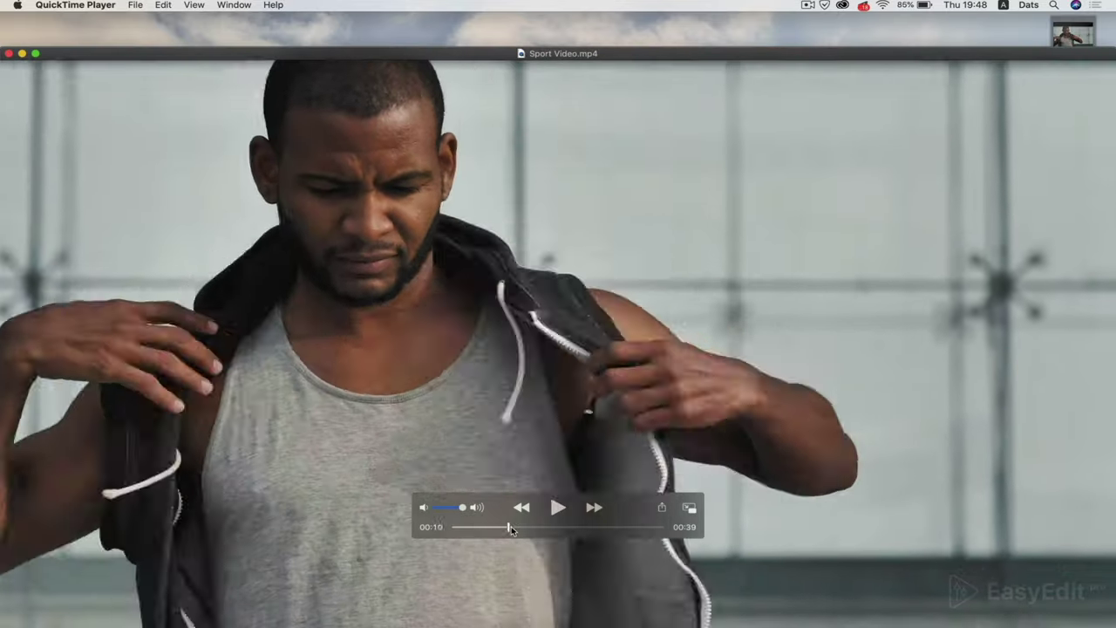
{"action": "left_click_drag", "start_coordinate": [511, 525], "coordinate": [622, 528]}
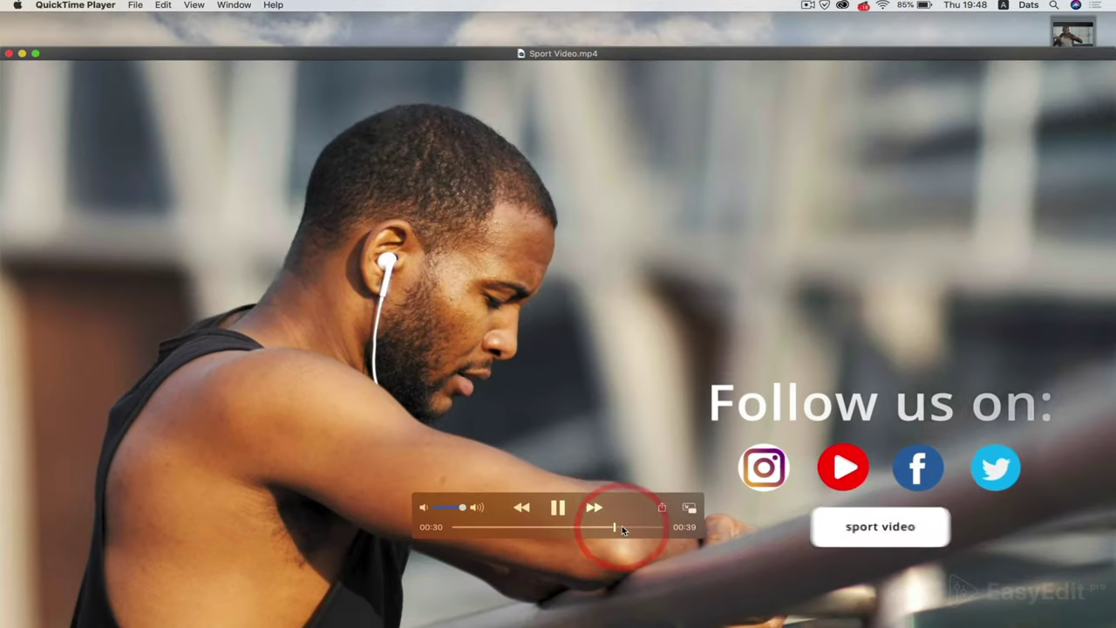